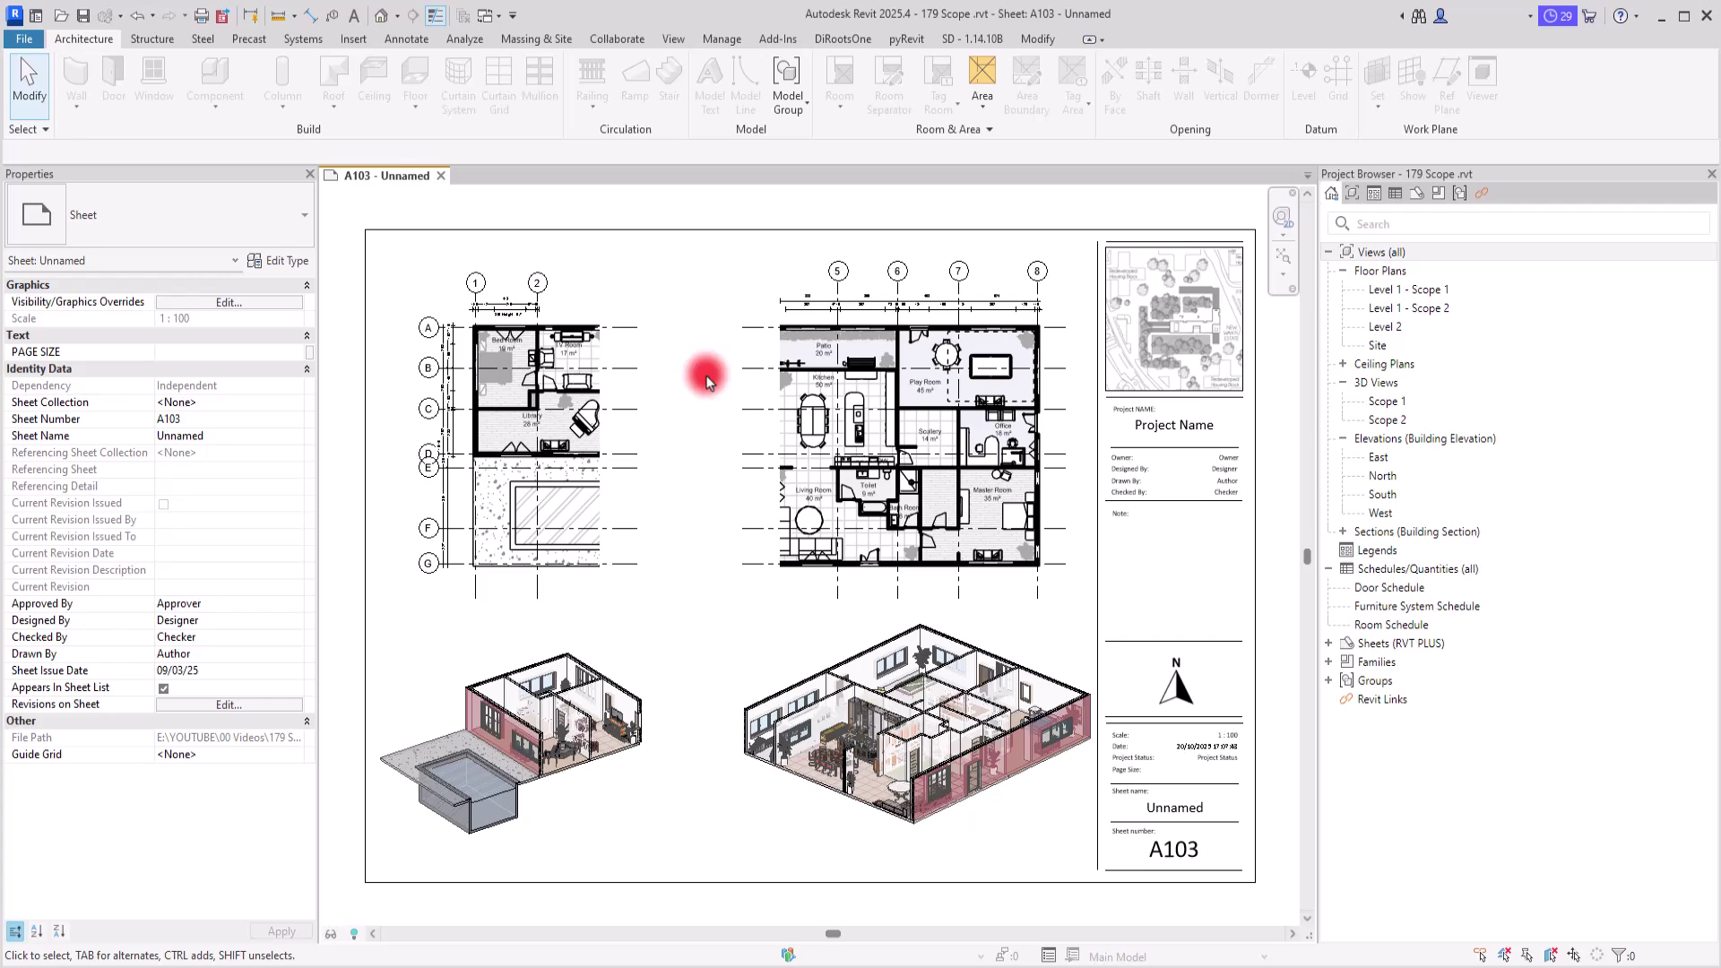
click(415, 481)
scroll(414, 492, up, 4)
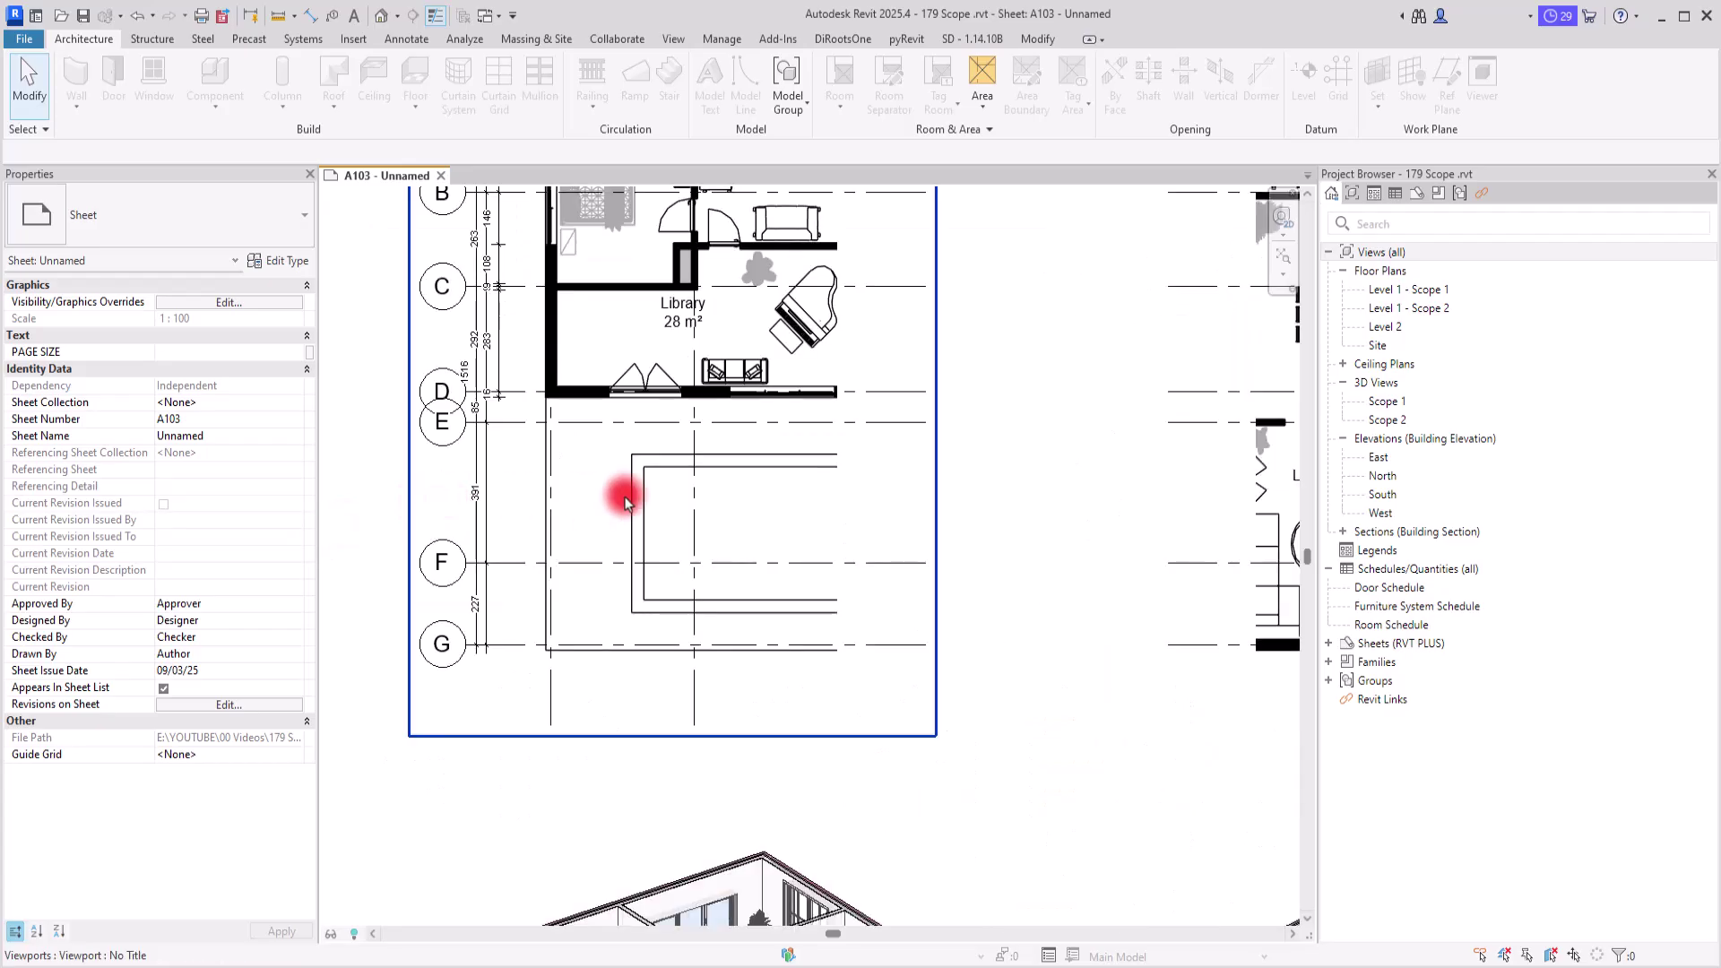
scroll(524, 488, up, 3)
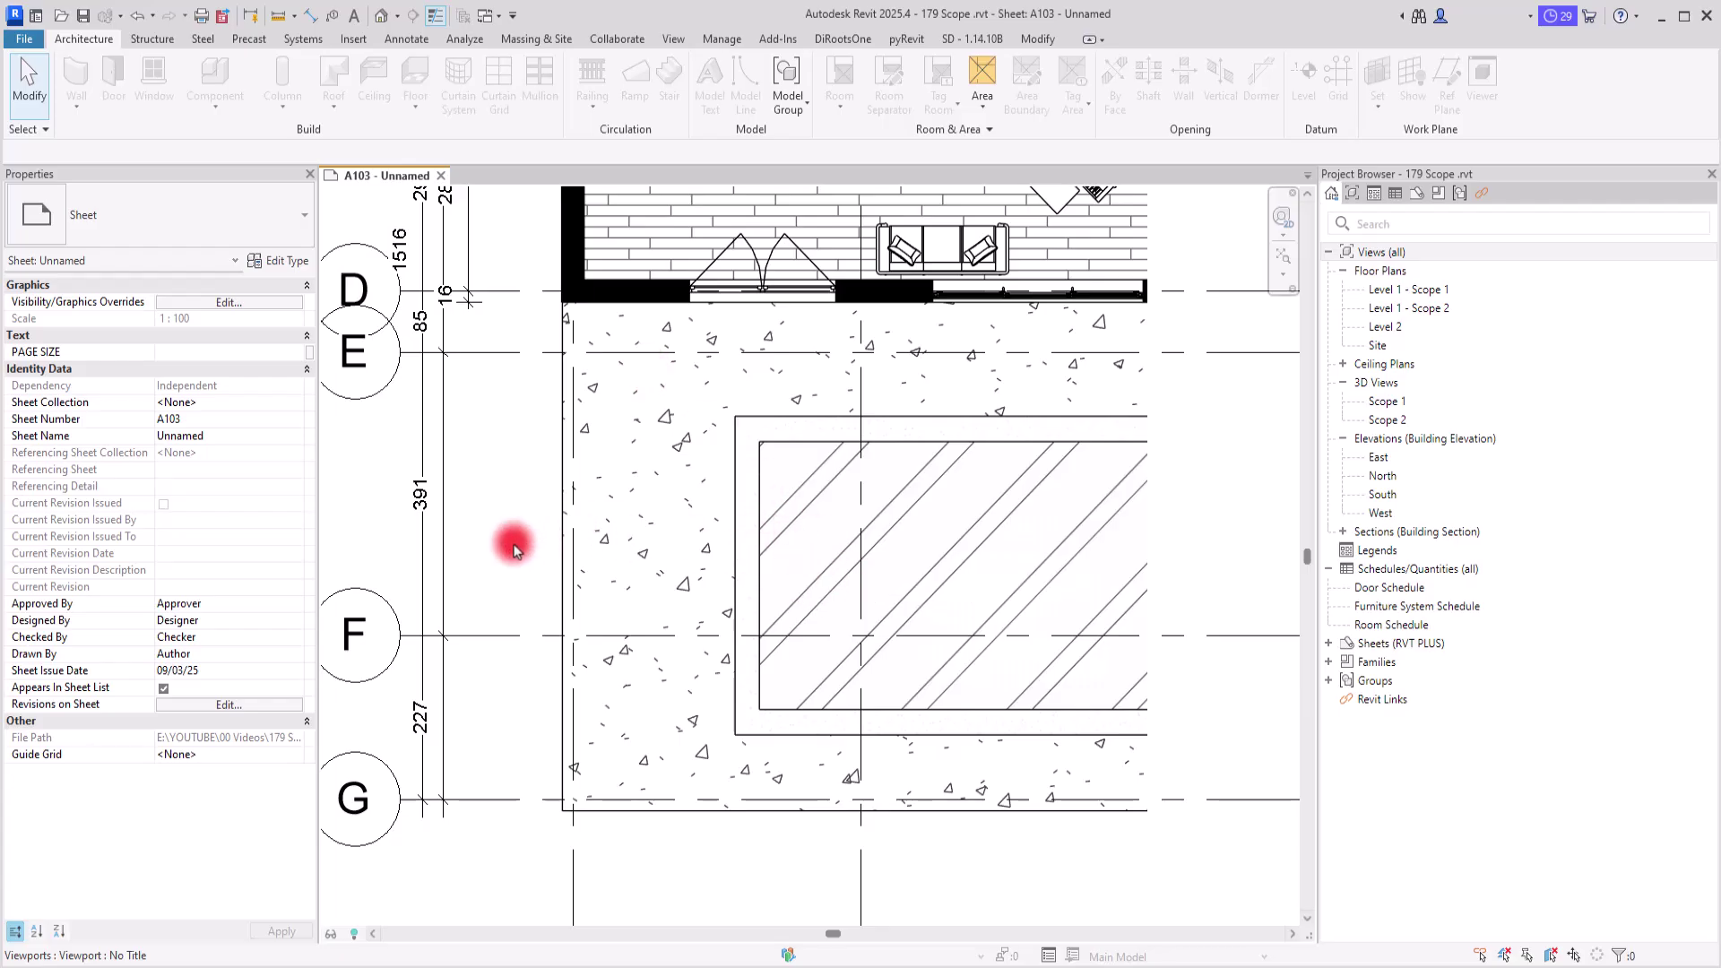
Create a new annotation family from the Metric Generic Tag.rft template in the English Annotations folder
click(23, 42)
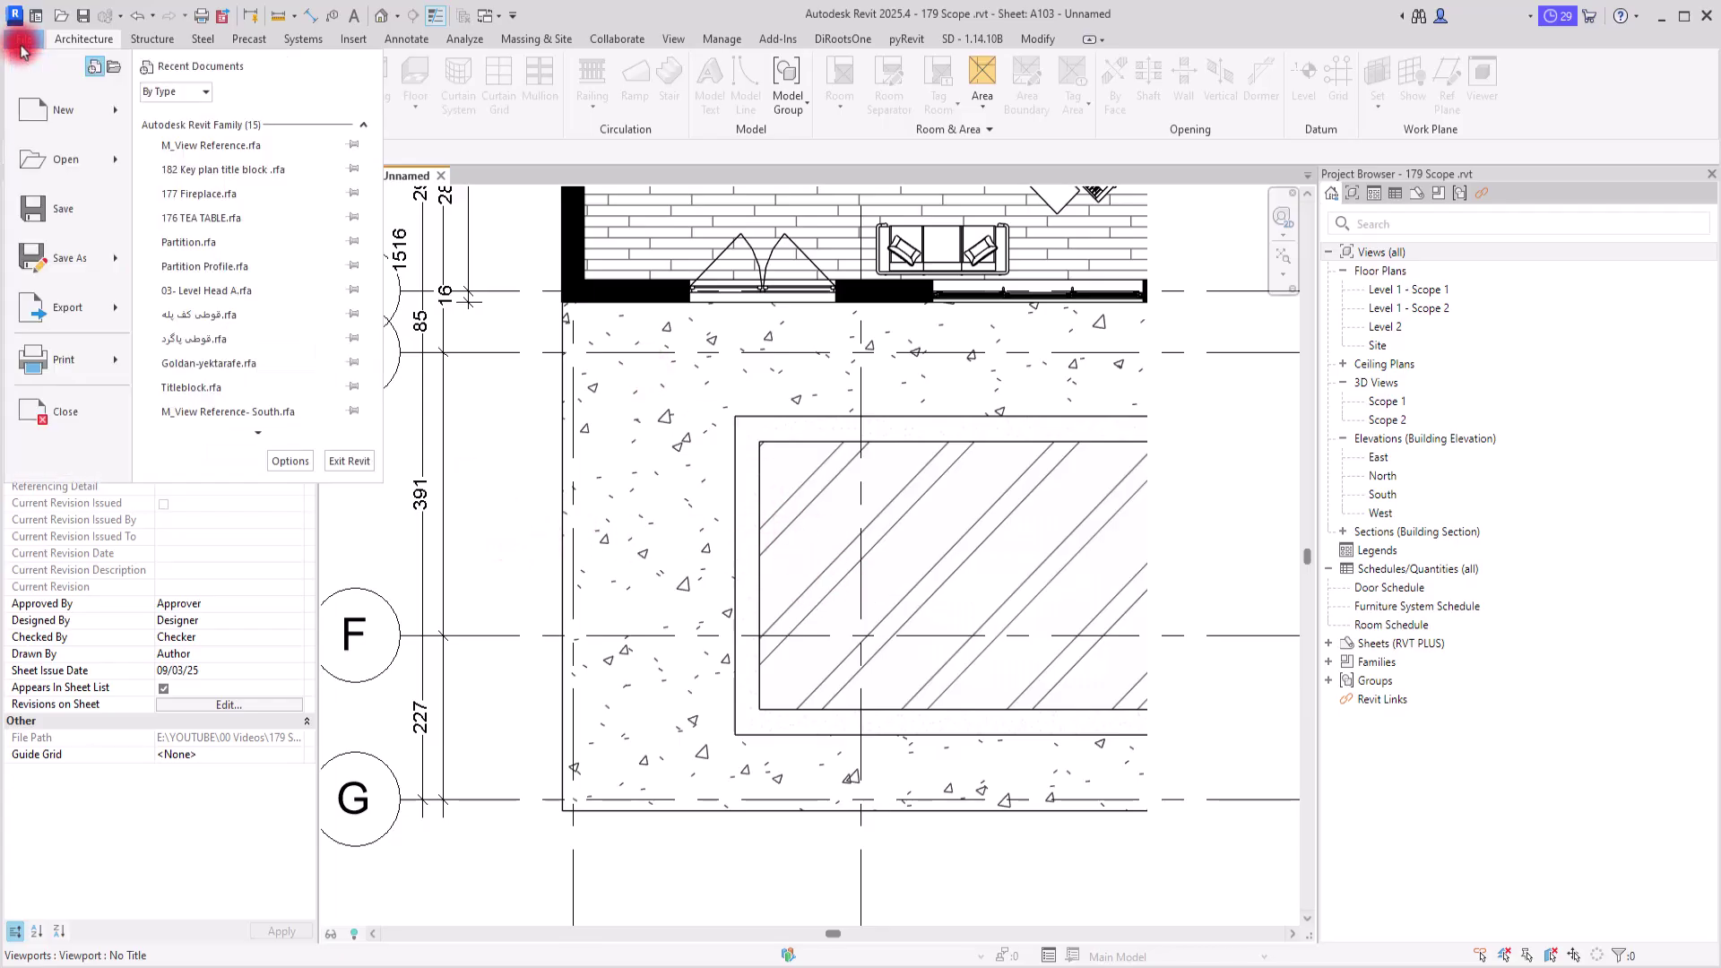
click(121, 114)
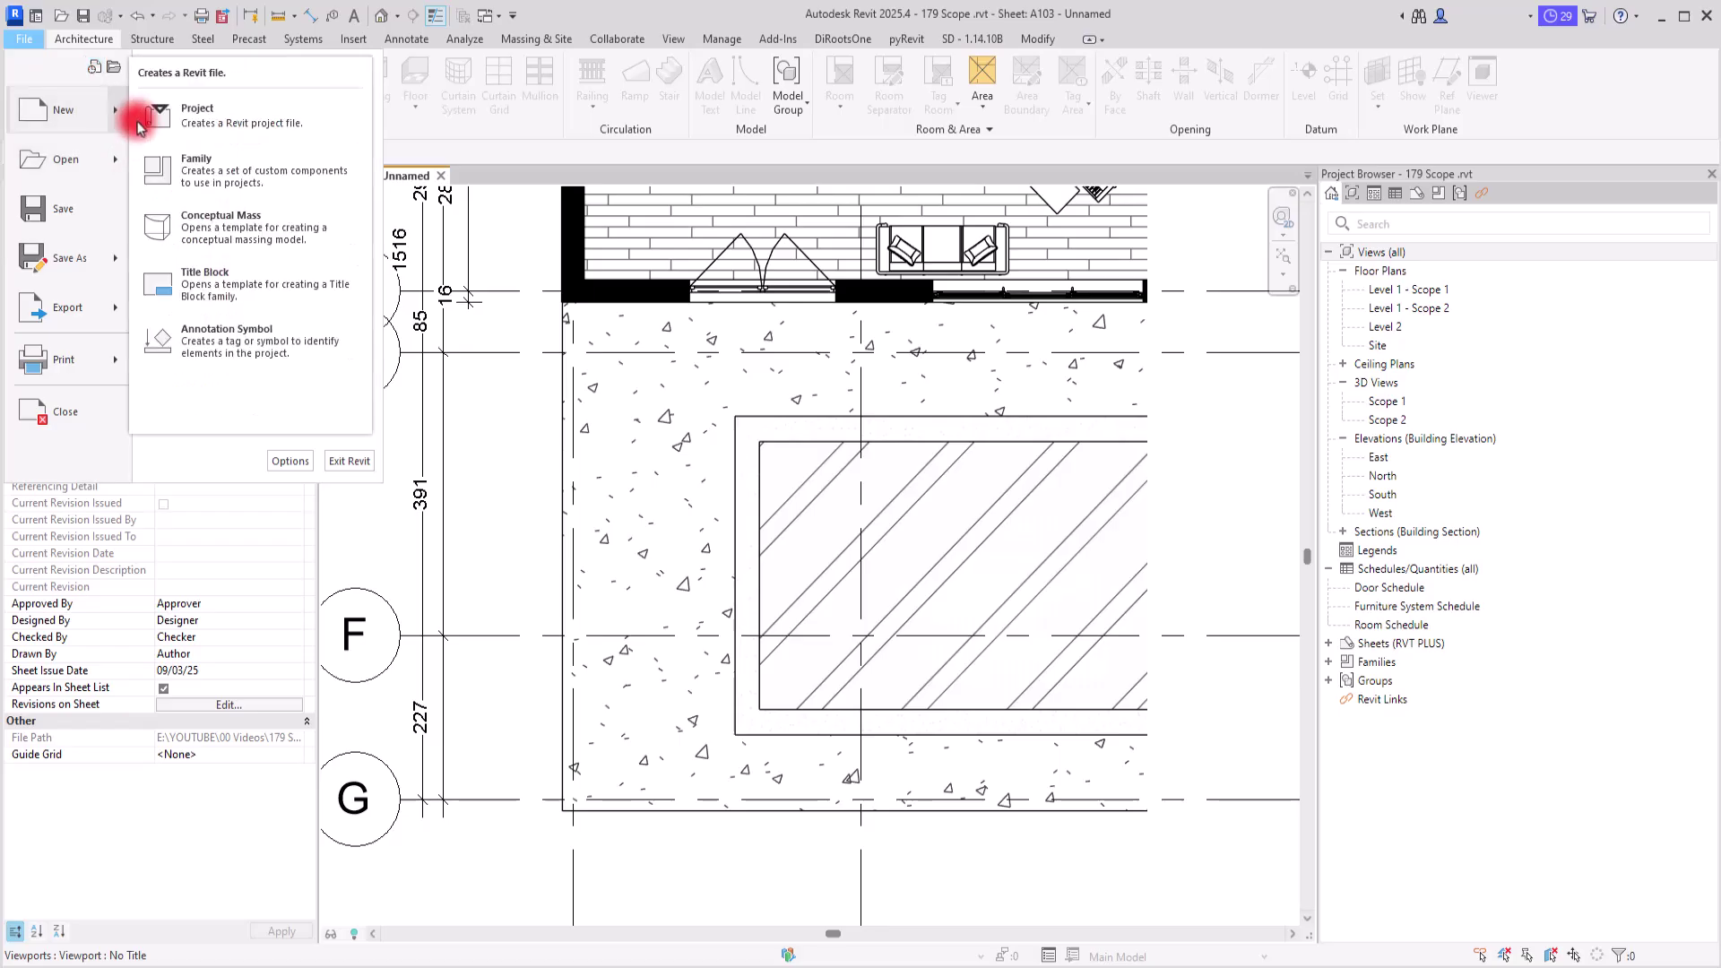
click(235, 186)
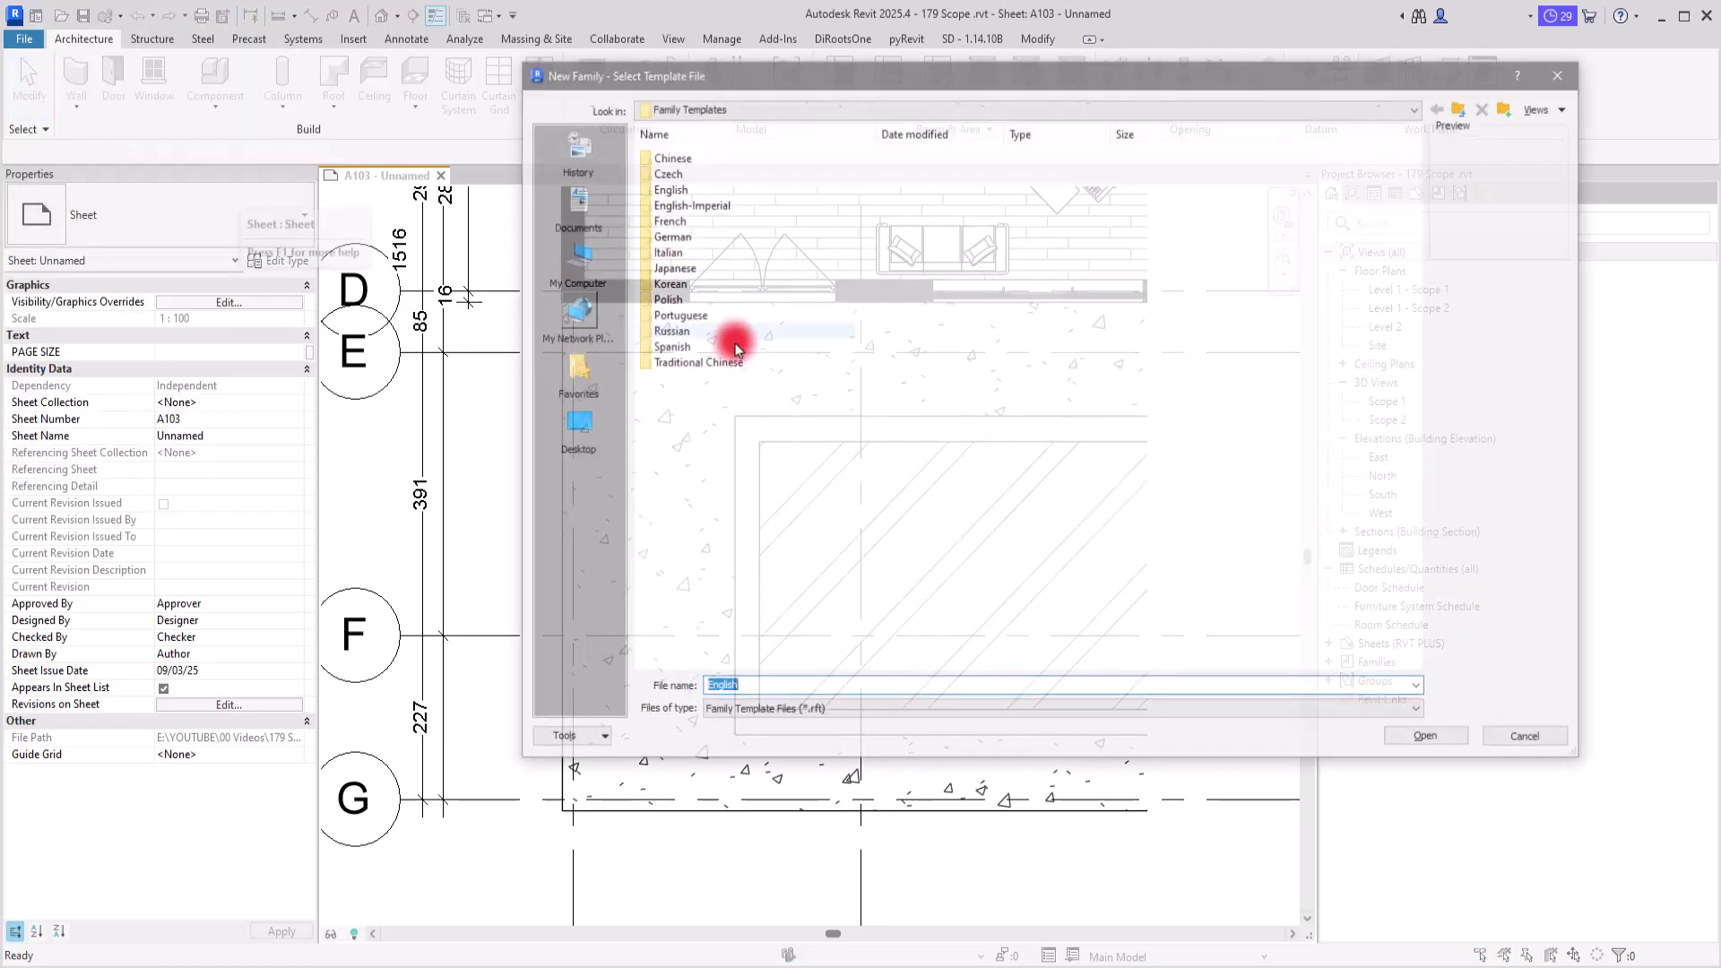
double_click(689, 189)
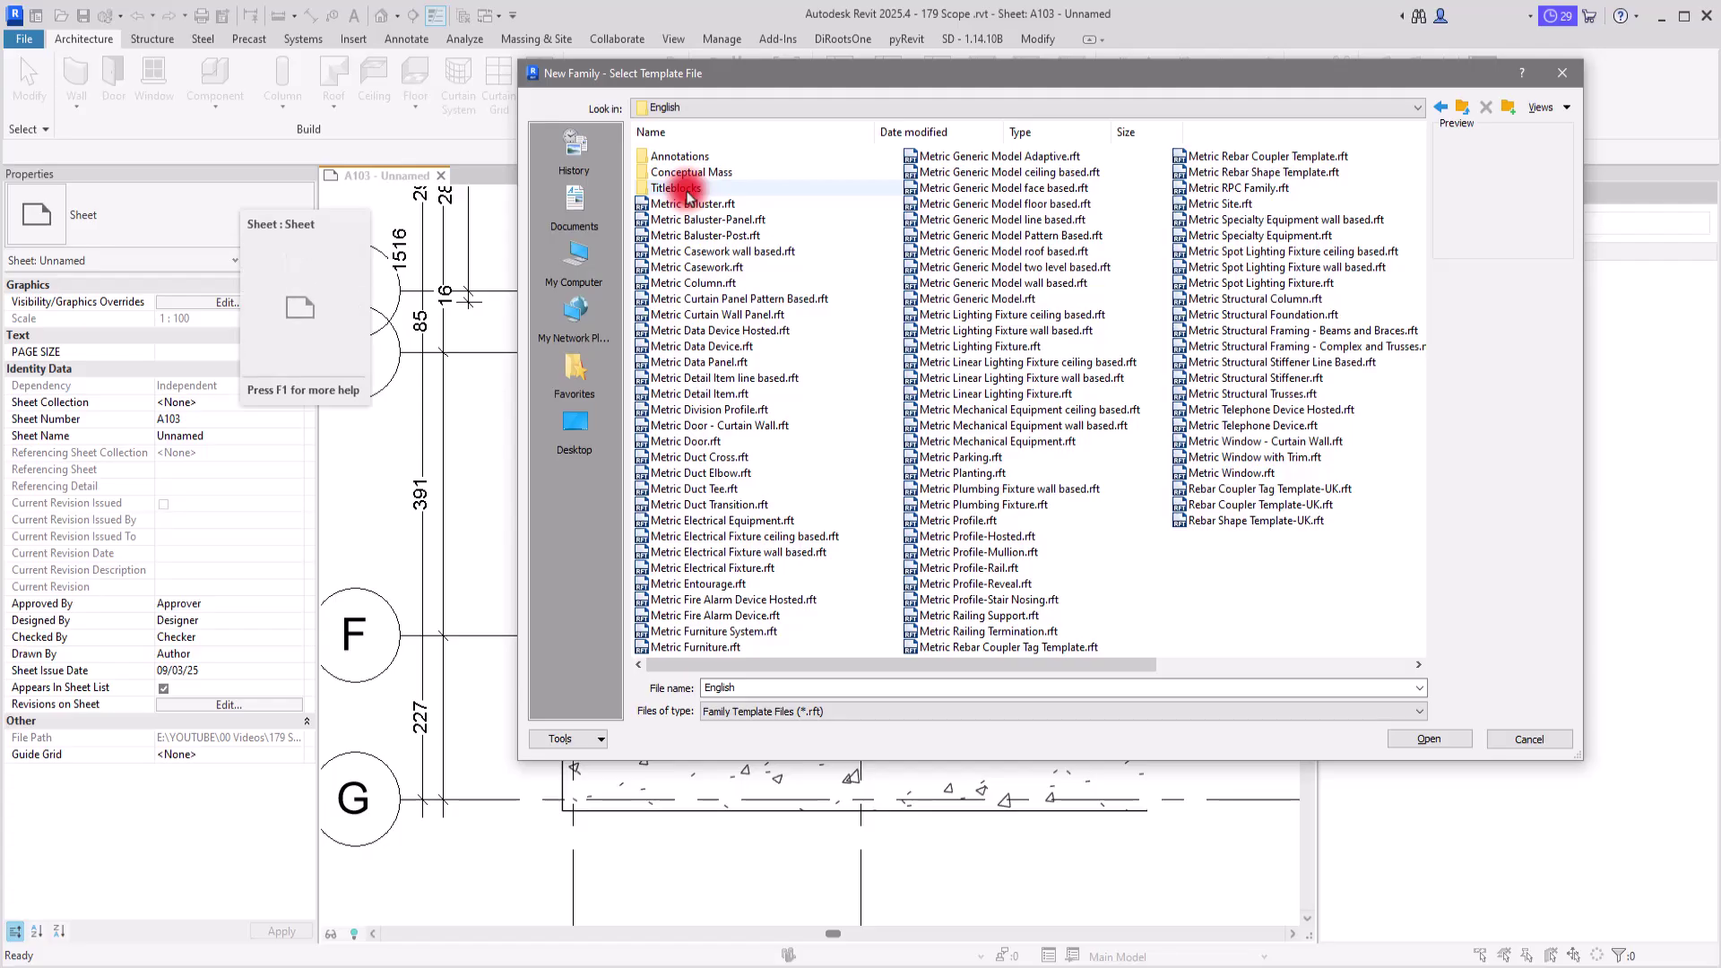
double_click(708, 158)
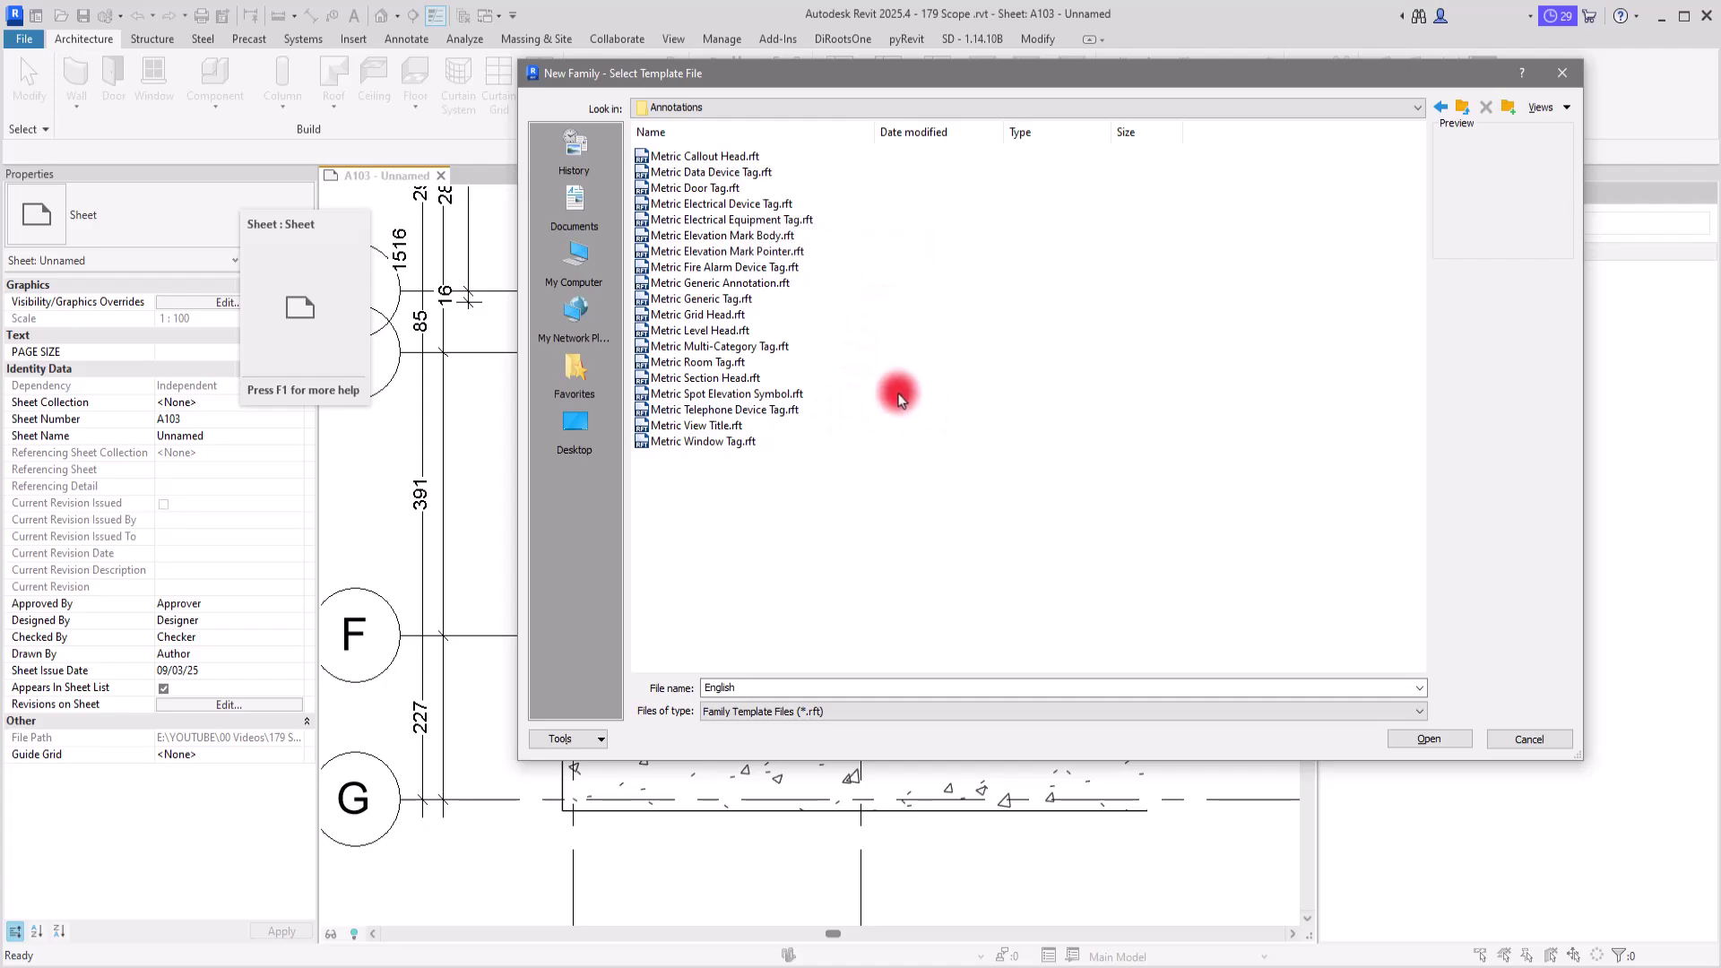
click(670, 303)
click(1429, 739)
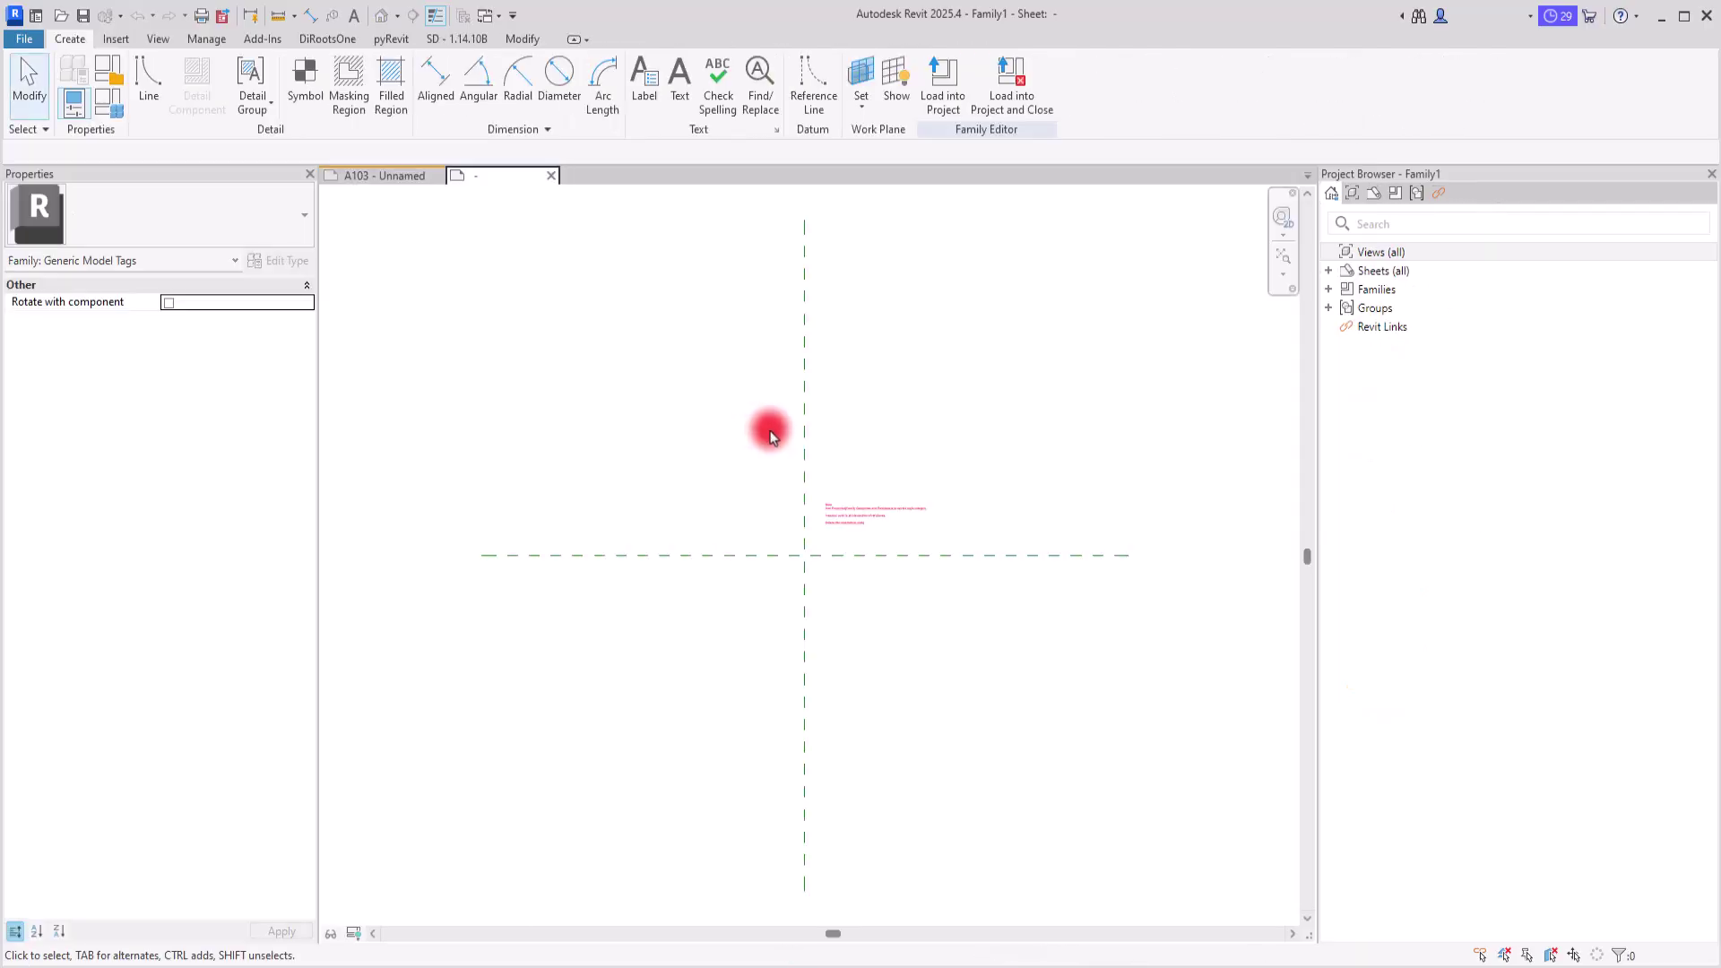
click(901, 493)
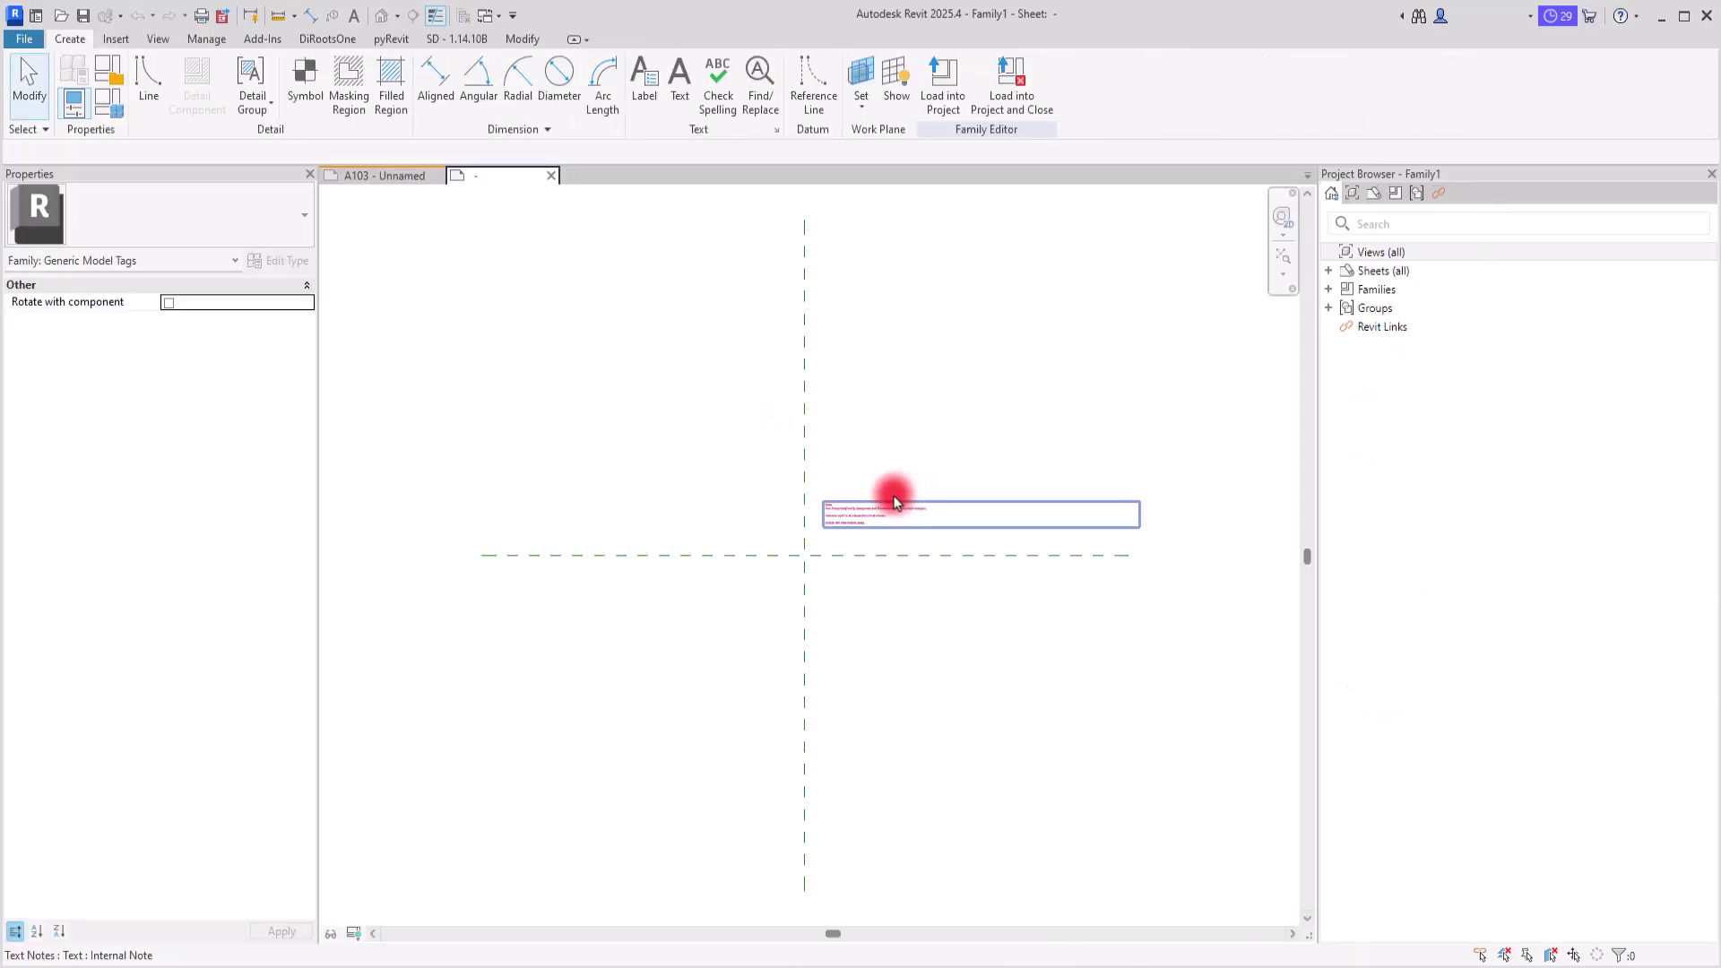
scroll(869, 502, up, 4)
scroll(807, 527, up, 2)
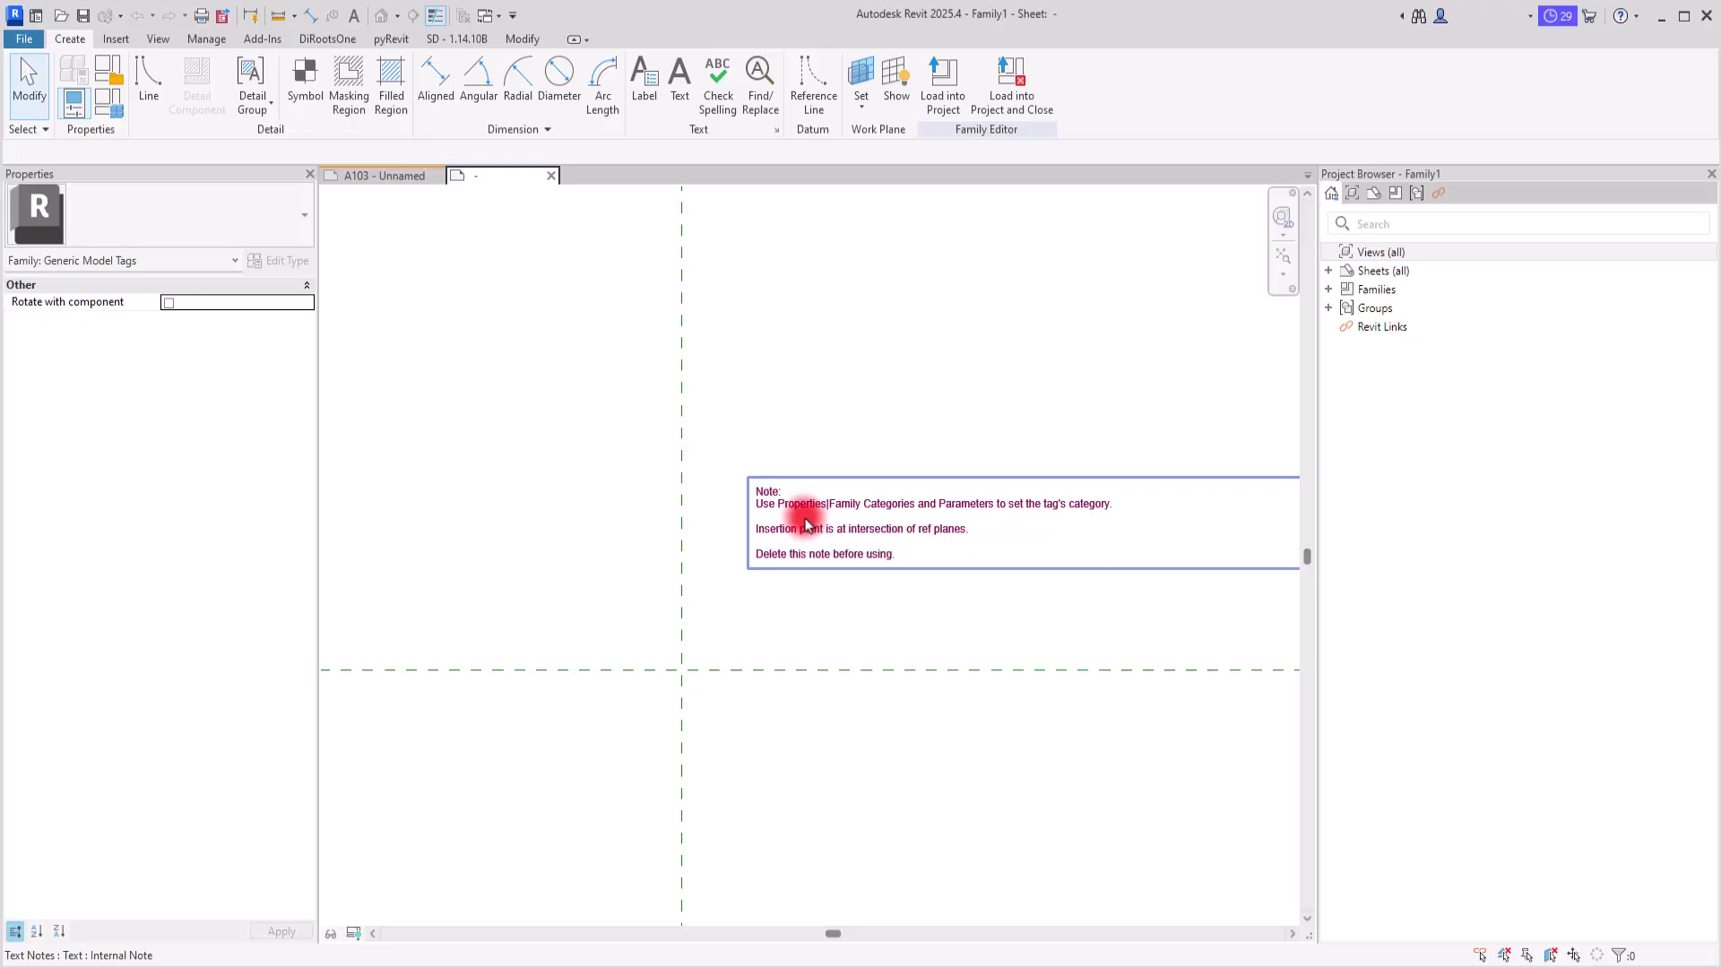
click(465, 364)
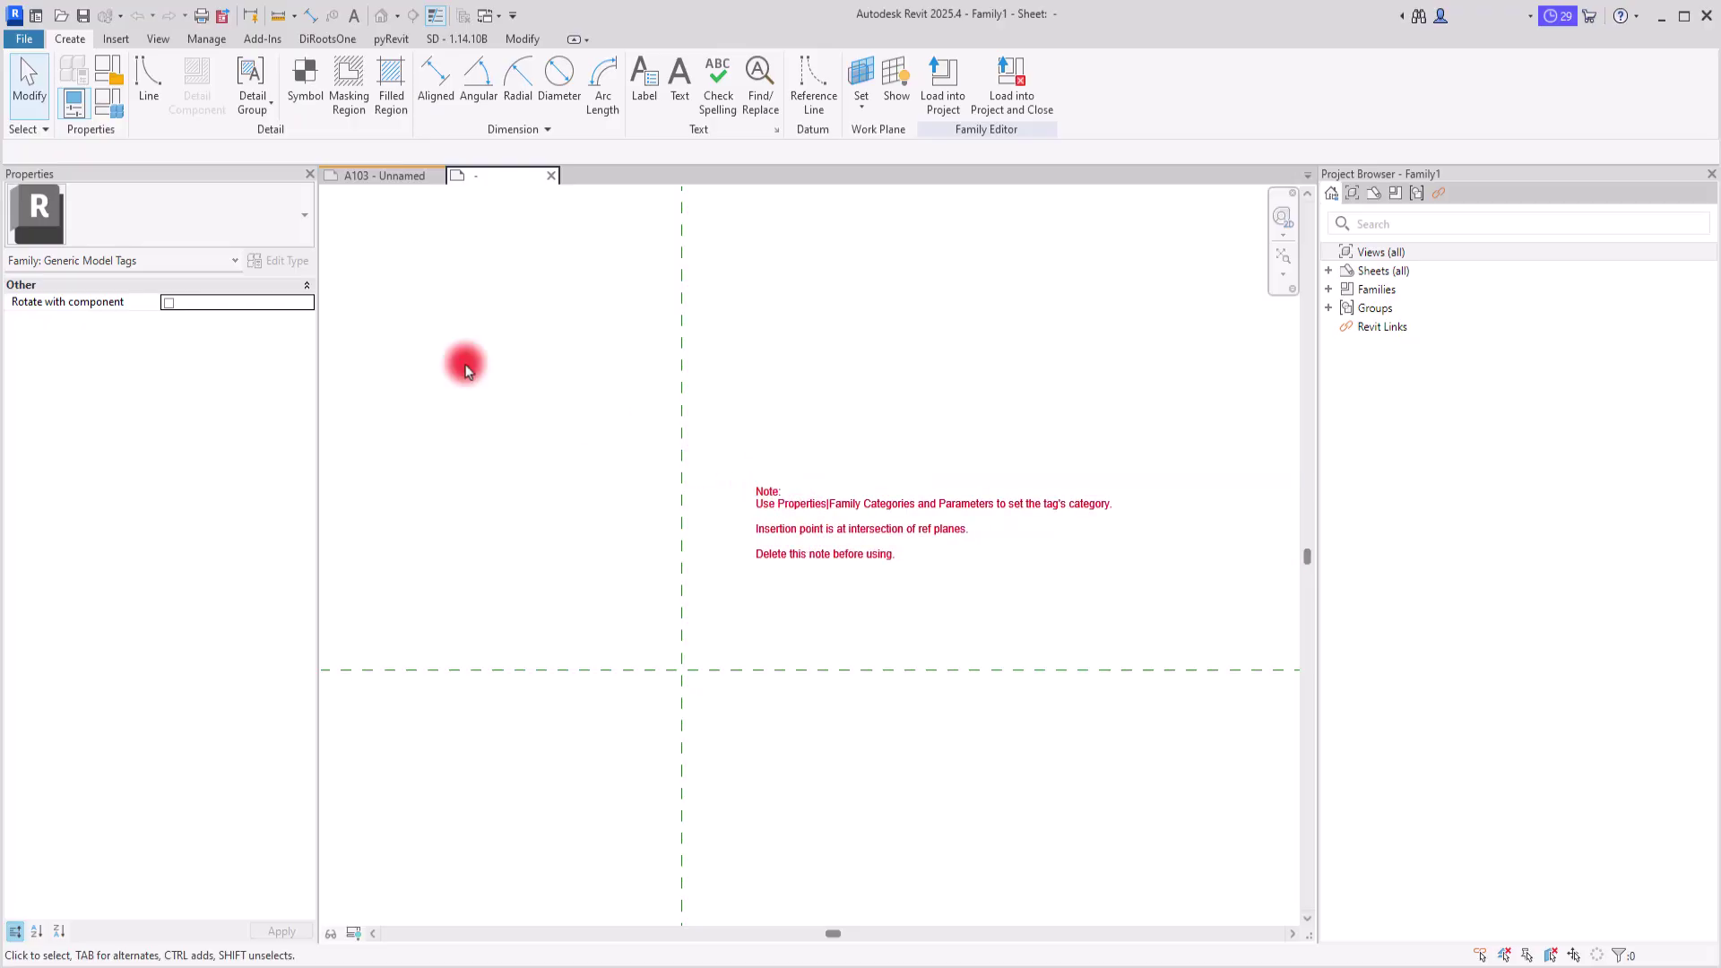
Set the new family's category to Floor Tags, keeping the Architecture category filter
click(106, 85)
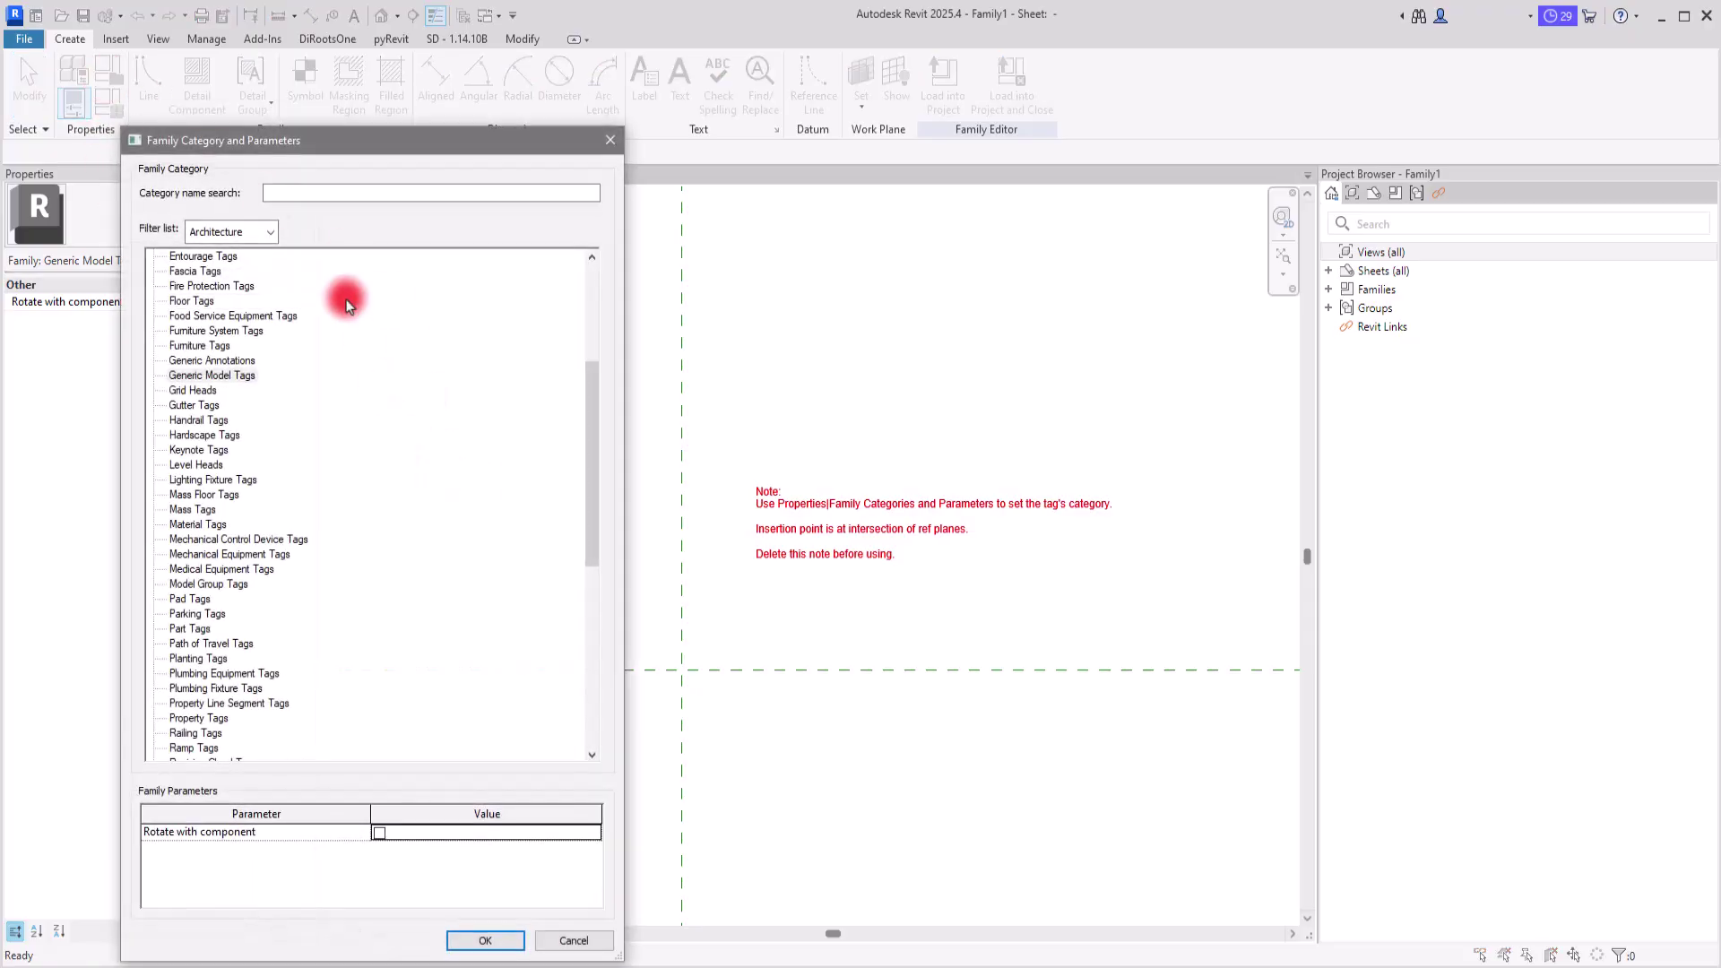
drag(353, 141, 856, 83)
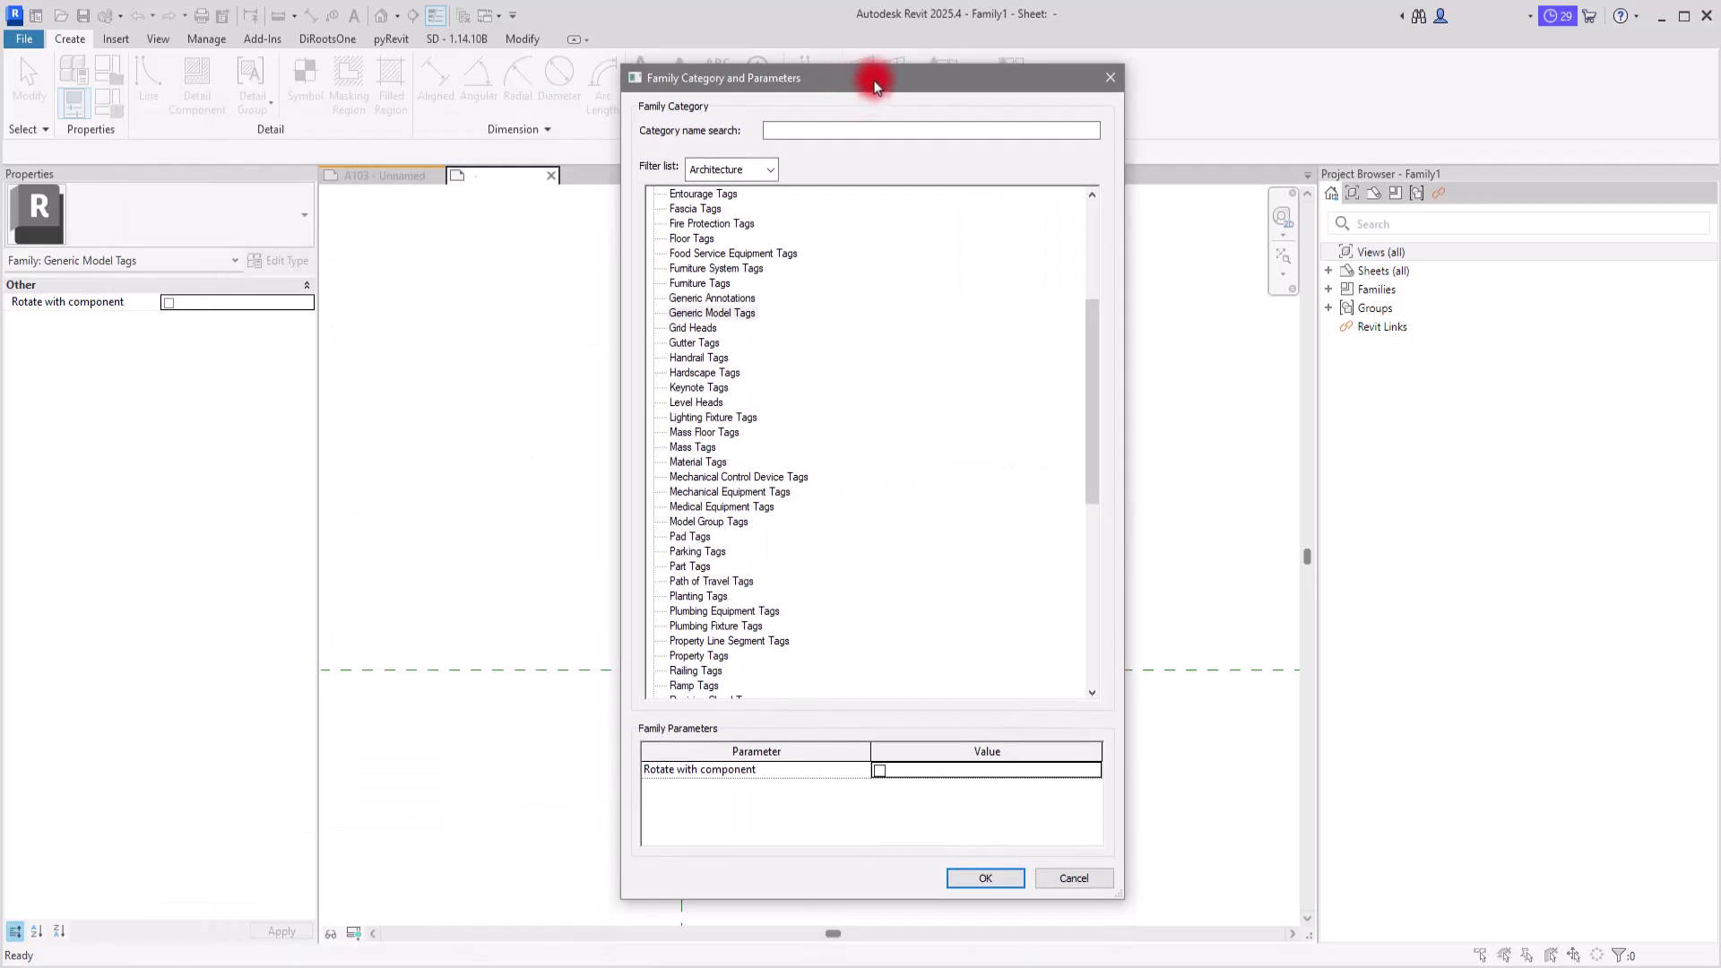
click(690, 238)
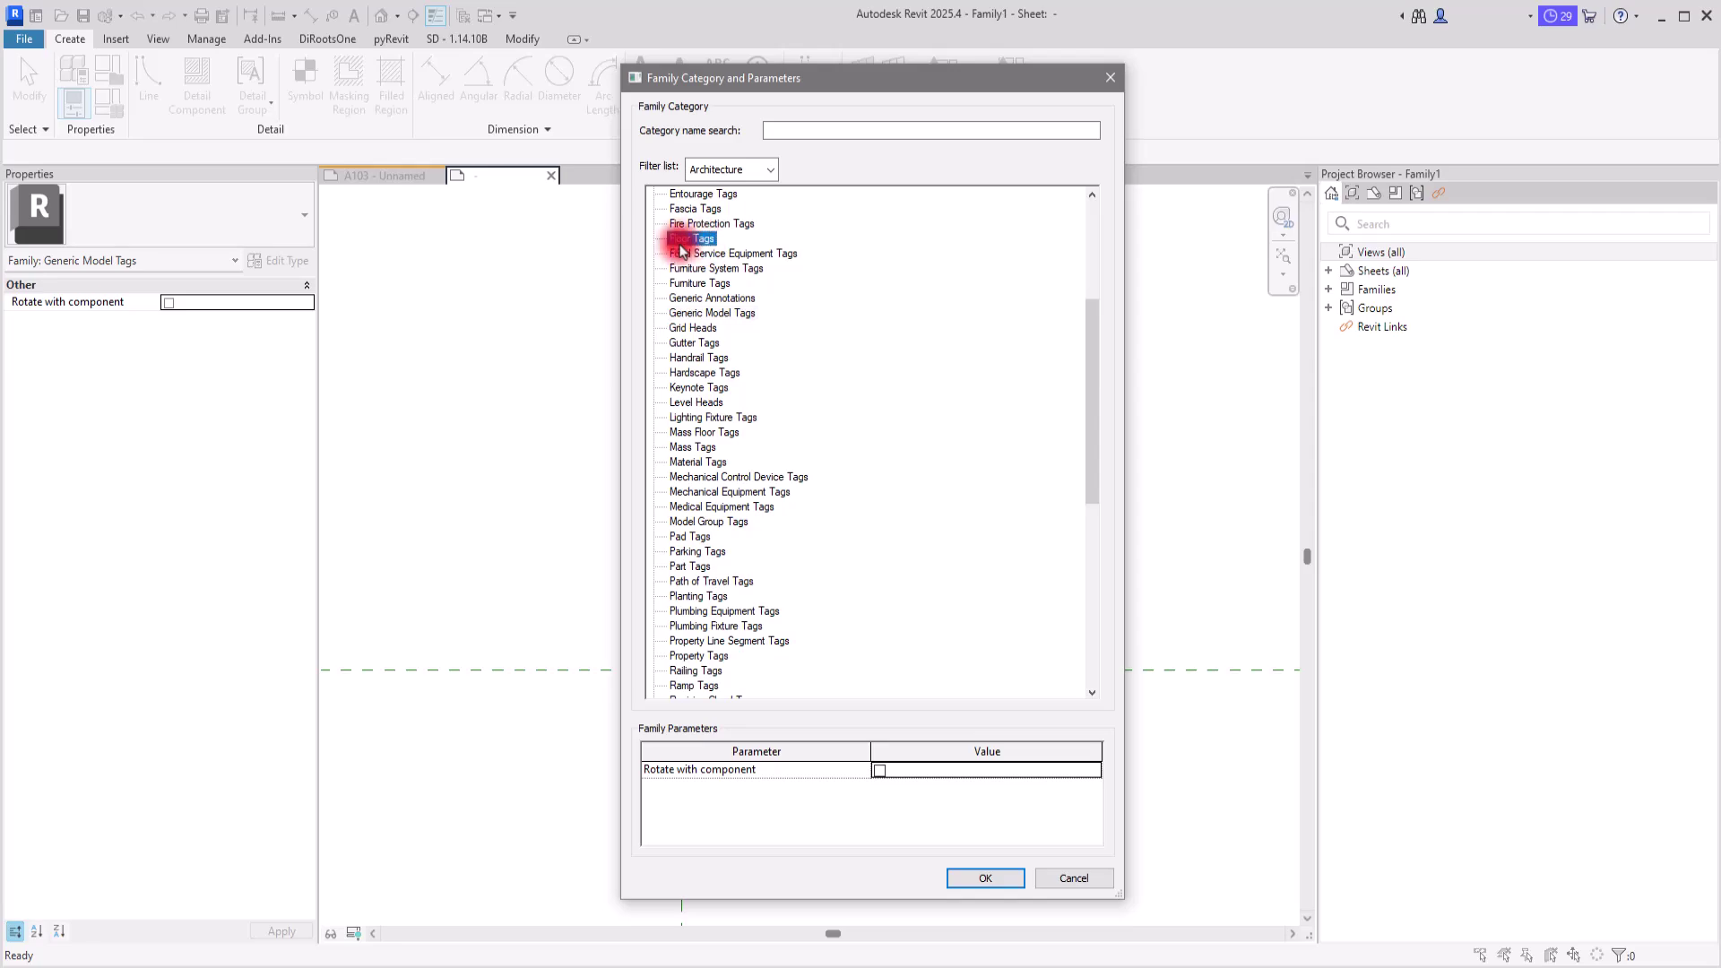
scroll(717, 555, down, 7)
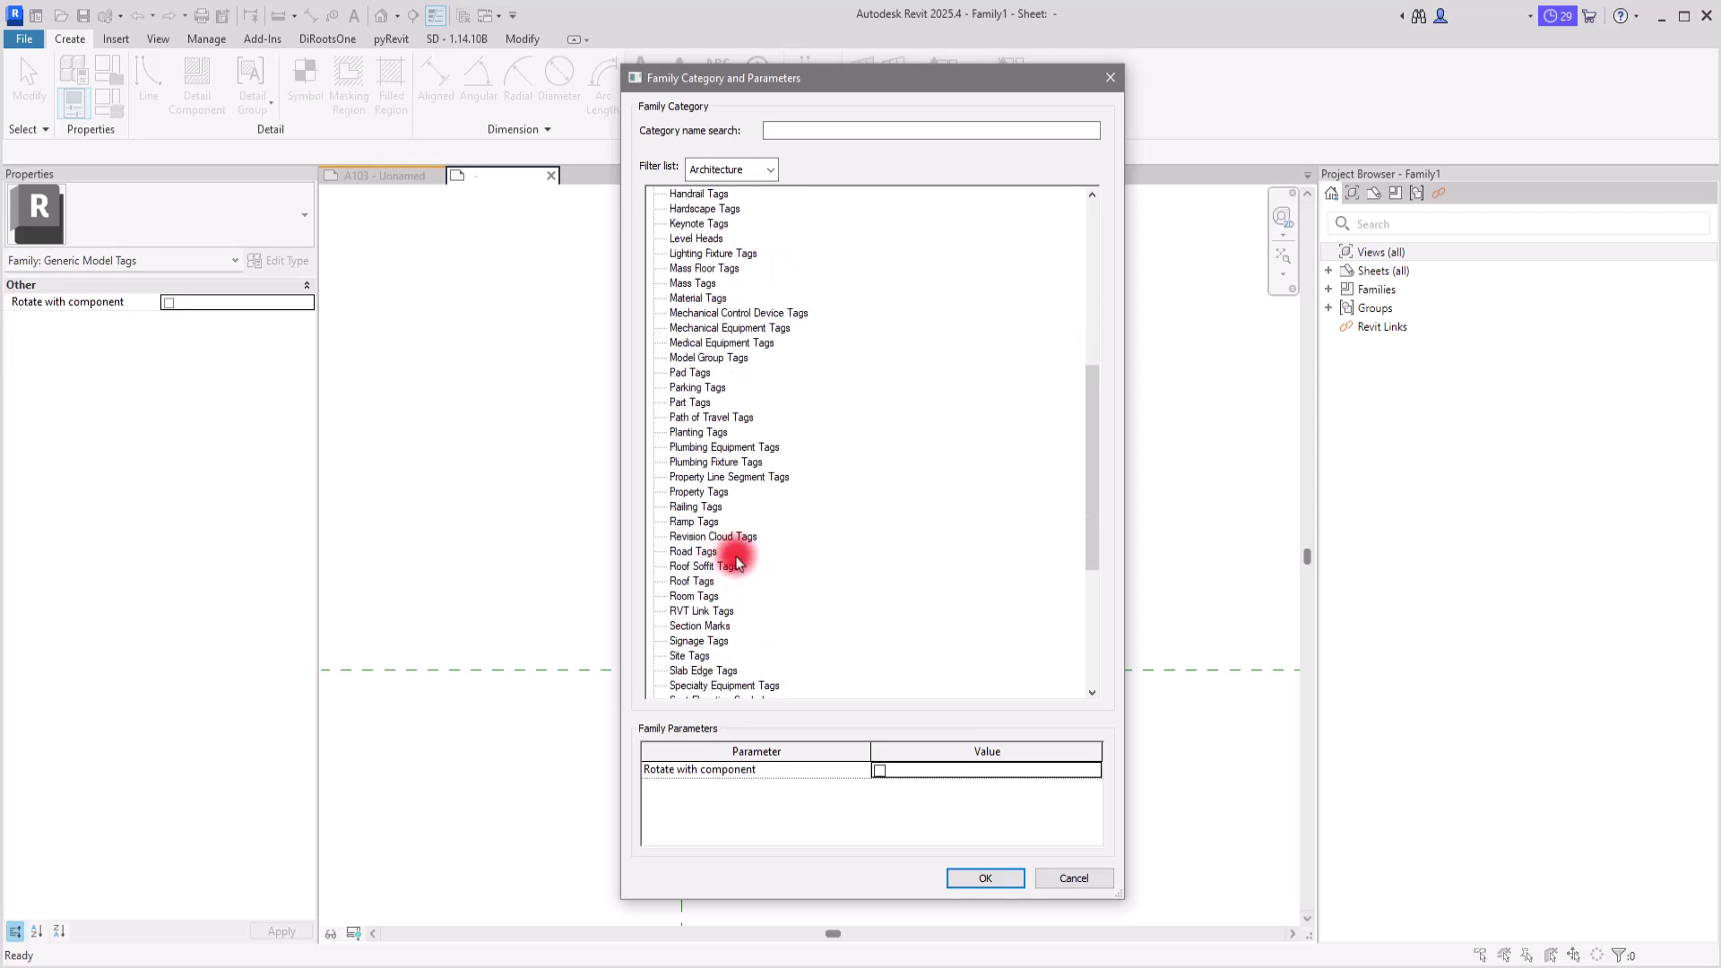
scroll(740, 561, down, 3)
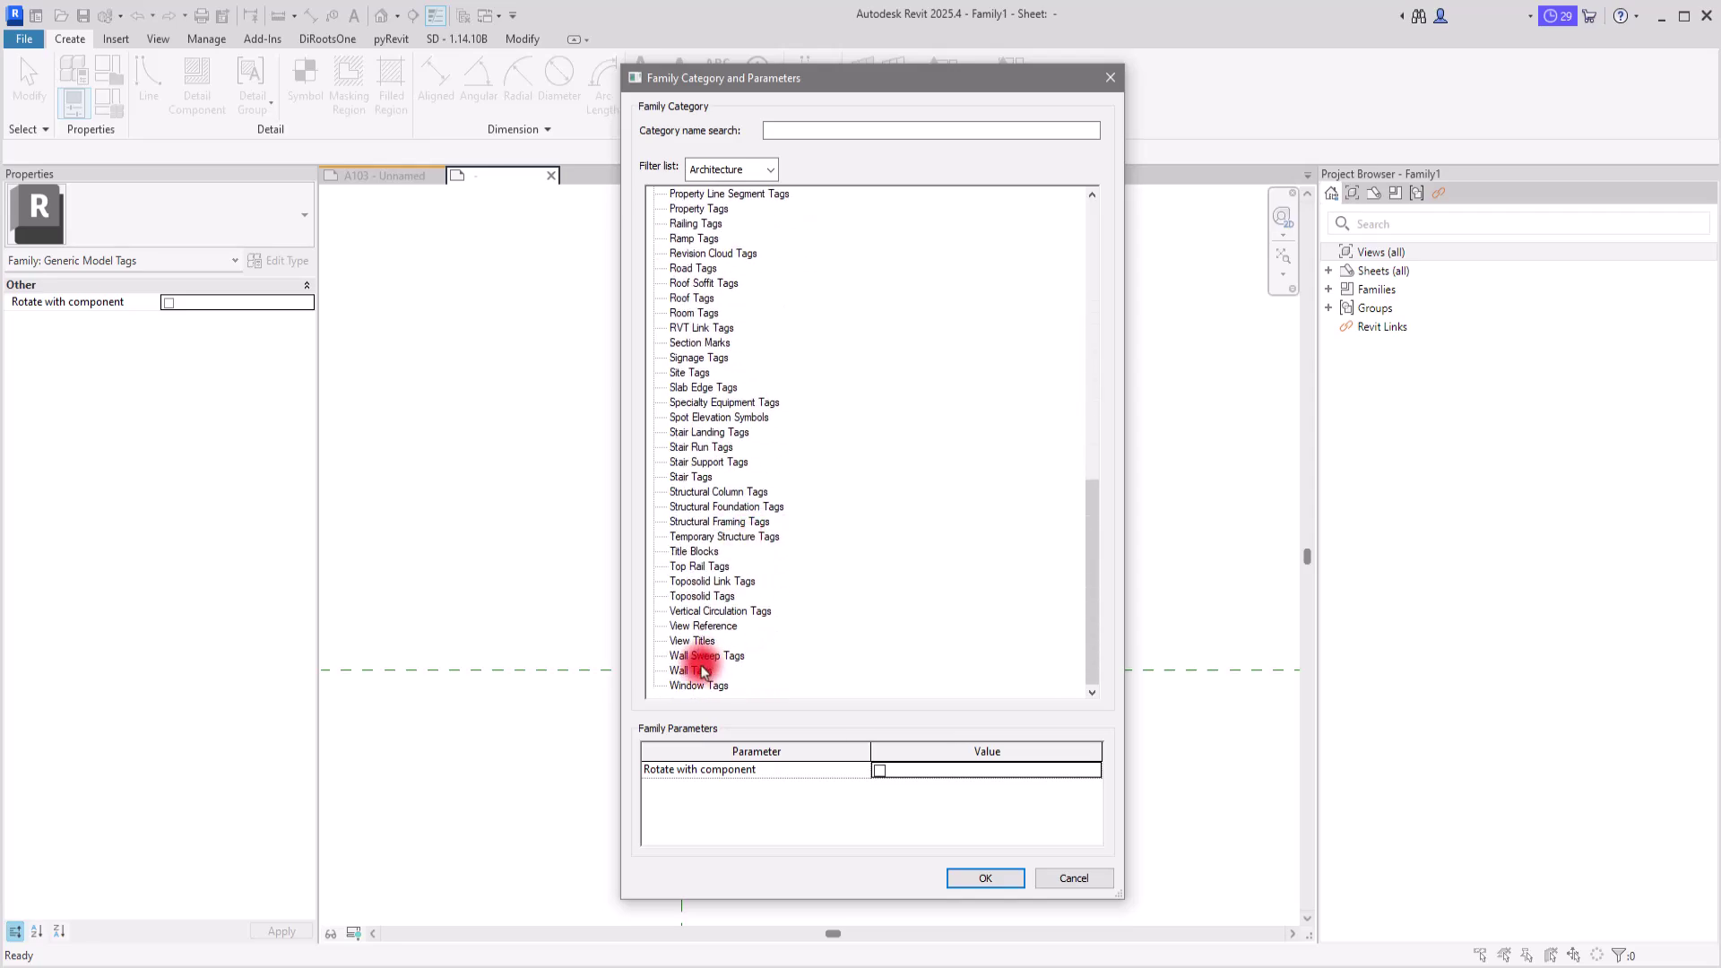
click(692, 670)
click(692, 495)
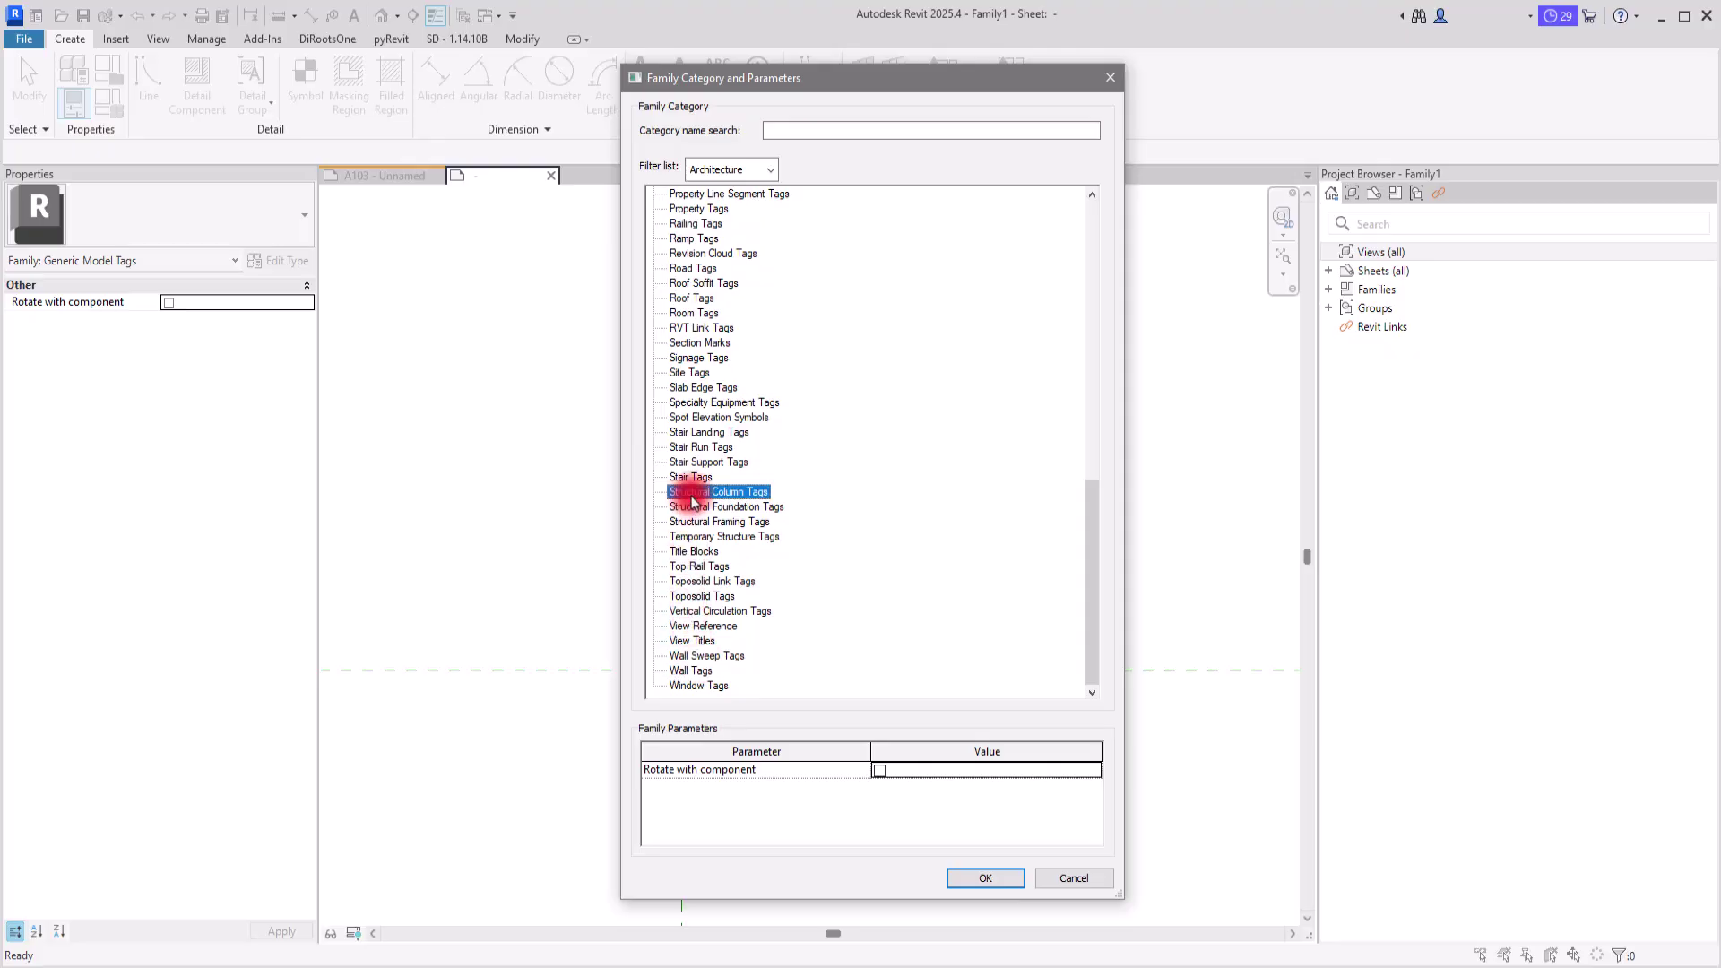
scroll(708, 484, up, 7)
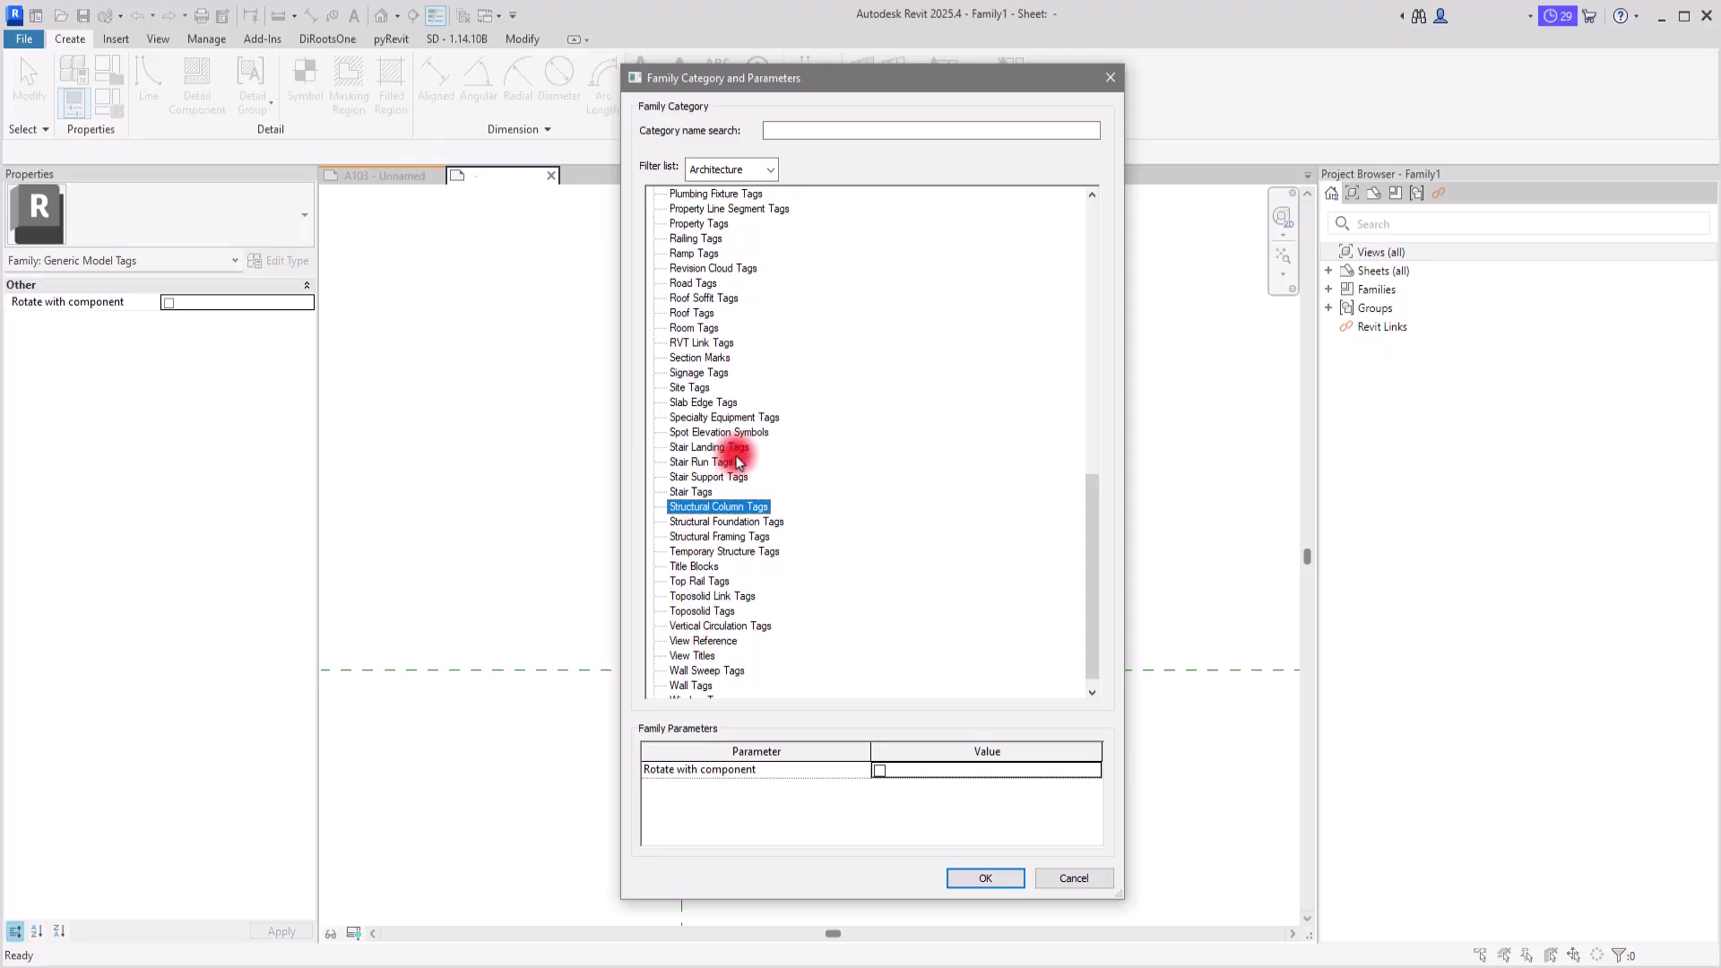
scroll(734, 462, up, 2)
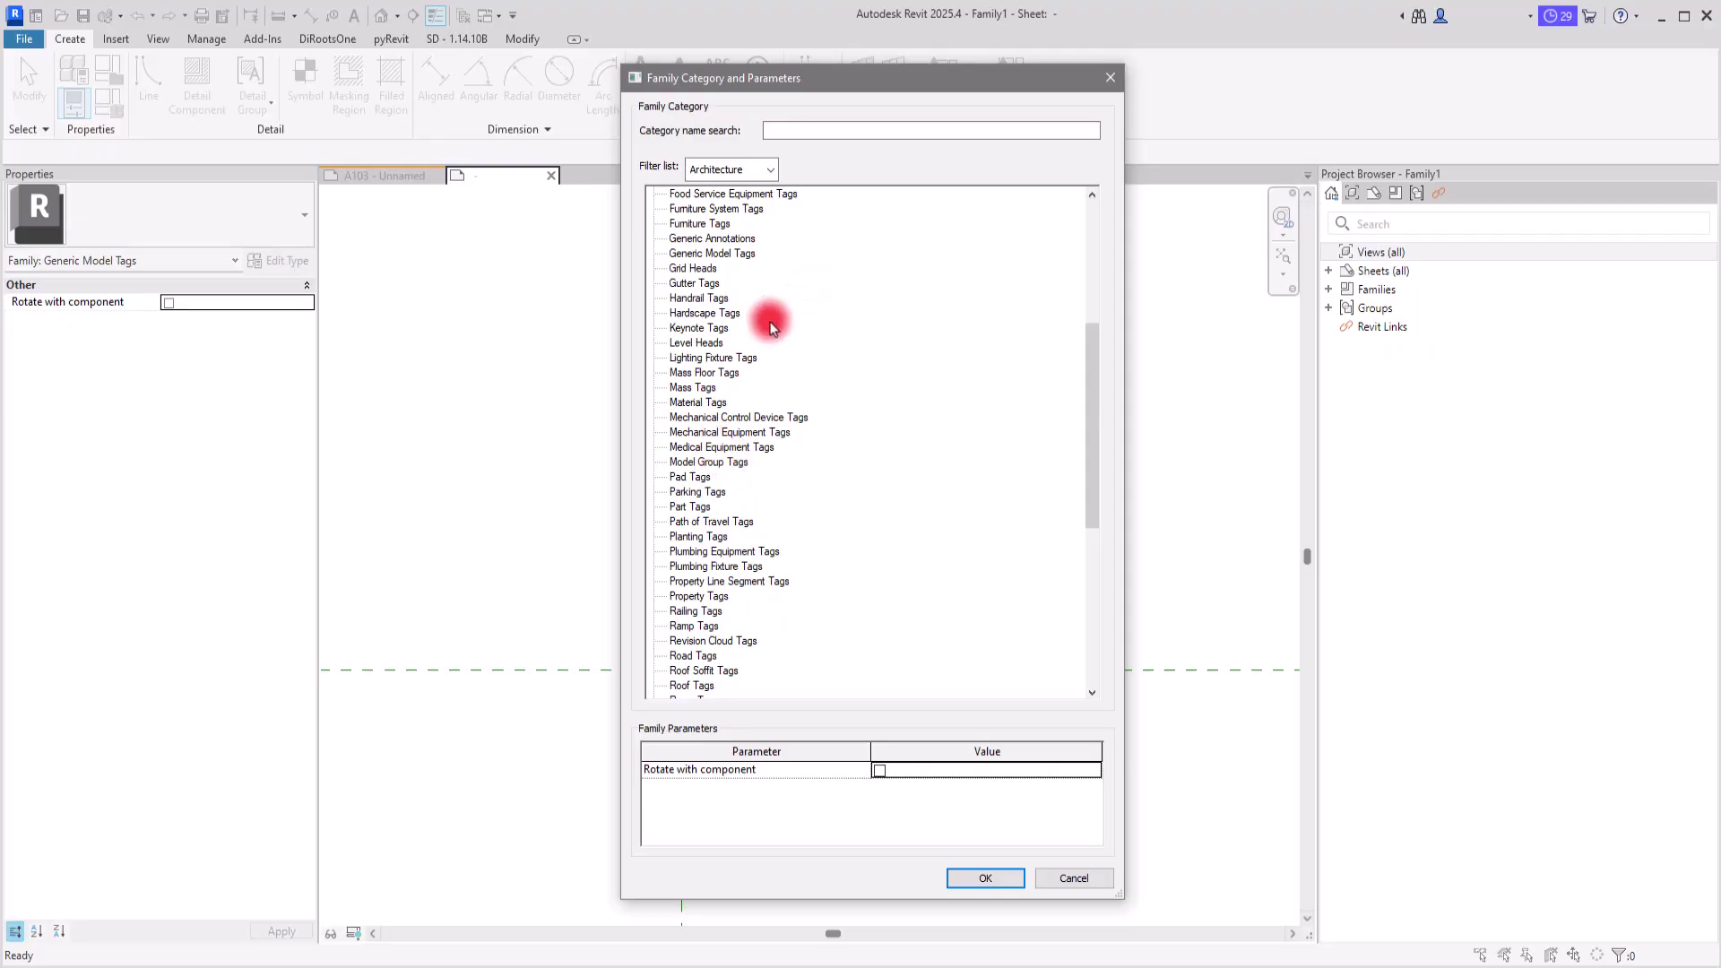
scroll(768, 326, up, 4)
scroll(704, 380, up, 1)
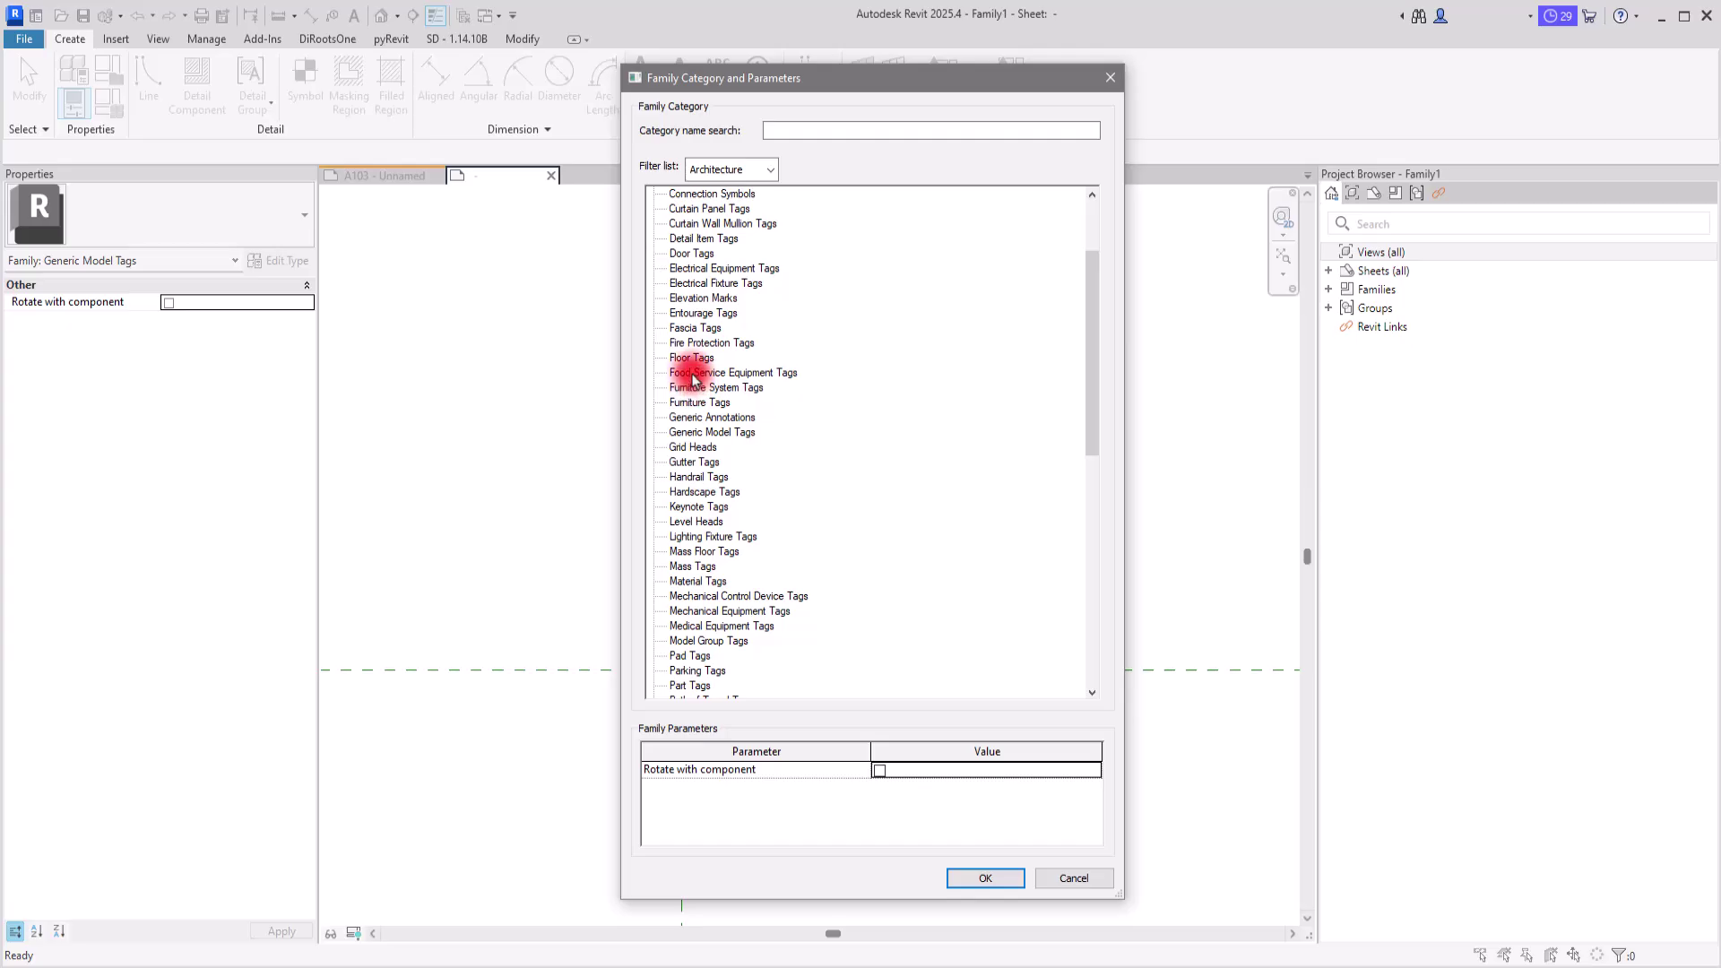
click(692, 358)
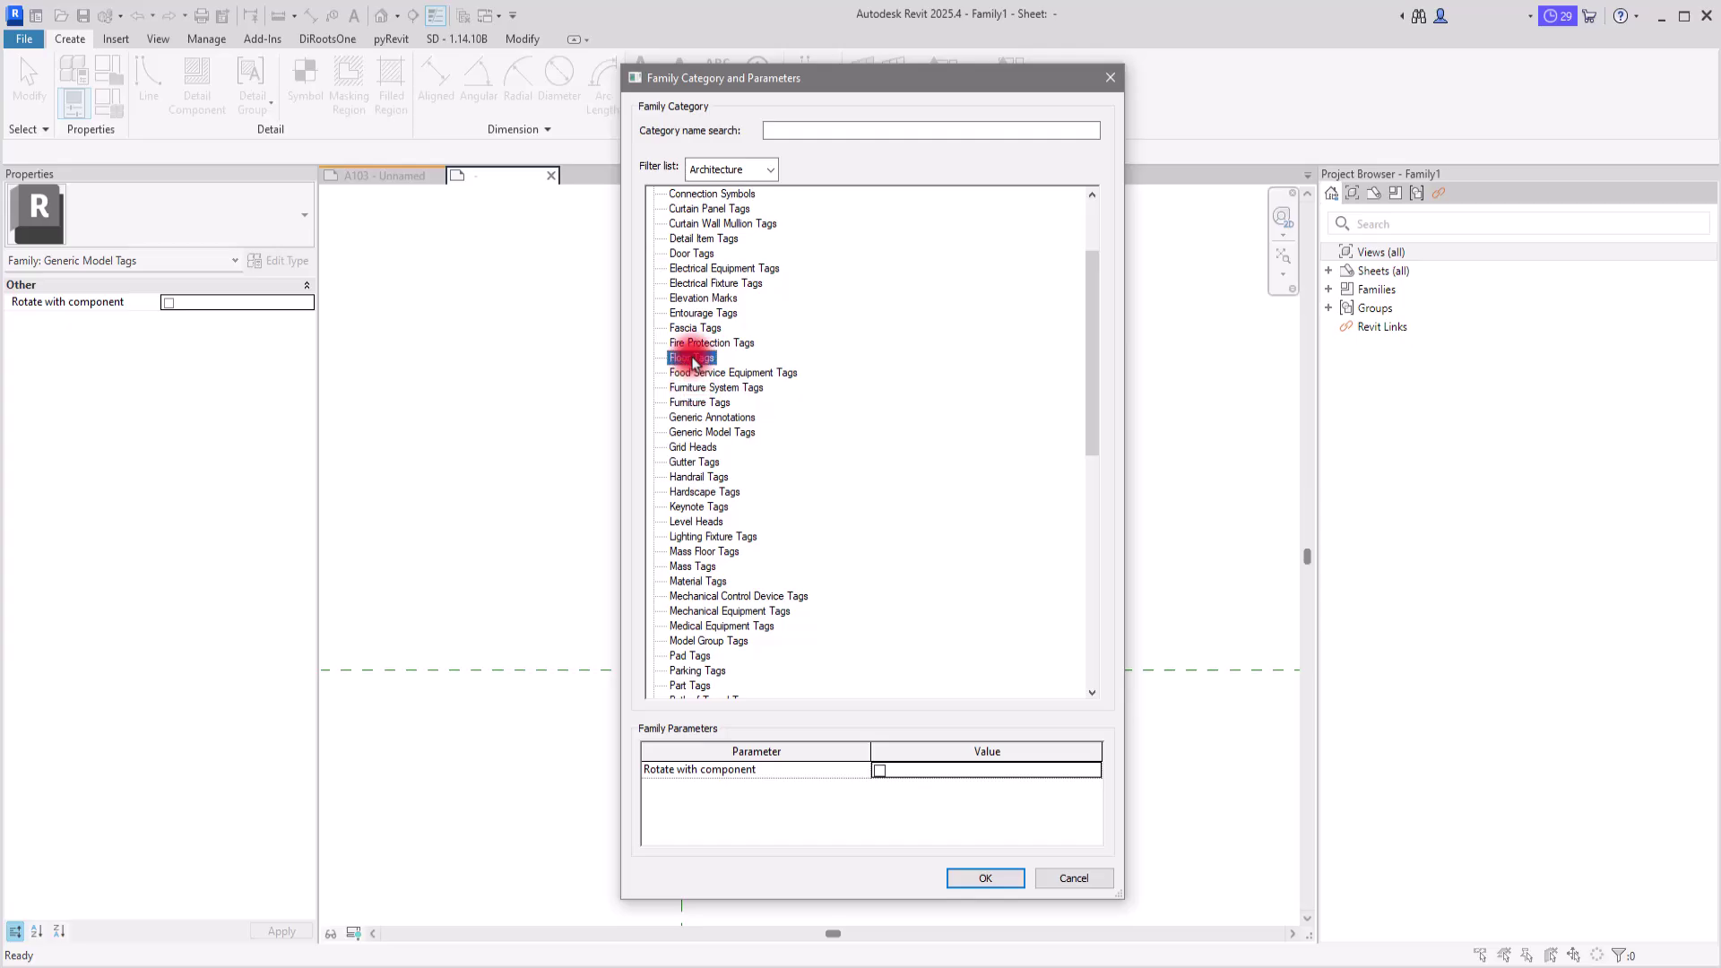
click(985, 878)
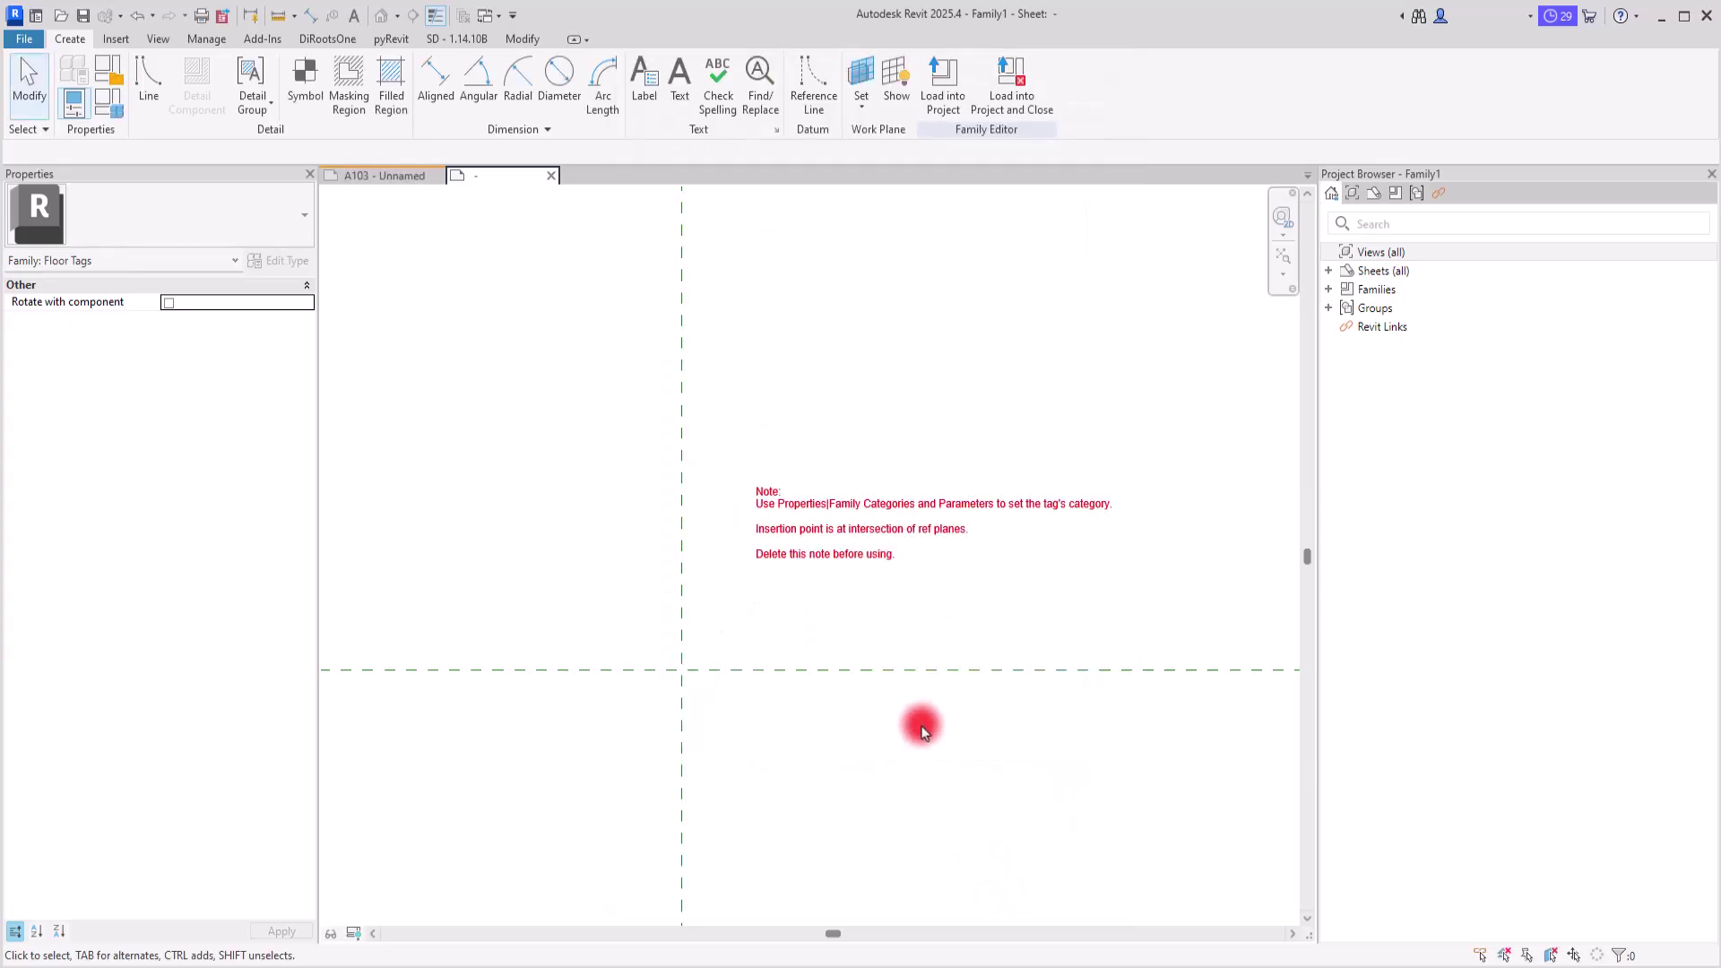
Delete the template's instruction note beside the reference planes
click(807, 507)
key(Delete)
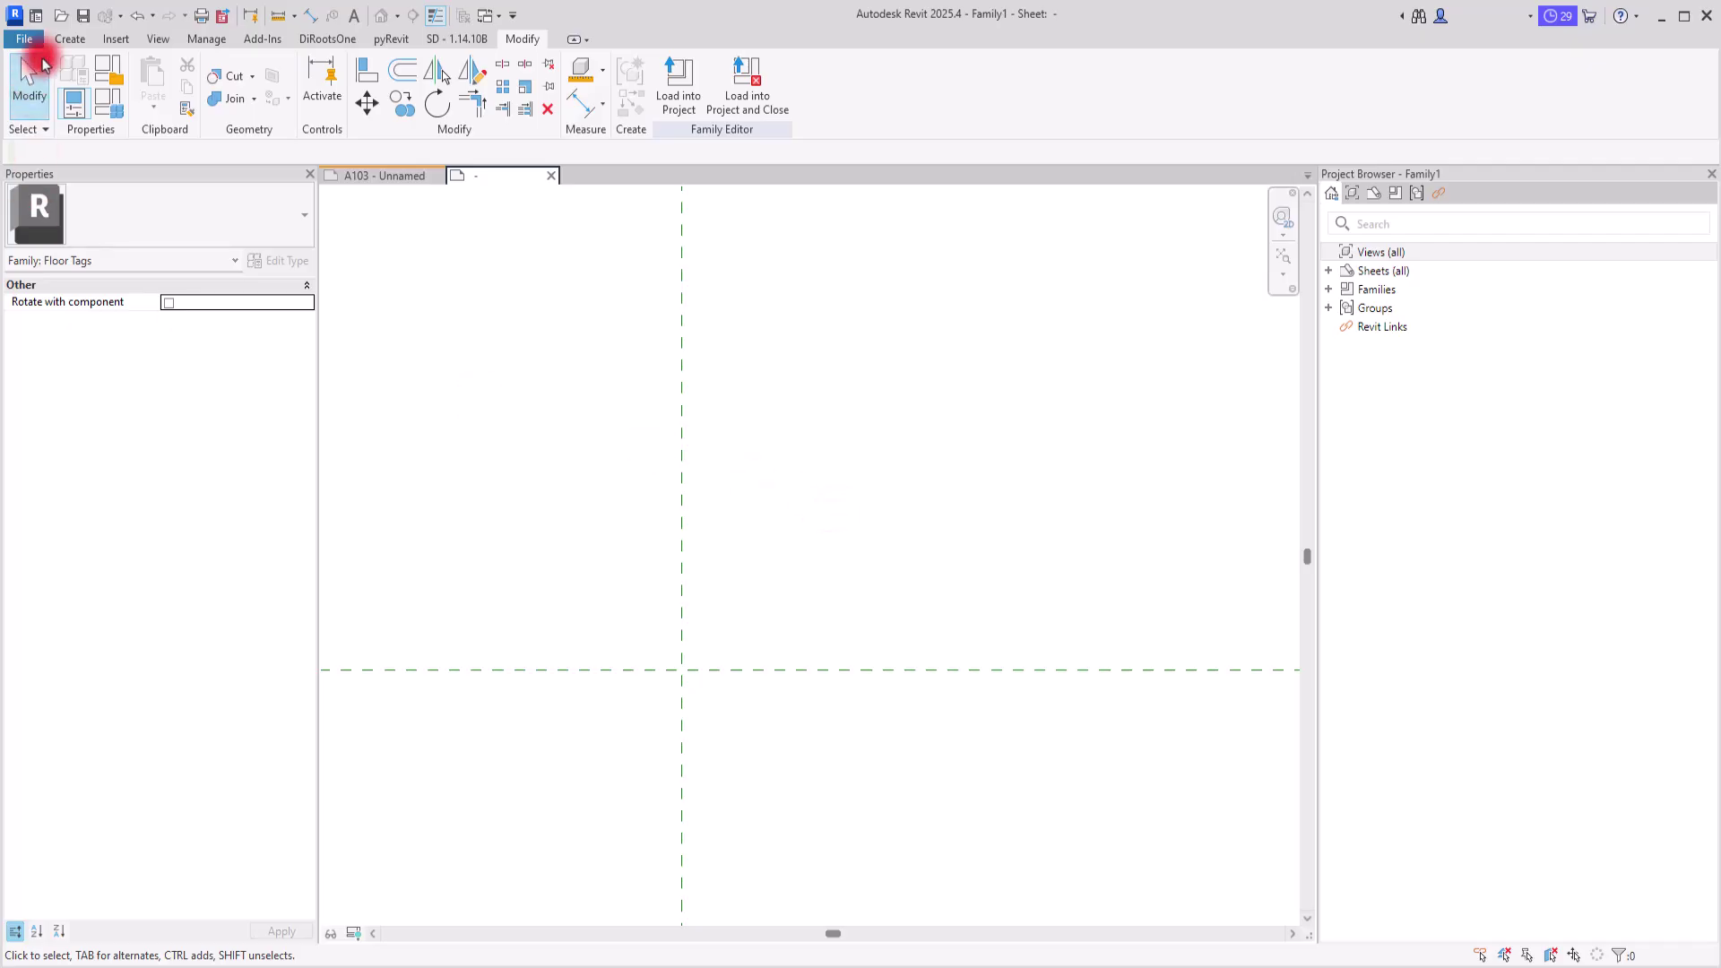
Place a 3mm tag label near the intersection of the reference planes, with Family Name as its parameter
click(76, 39)
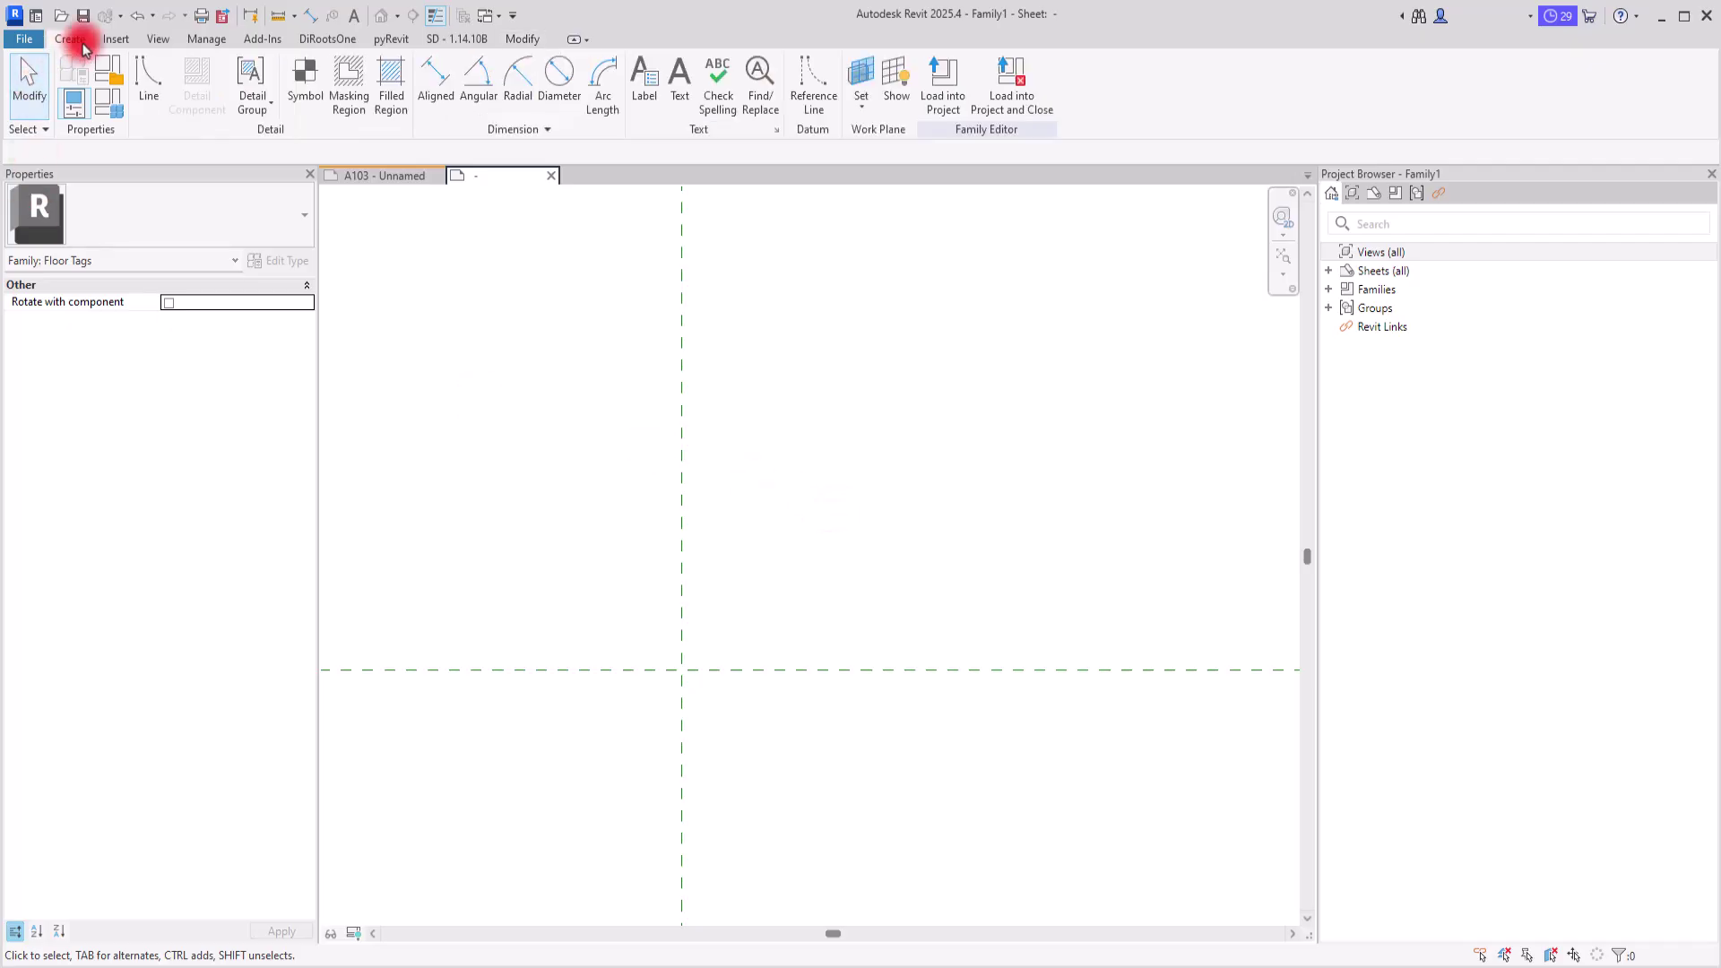
click(645, 70)
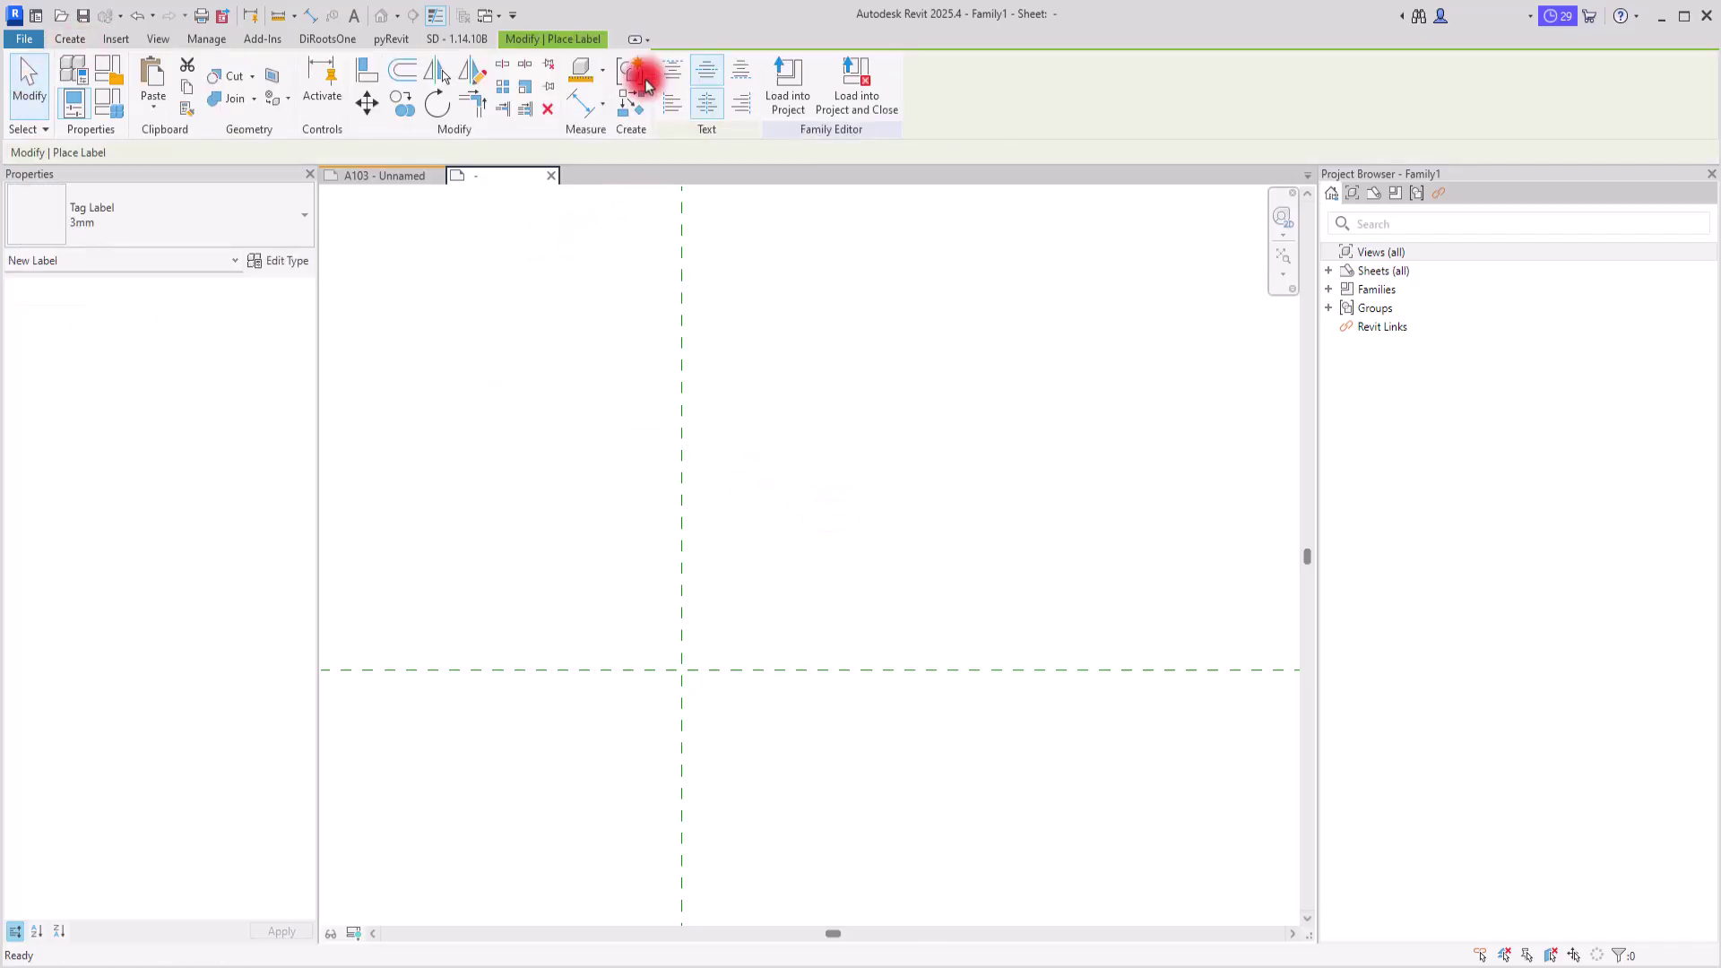
click(699, 649)
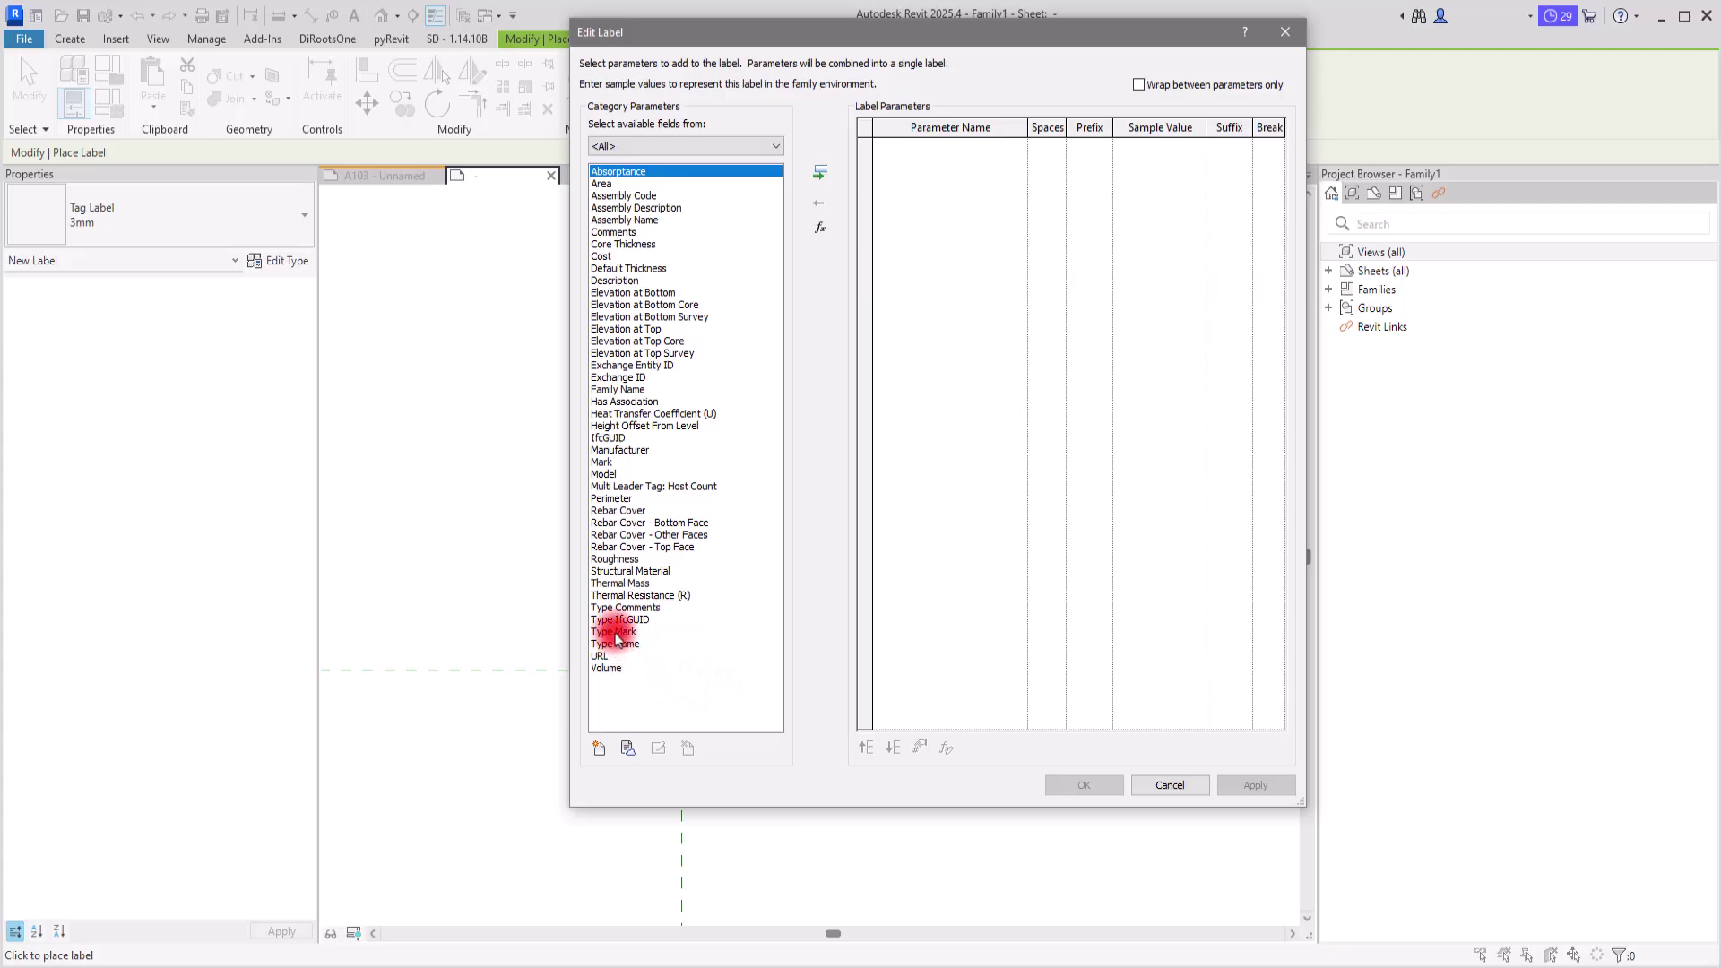
click(614, 632)
click(613, 644)
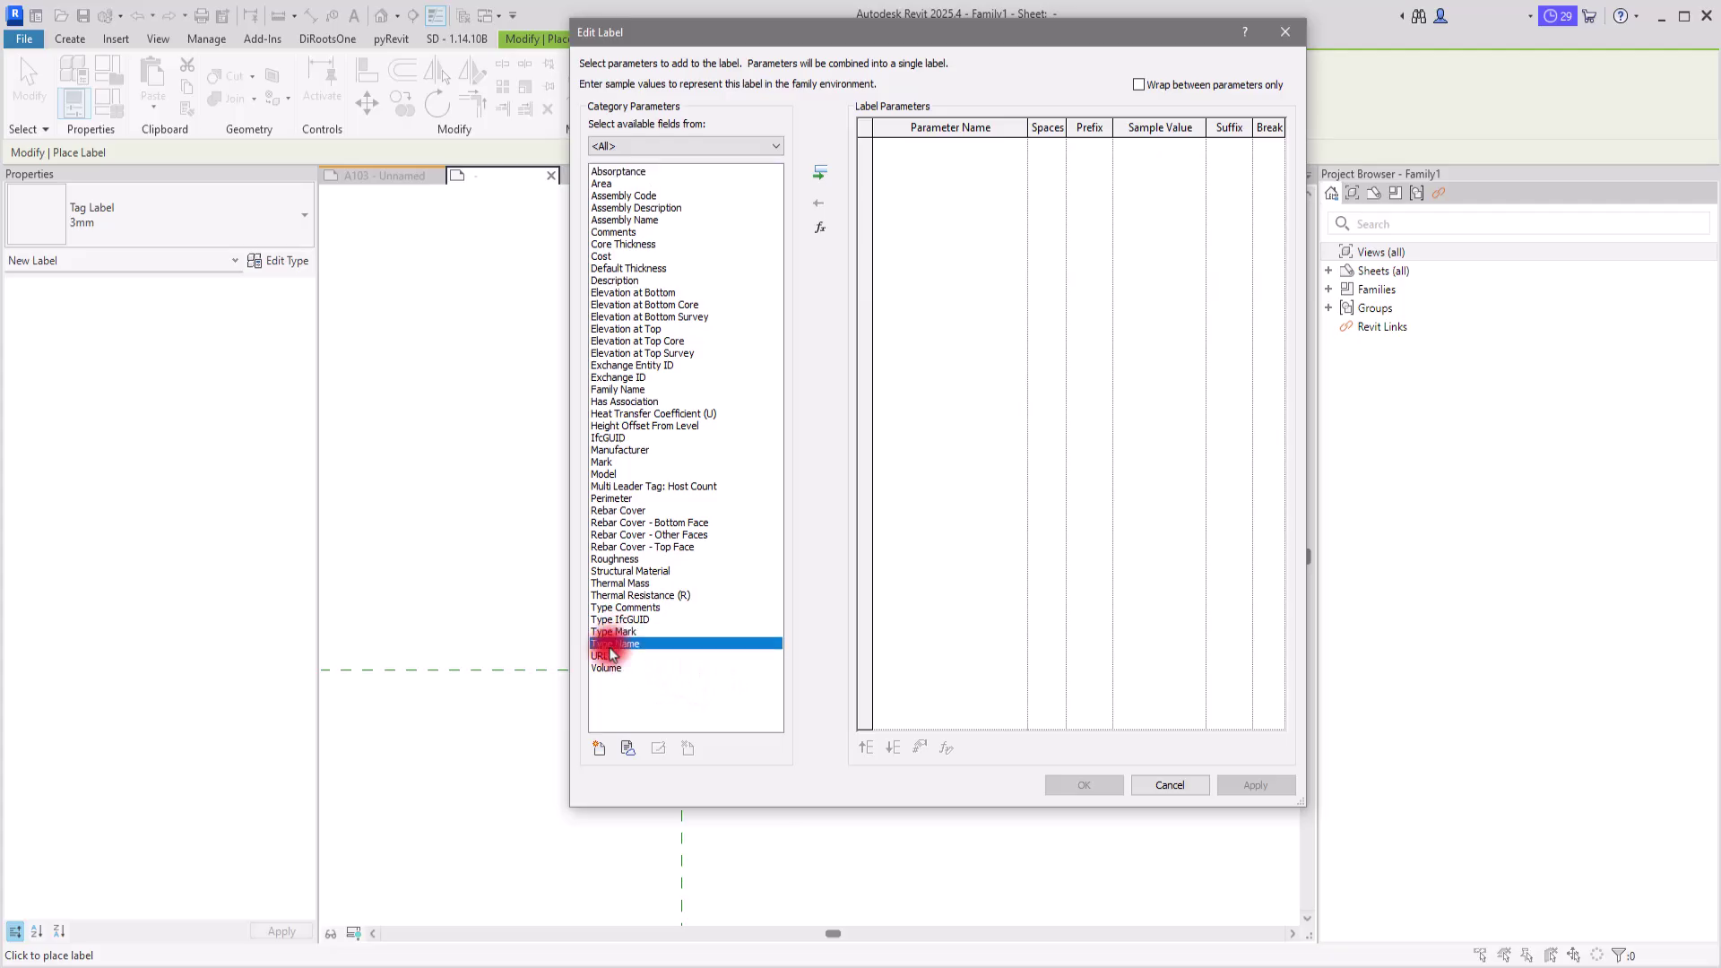
click(623, 390)
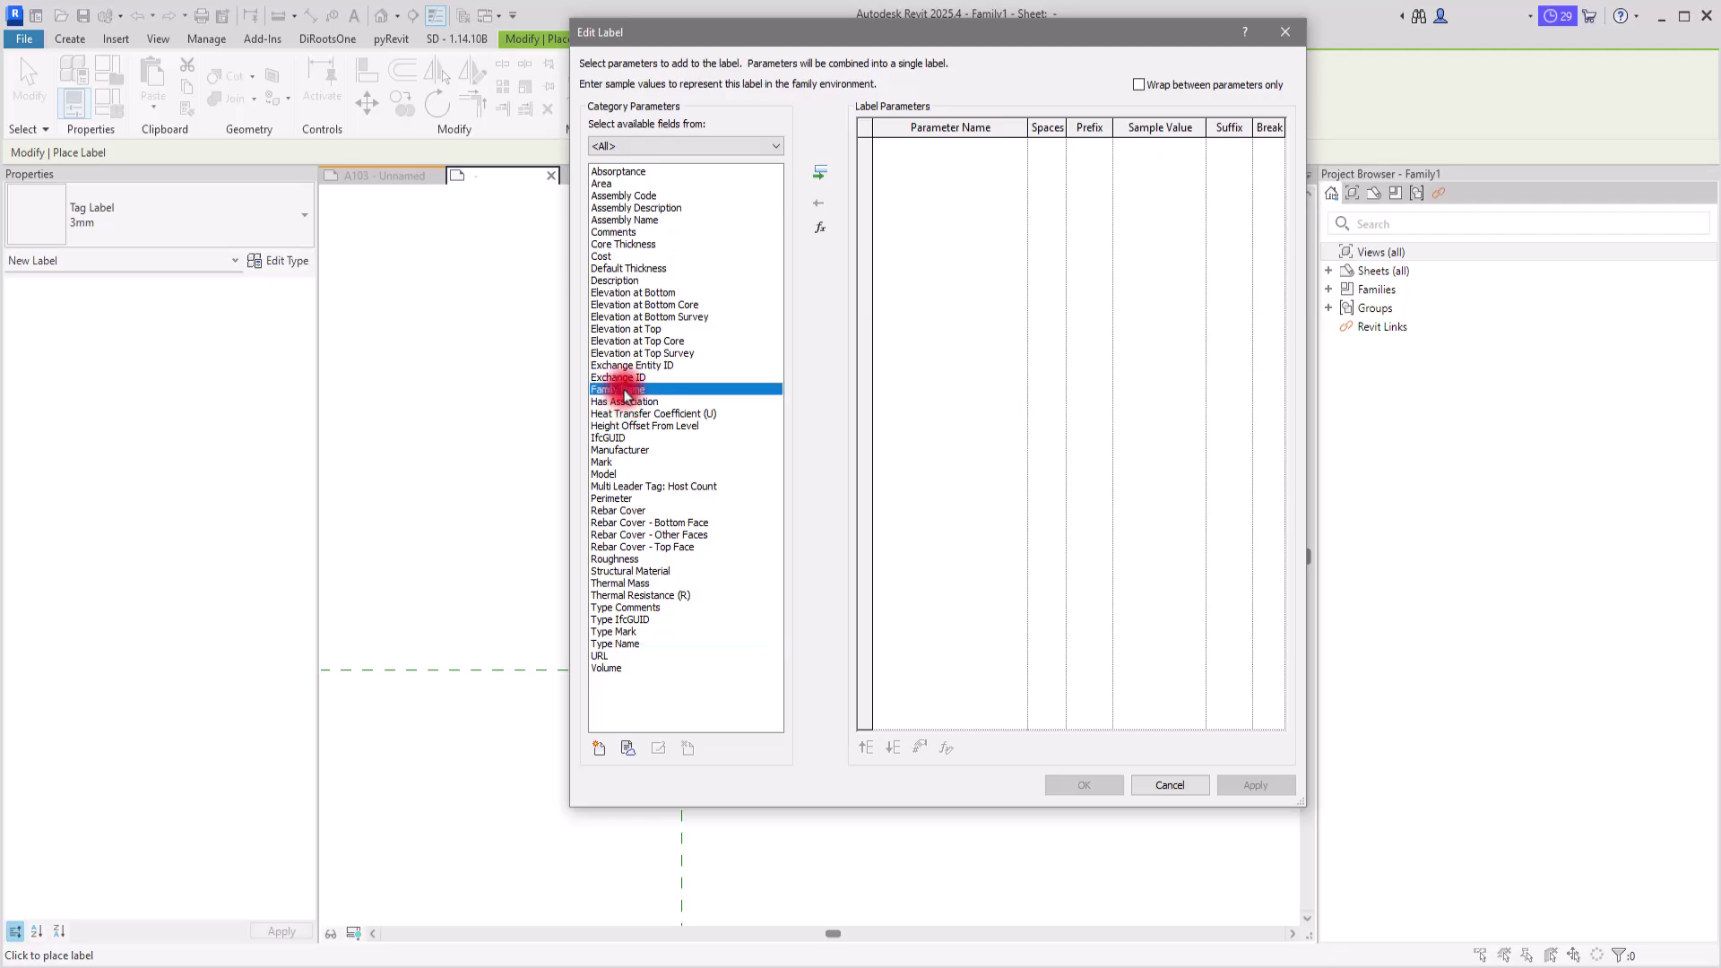
click(619, 572)
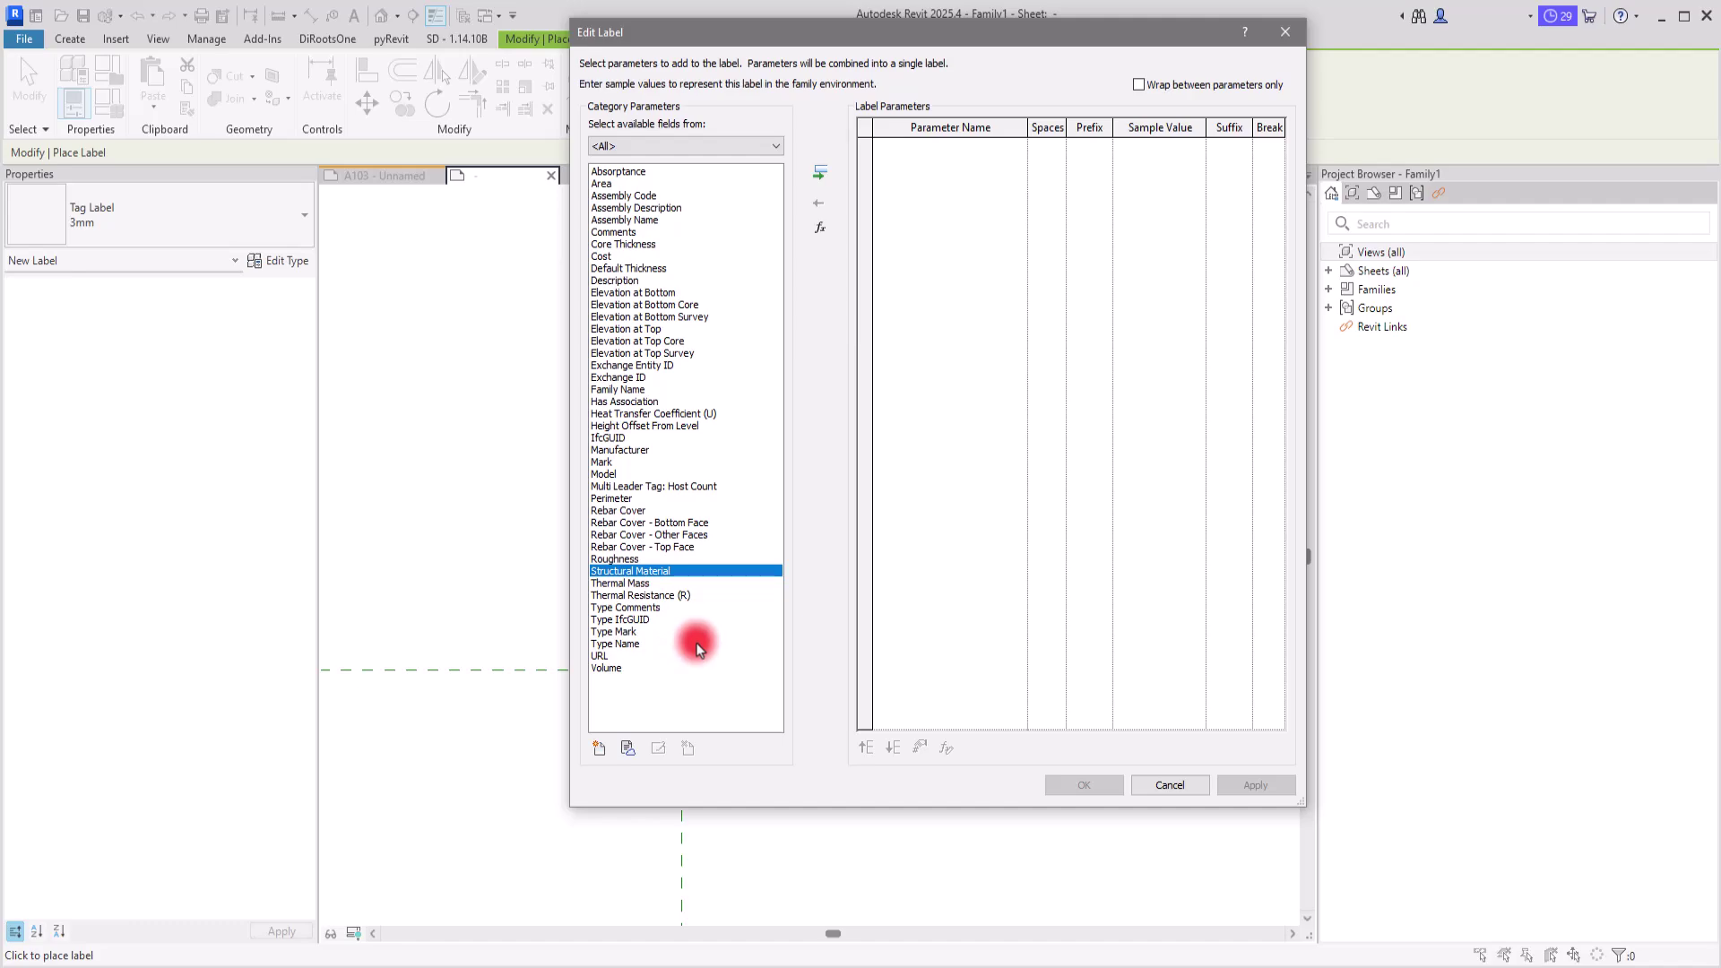
click(627, 645)
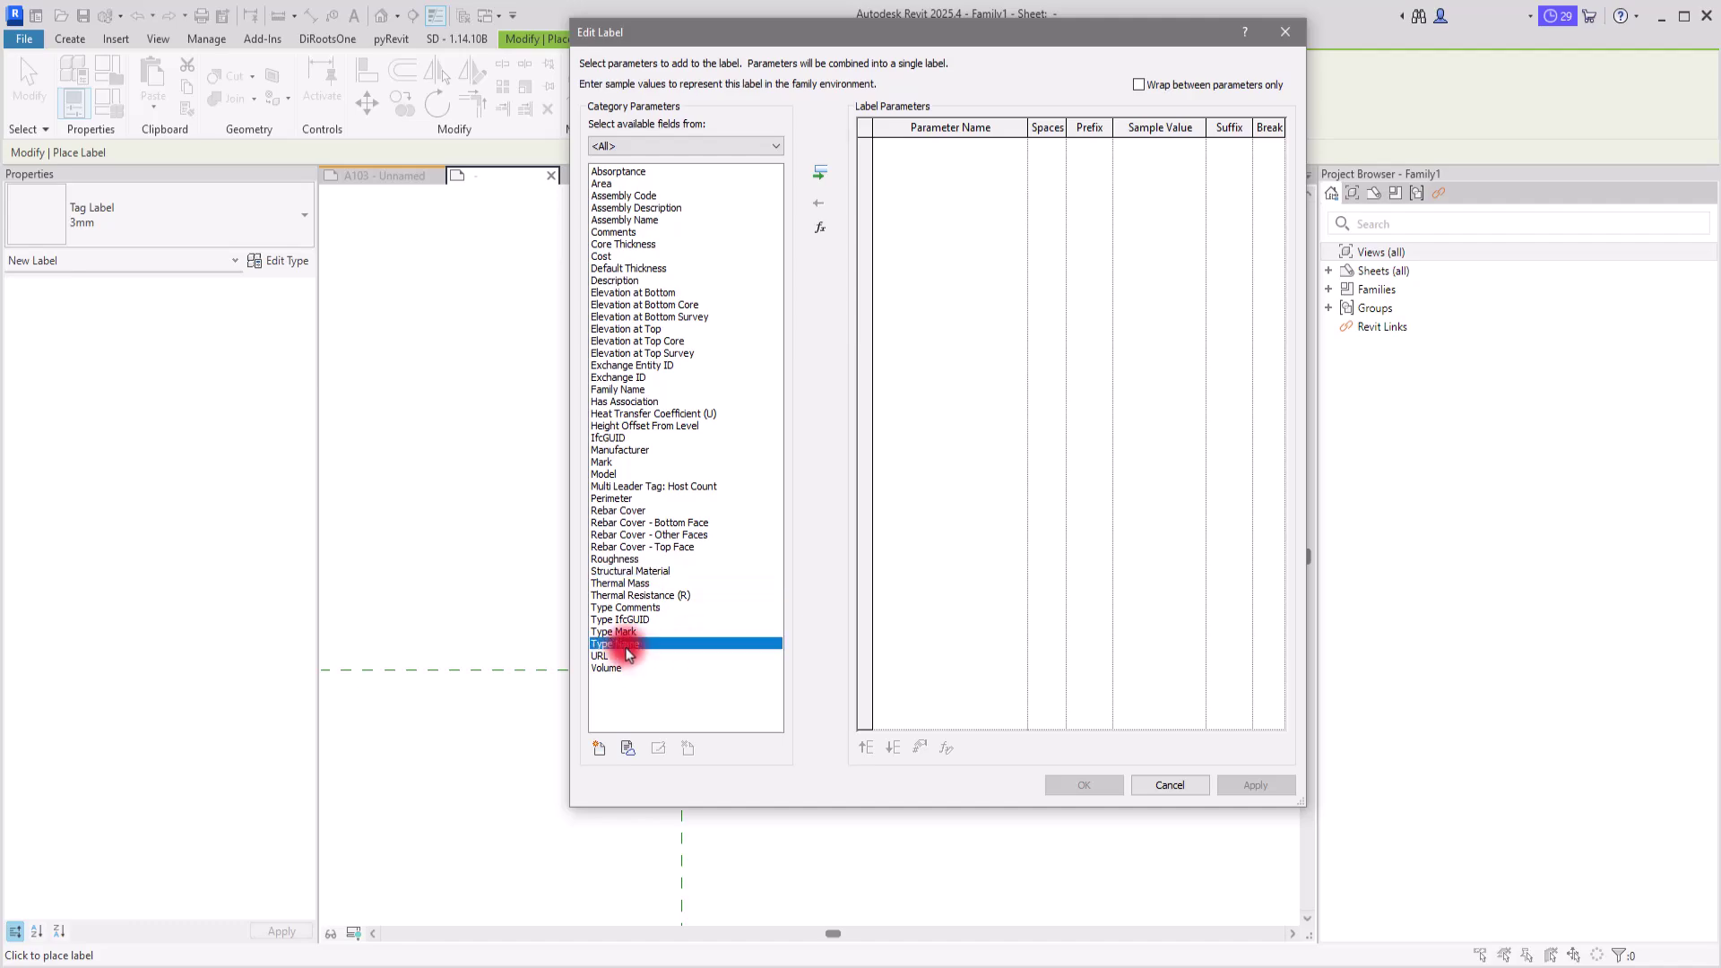
click(622, 388)
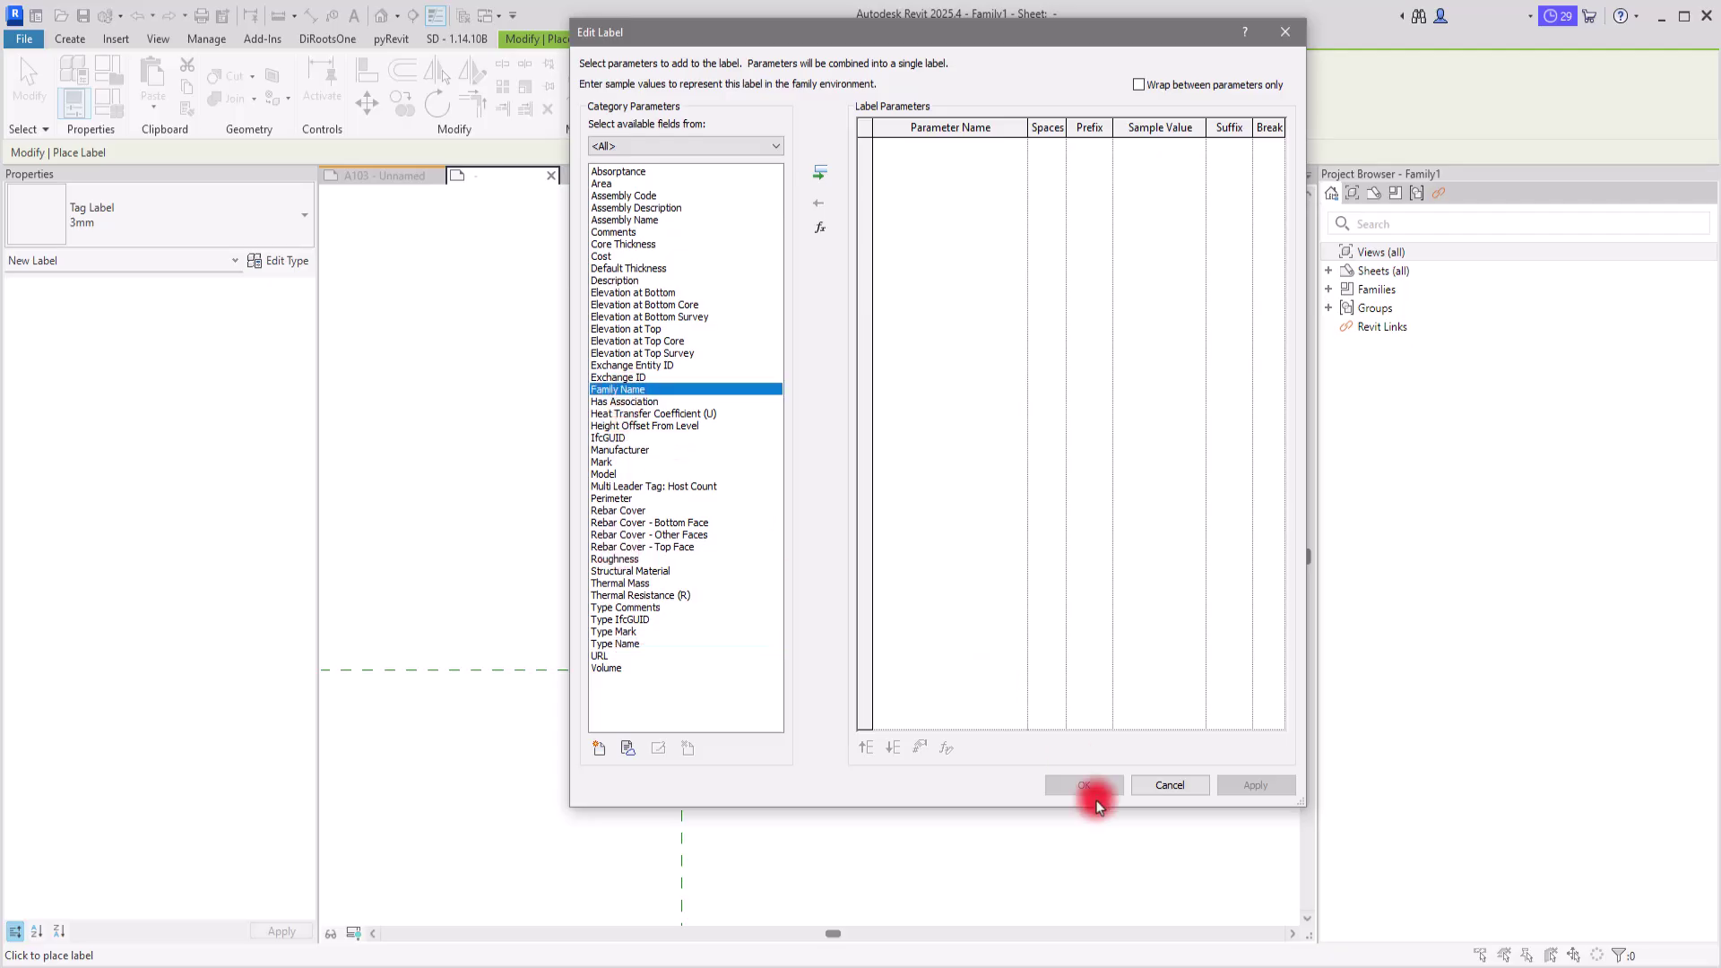
click(820, 175)
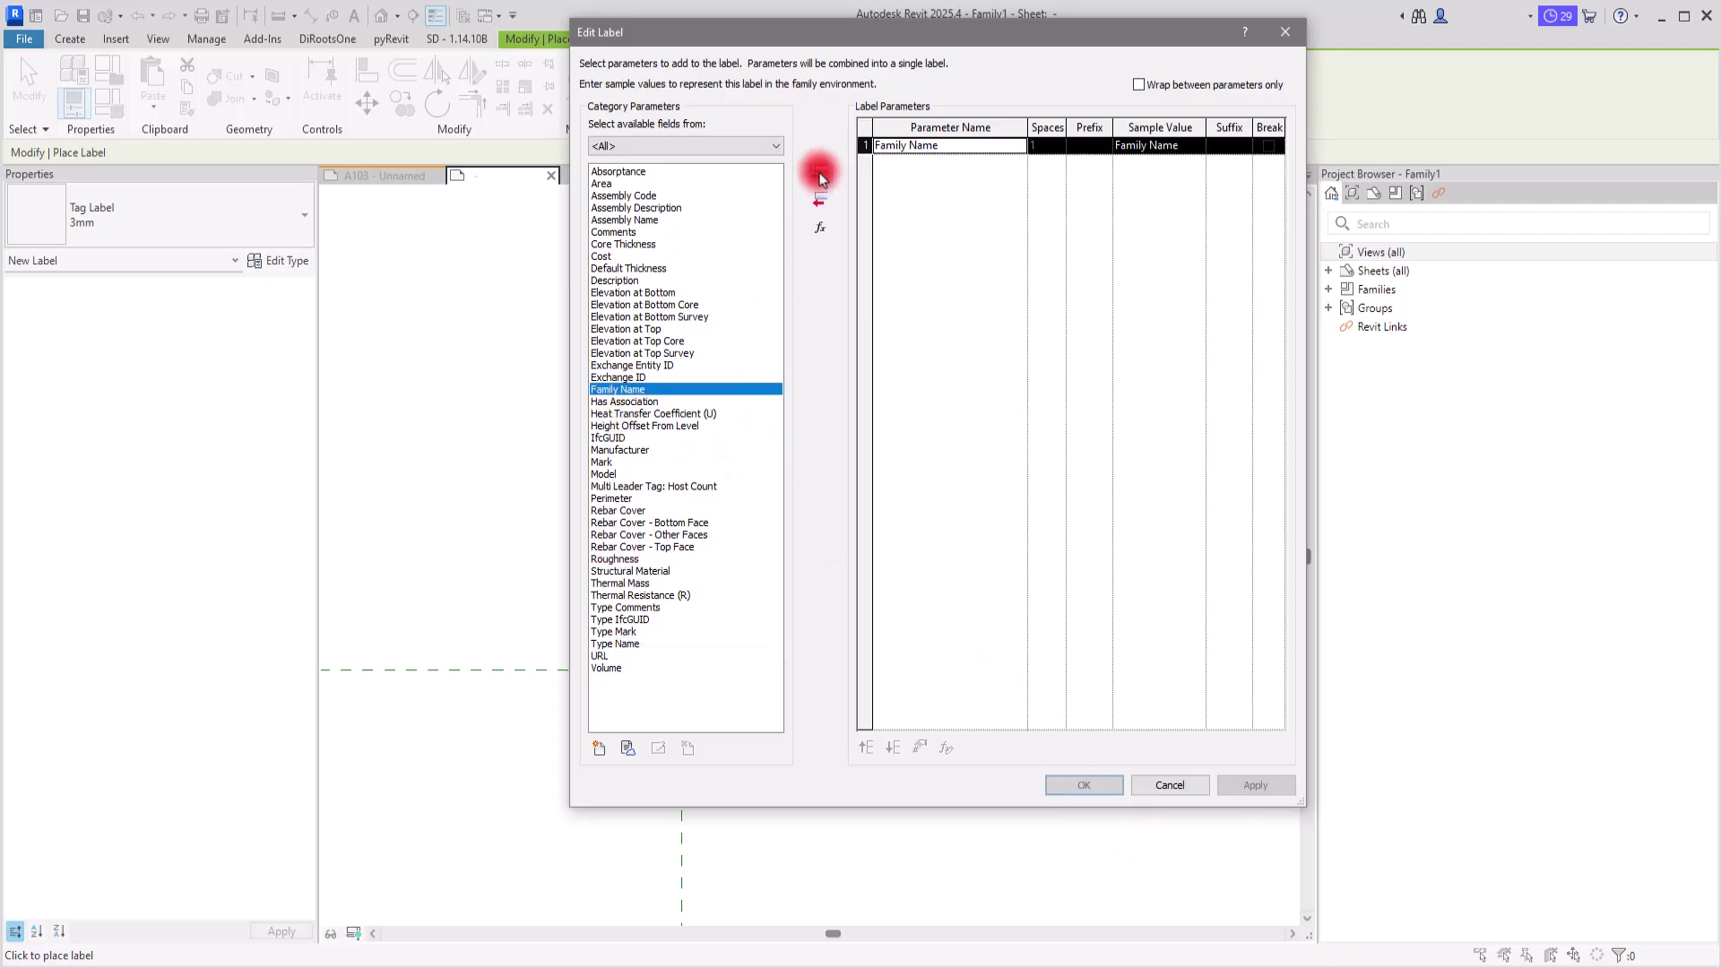
click(1067, 786)
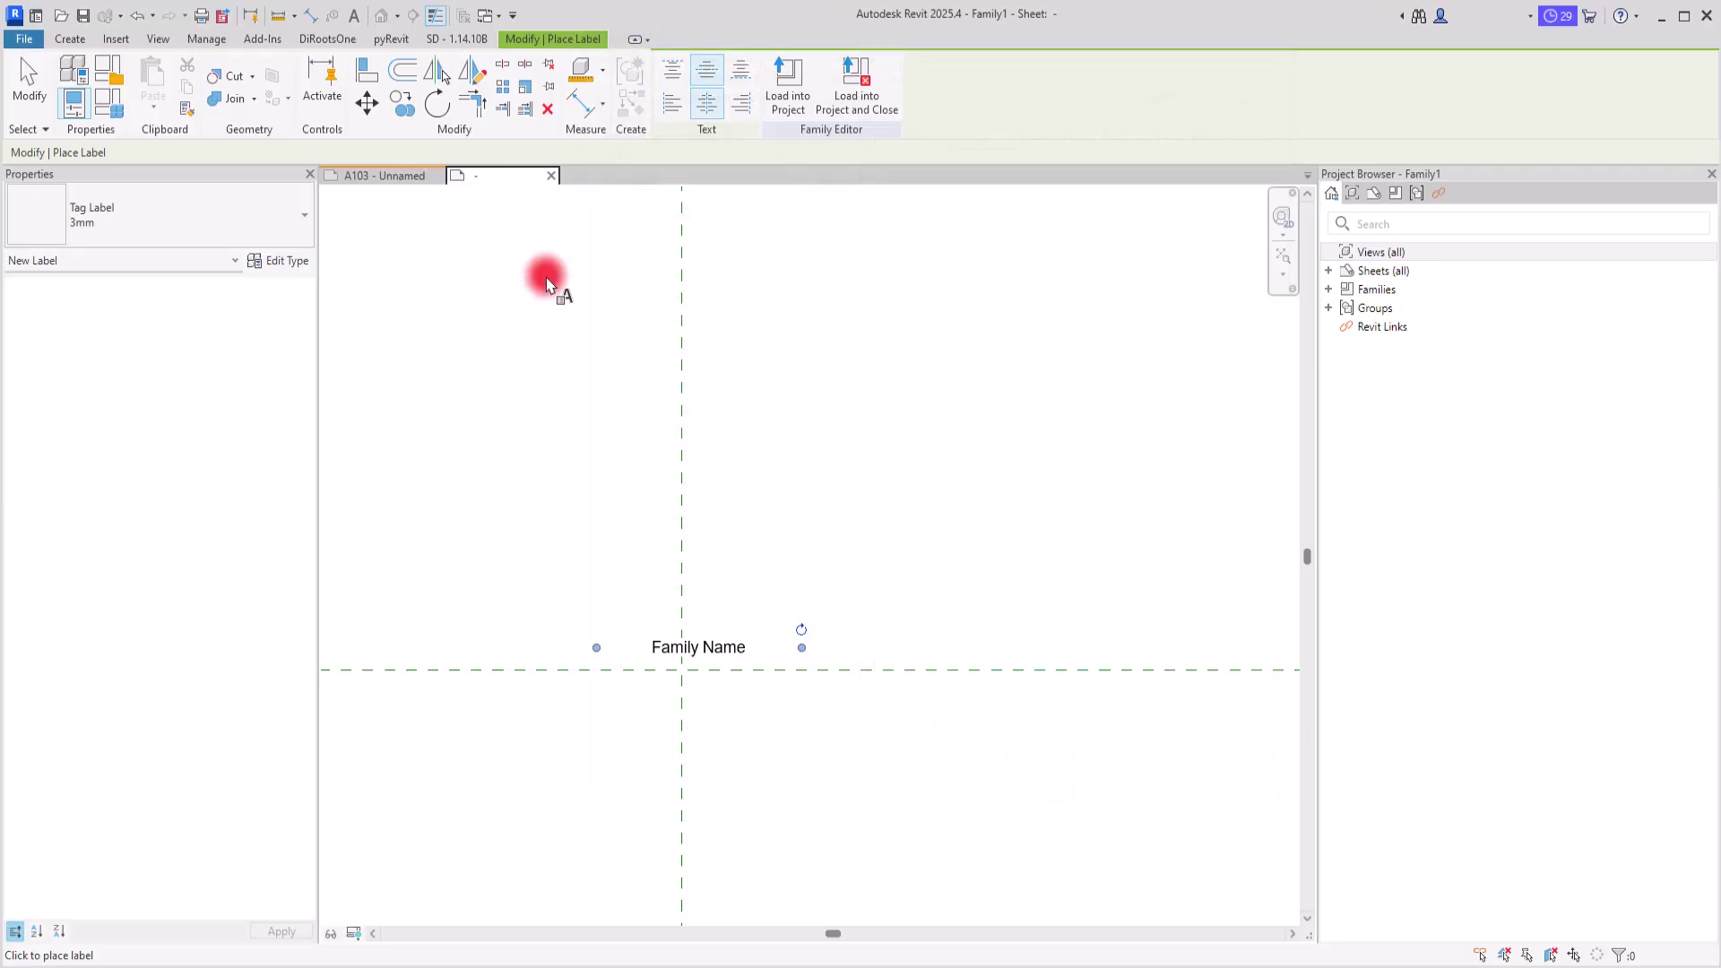
key(Escape)
key(Escape)
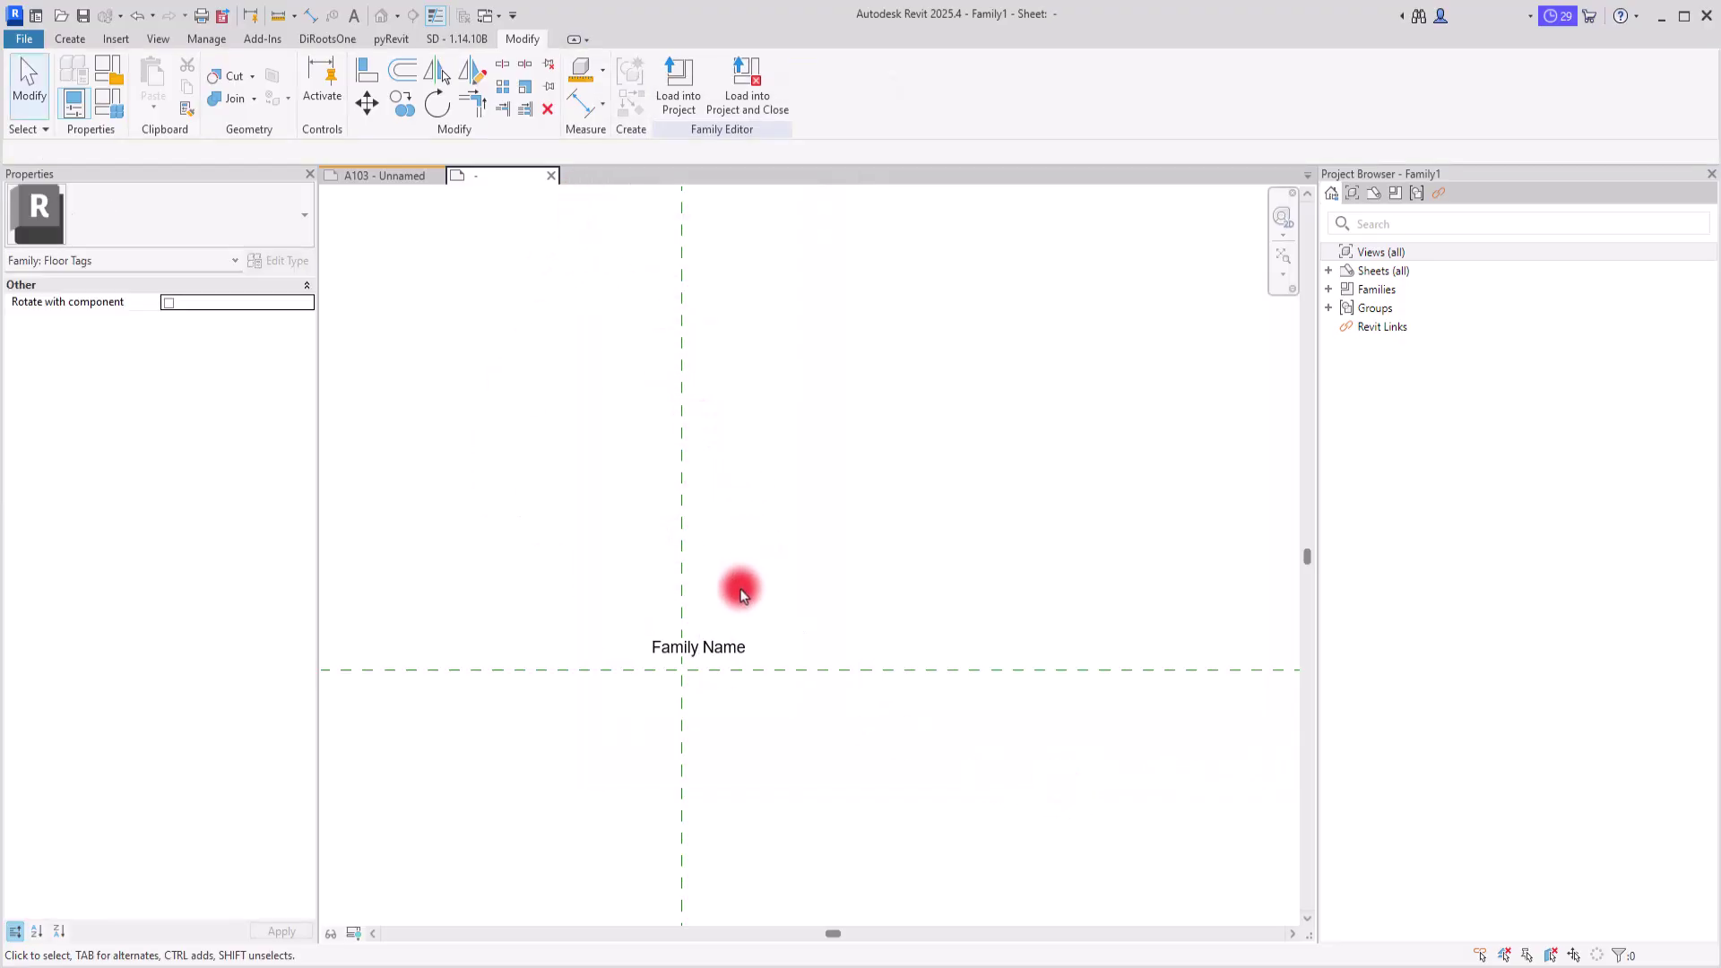
Move the Family Name label down closer to the horizontal reference plane and load the tag family into the project
click(703, 651)
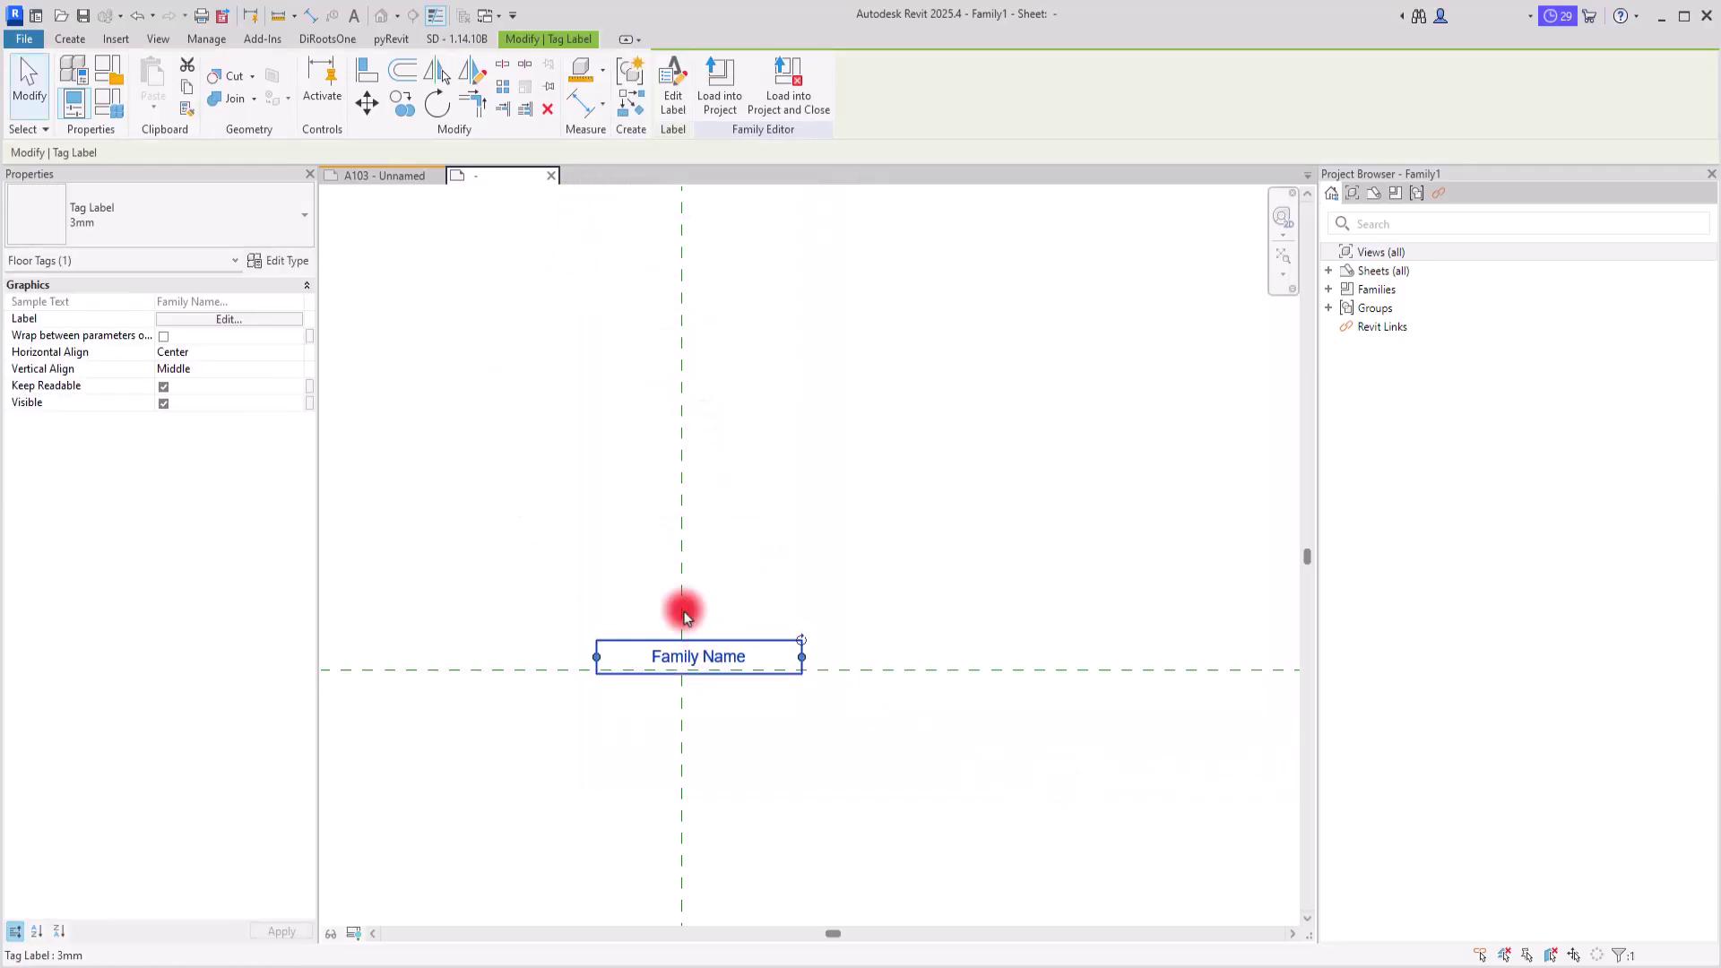
scroll(634, 626, up, 2)
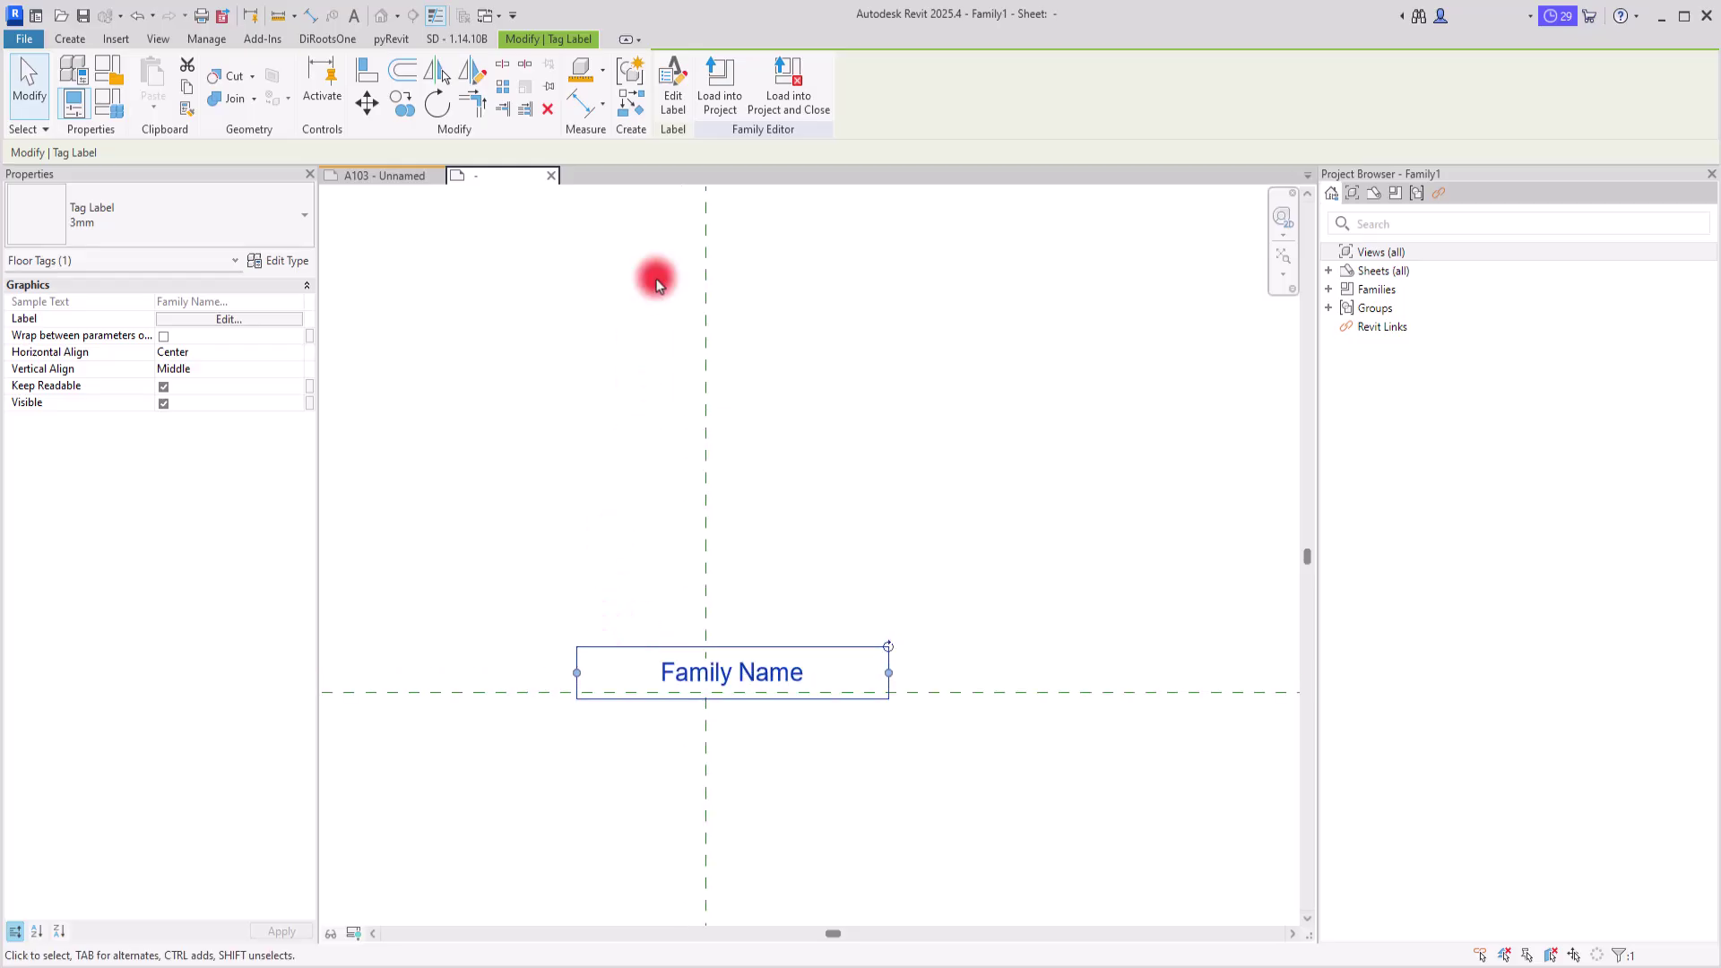
click(710, 88)
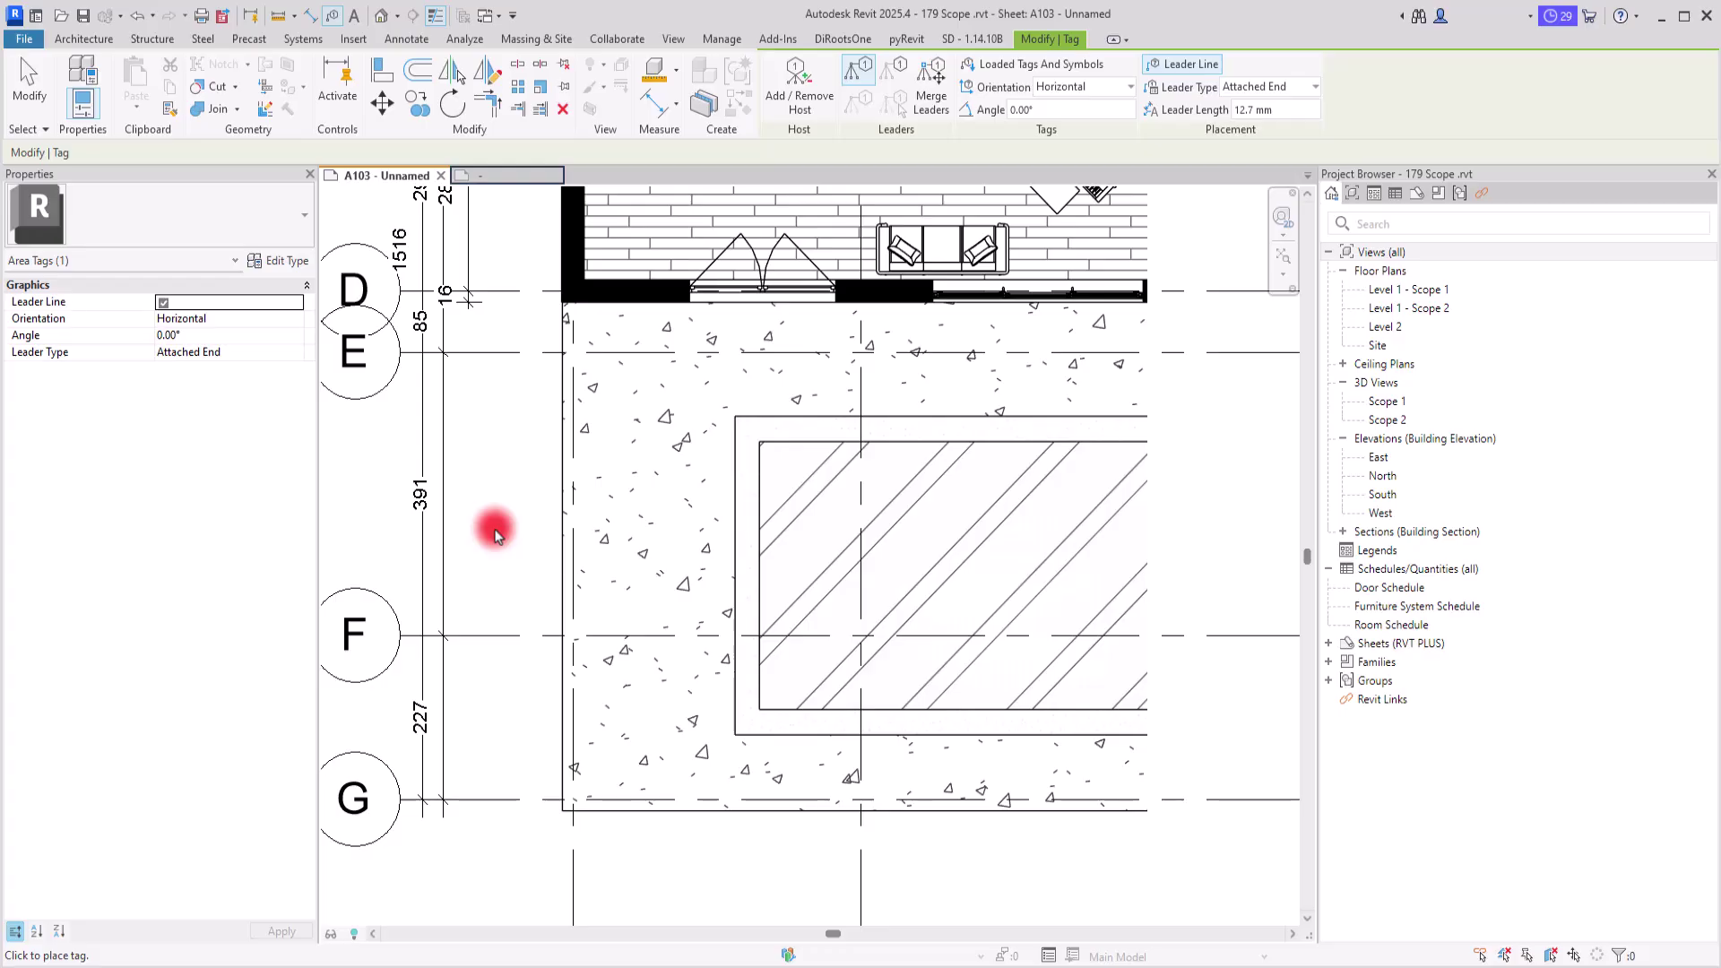
Tag the floor around the pool at its outer edge between grids E and F, with an attached-end leader
middle_drag(503, 538, 615, 557)
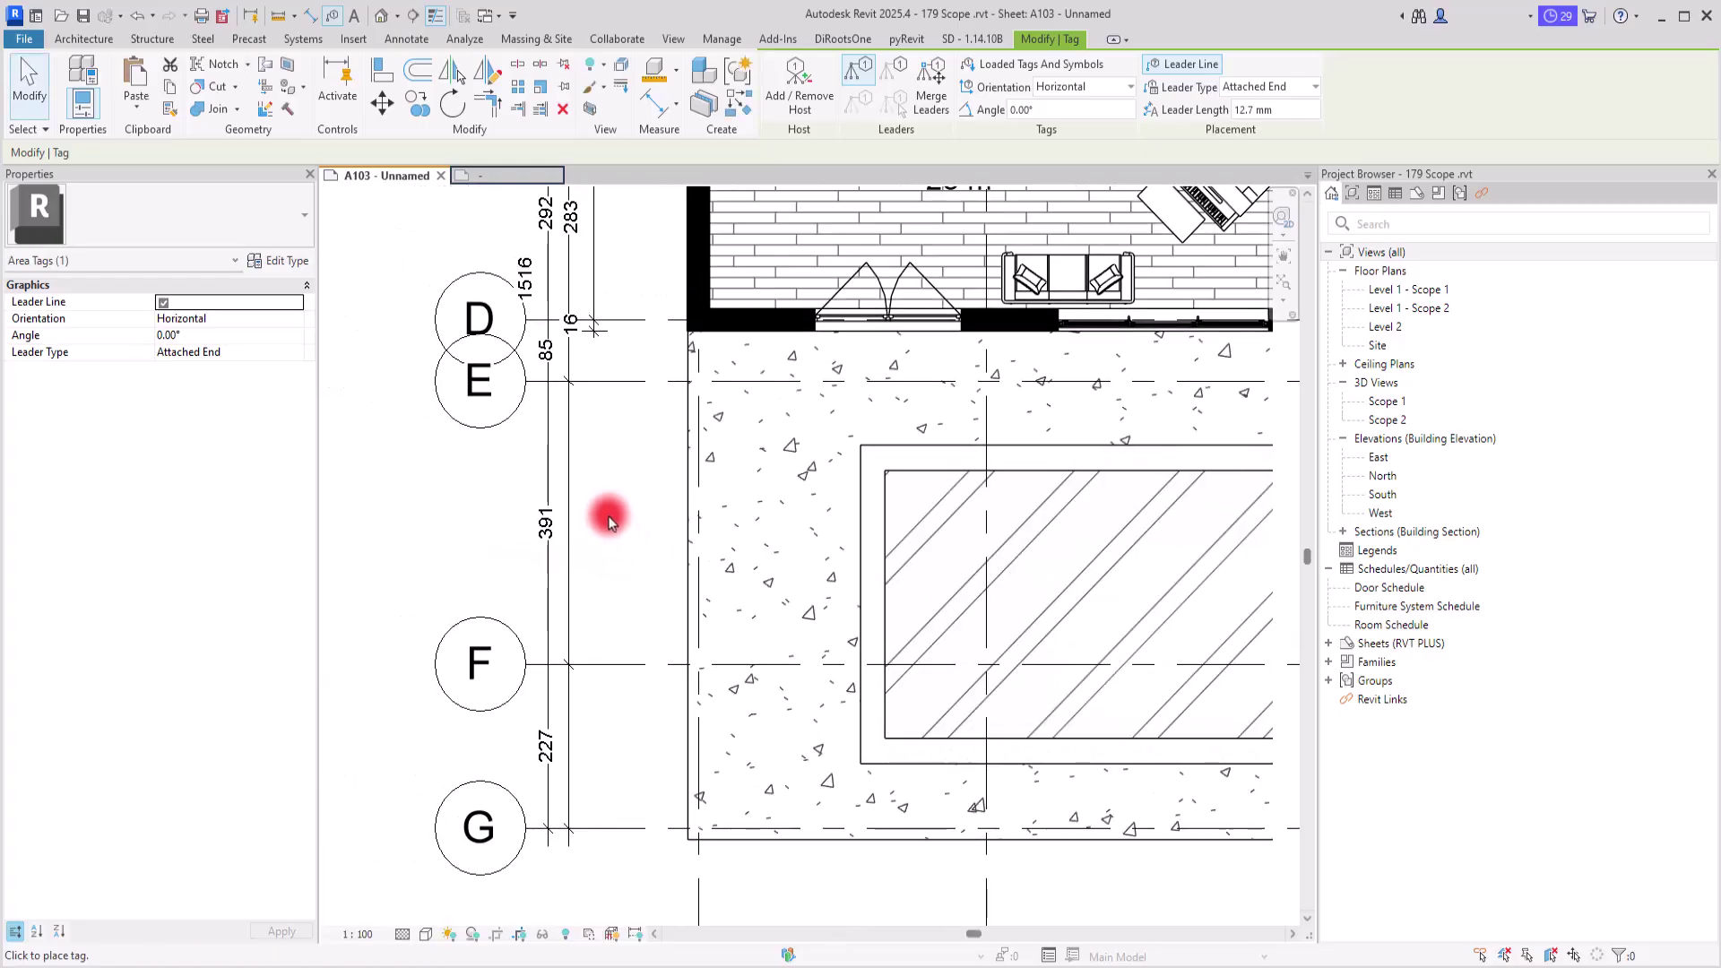
click(687, 509)
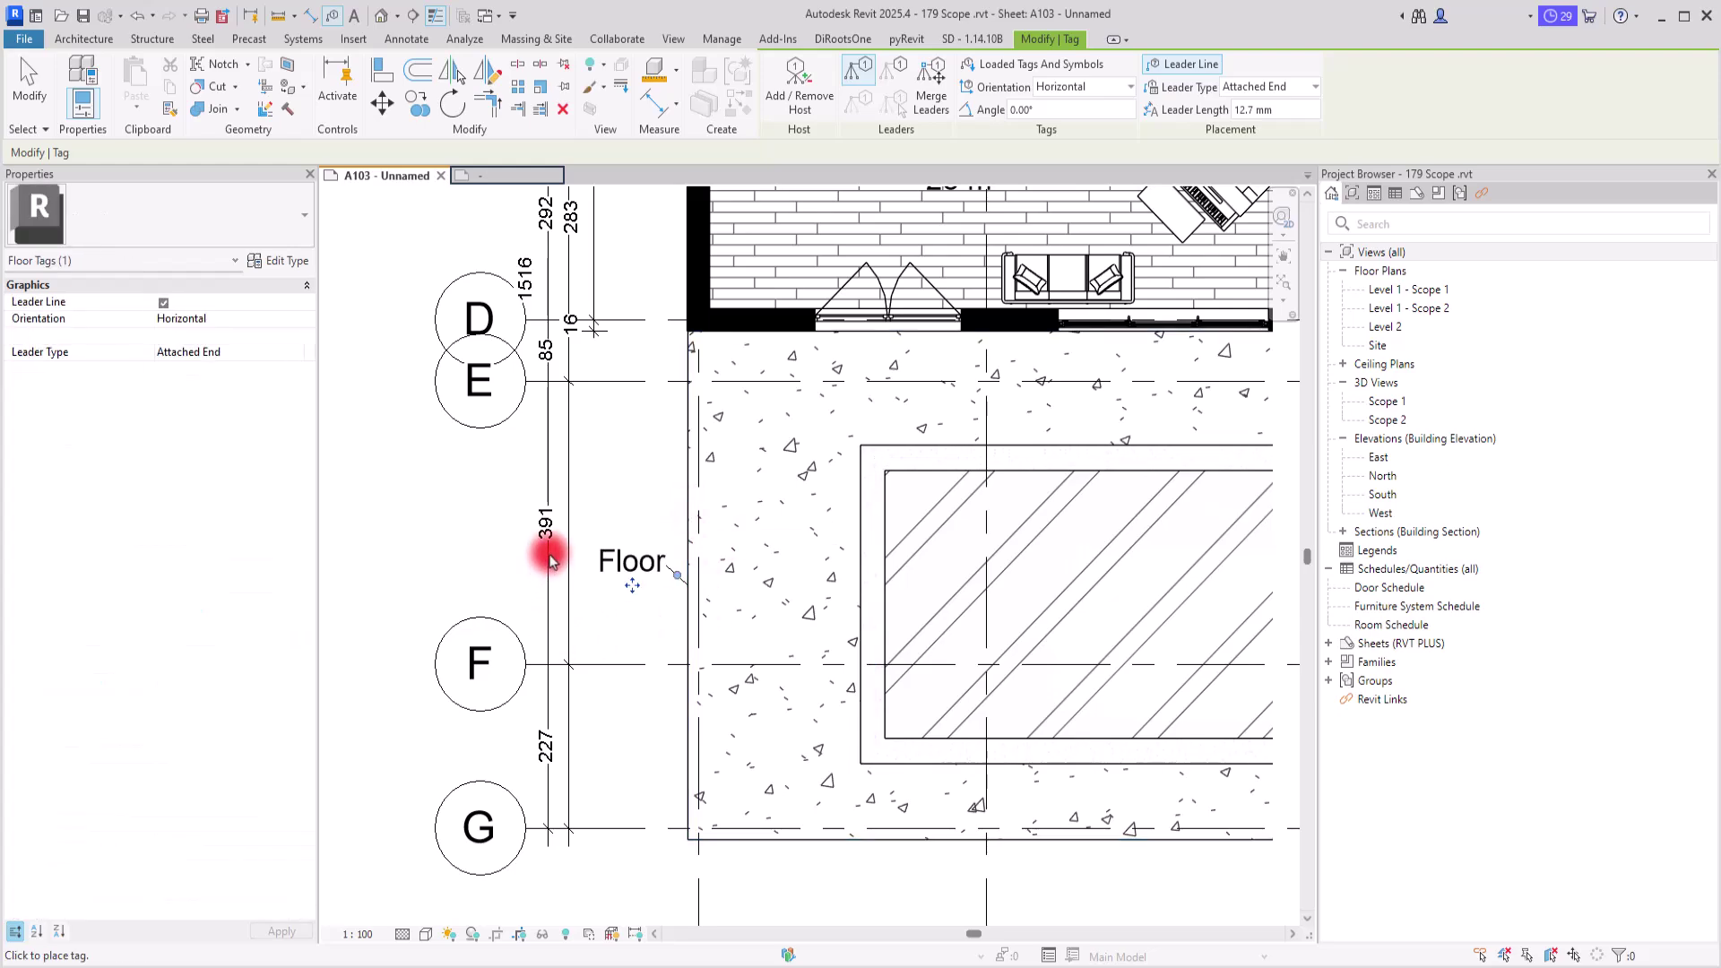
key(Escape)
Change the type of the floor around the pool to Concrete-Commercial 362mm
click(692, 609)
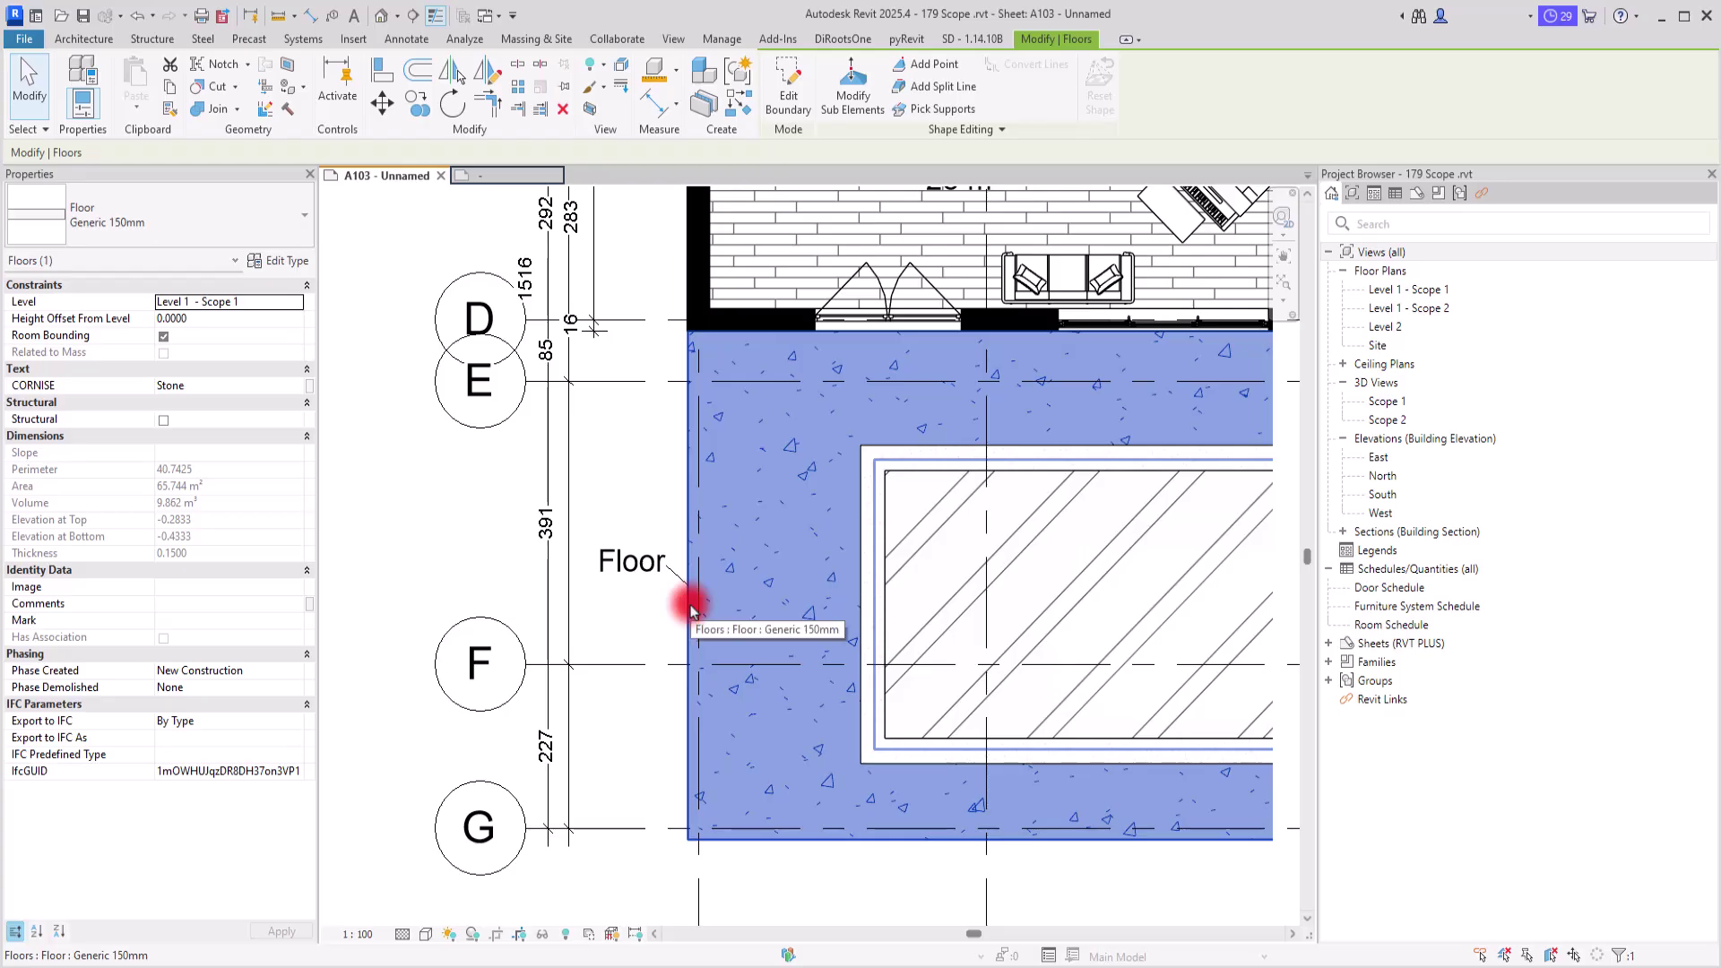
click(126, 235)
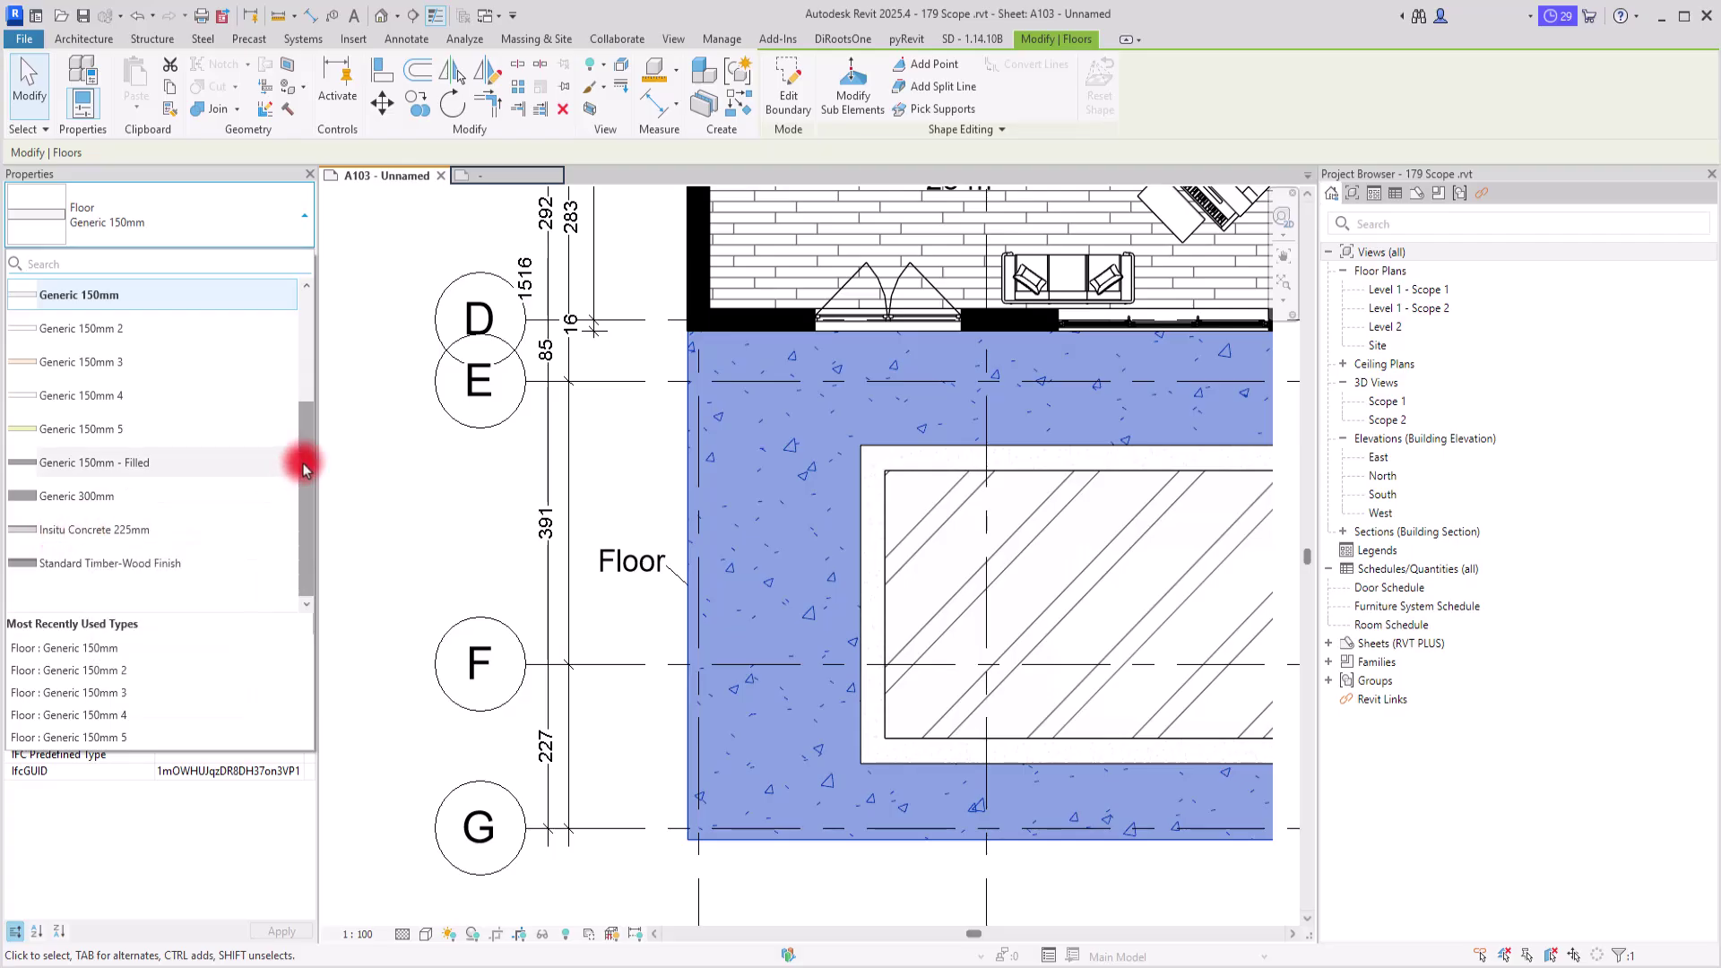
drag(303, 475, 307, 348)
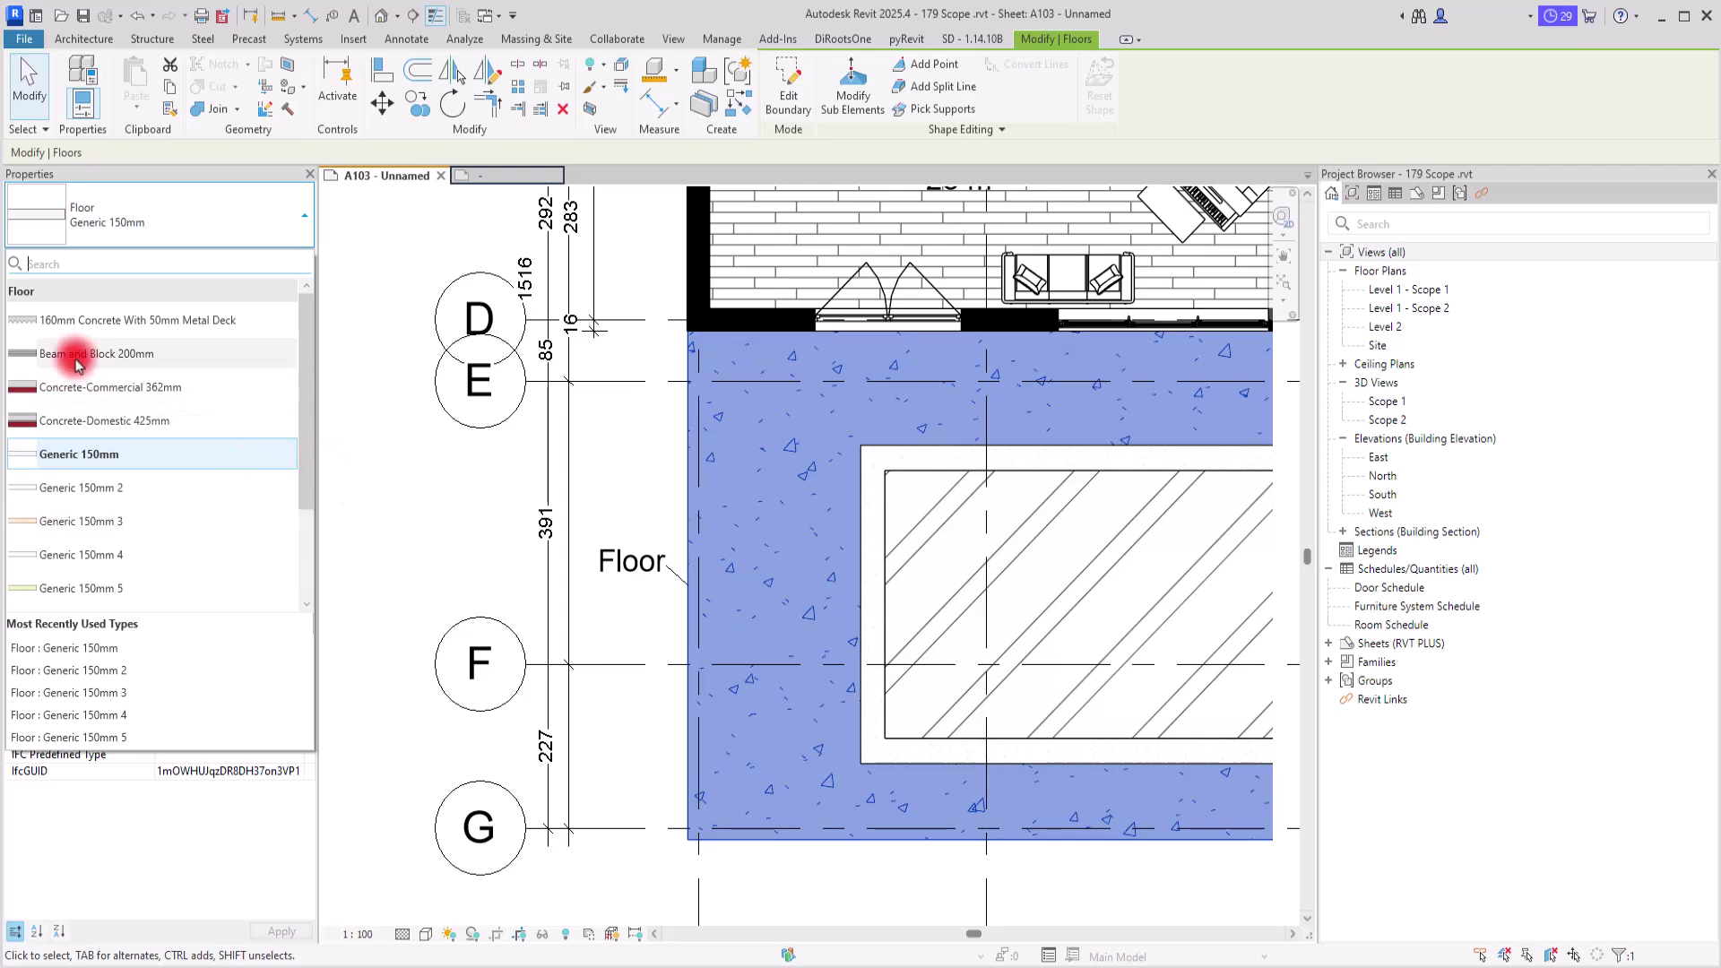
click(74, 392)
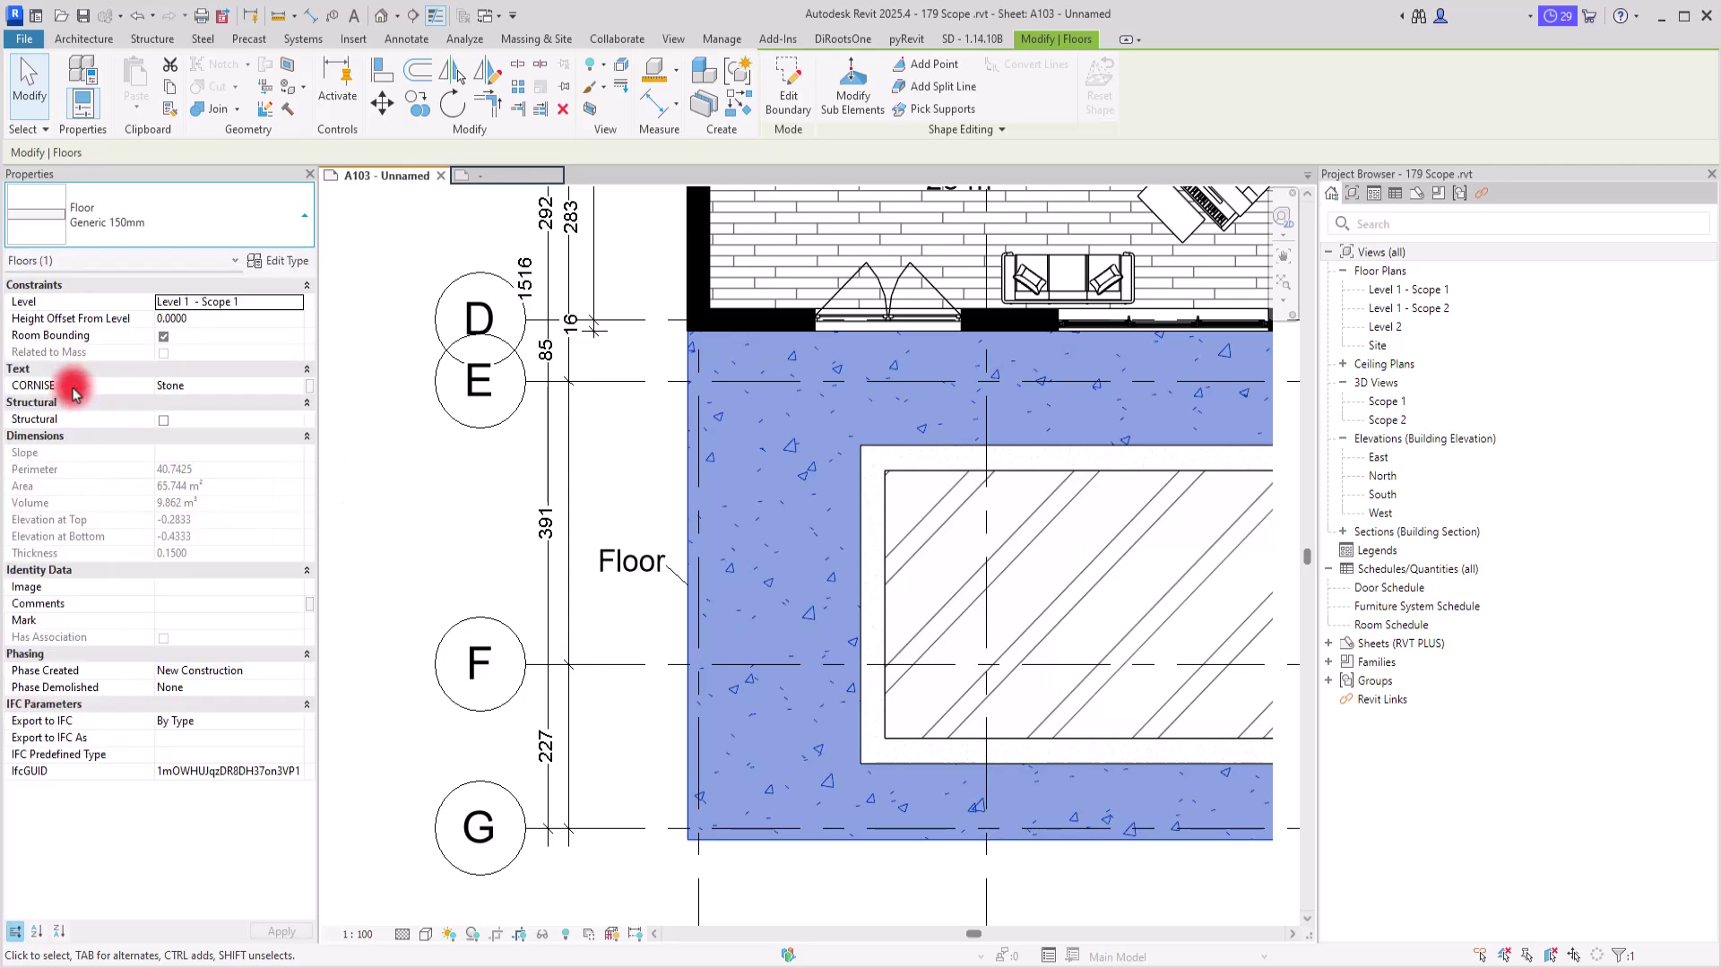
Duplicate the floor's type as Concrete Slab and apply it to the floor around the pool
click(273, 260)
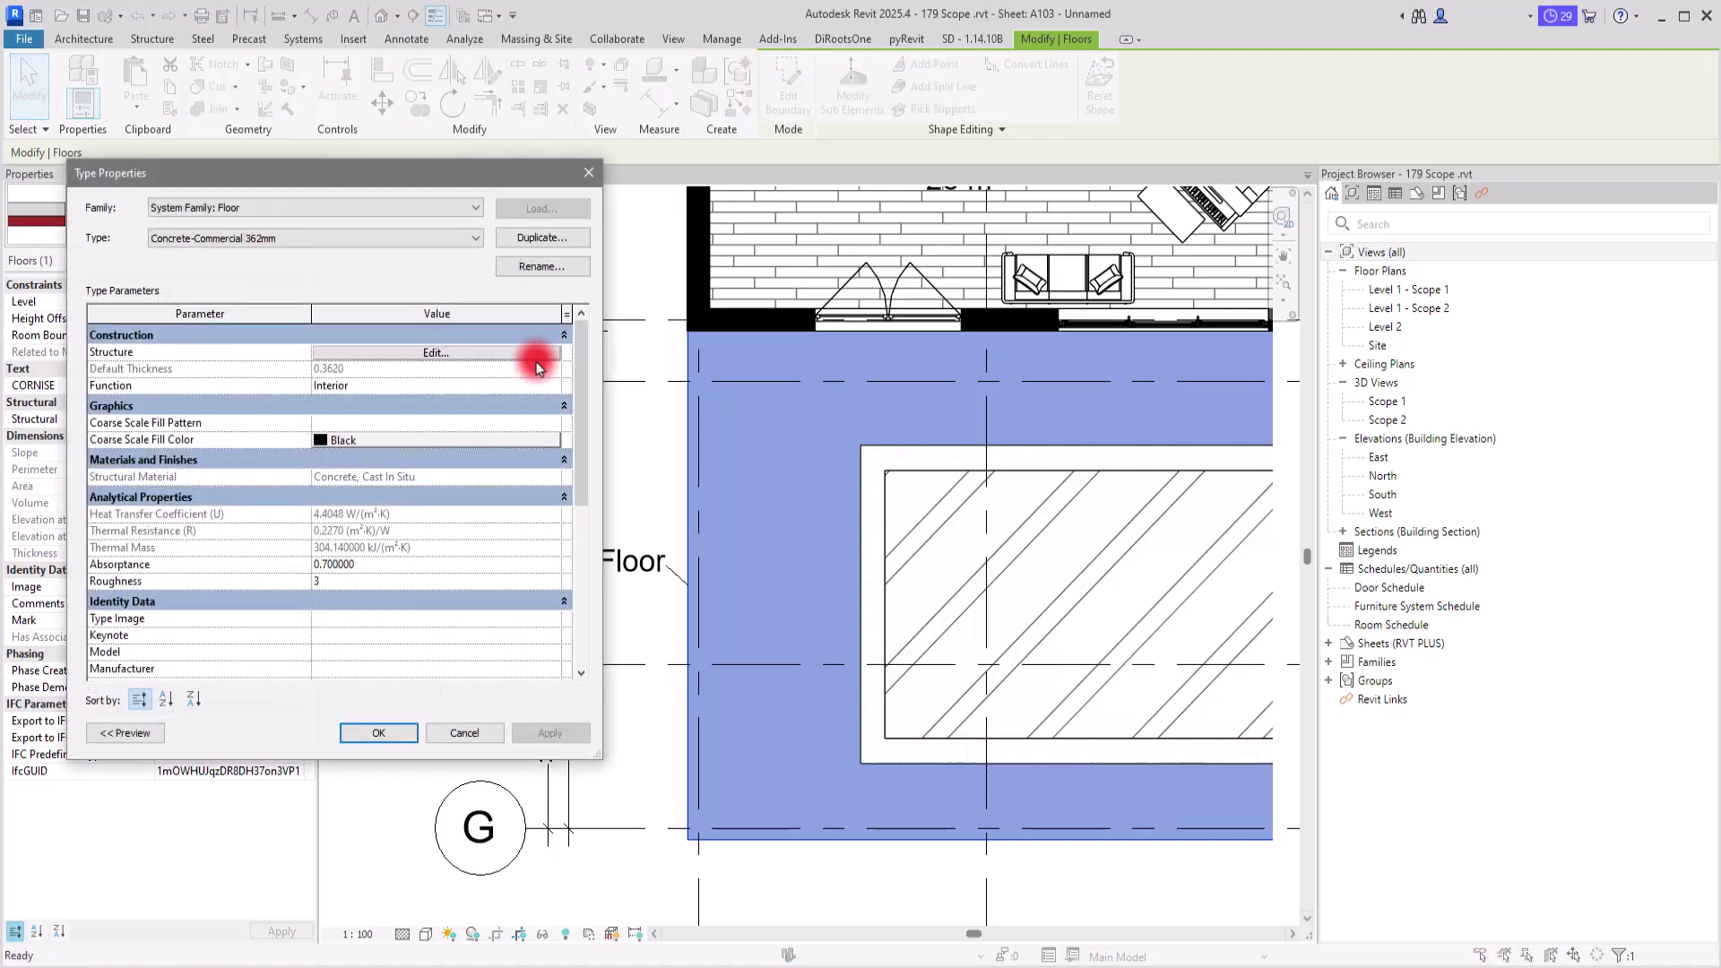
click(544, 238)
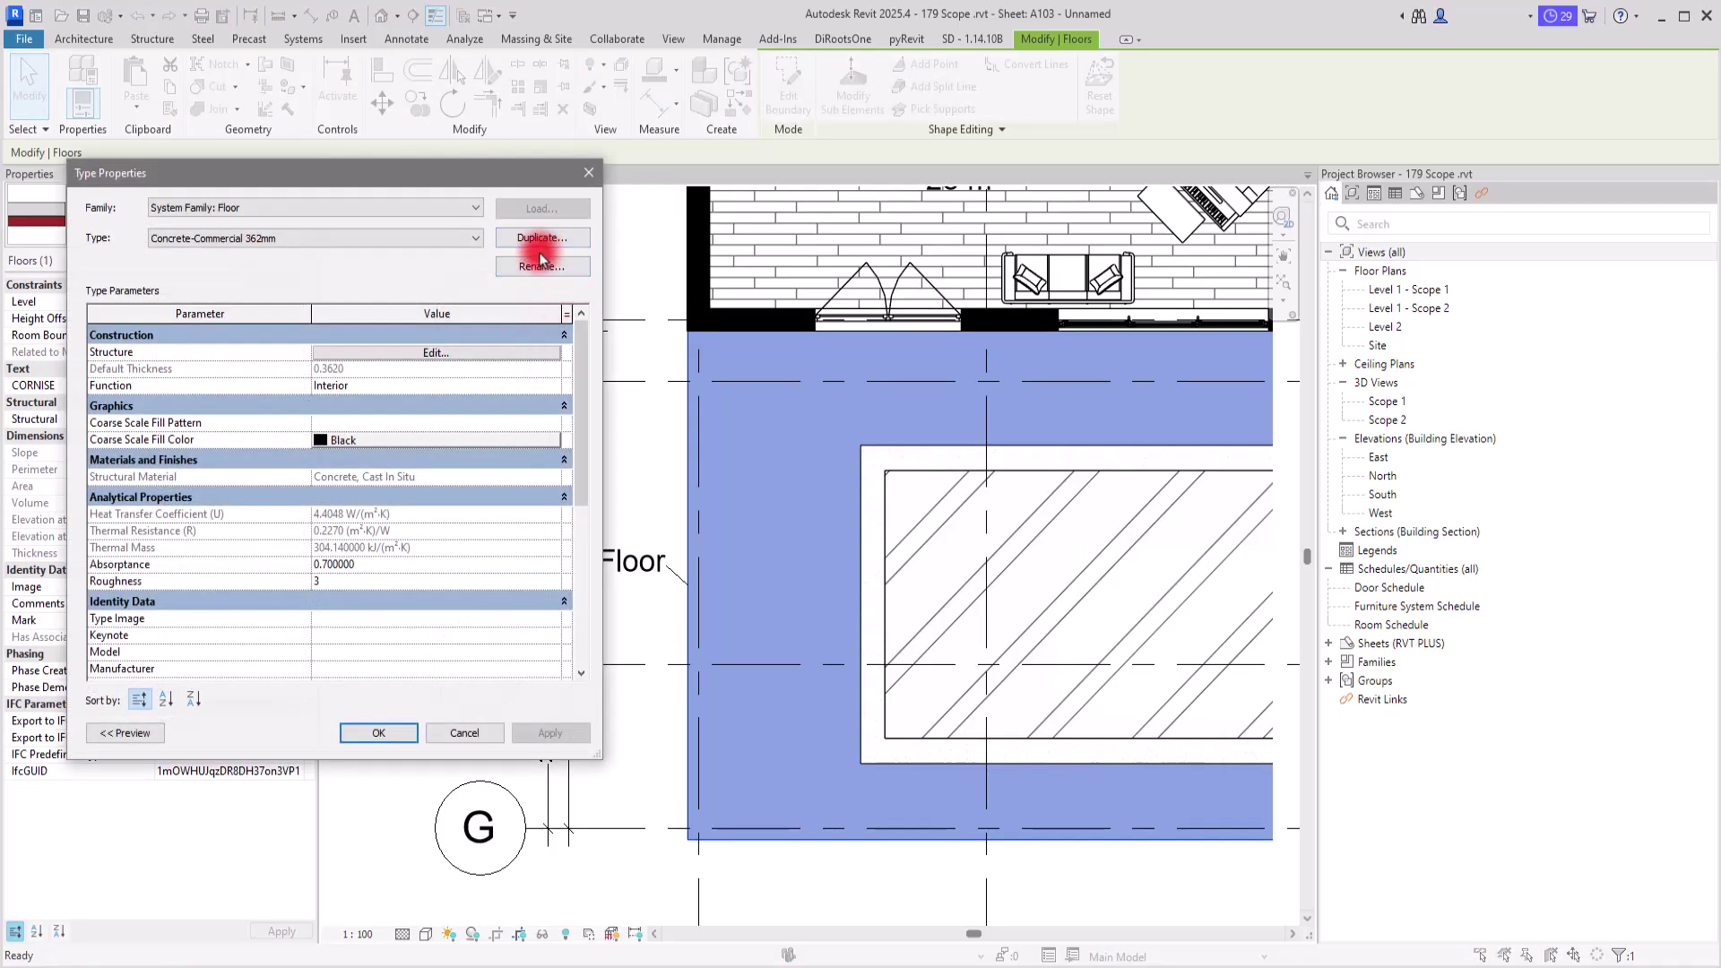
click(915, 387)
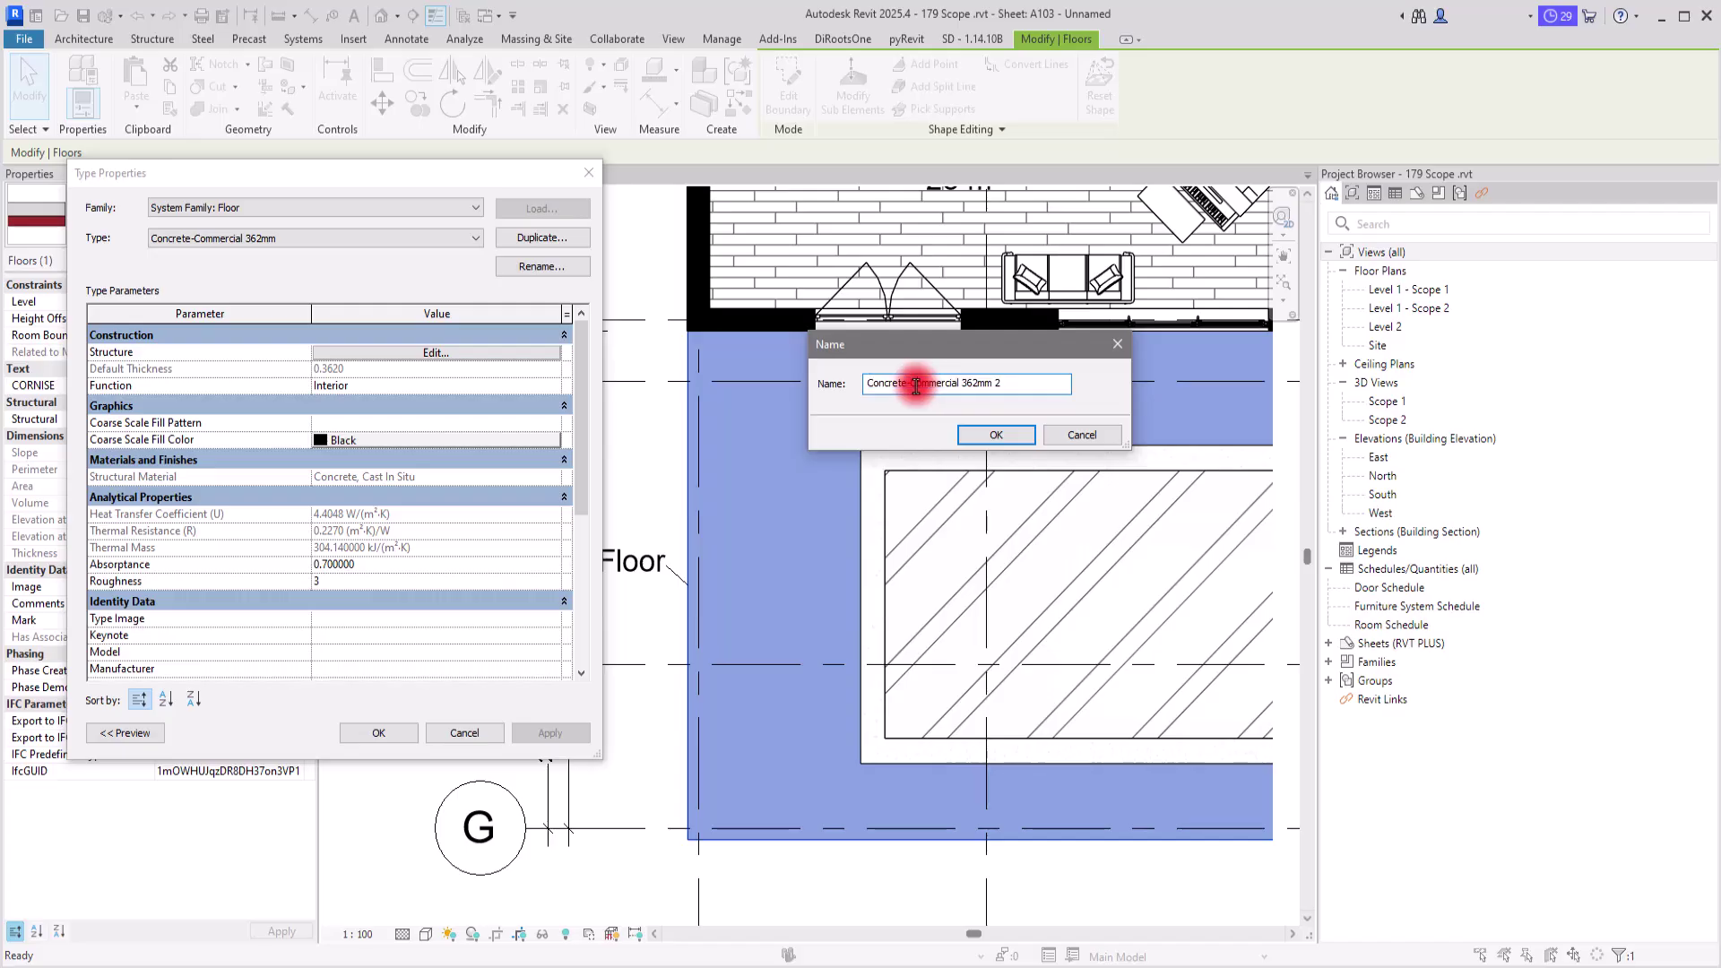
key(ctrl+a)
key(BackSpace)
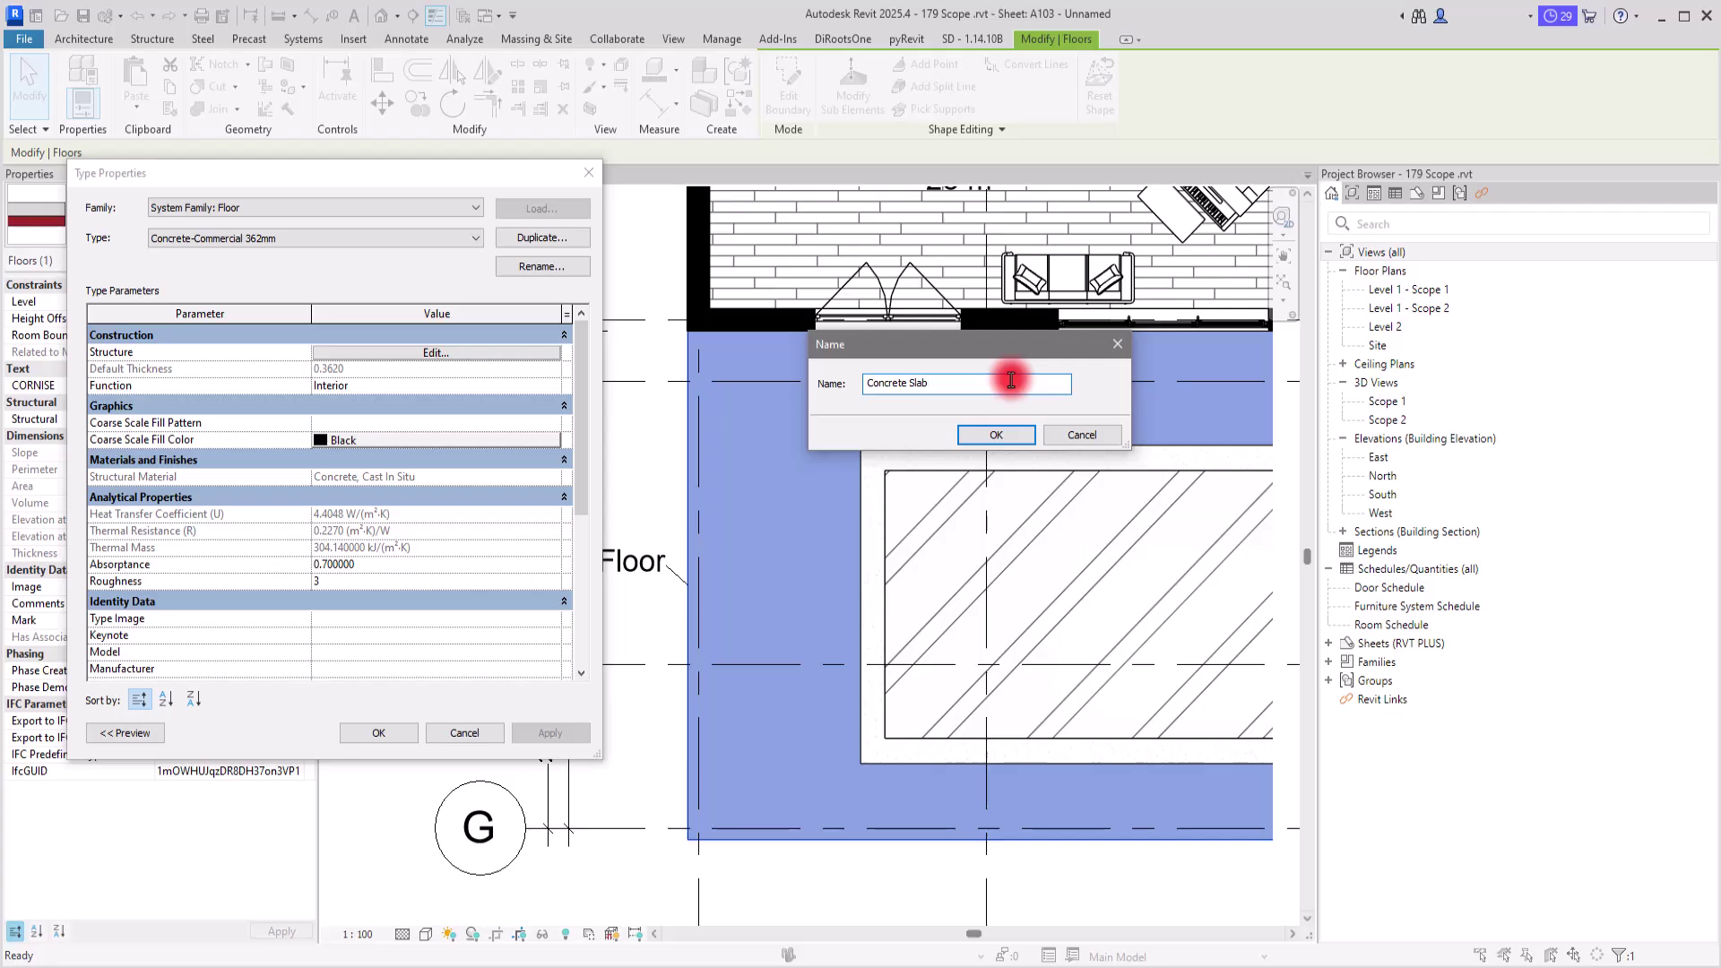
click(994, 434)
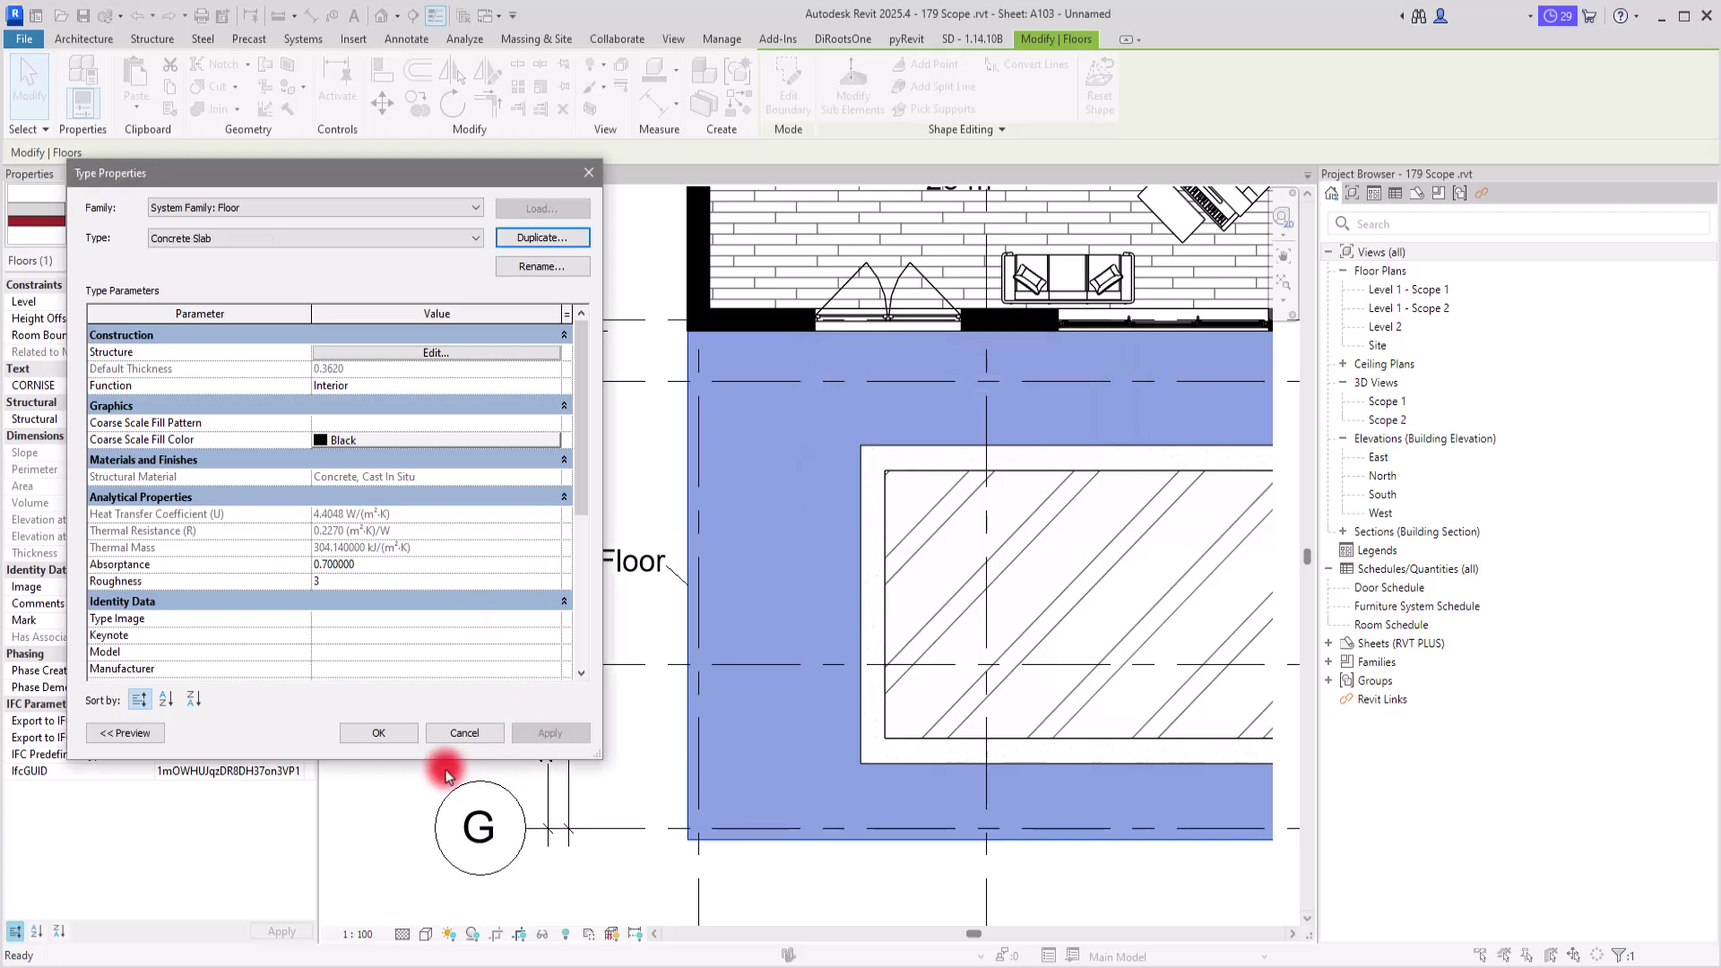
click(380, 732)
click(645, 474)
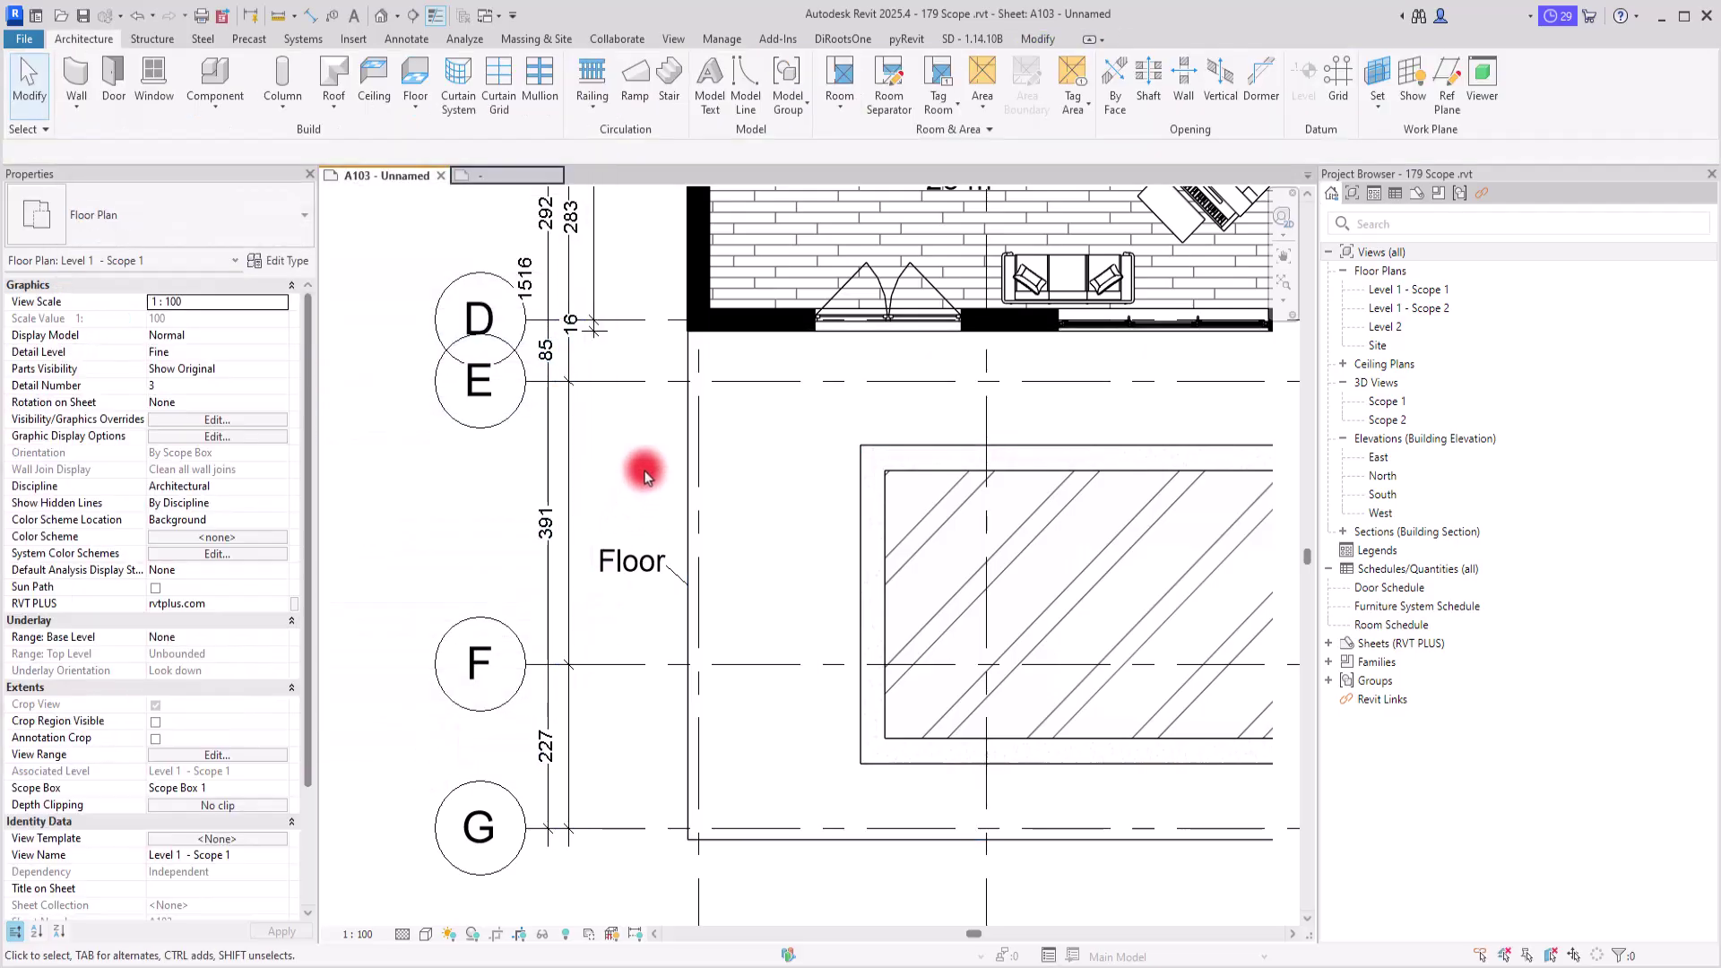
click(687, 507)
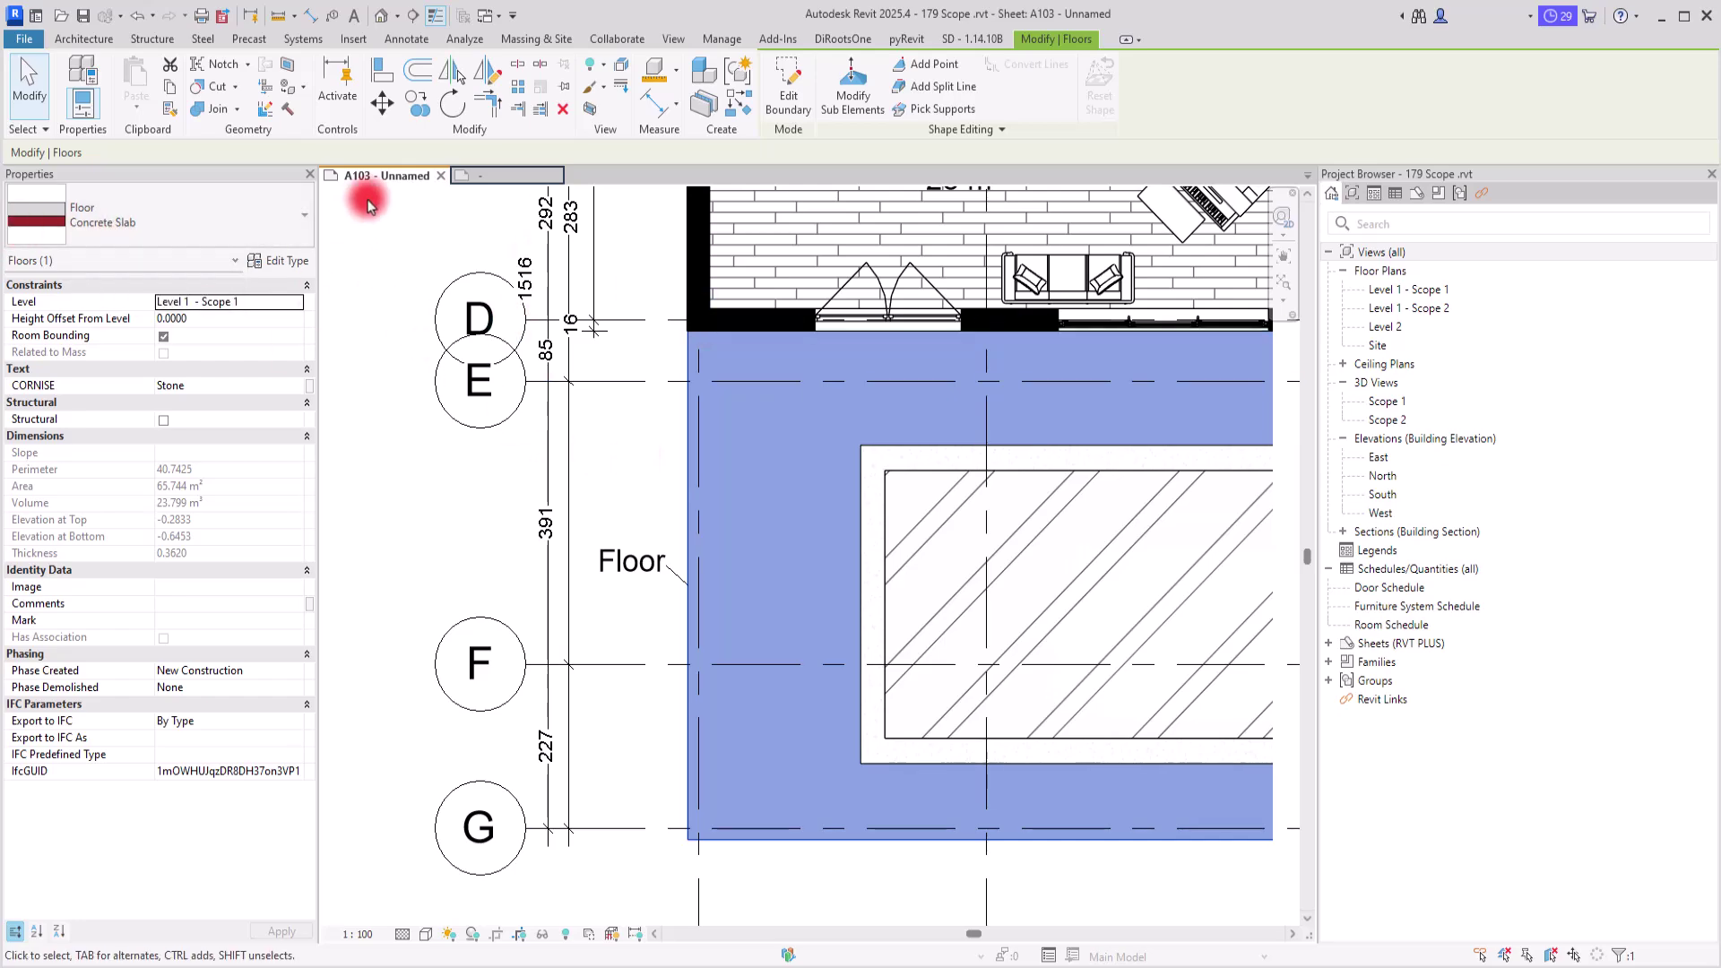
In the floor tag family, replace the label's Family Name parameter with Type Name
click(496, 180)
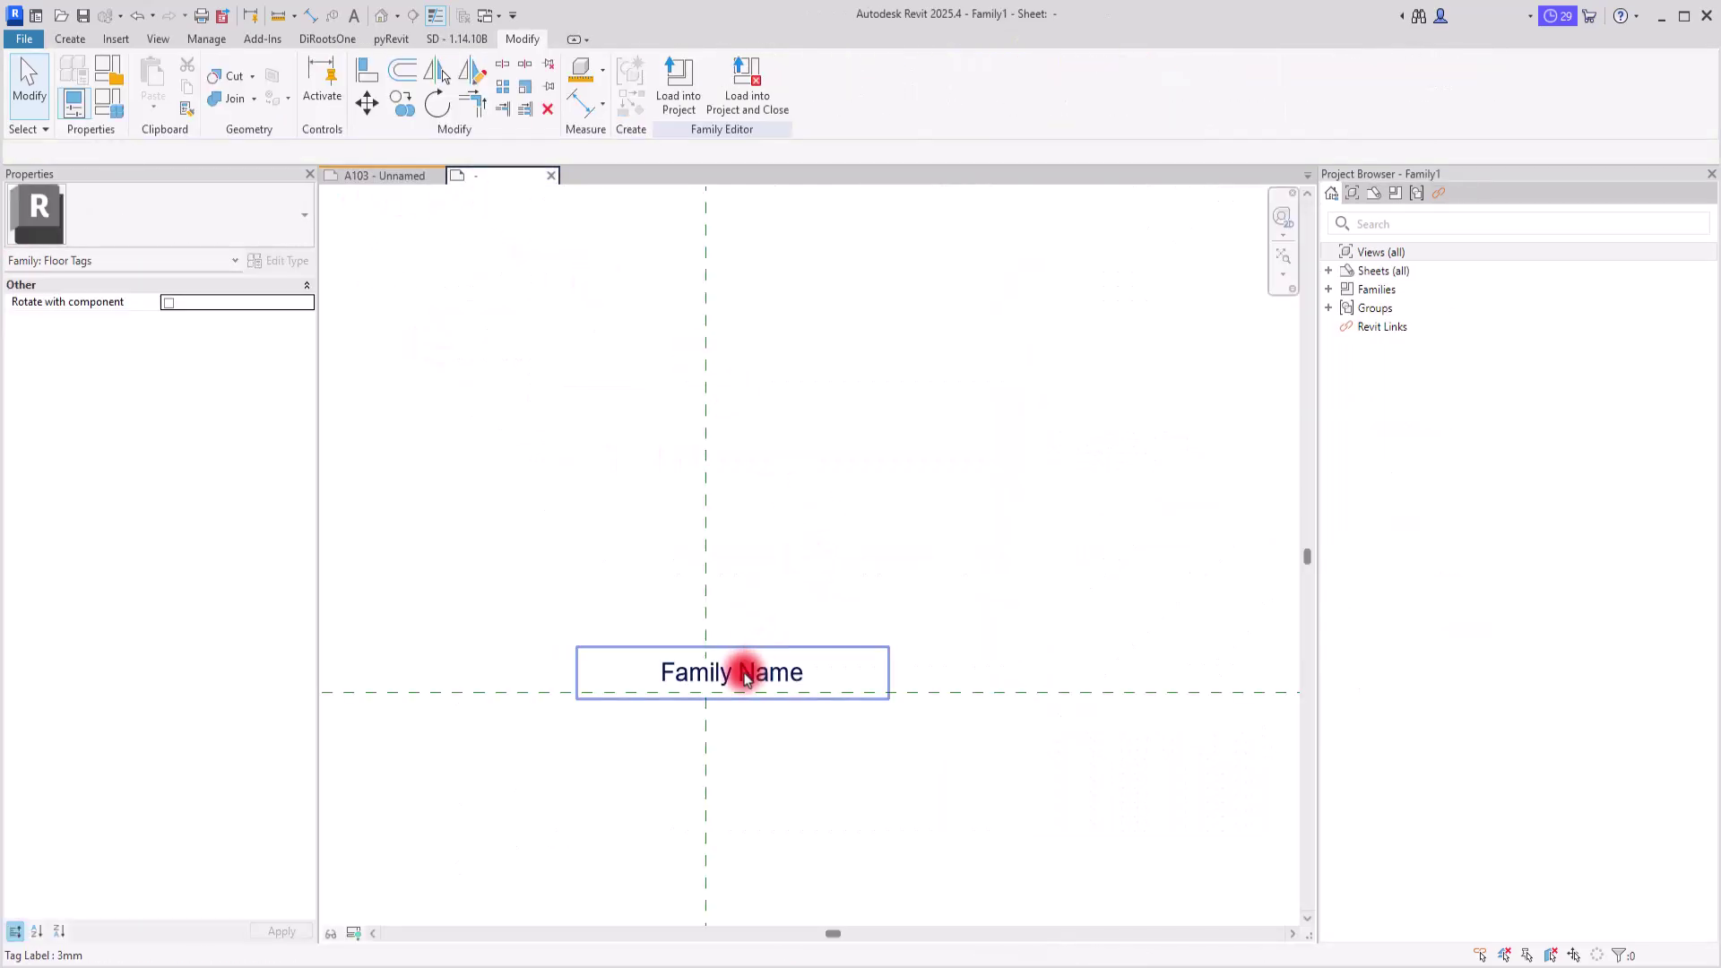
click(745, 675)
scroll(743, 693, up, 3)
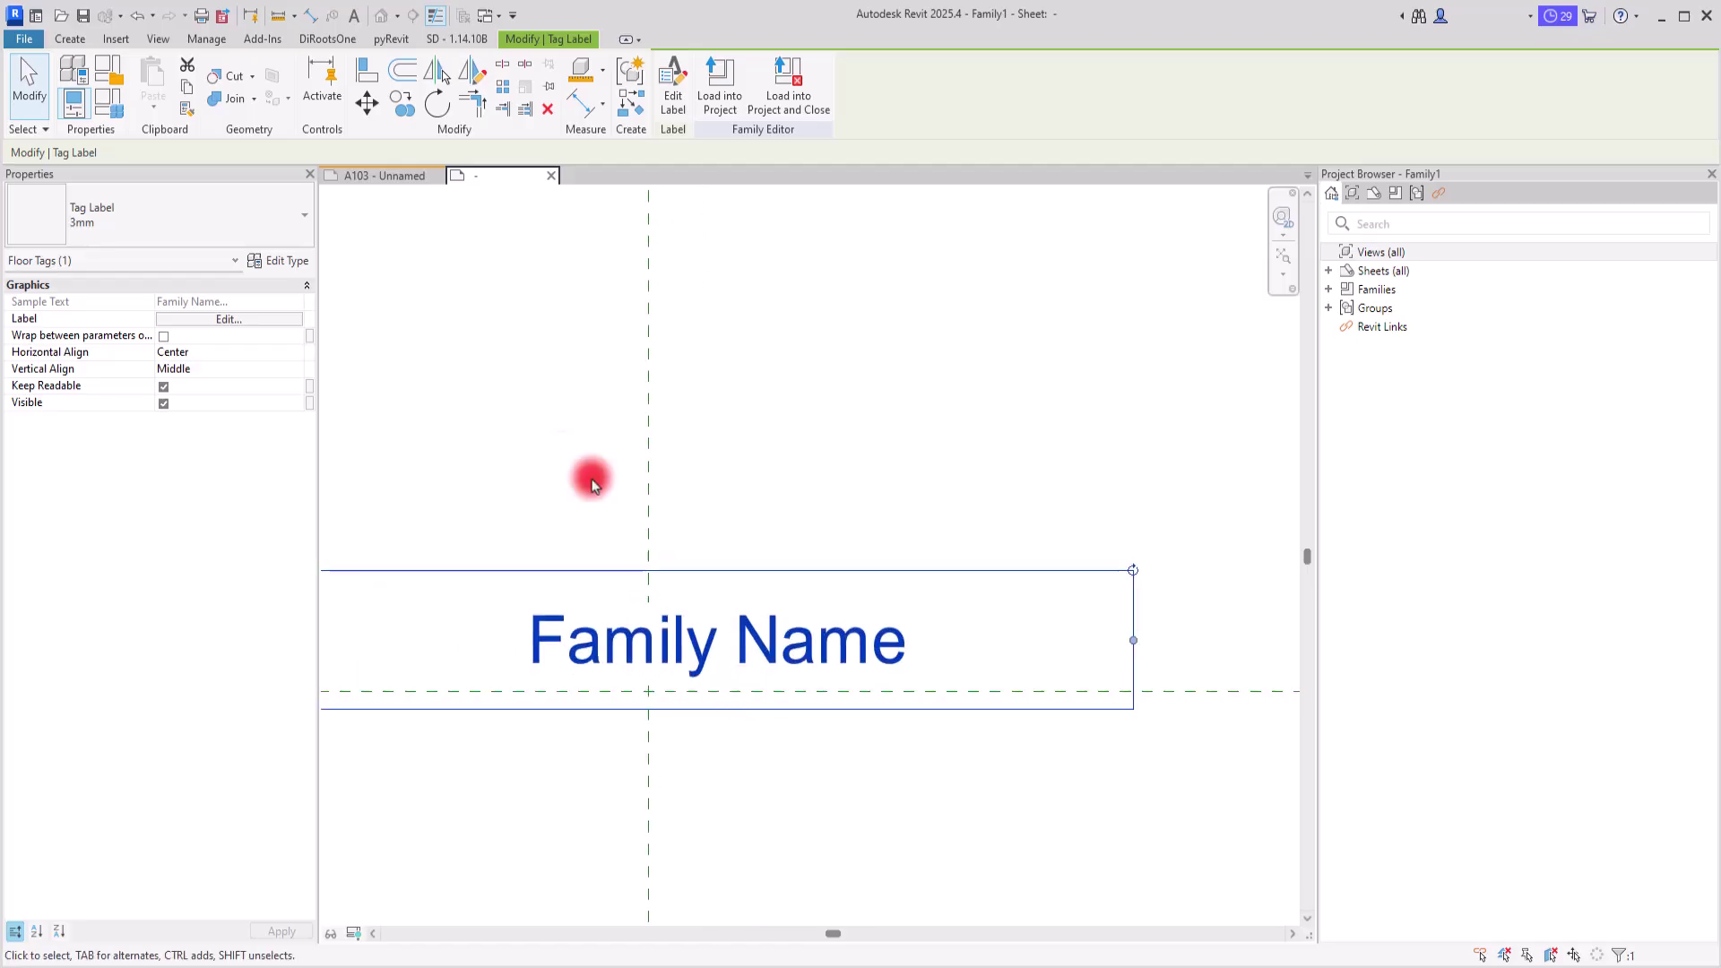
click(673, 103)
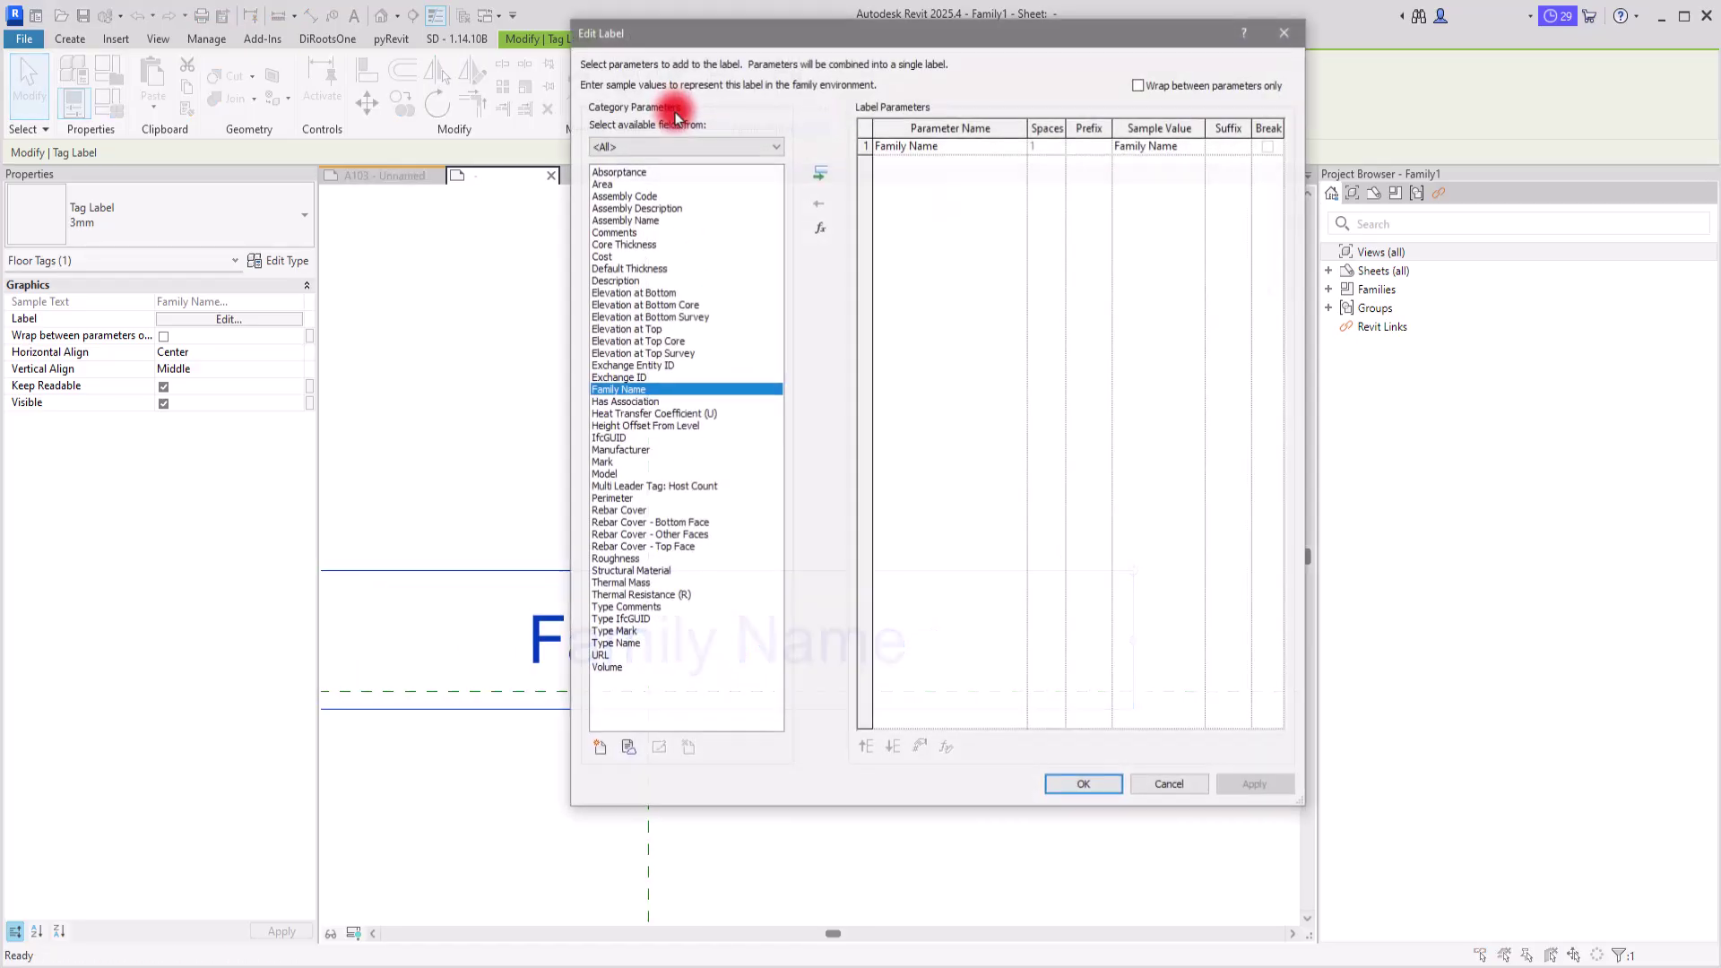
click(924, 144)
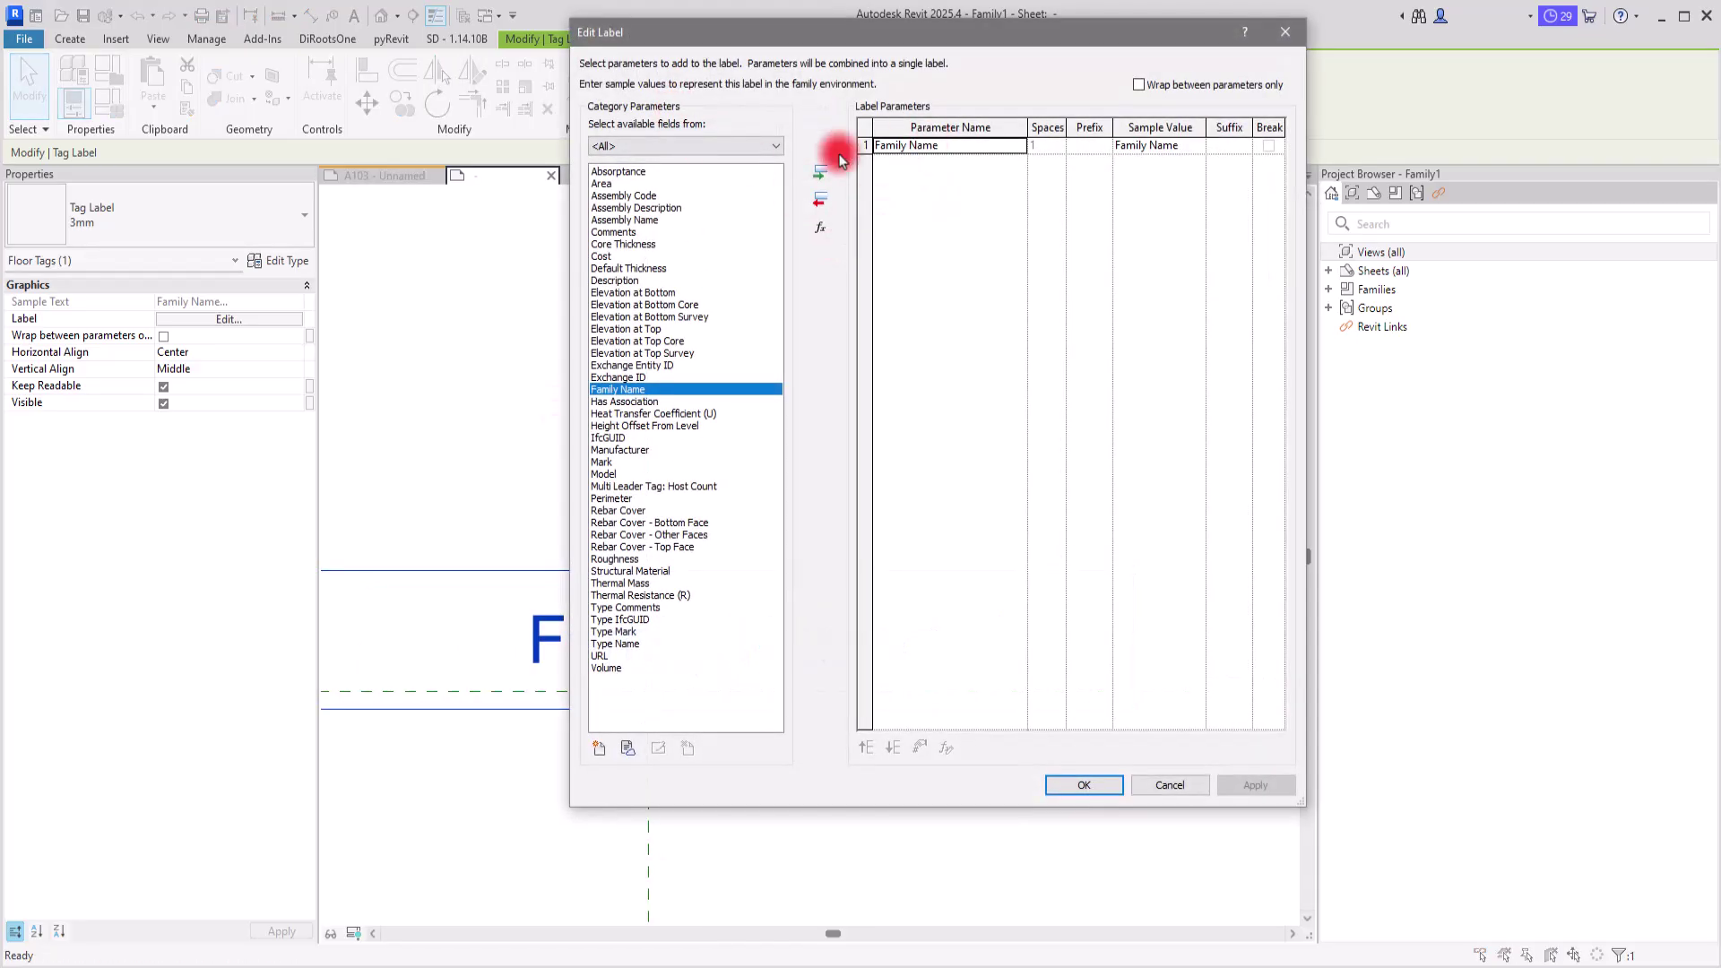
click(819, 199)
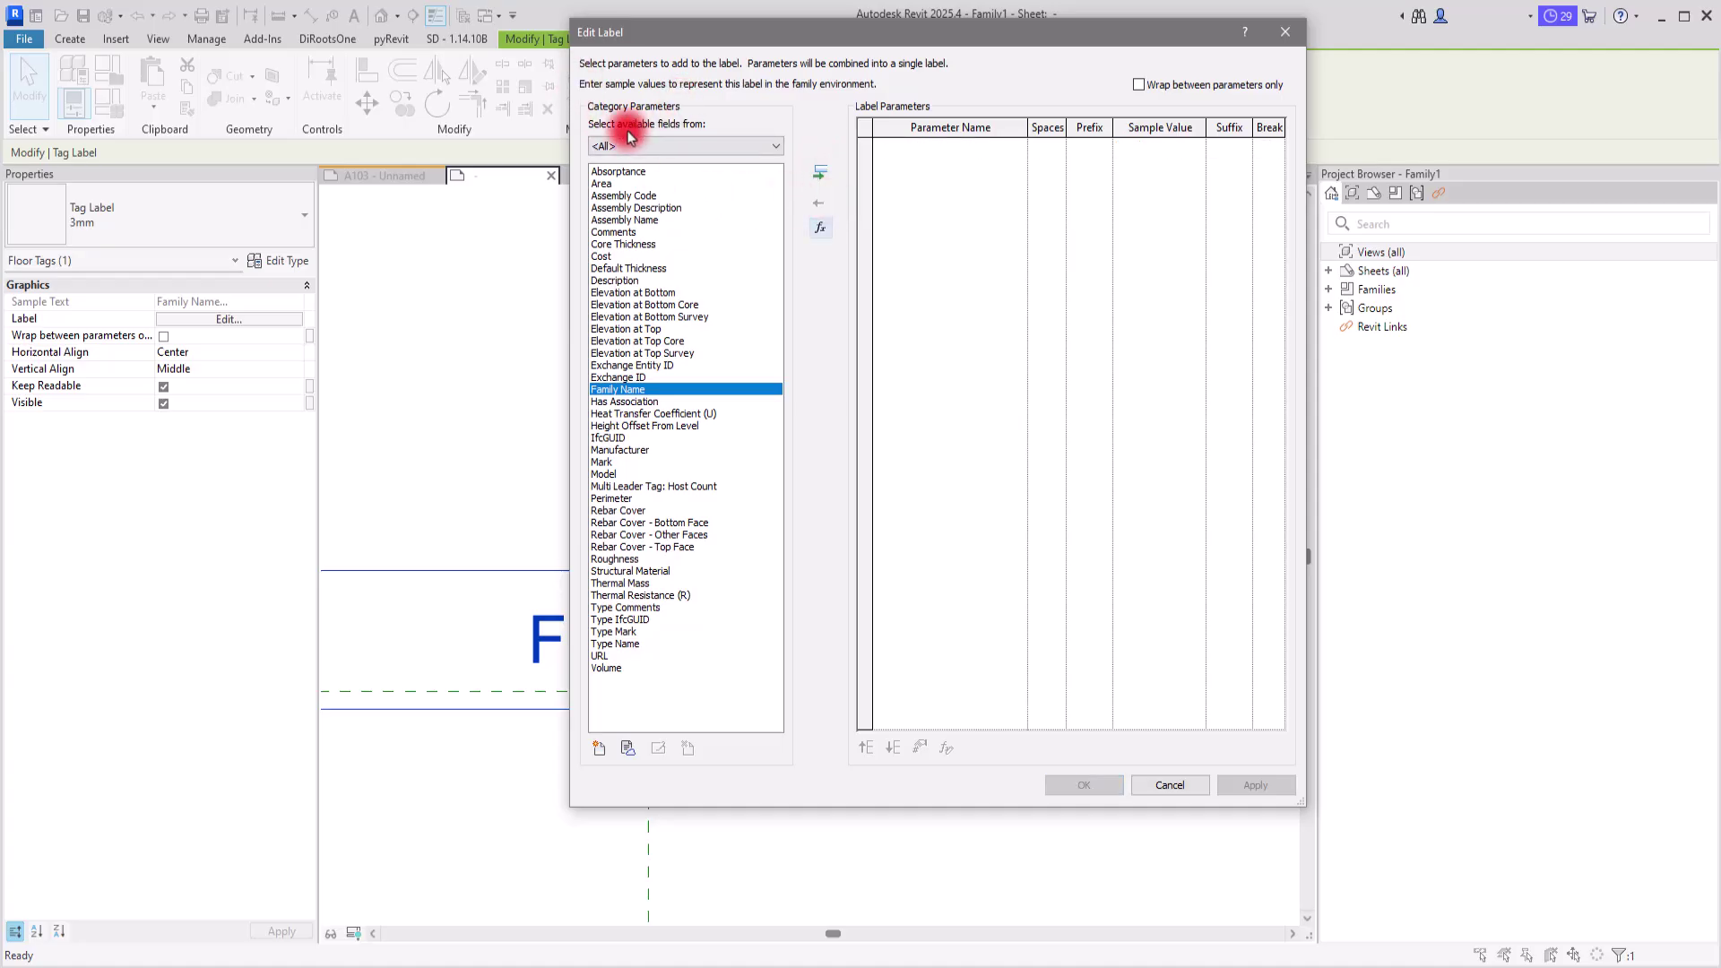
click(617, 645)
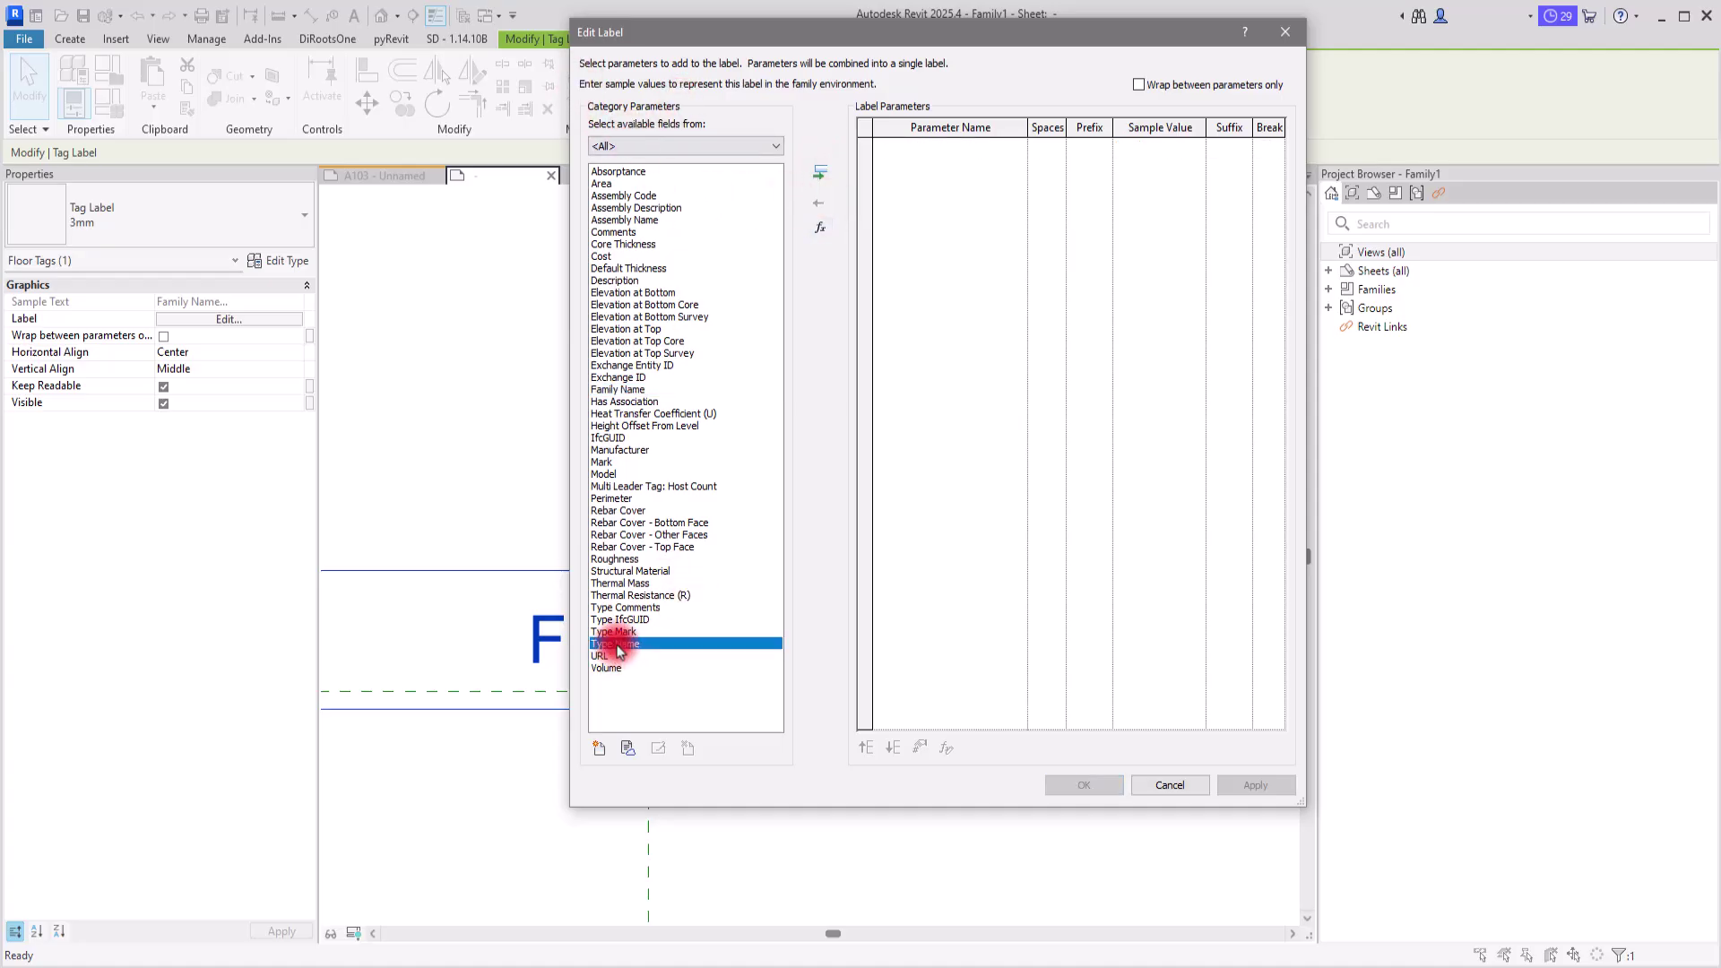
click(818, 173)
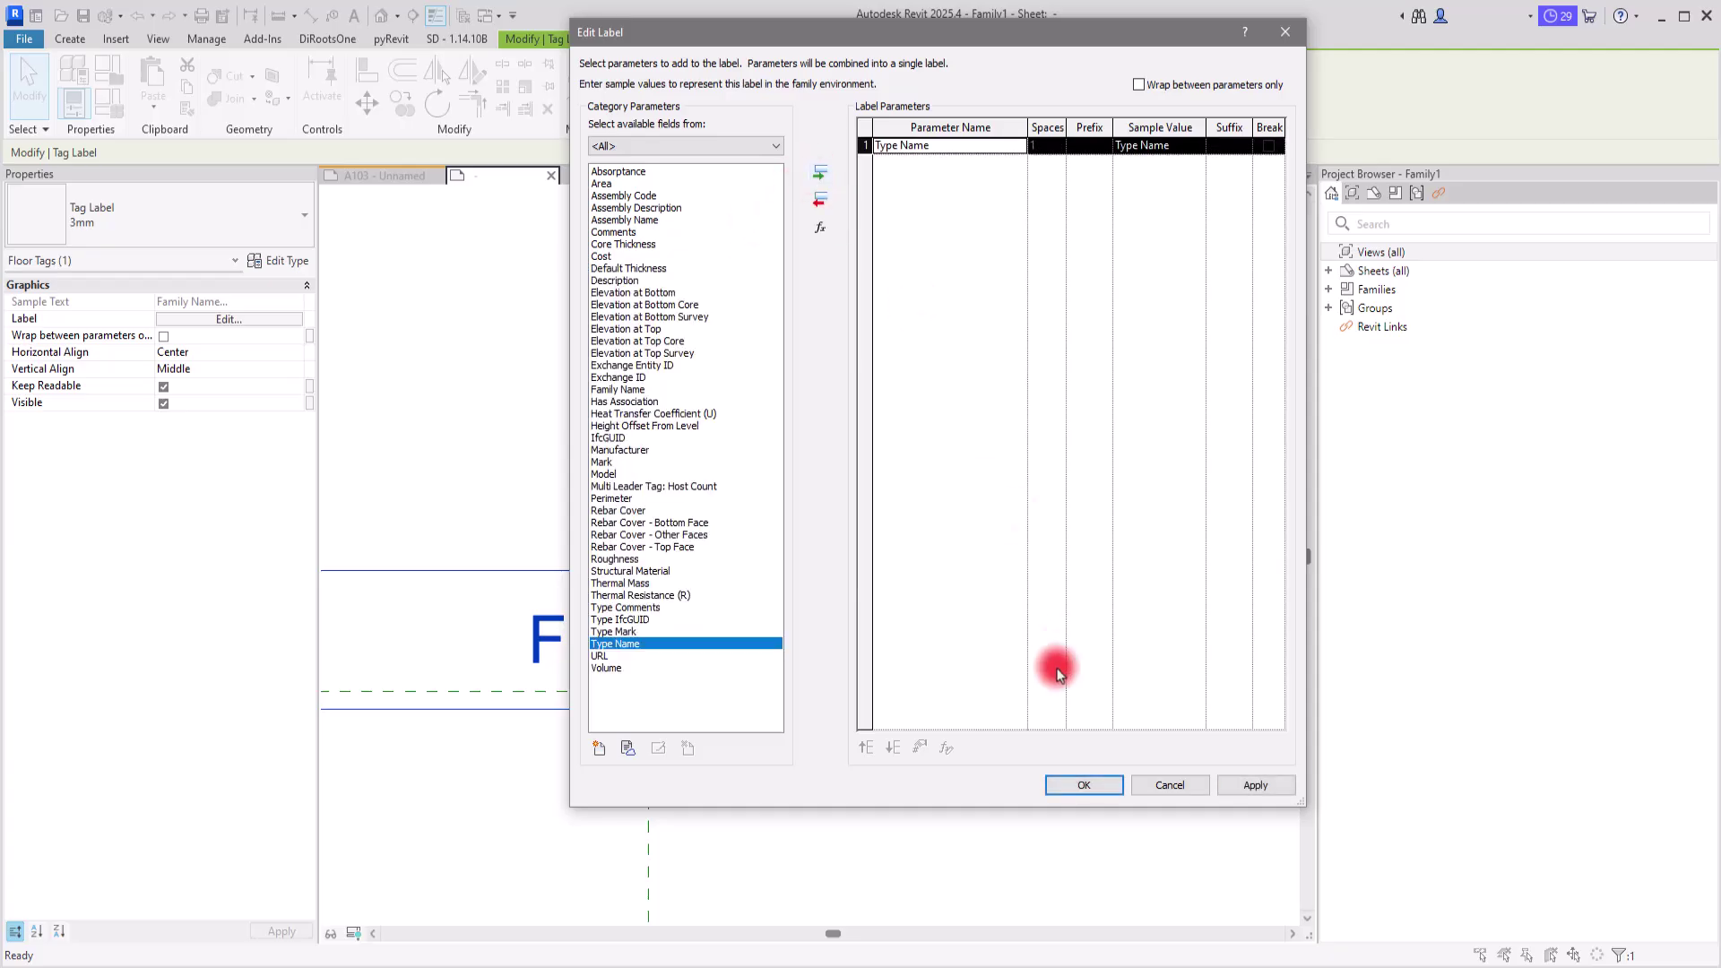
click(1077, 793)
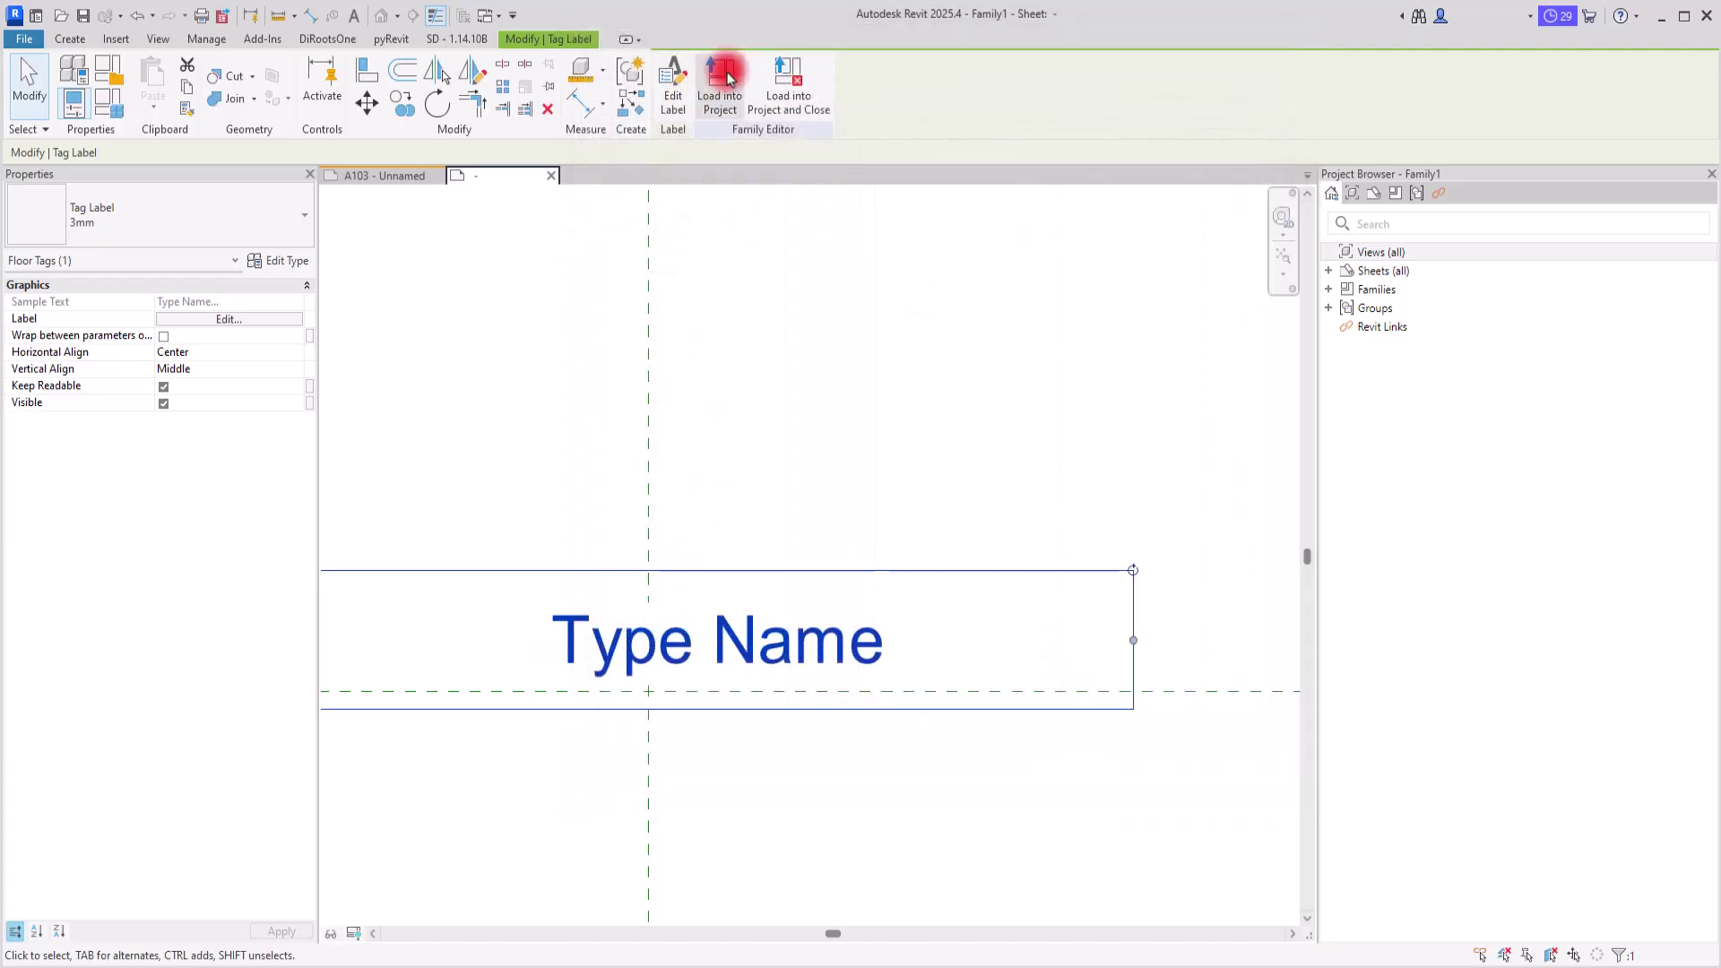
Reload the floor tag family into the project, overwriting the existing version, and check the tag on sheet A103
click(719, 79)
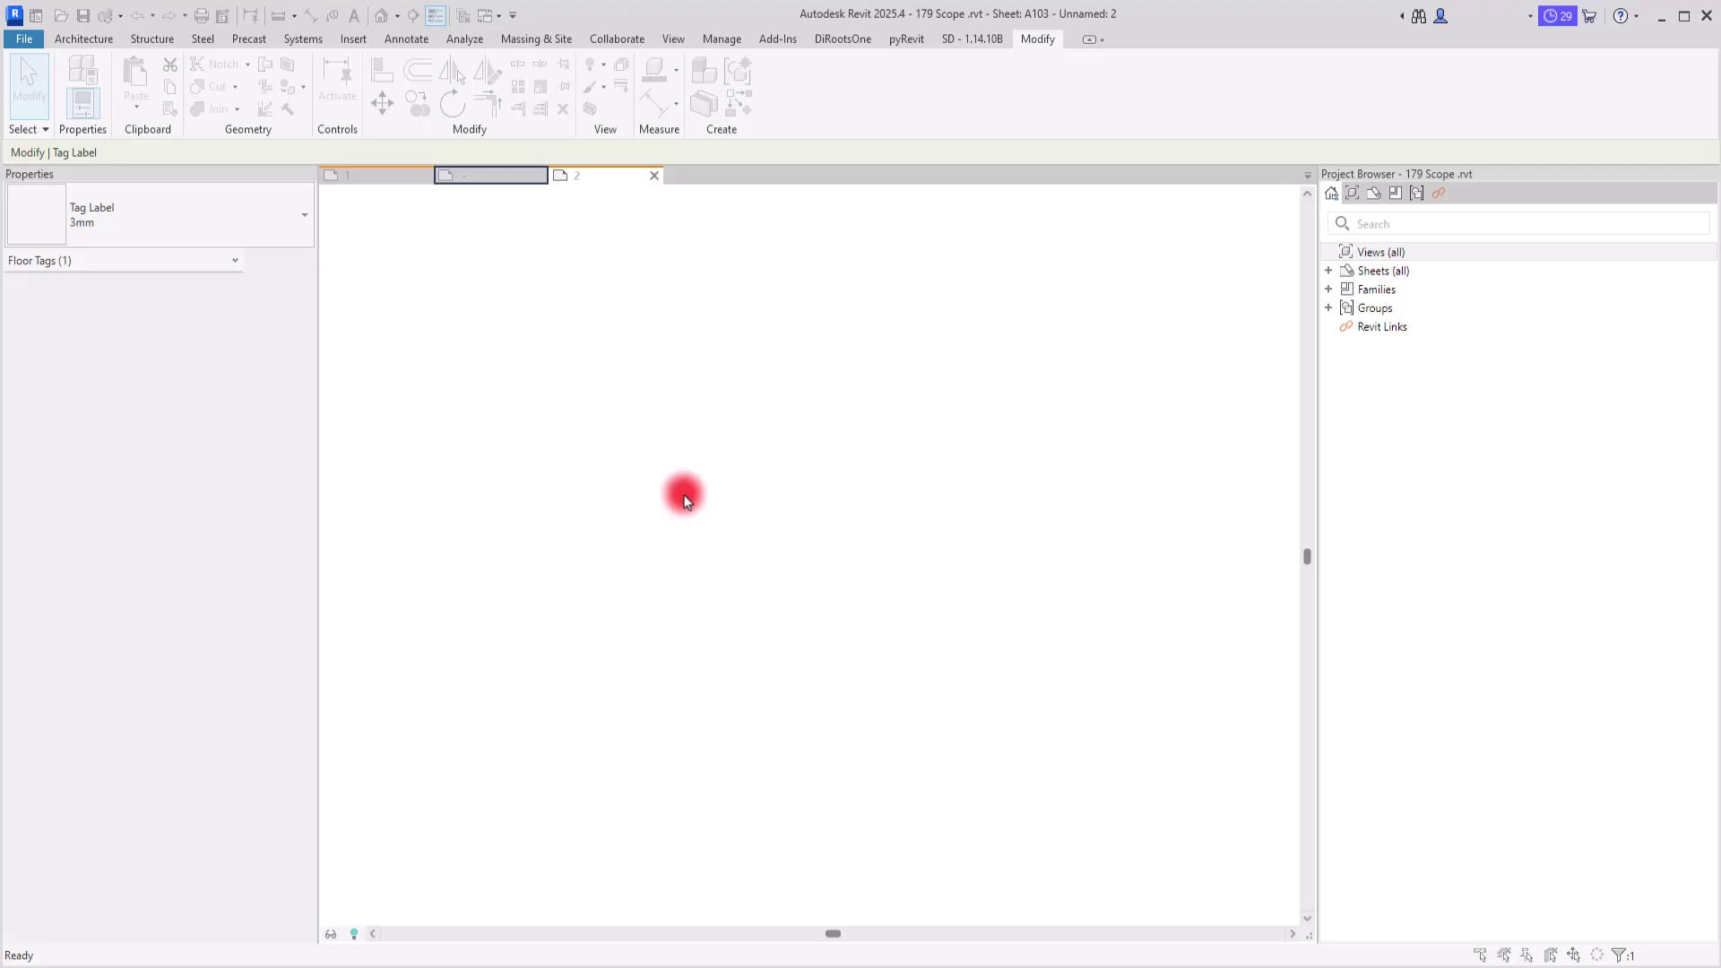
click(730, 439)
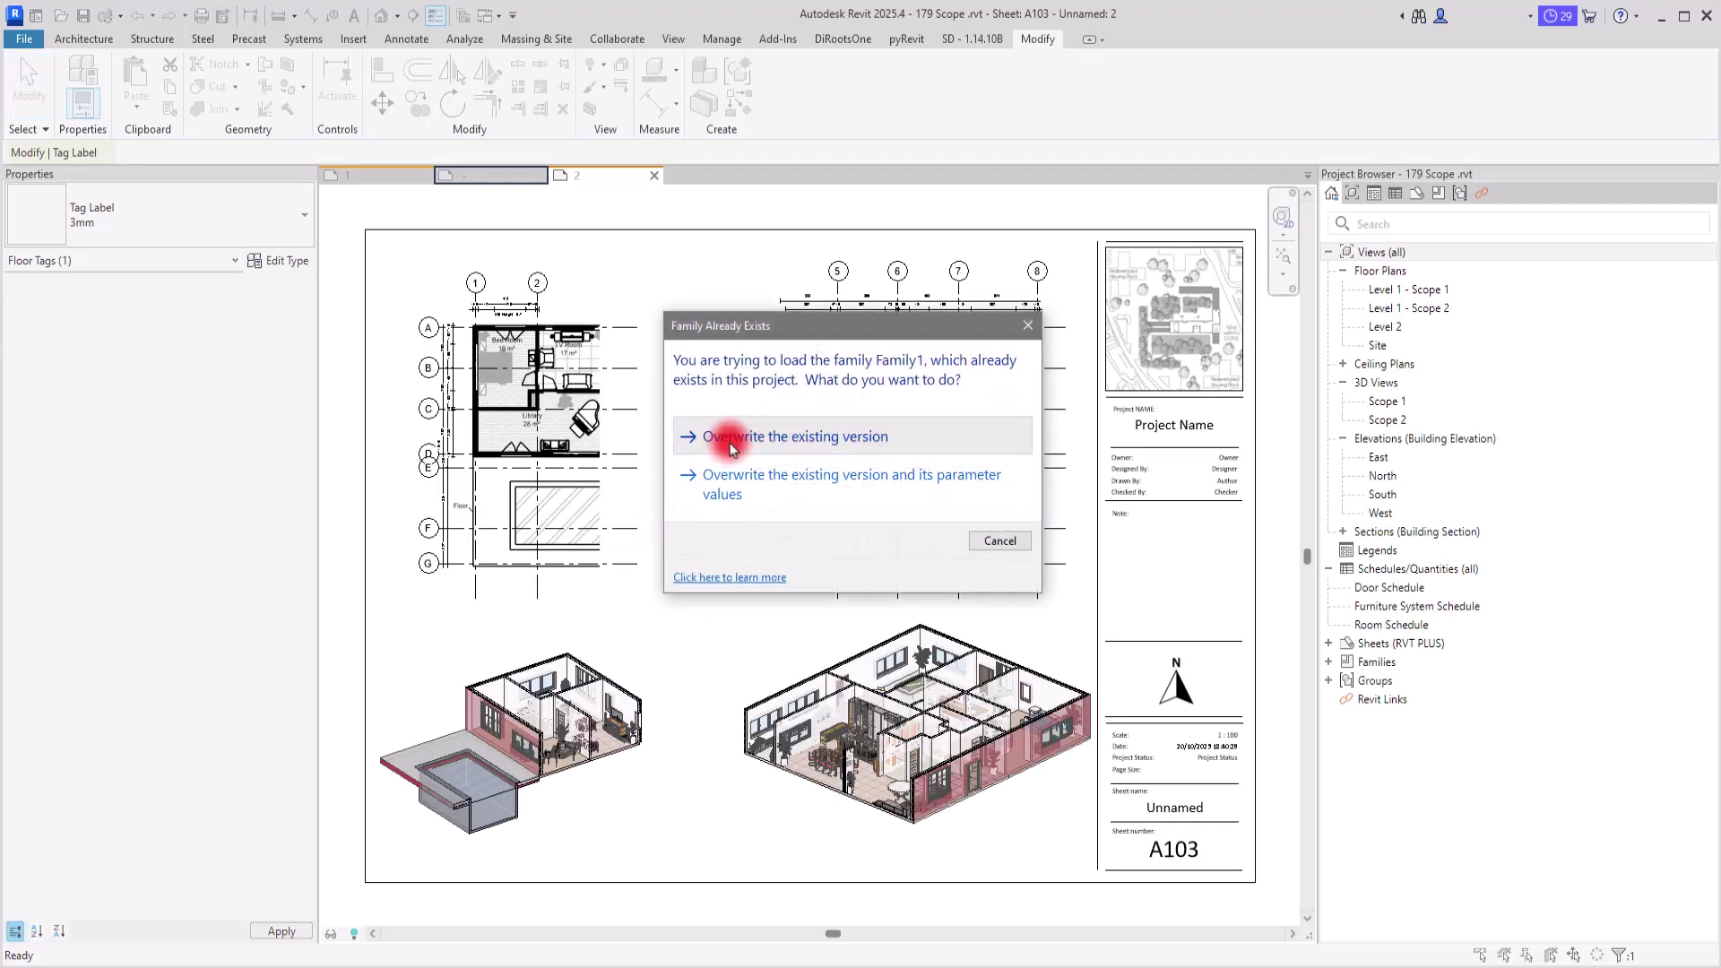
scroll(439, 520, up, 6)
scroll(484, 501, up, 3)
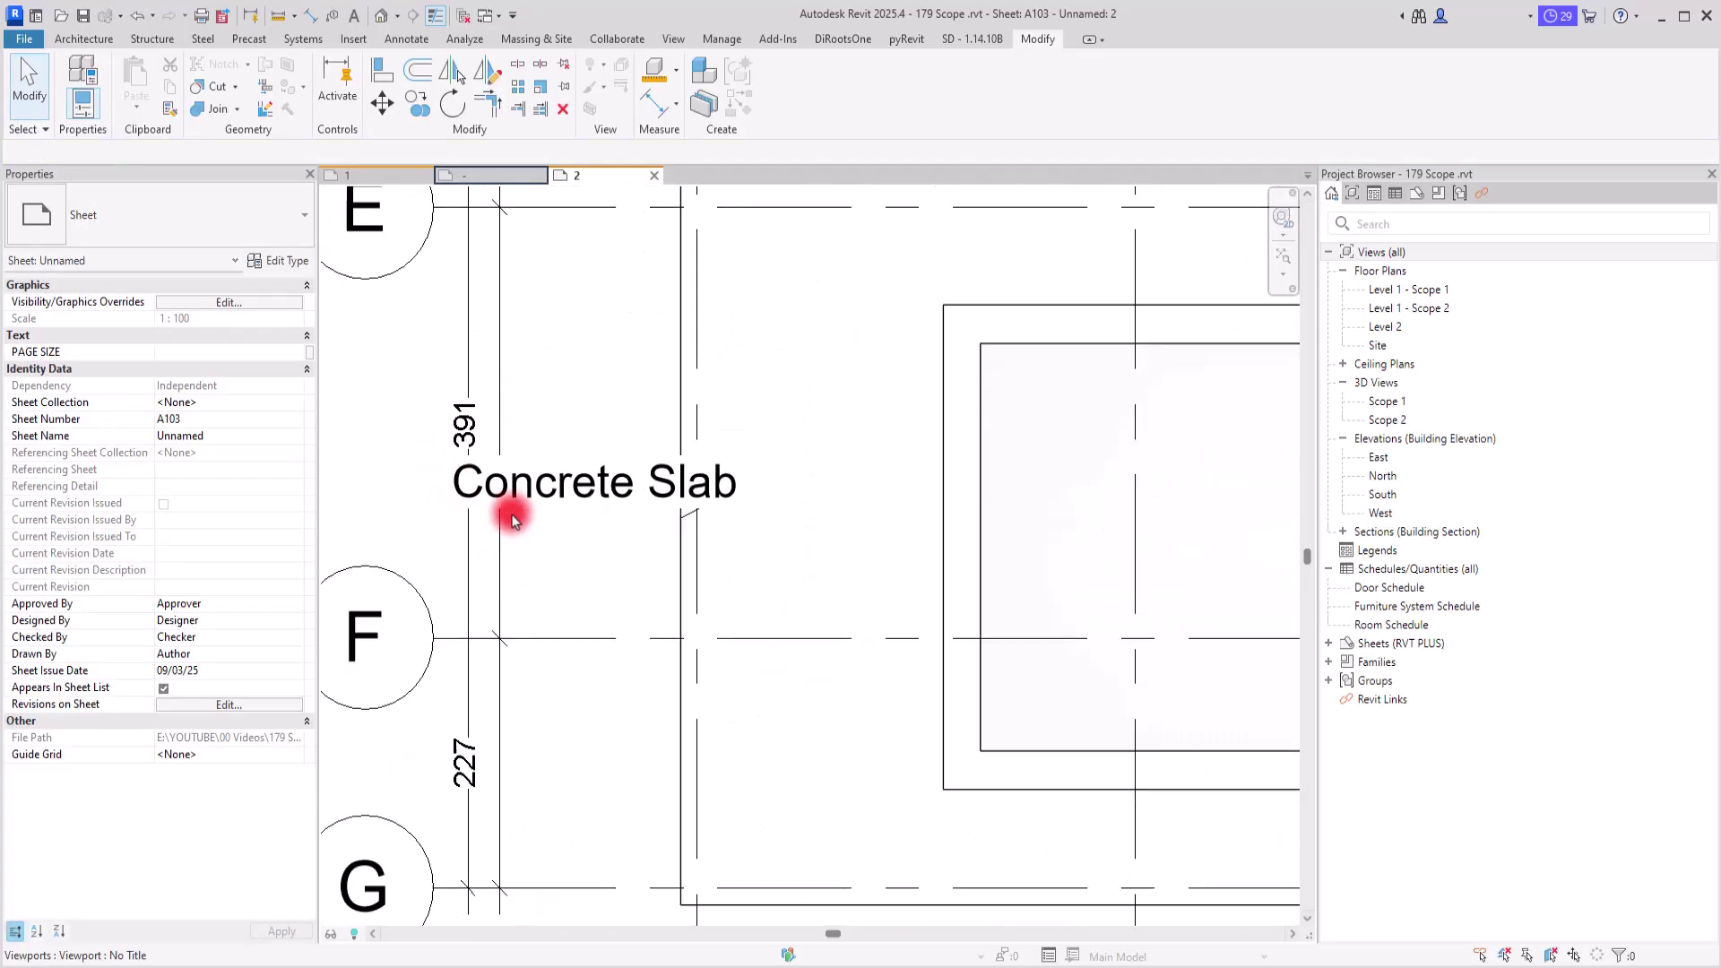
scroll(718, 385, down, 2)
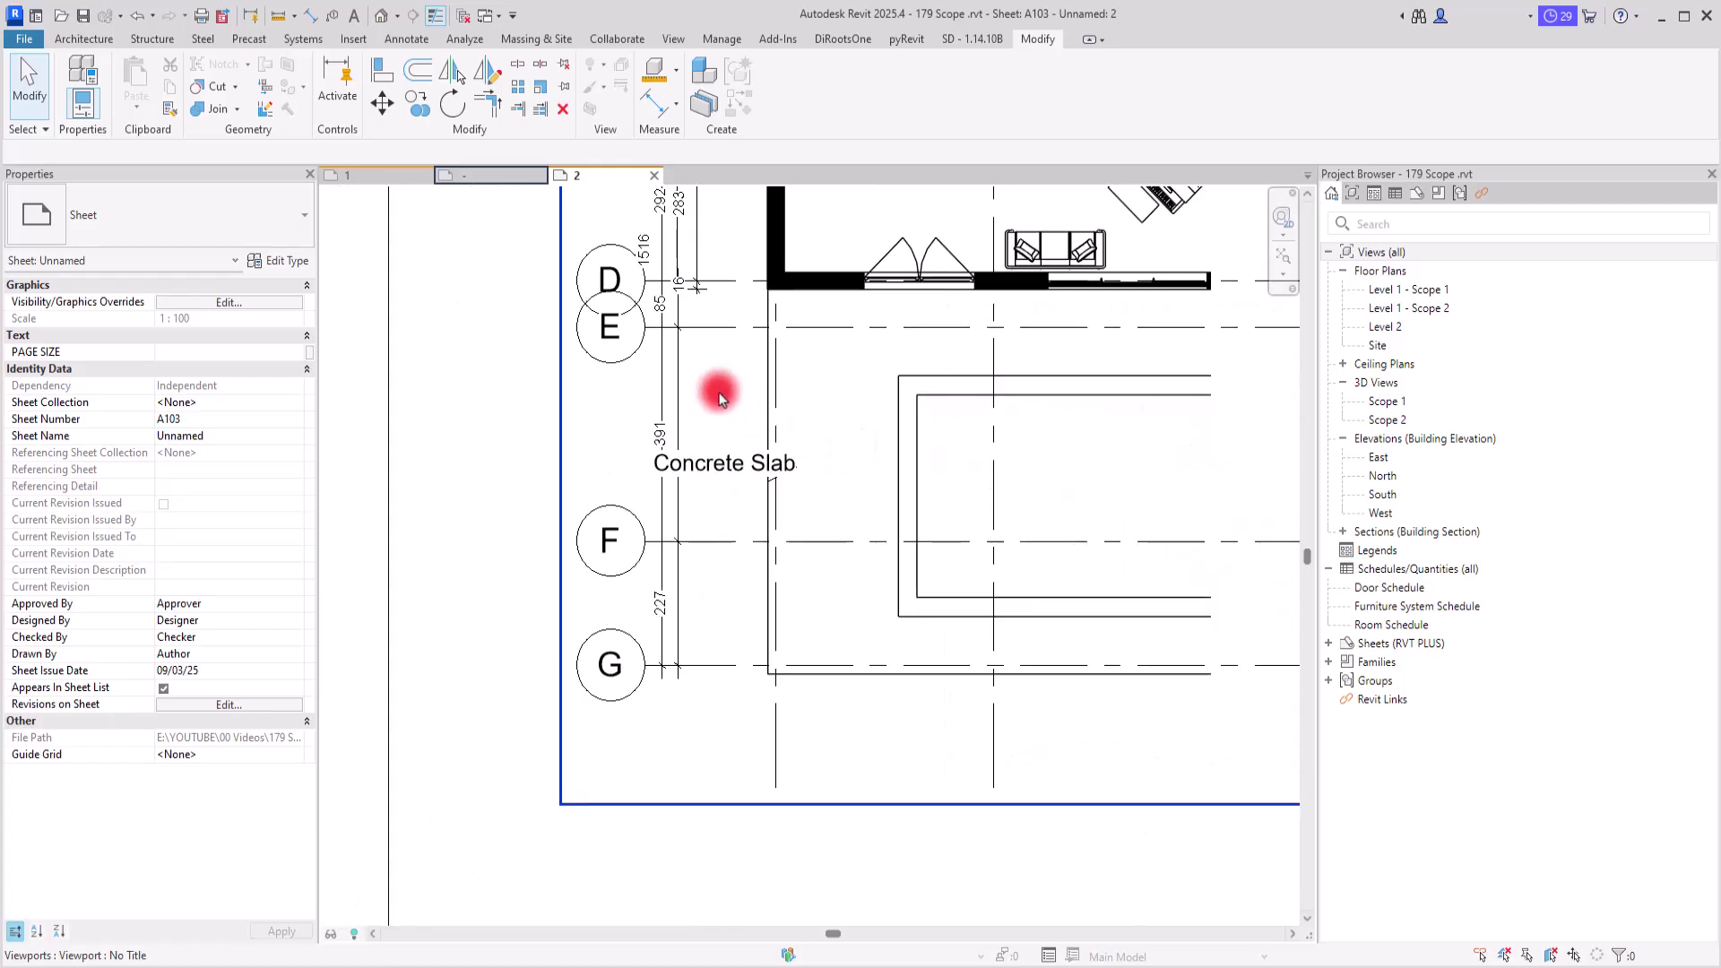
Activate the floor plan view on the sheet and move the Concrete Slab tag below the grid G bubble
double_click(718, 384)
click(693, 470)
drag(693, 471, 622, 755)
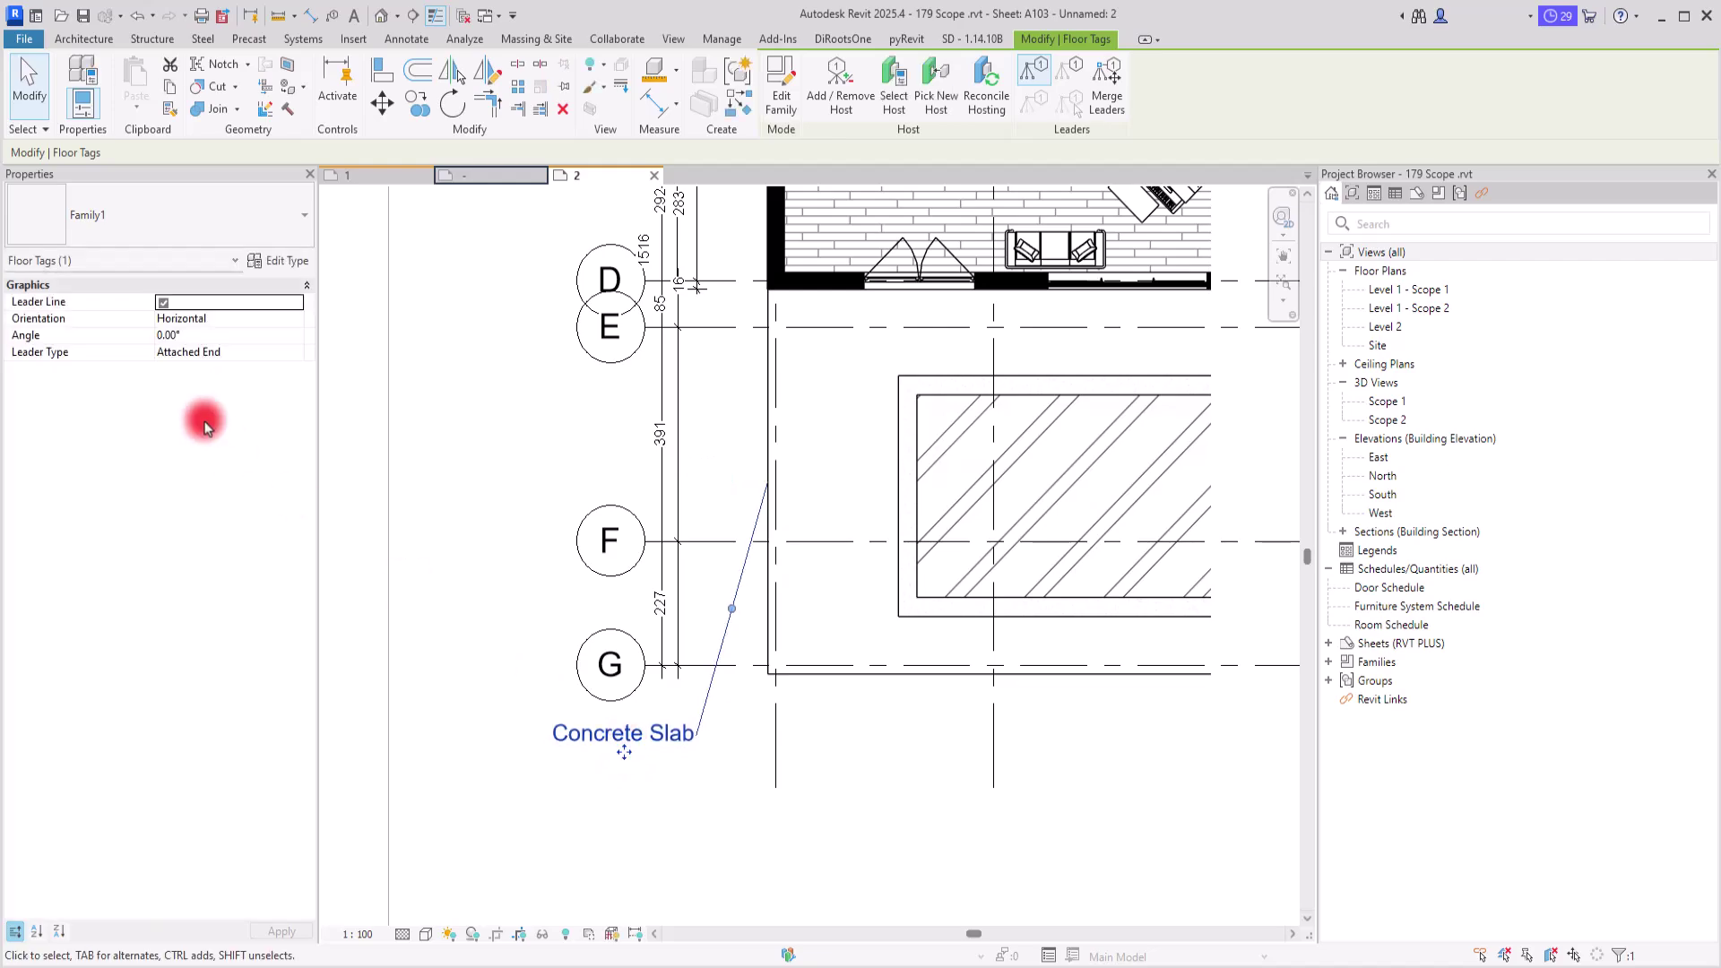
Set the tag's leader type to Free End and reshape the leader with an elbow, ending on the slab's lower edge
click(238, 352)
click(219, 352)
click(193, 383)
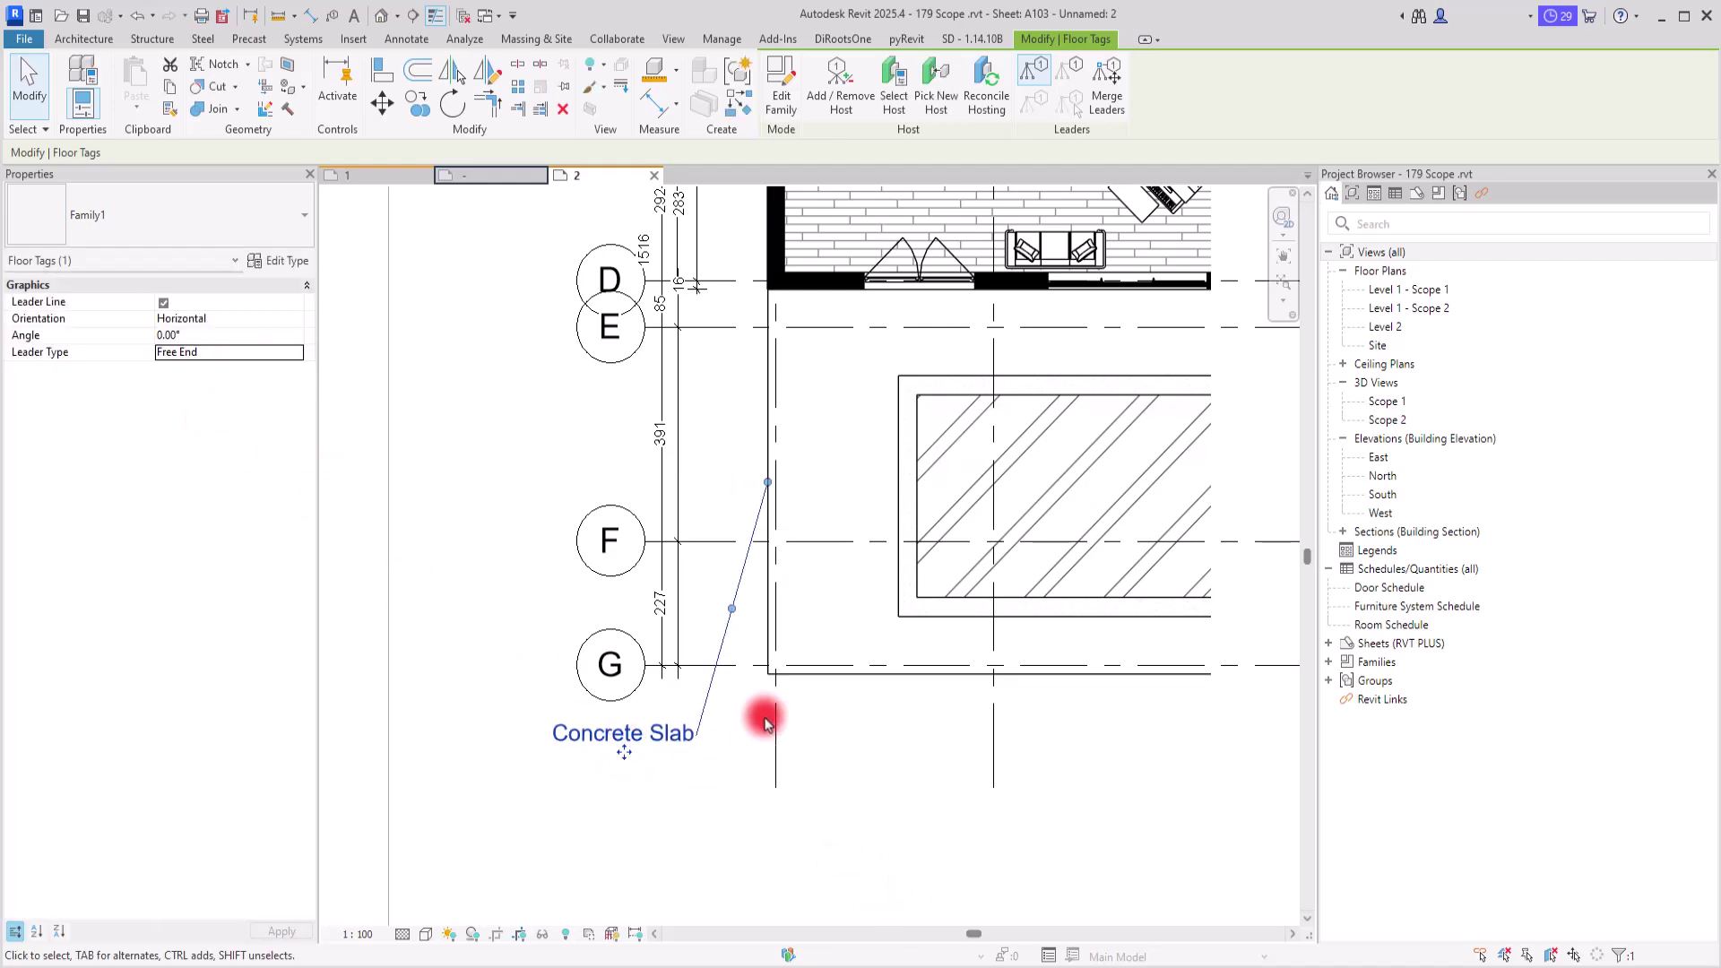
drag(768, 482, 731, 740)
scroll(595, 761, up, 2)
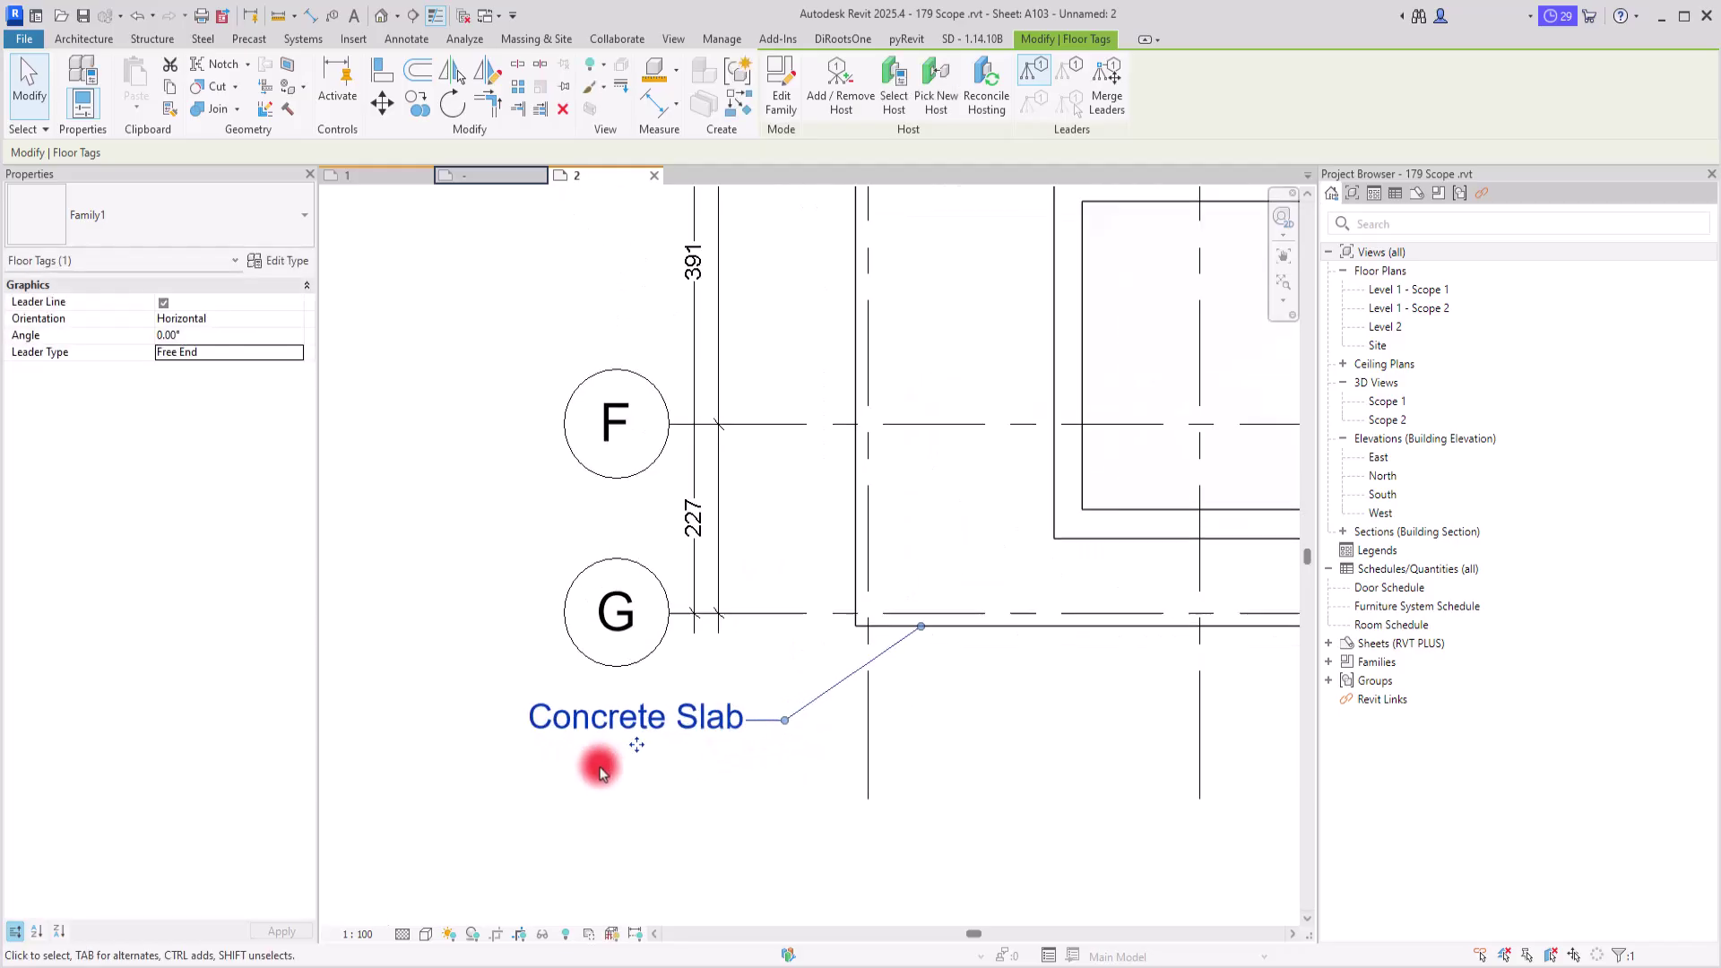
middle_drag(895, 776, 875, 663)
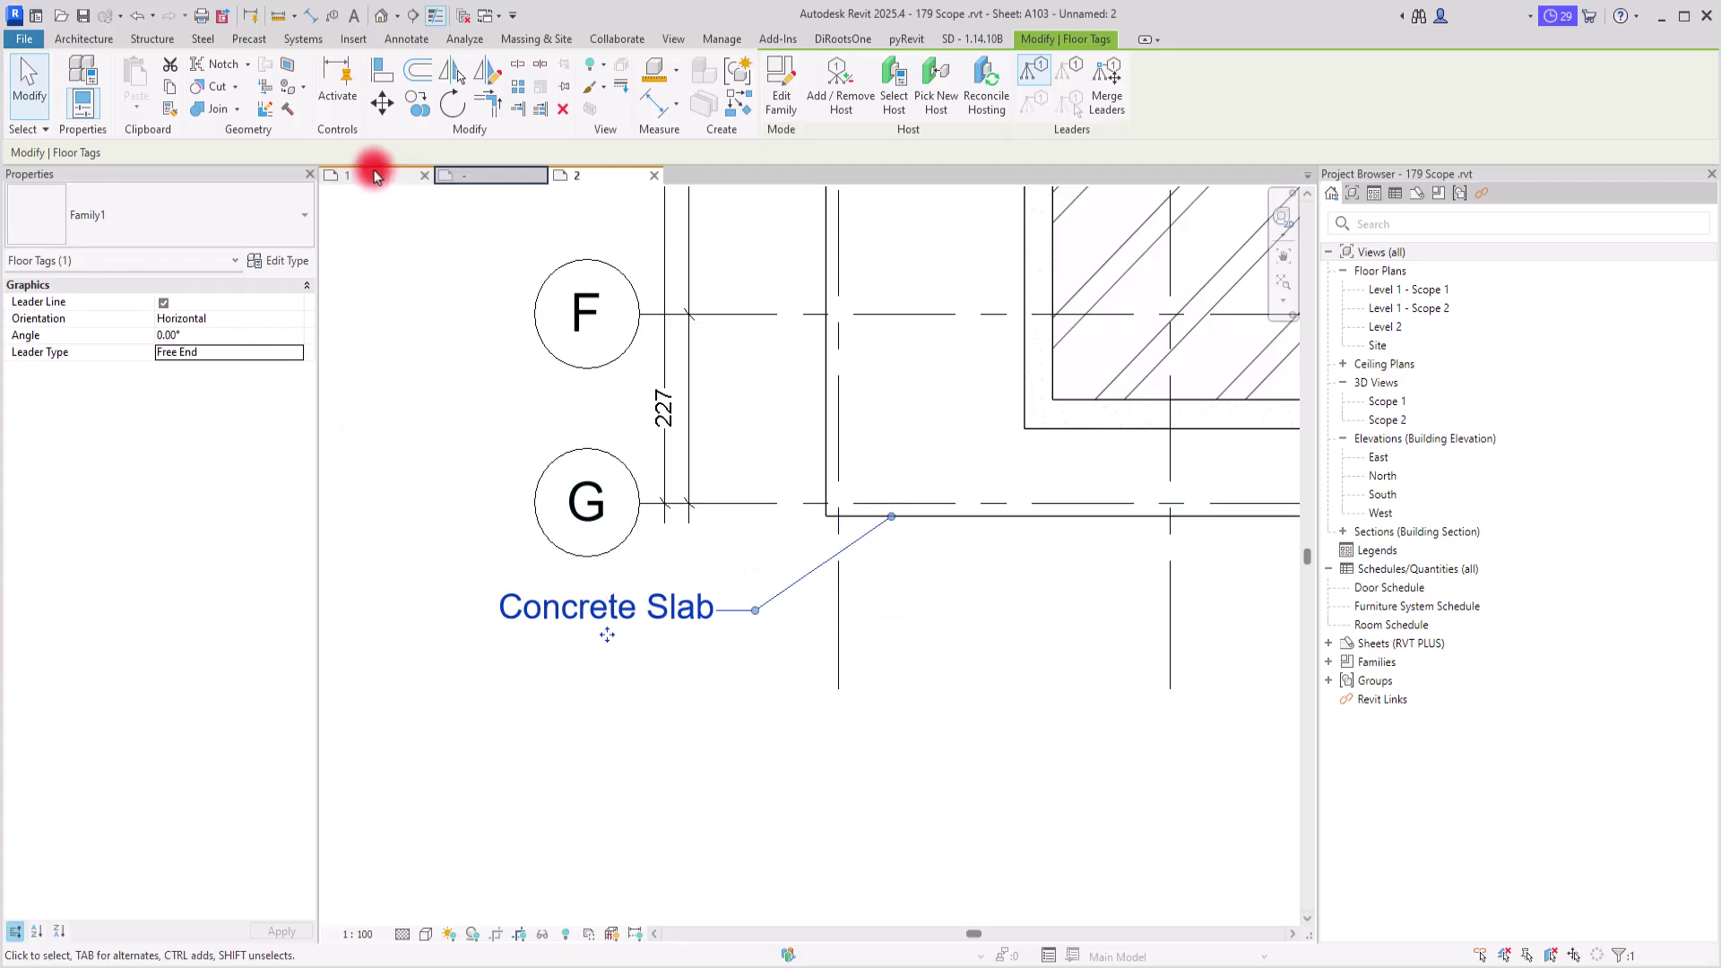
In the floor tag family, add the Structural Material parameter to the label after Type Name
click(473, 182)
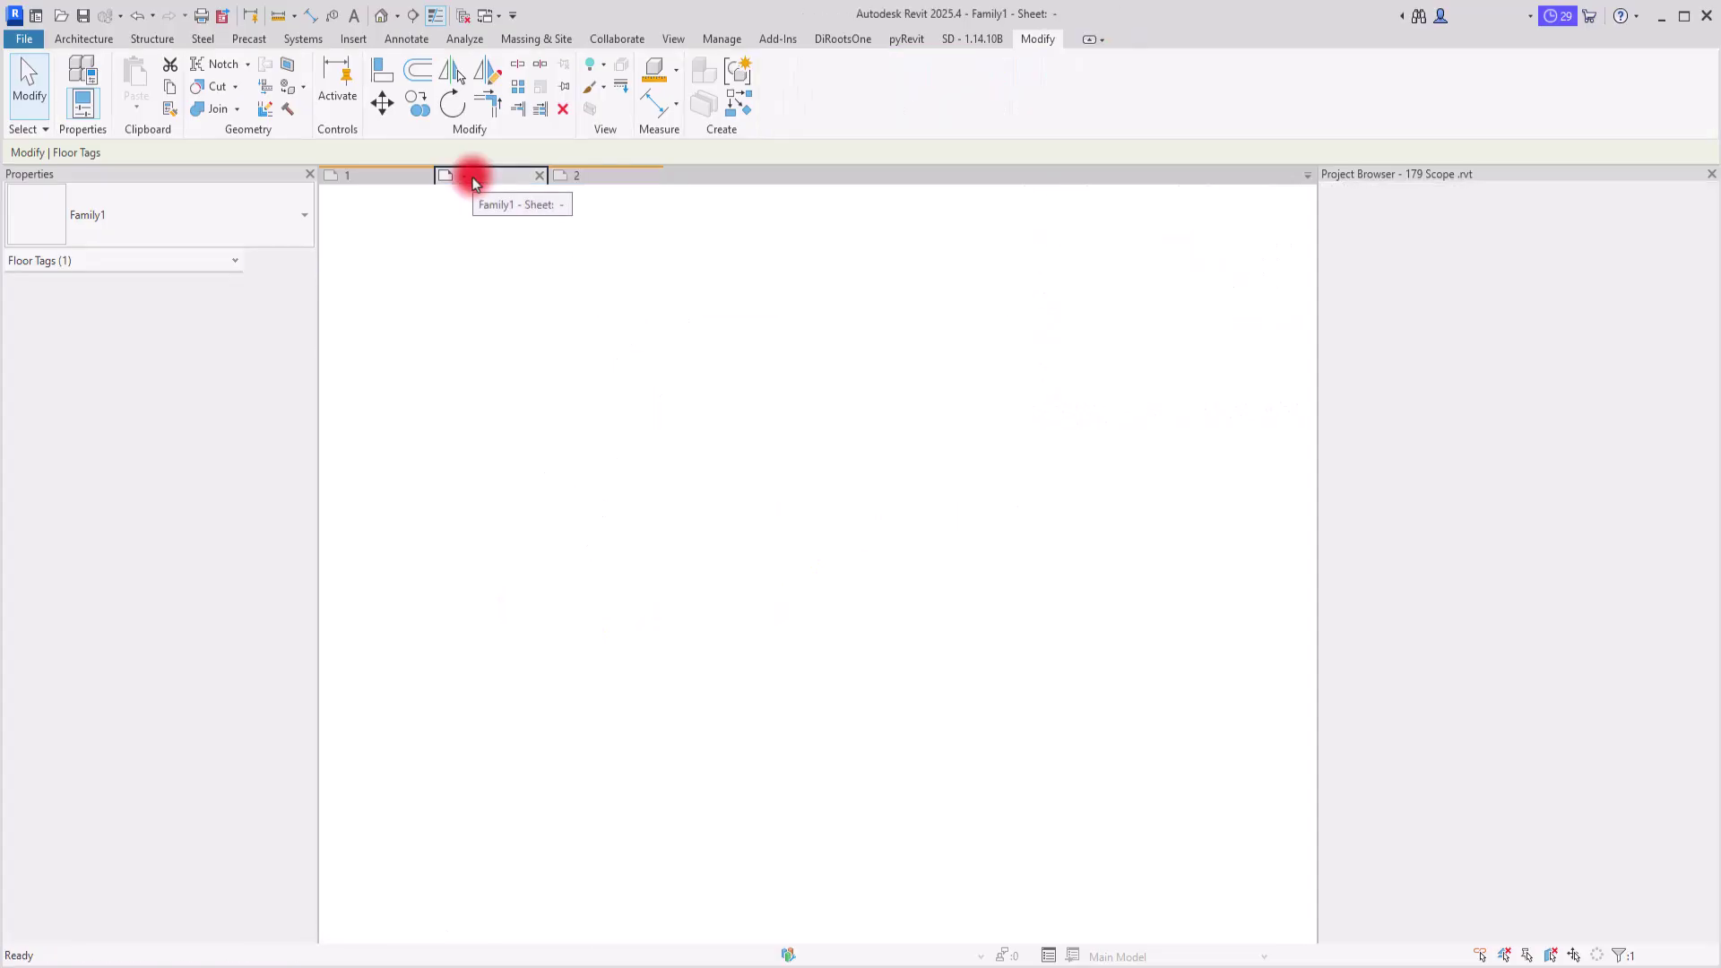
click(741, 674)
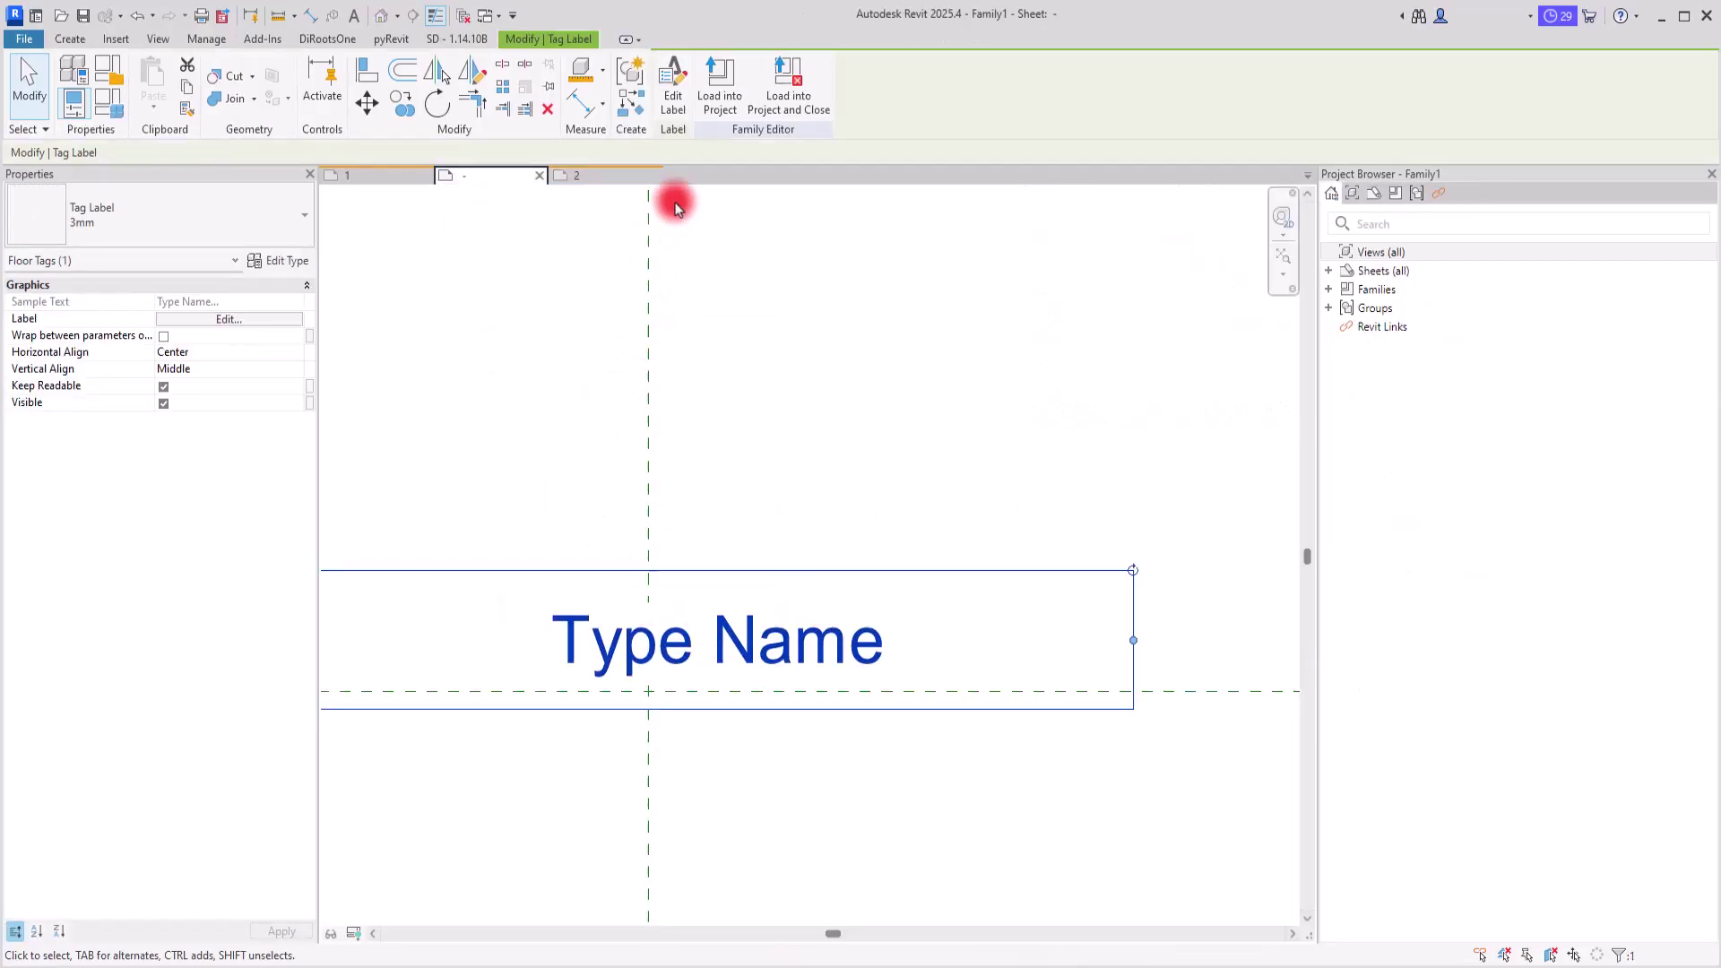
click(674, 103)
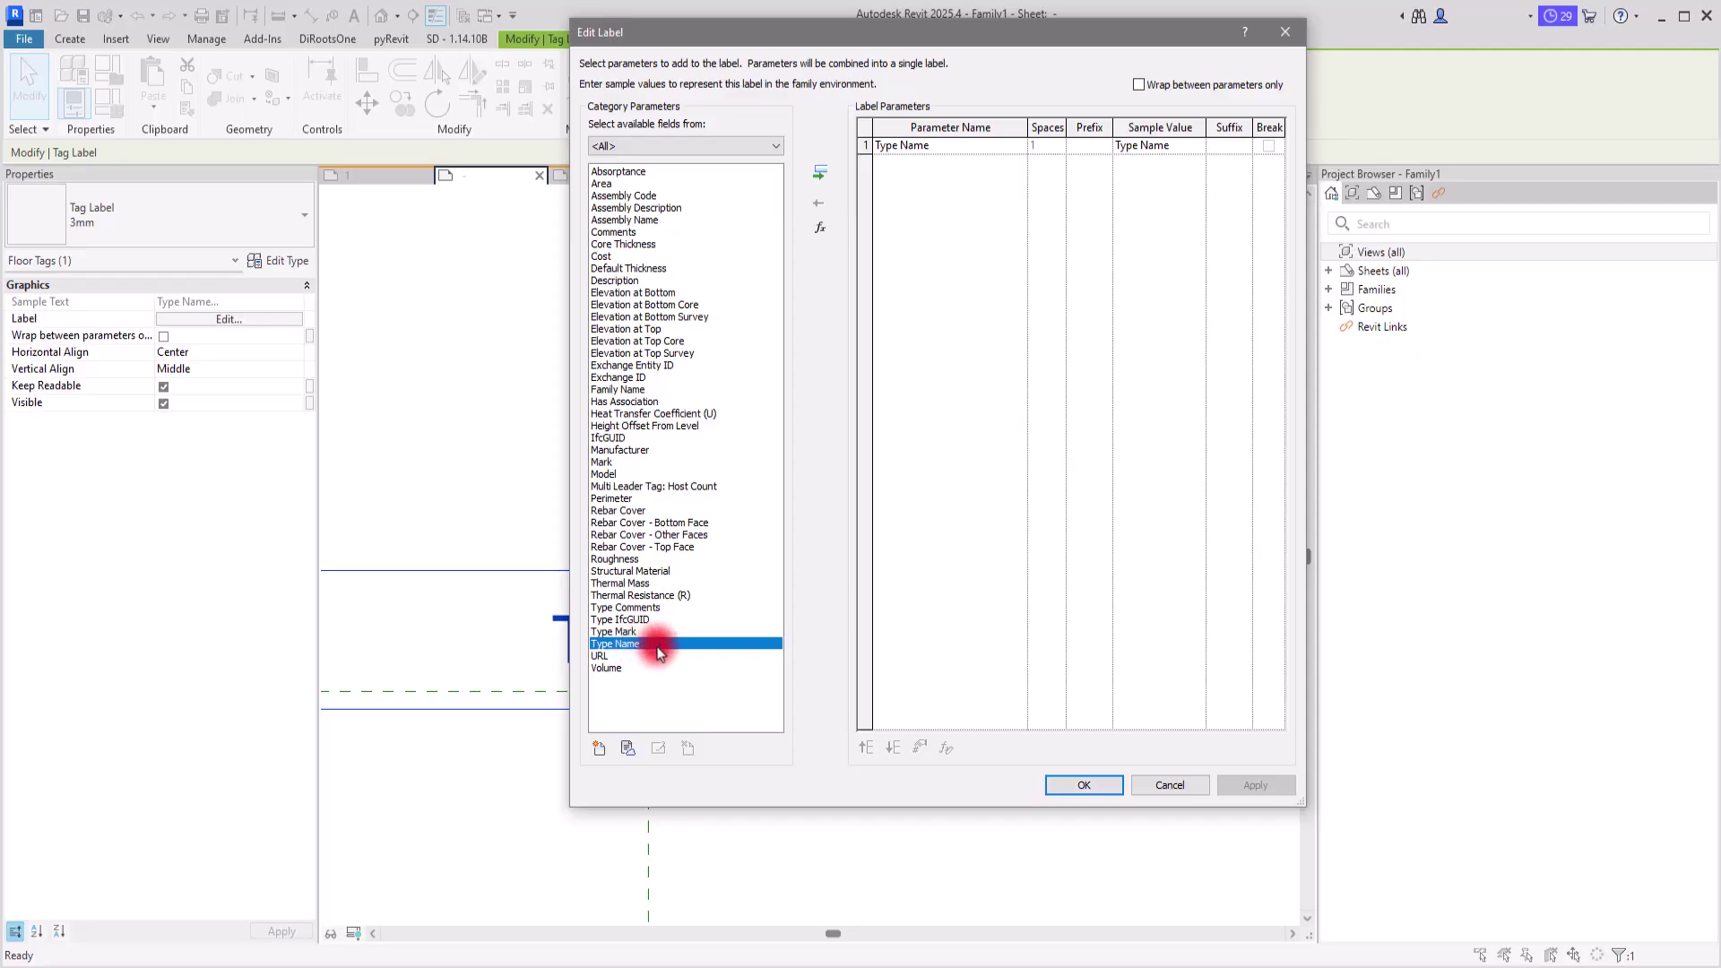
click(654, 571)
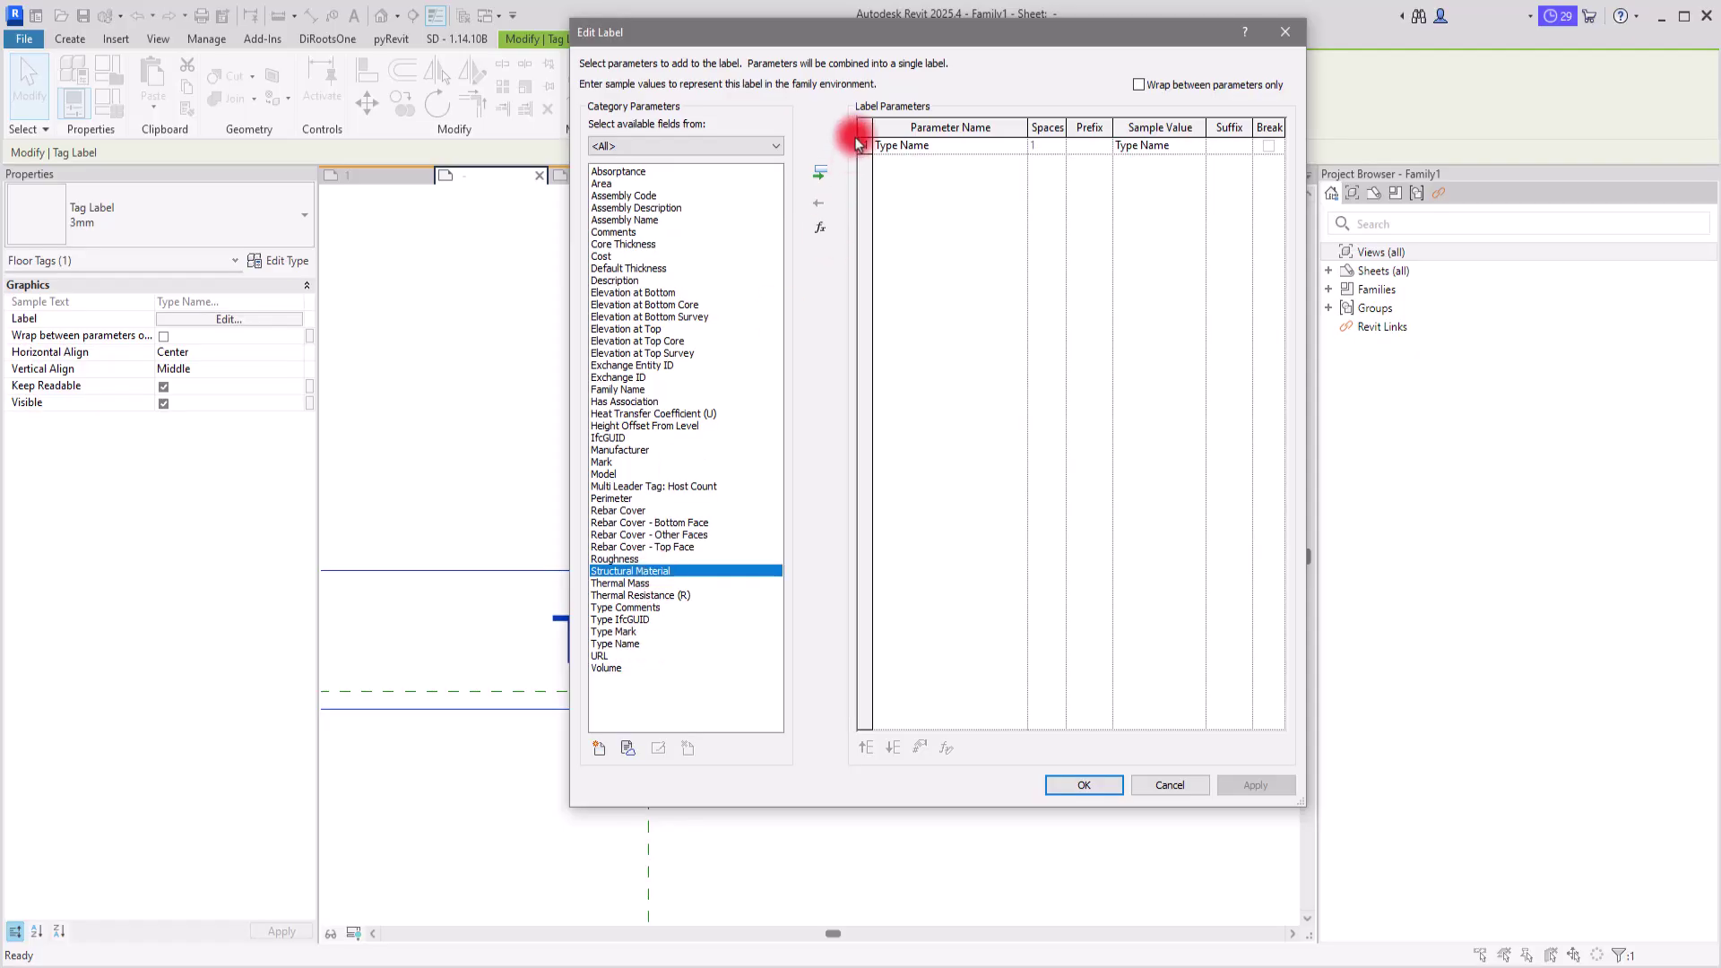
click(820, 170)
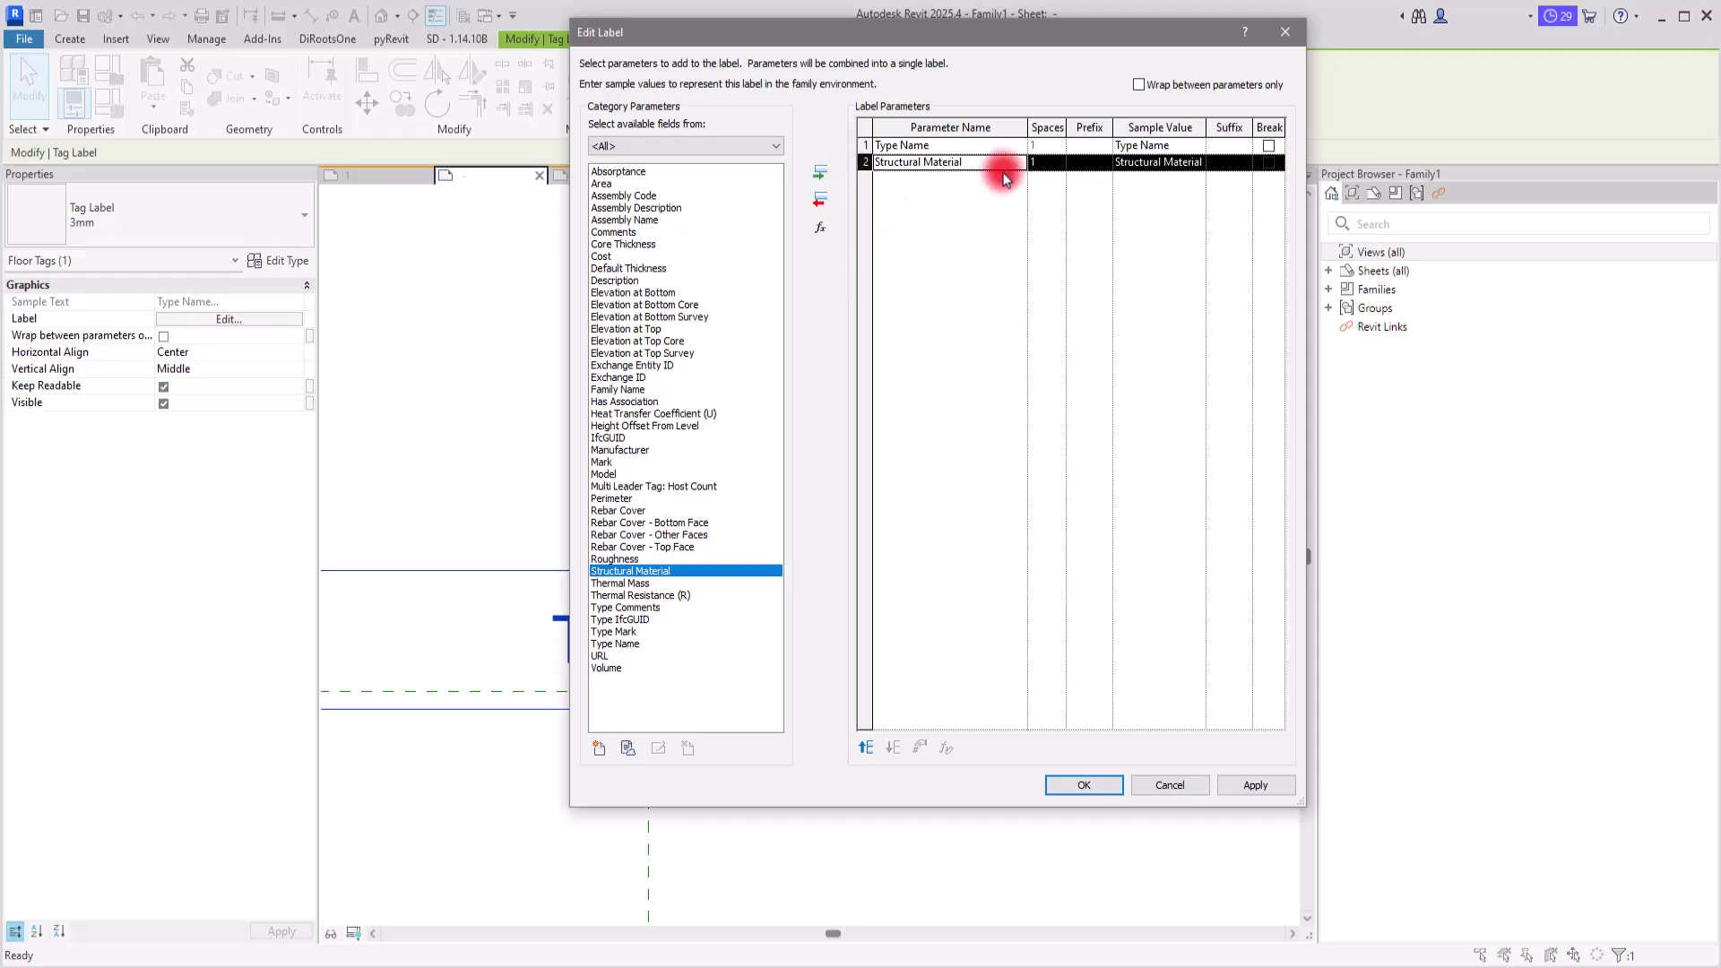
click(1084, 786)
Widen the tag label's text box and add a line break after the Type Name parameter
scroll(779, 464, down, 2)
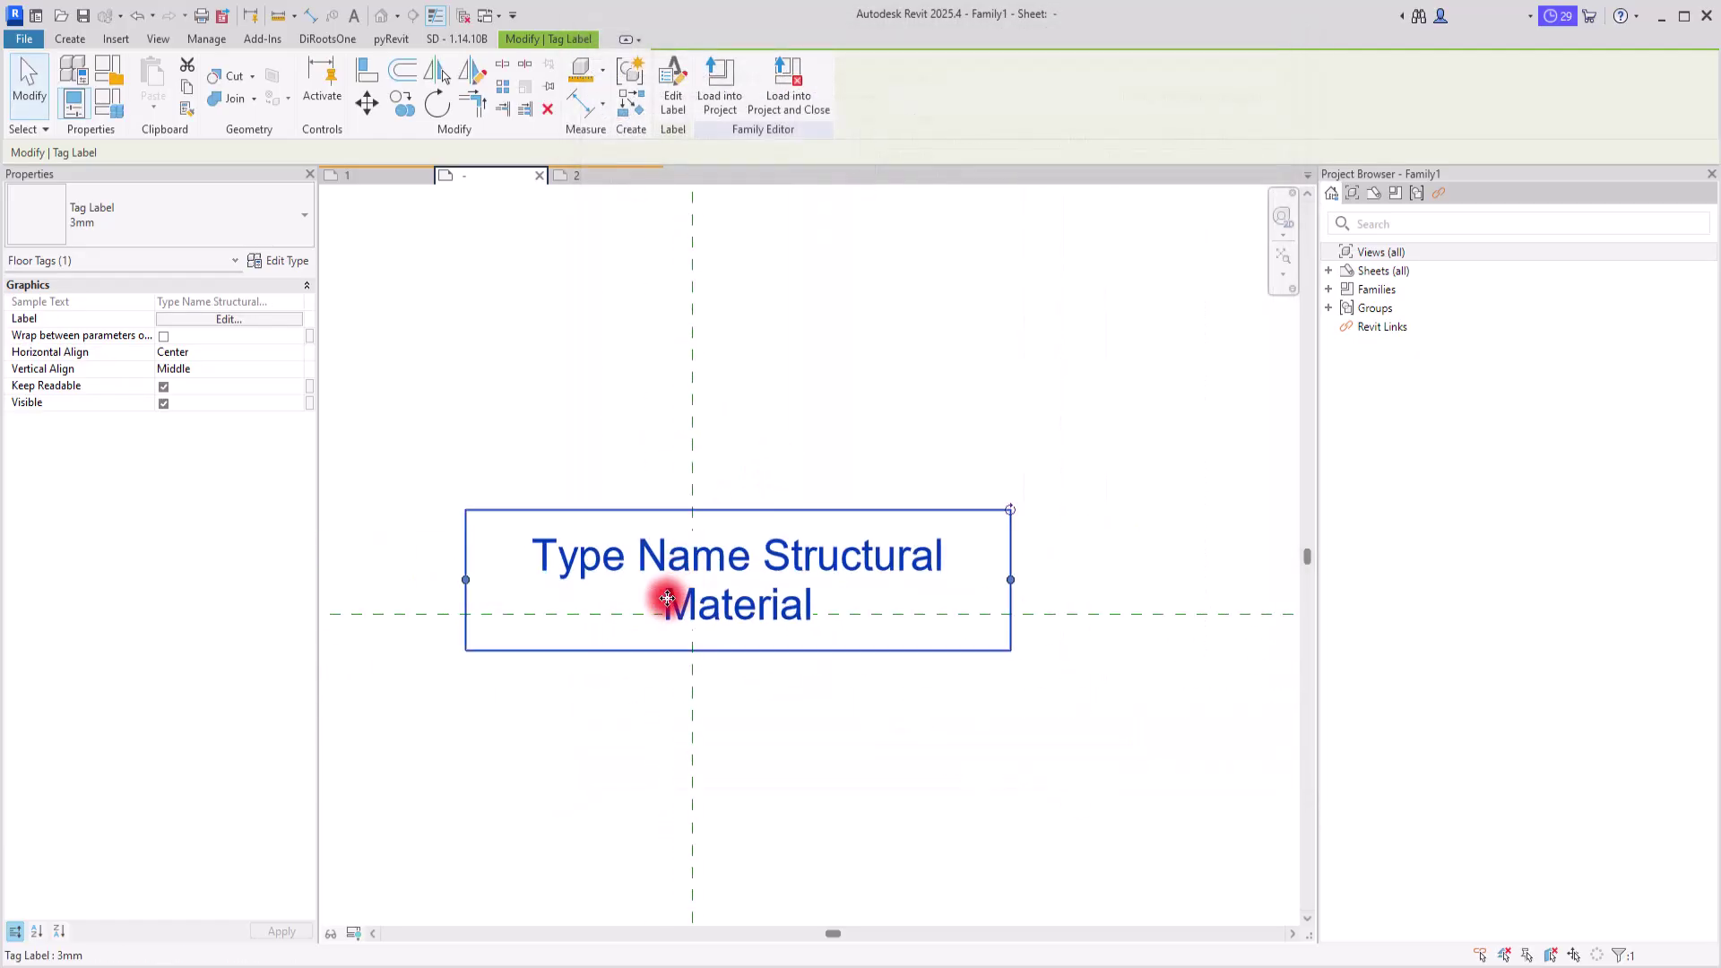
drag(1024, 587, 1216, 581)
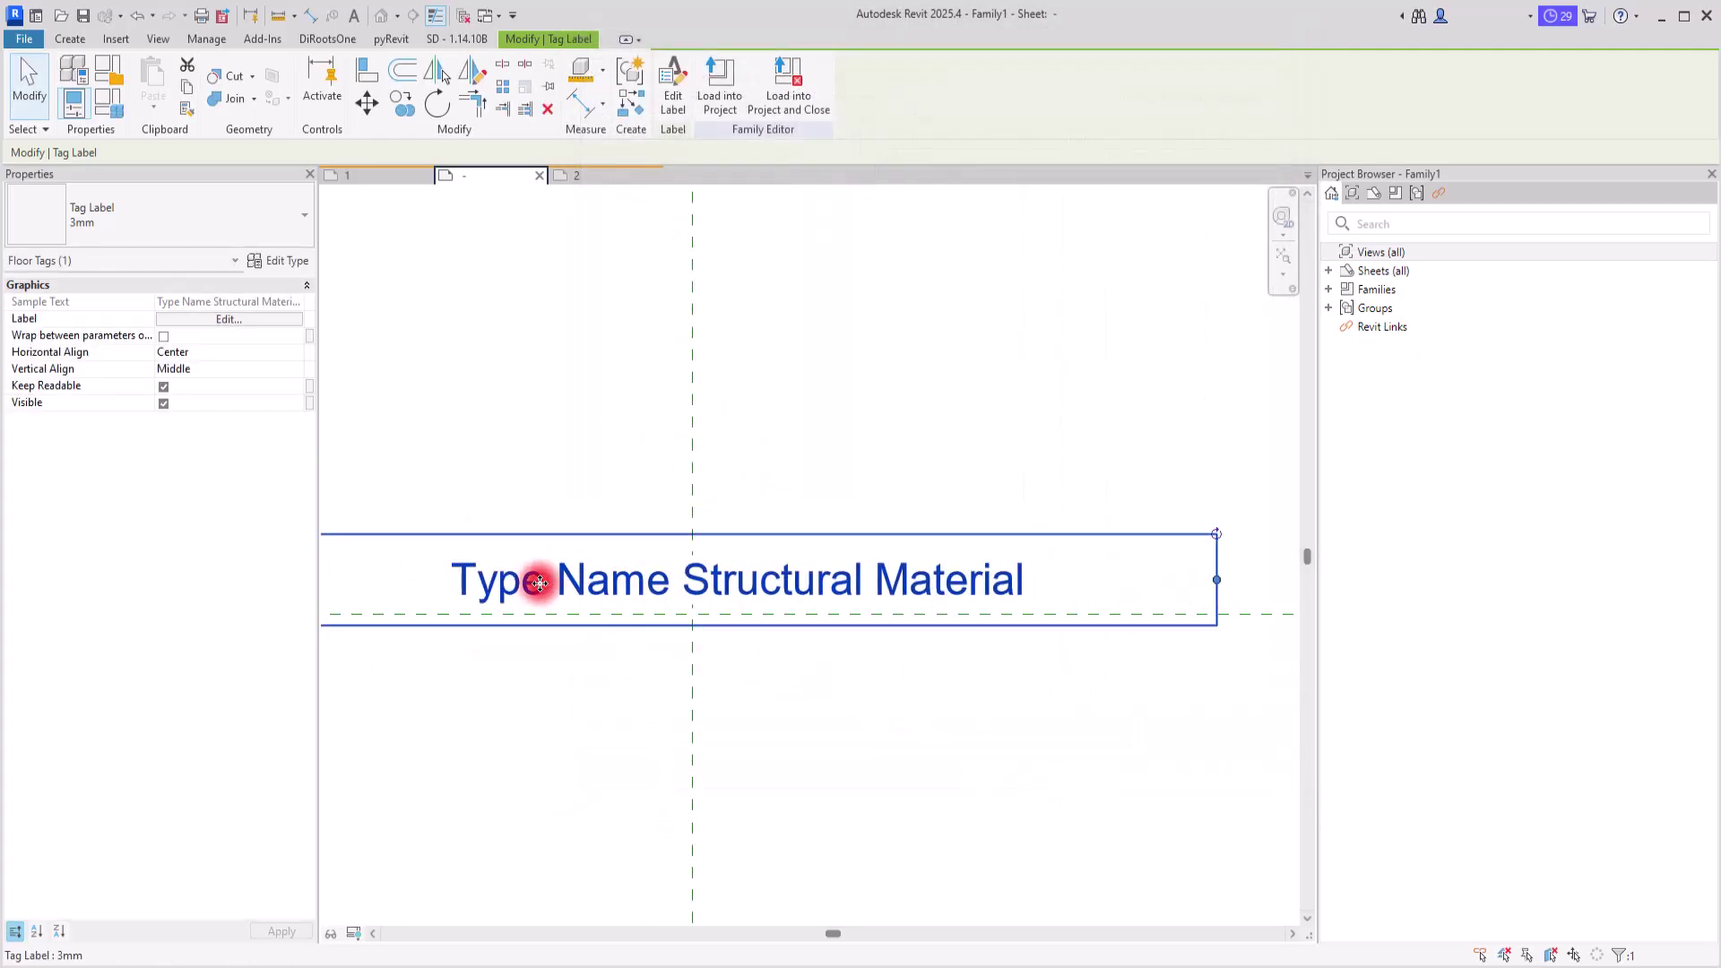
click(673, 85)
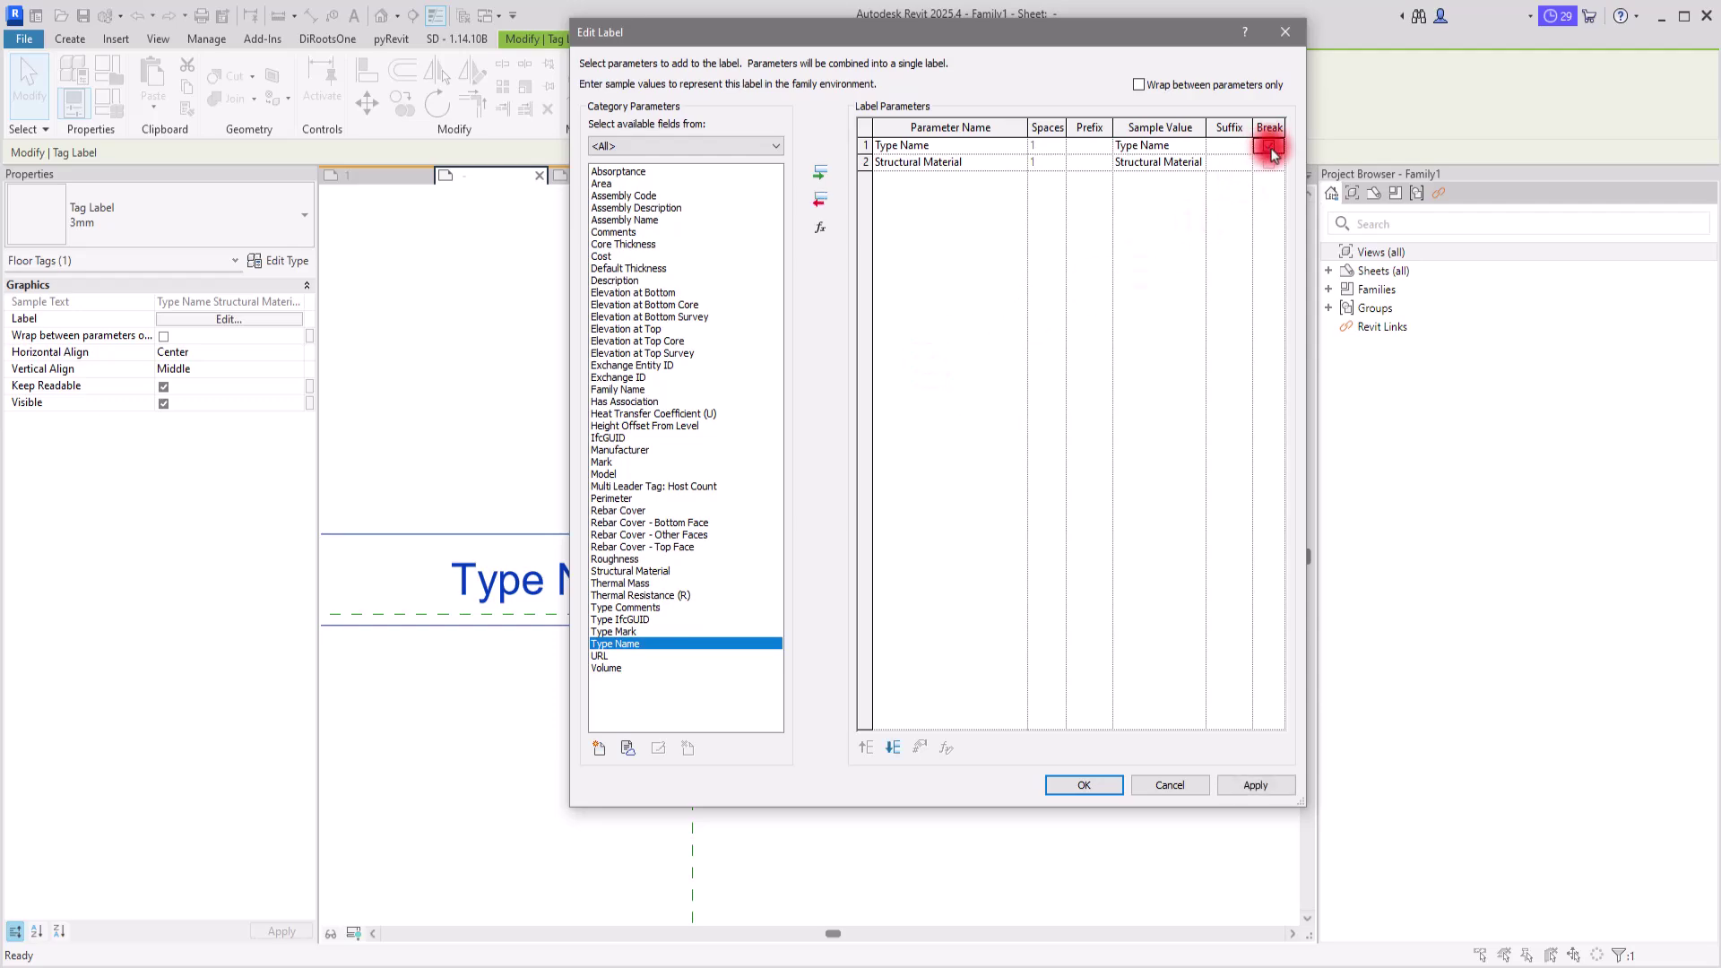
click(1083, 785)
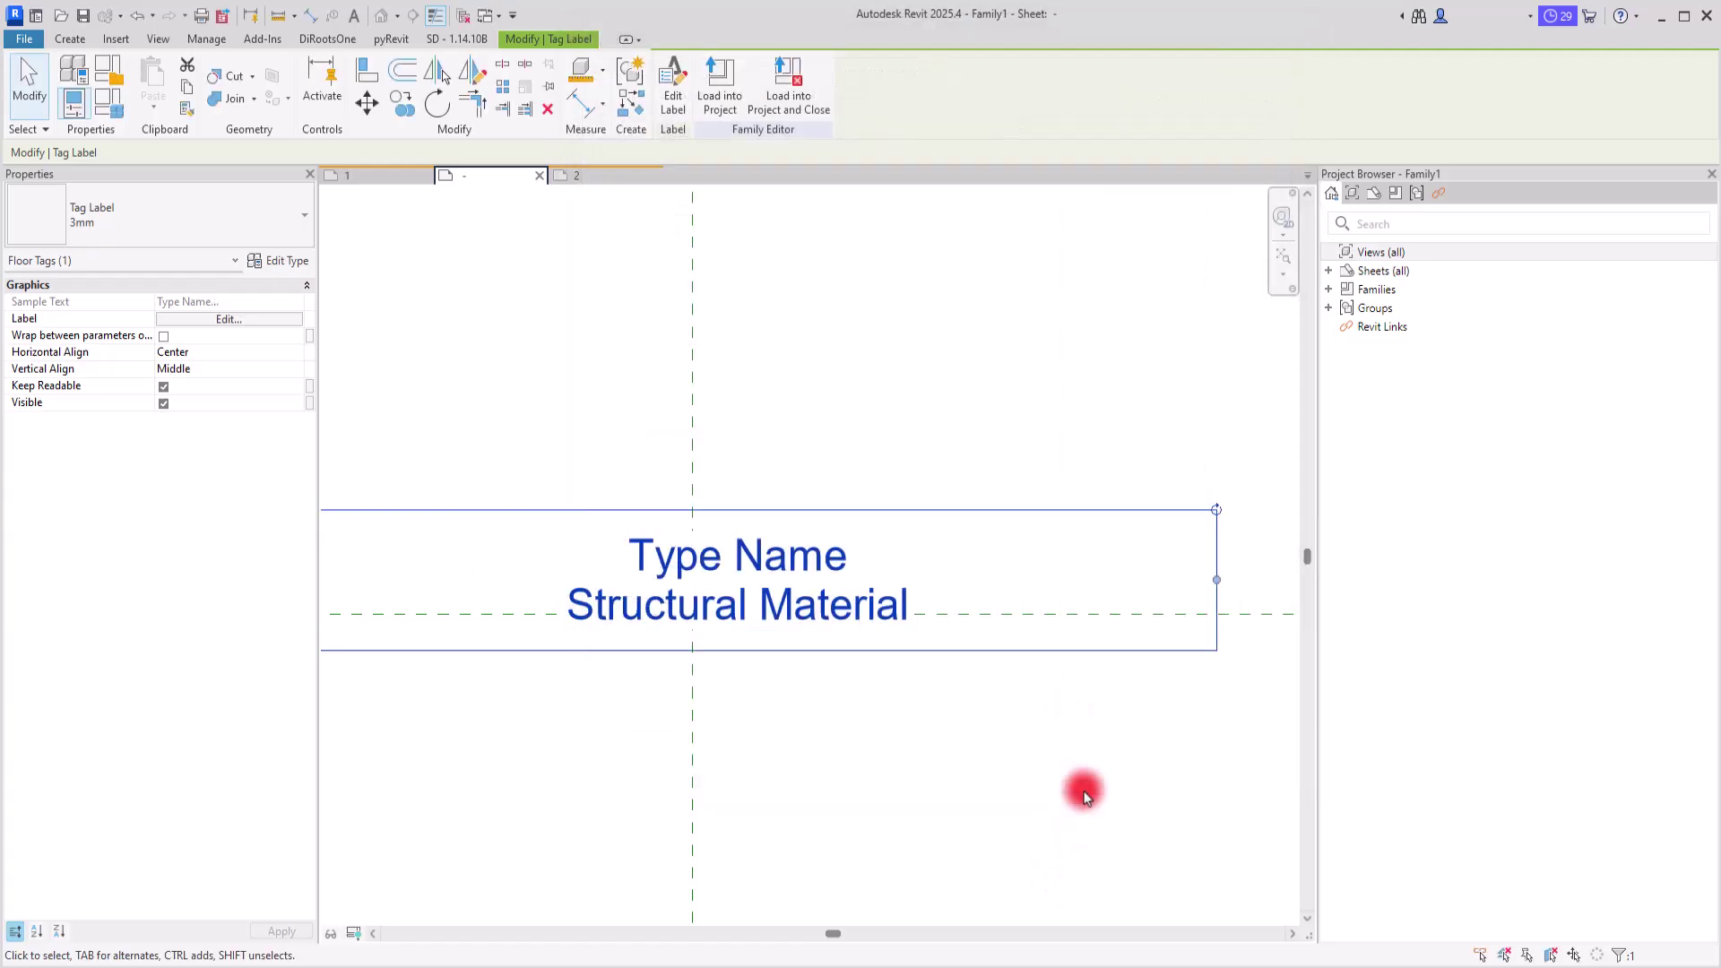
Load the two-line floor tag into the project, overwriting the existing version, and inspect the slab tag below grid G
click(720, 92)
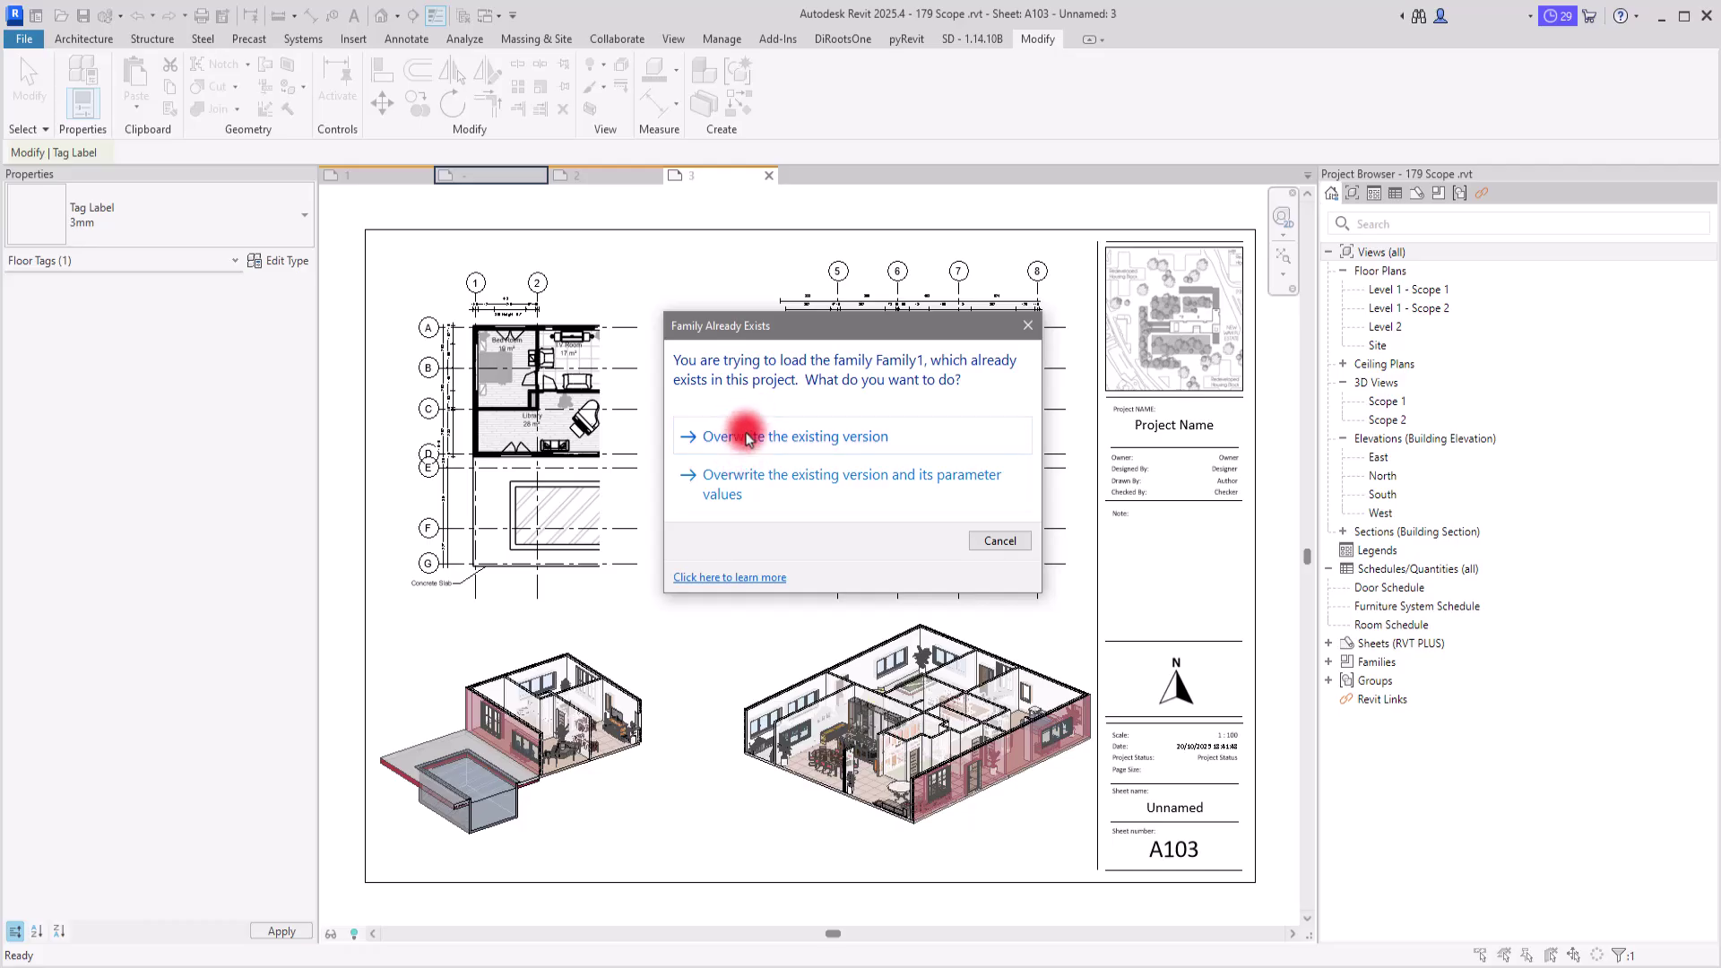
click(747, 438)
scroll(376, 587, up, 5)
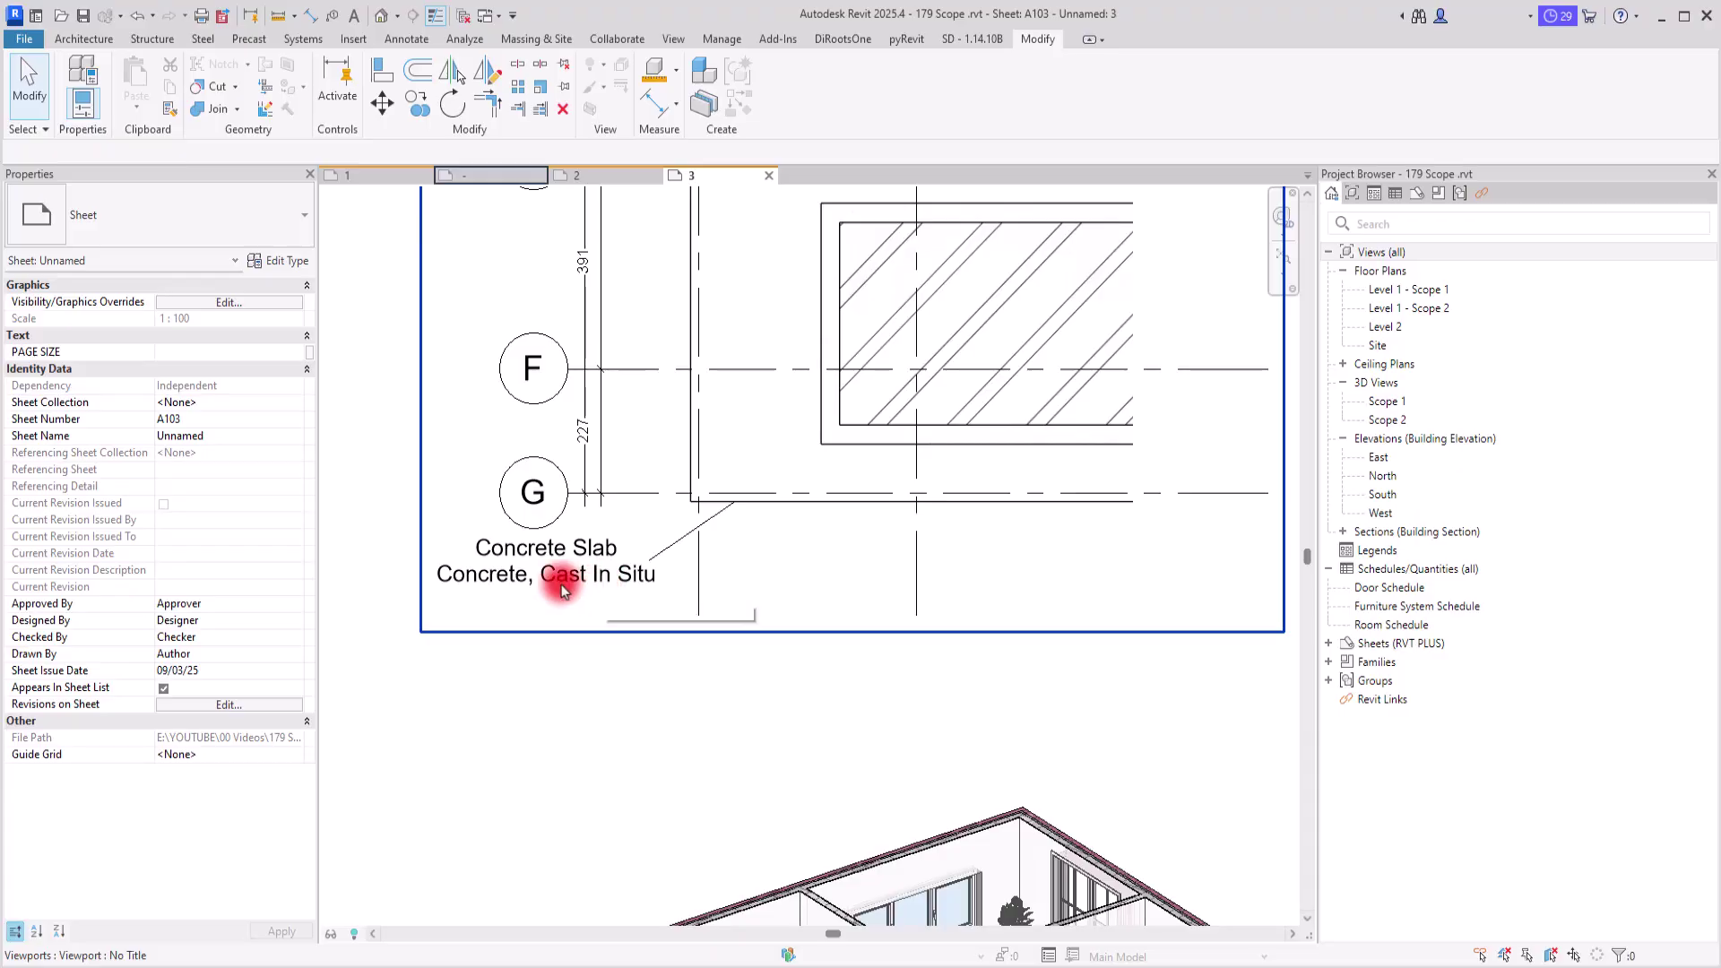
Activate the floor plan view on the sheet and open the layer structure of the Concrete Slab floor type
double_click(733, 439)
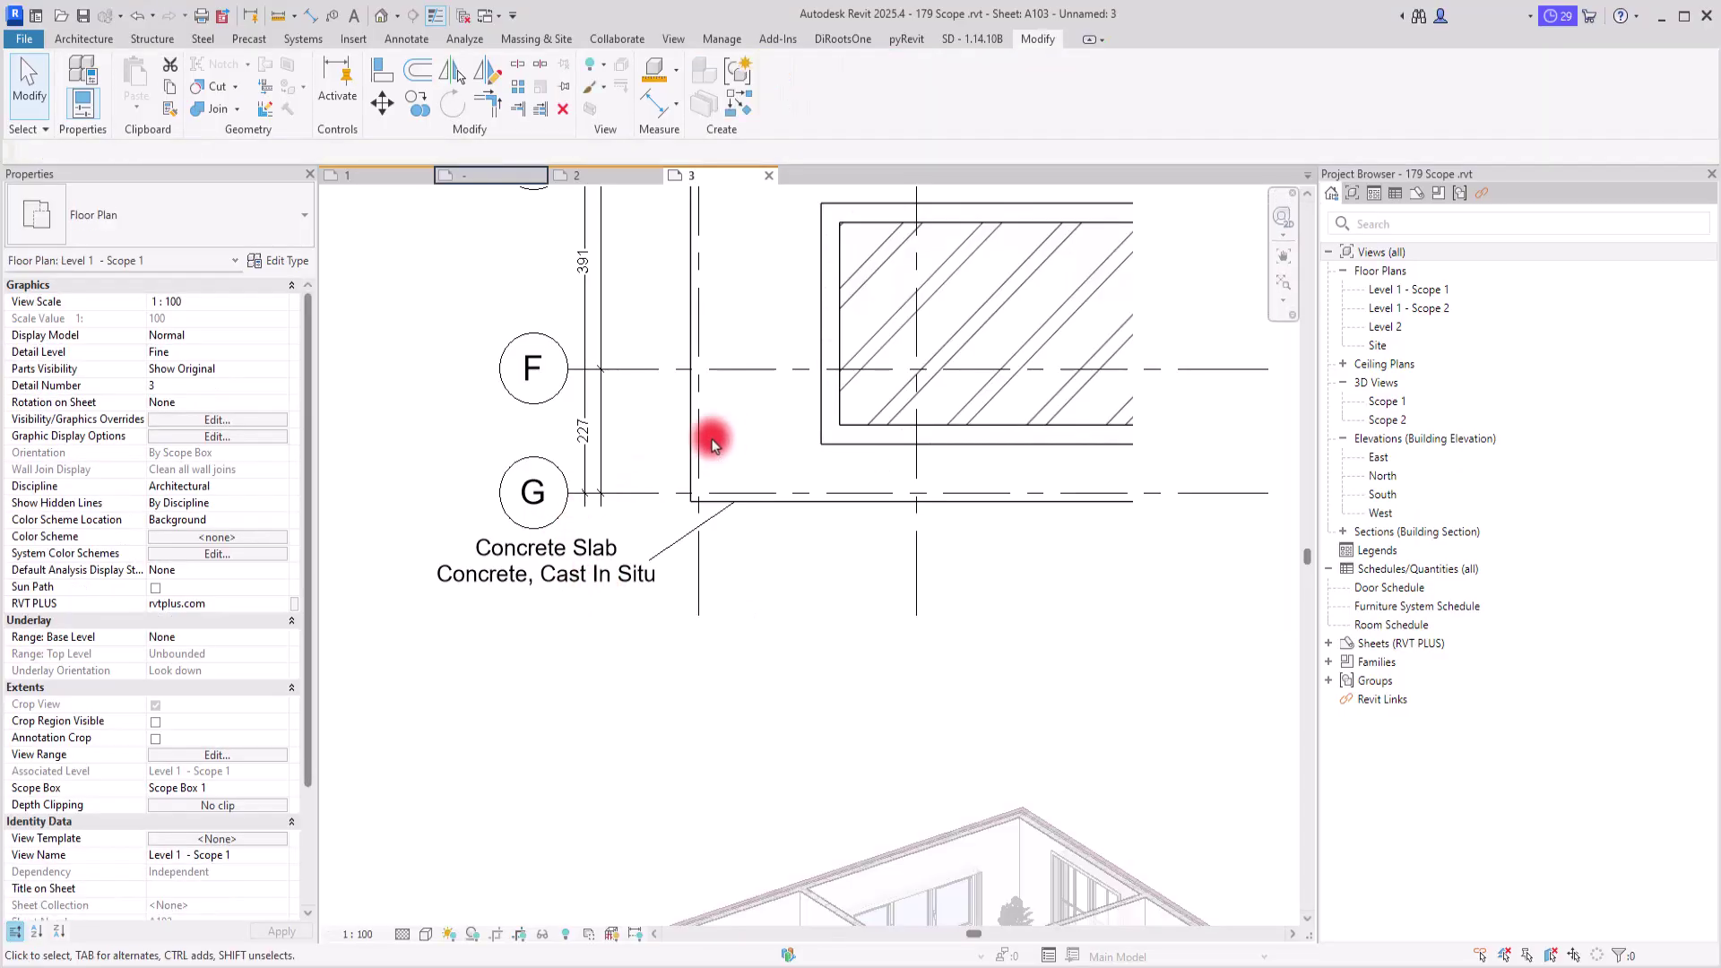
click(691, 430)
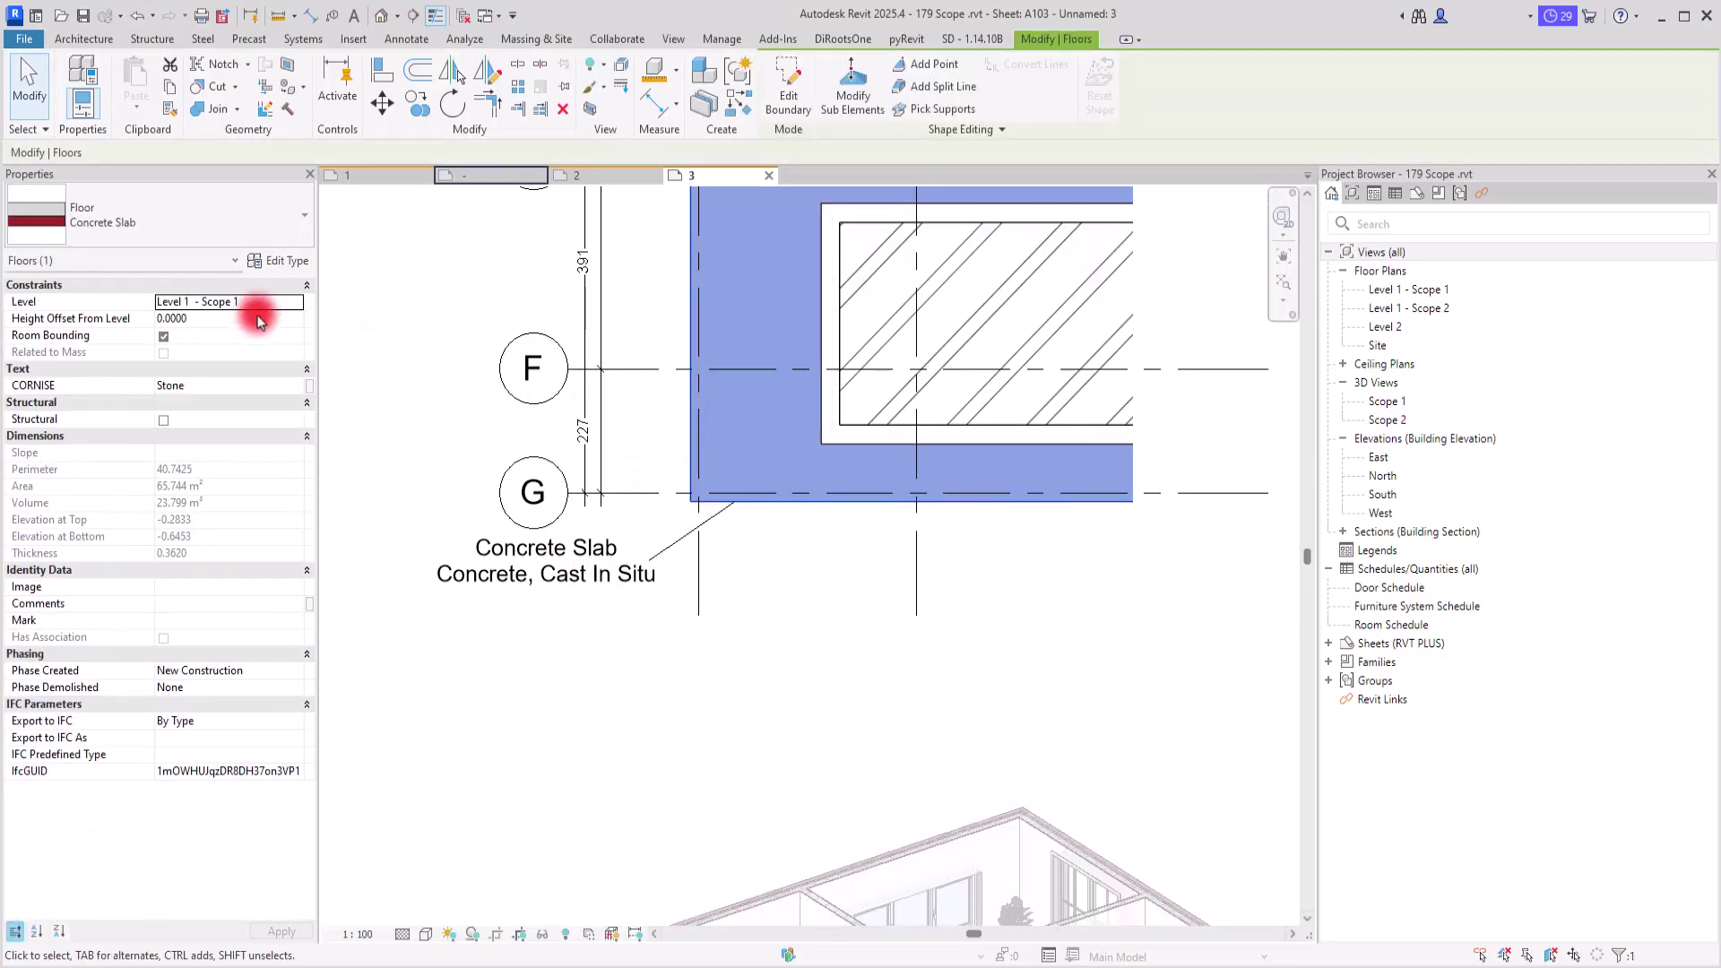
click(262, 260)
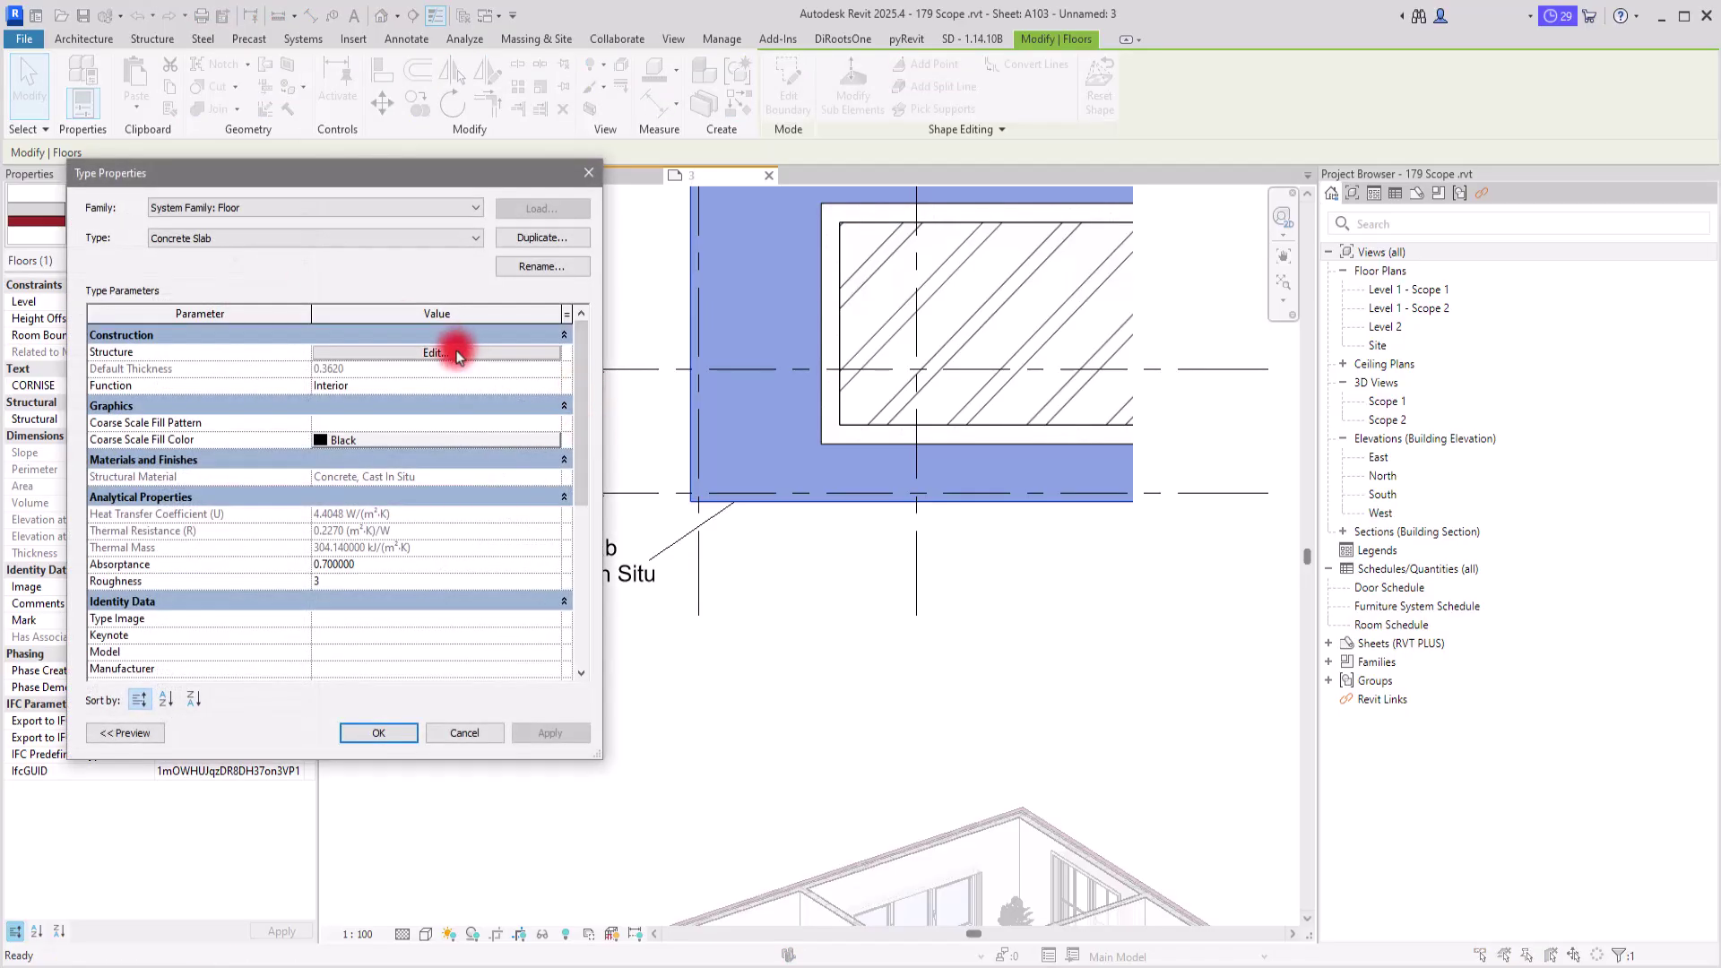
click(457, 355)
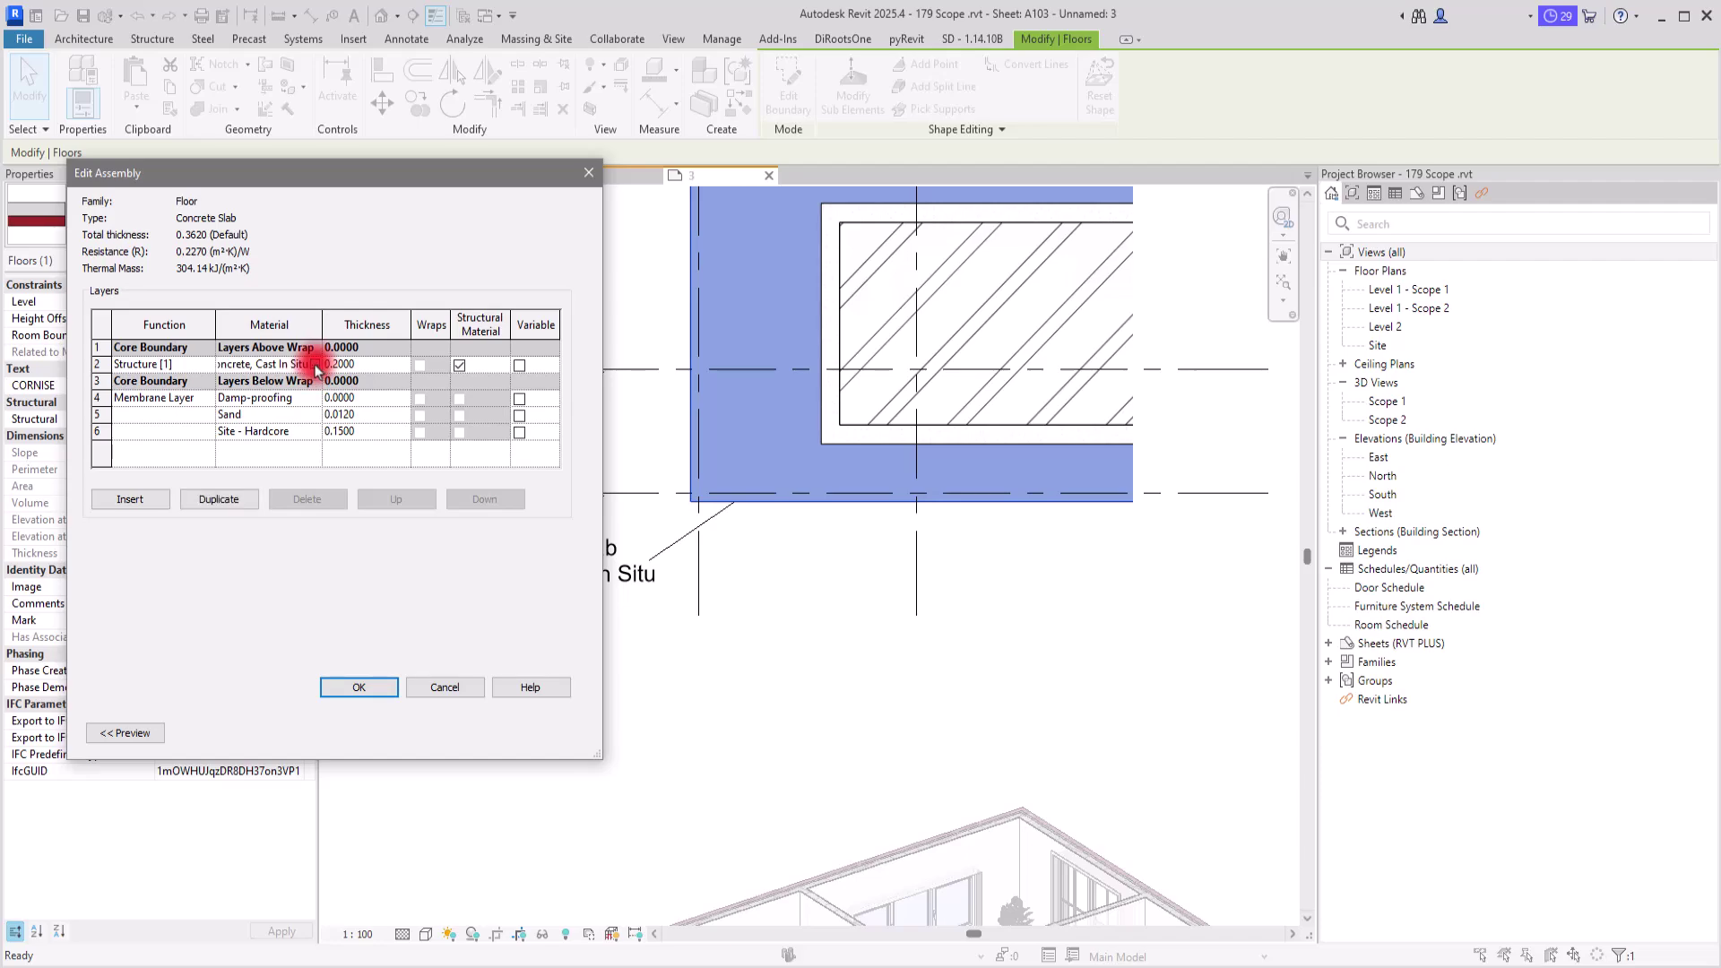
Set the material of the slab's Structure [1] layer to Concrete Masonry Units and apply the type change
click(316, 364)
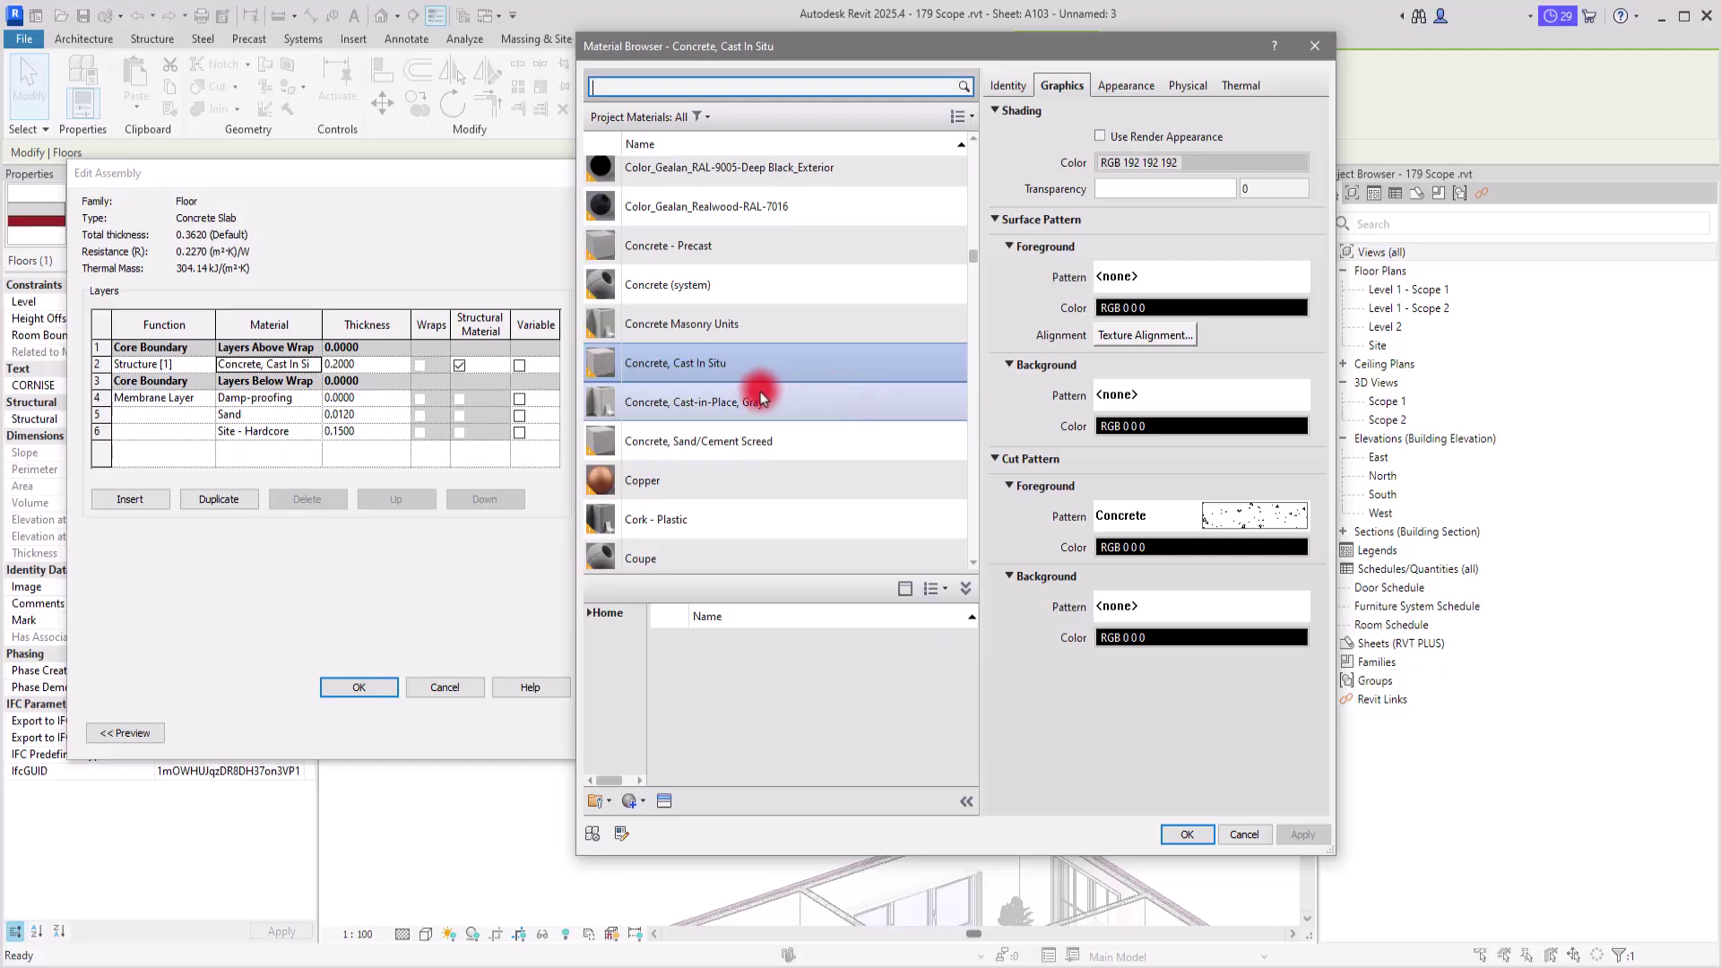
scroll(768, 476, down, 10)
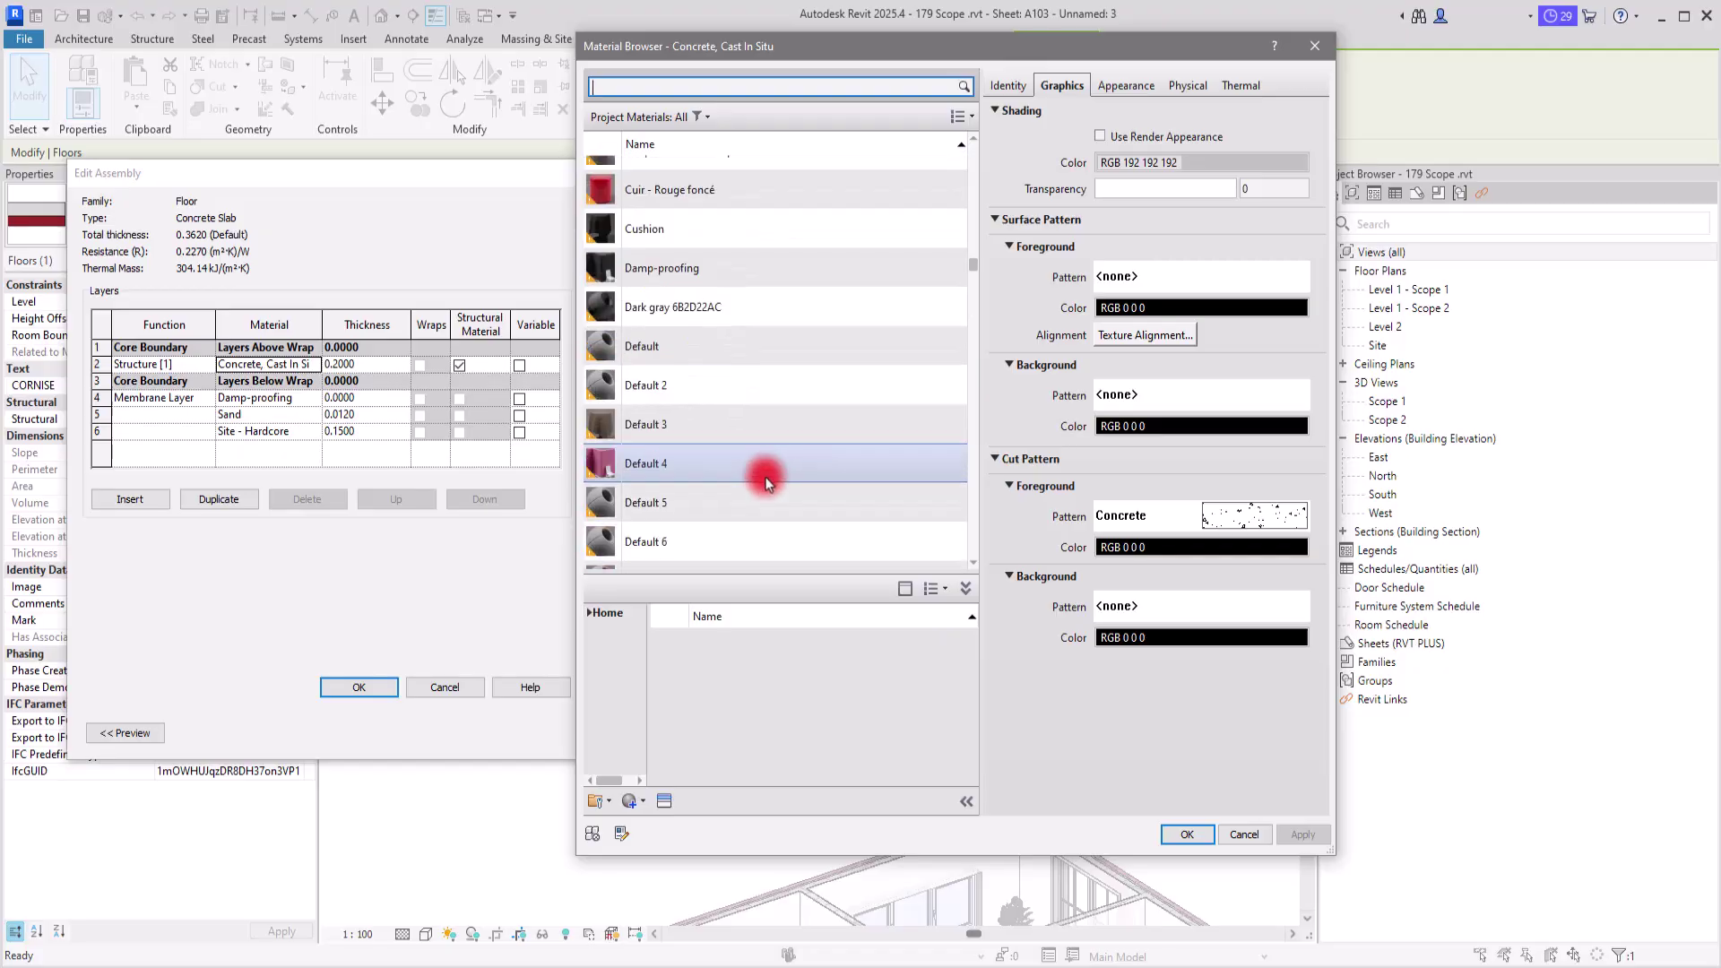
scroll(767, 482, down, 6)
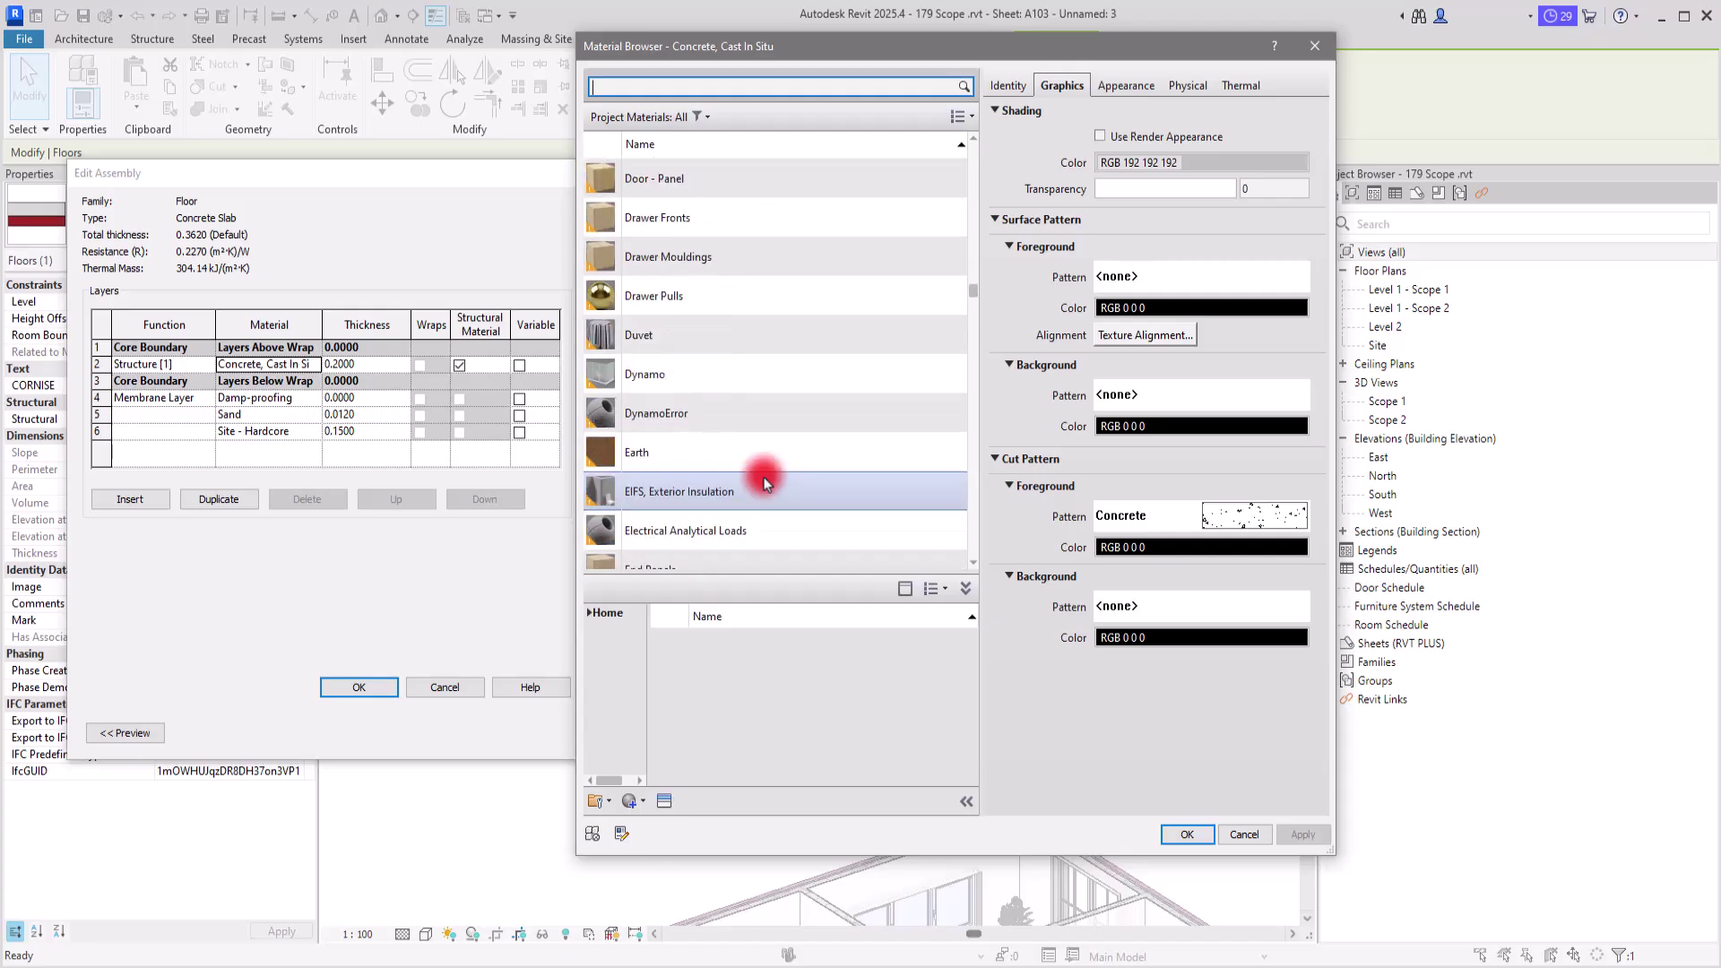
scroll(767, 482, down, 5)
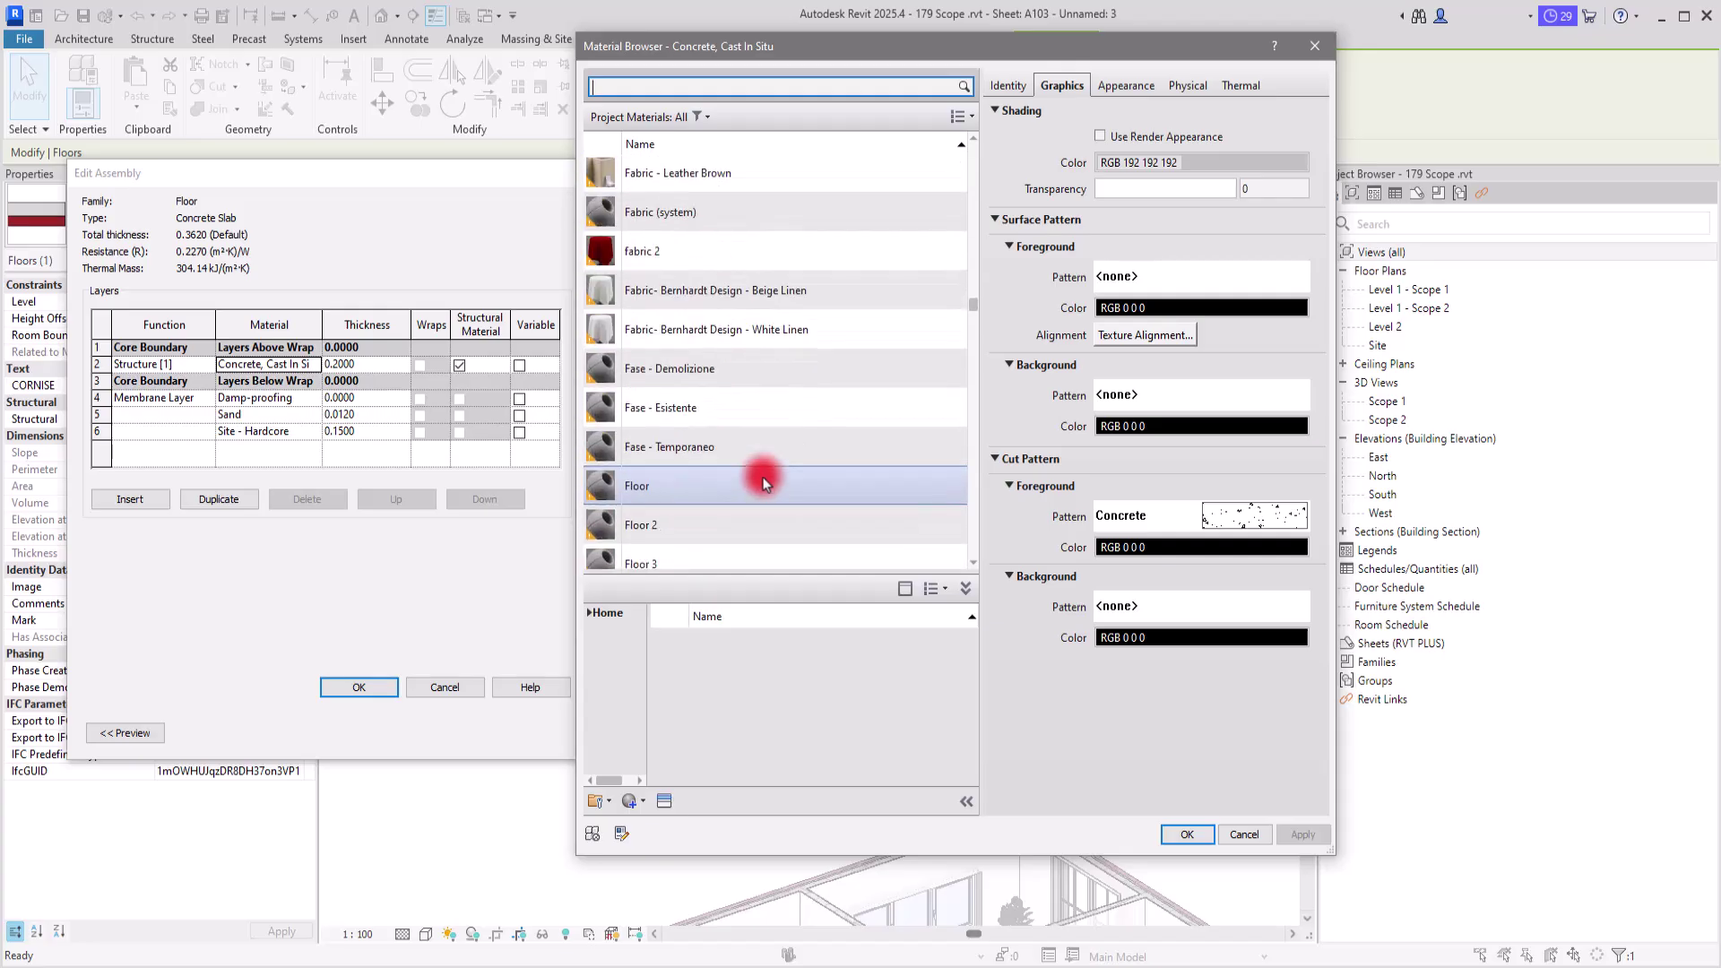
scroll(763, 484, down, 12)
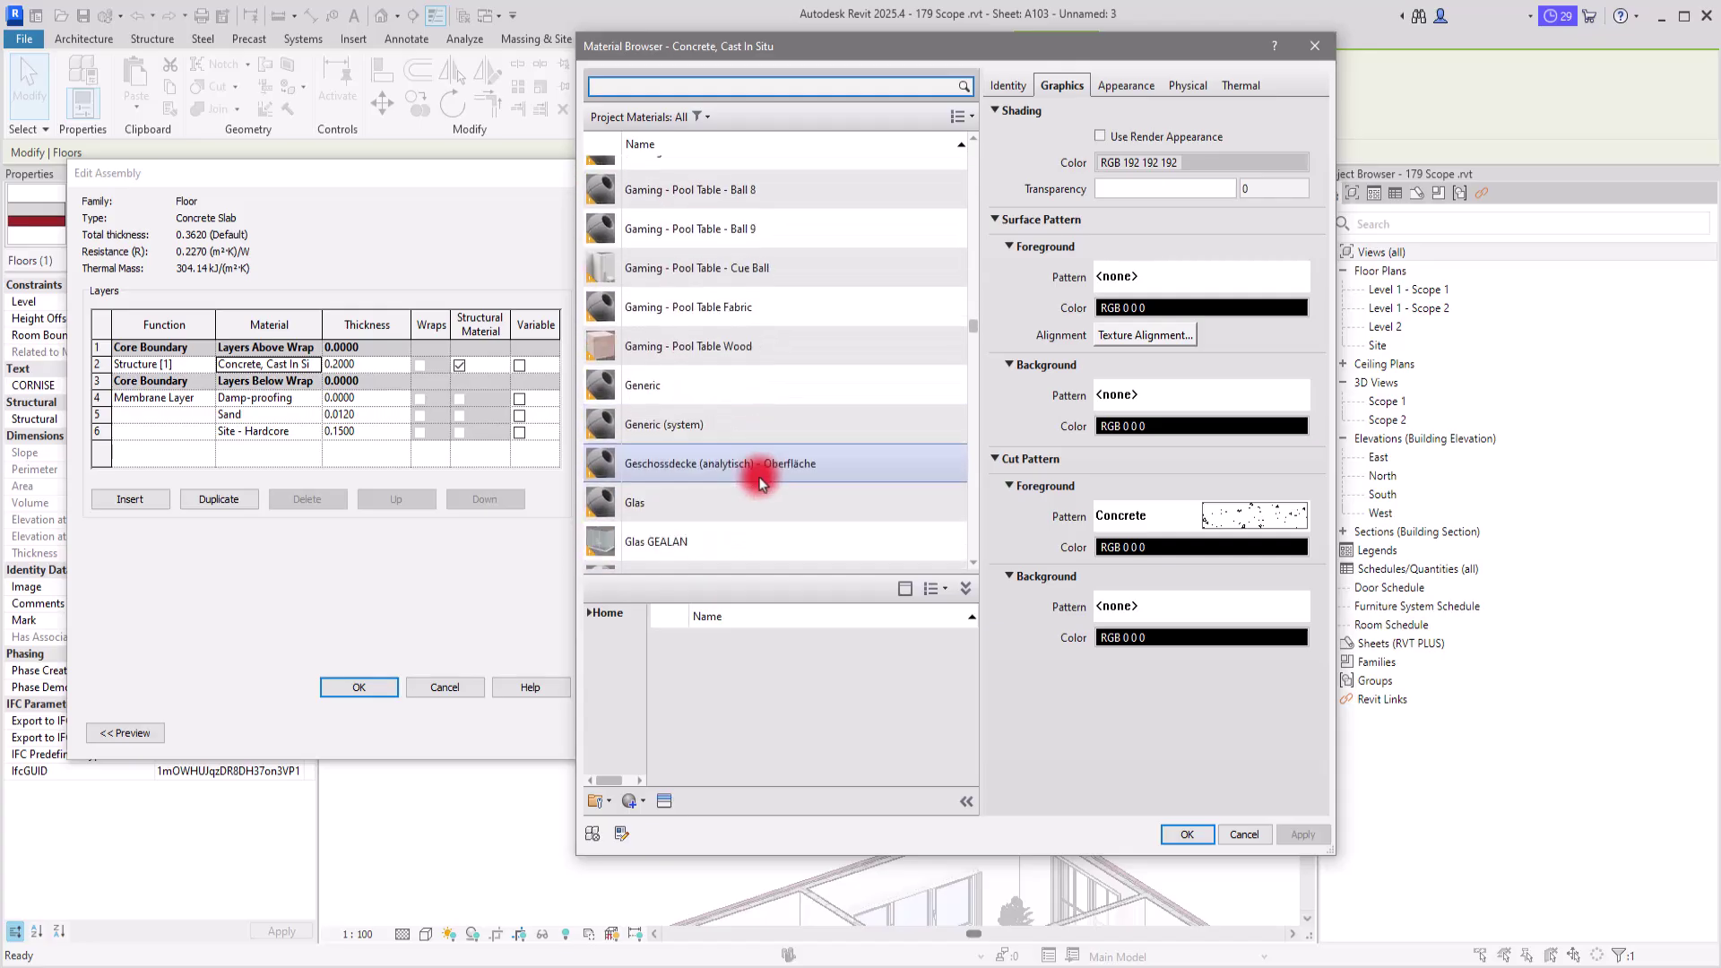
scroll(758, 484, down, 4)
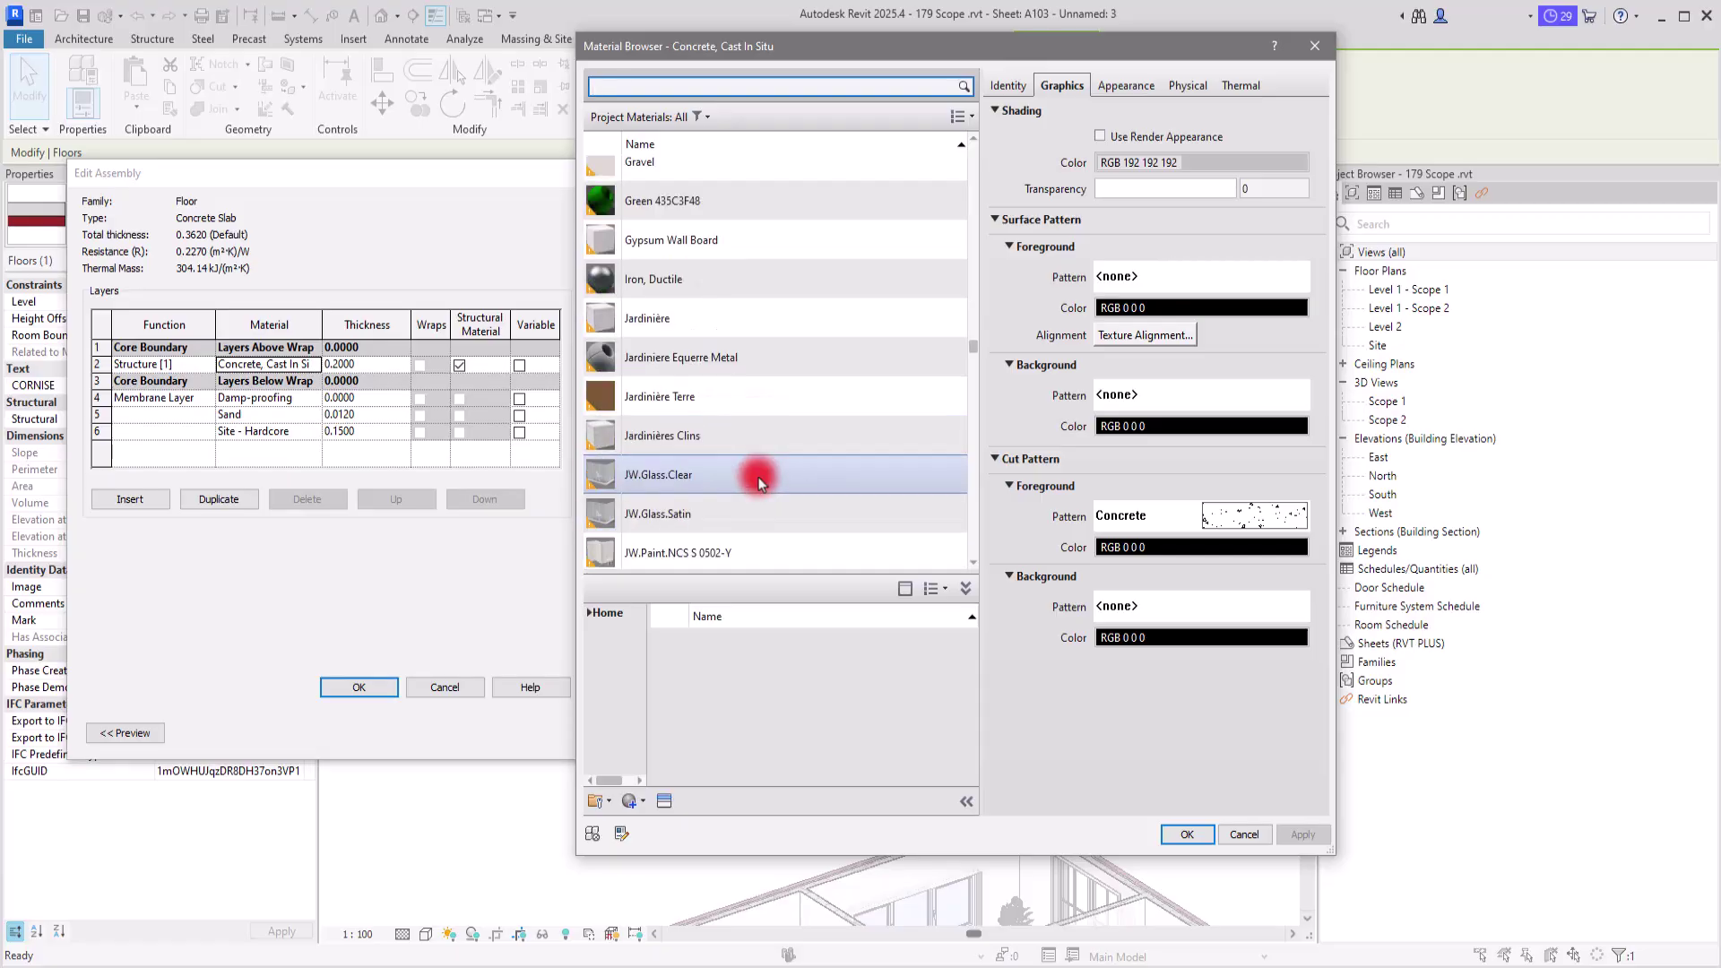
scroll(758, 484, down, 4)
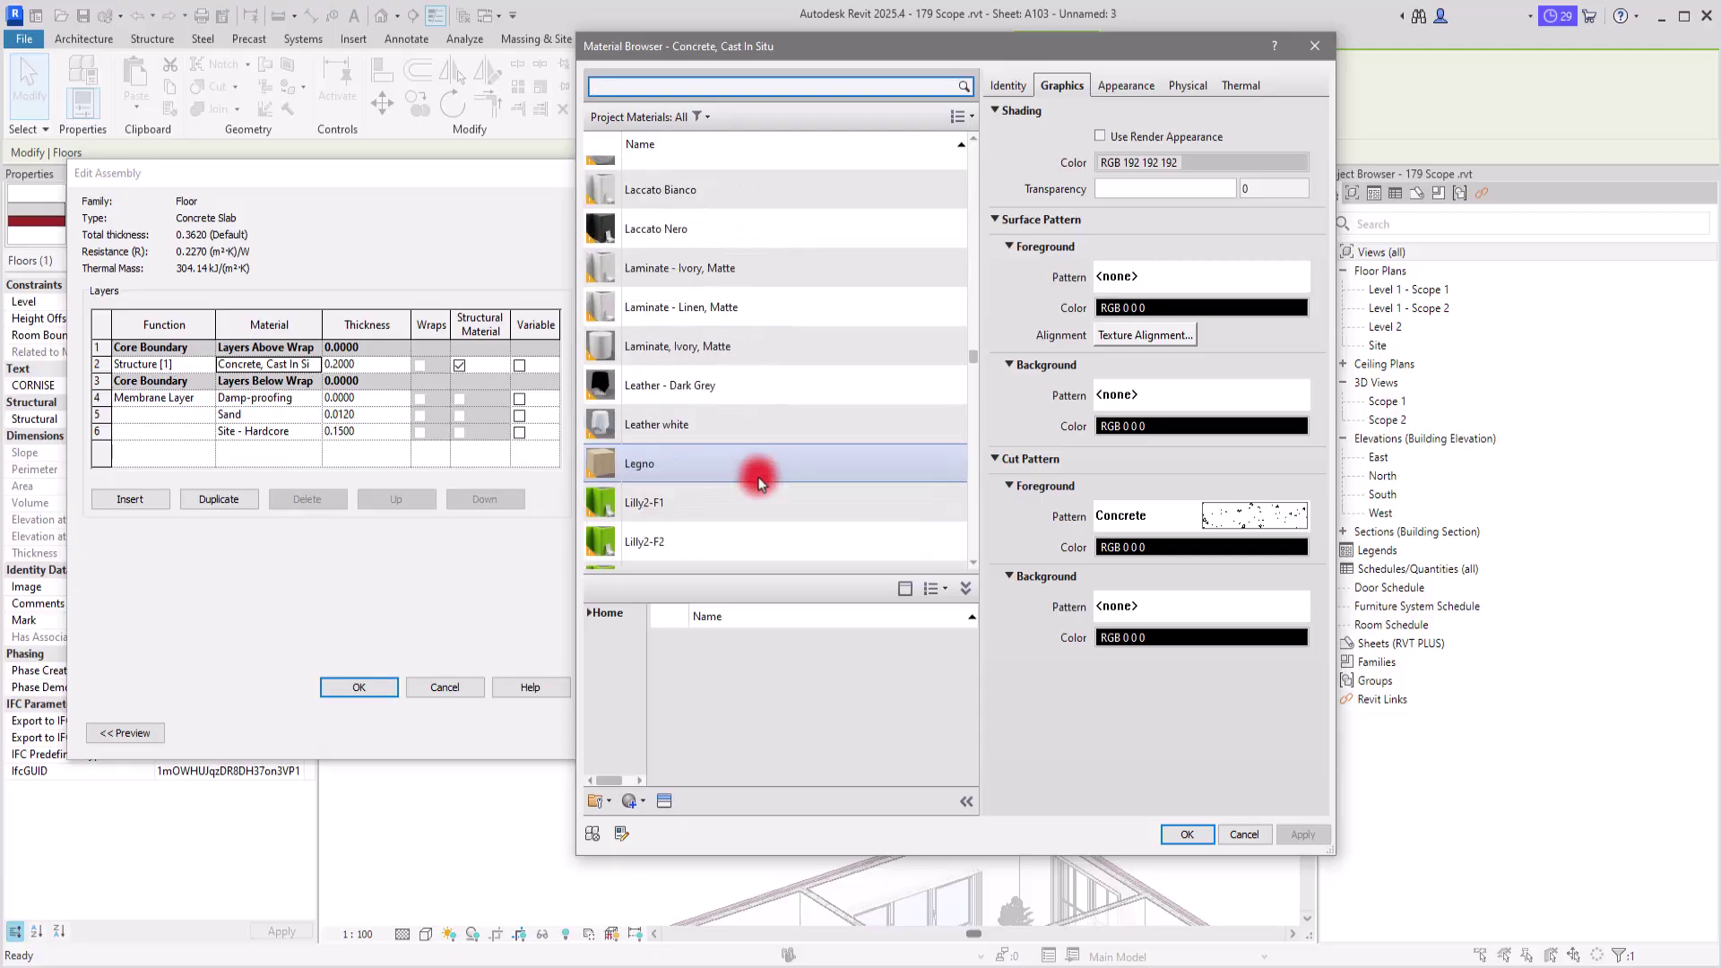
scroll(758, 484, up, 4)
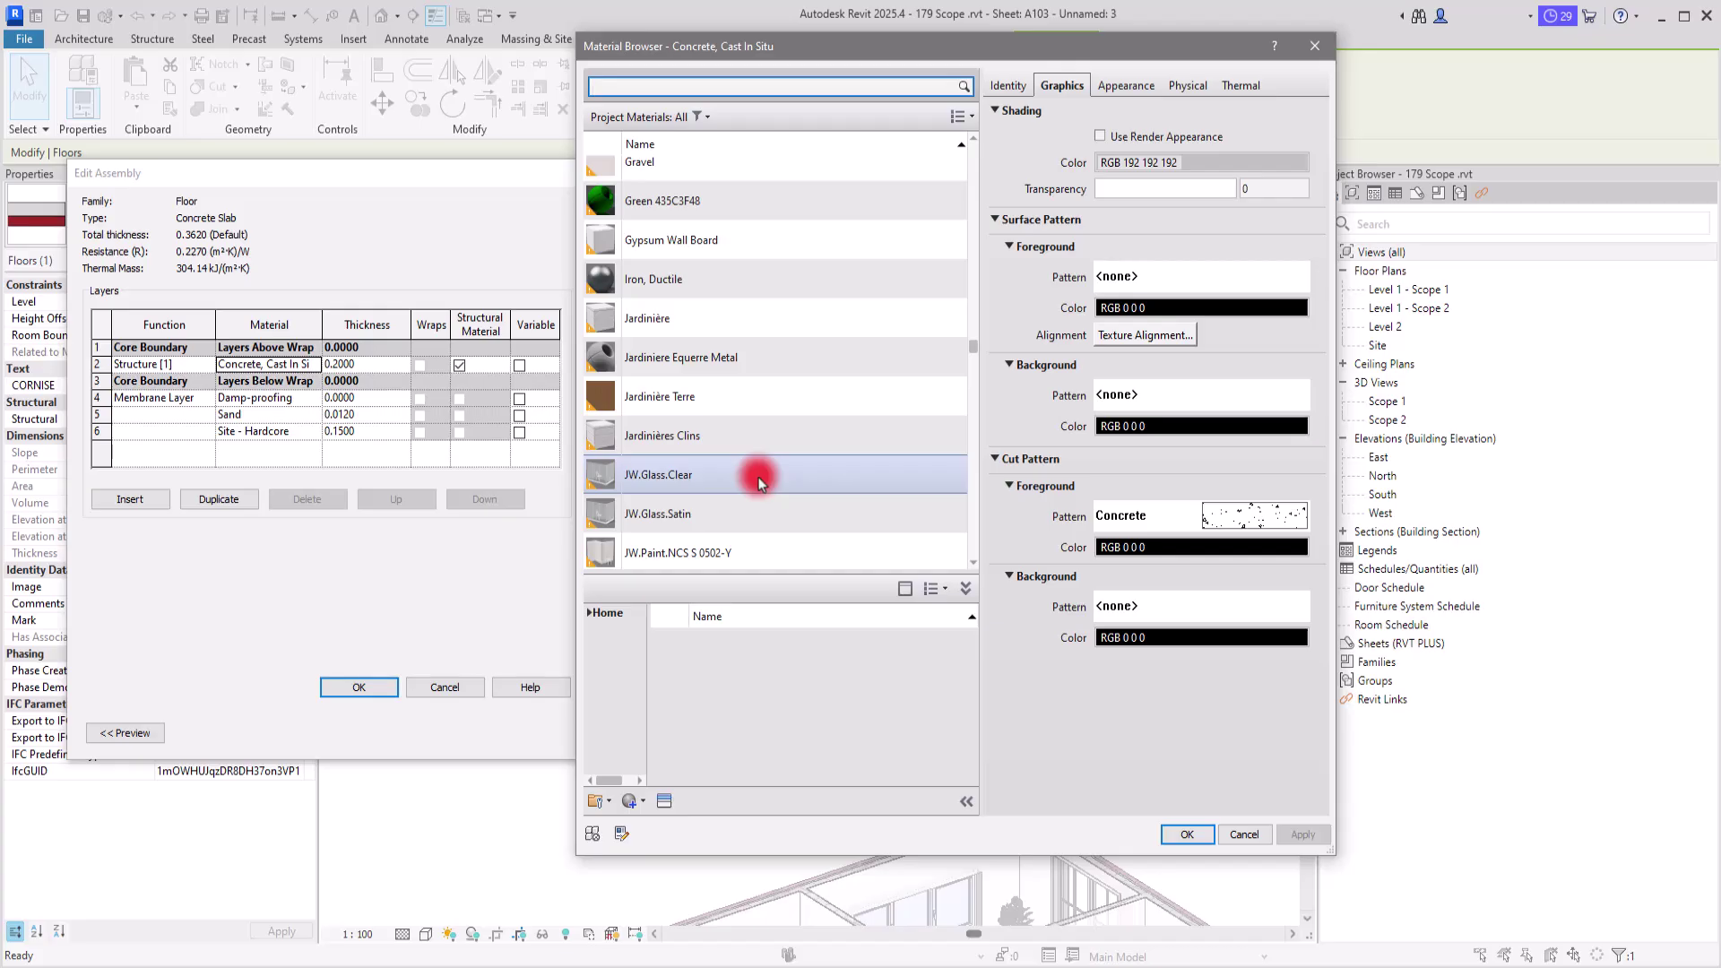
scroll(758, 484, down, 10)
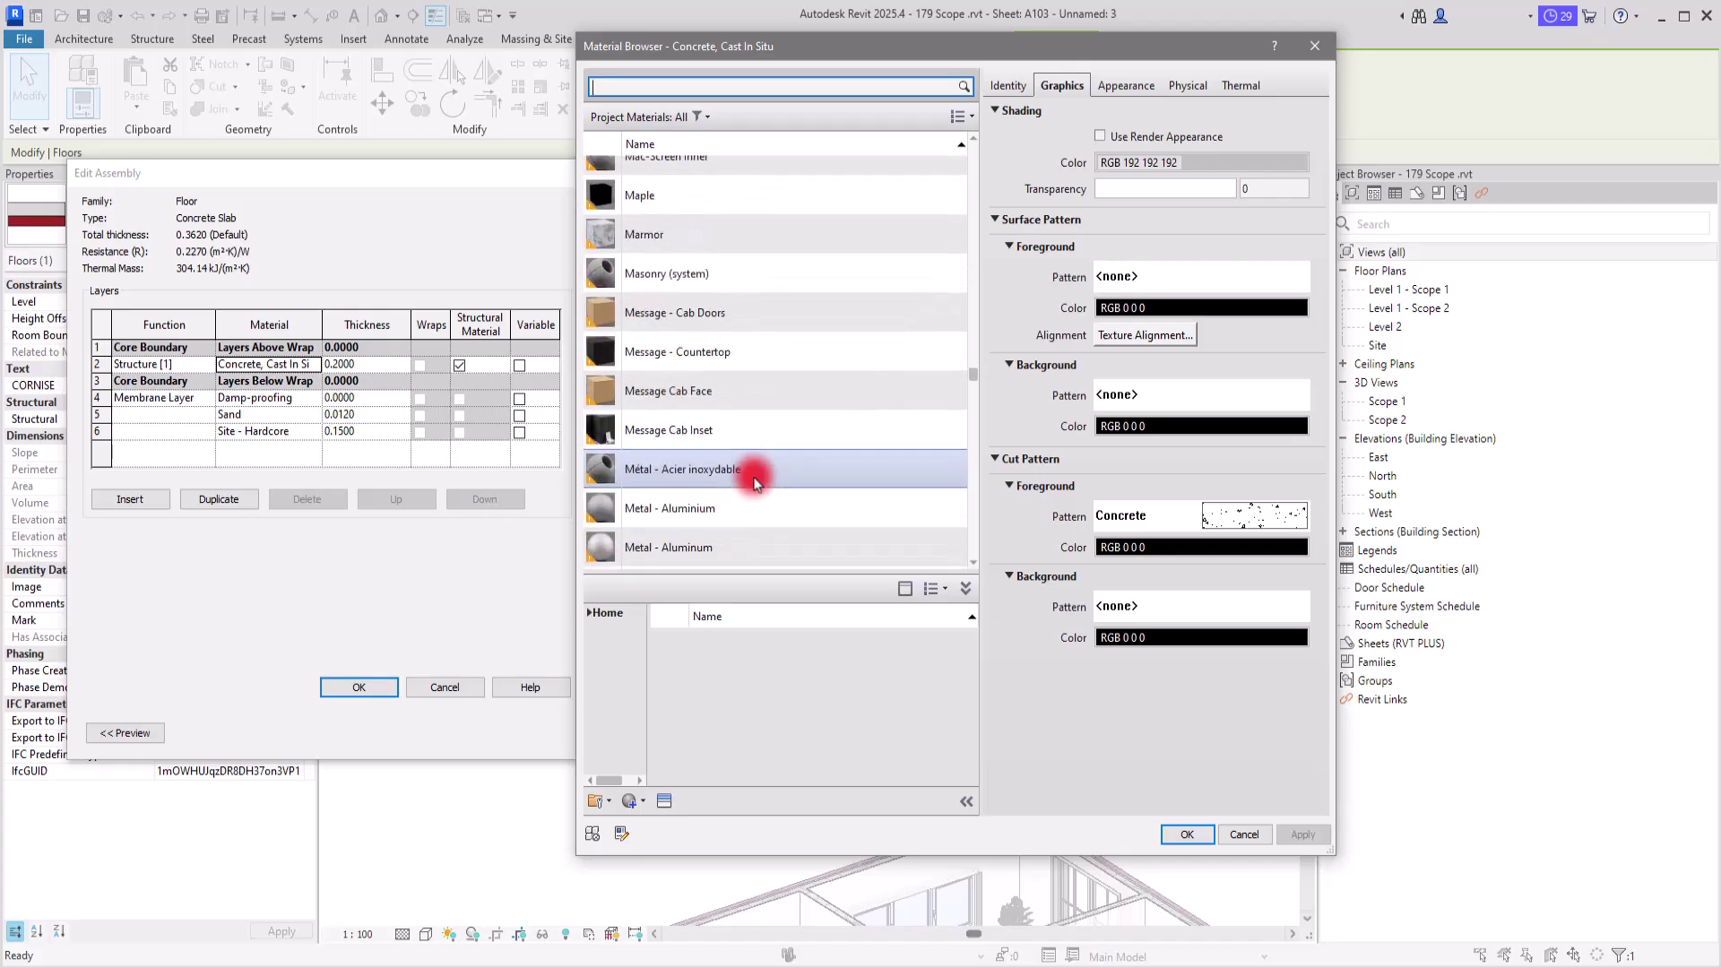
scroll(752, 484, down, 8)
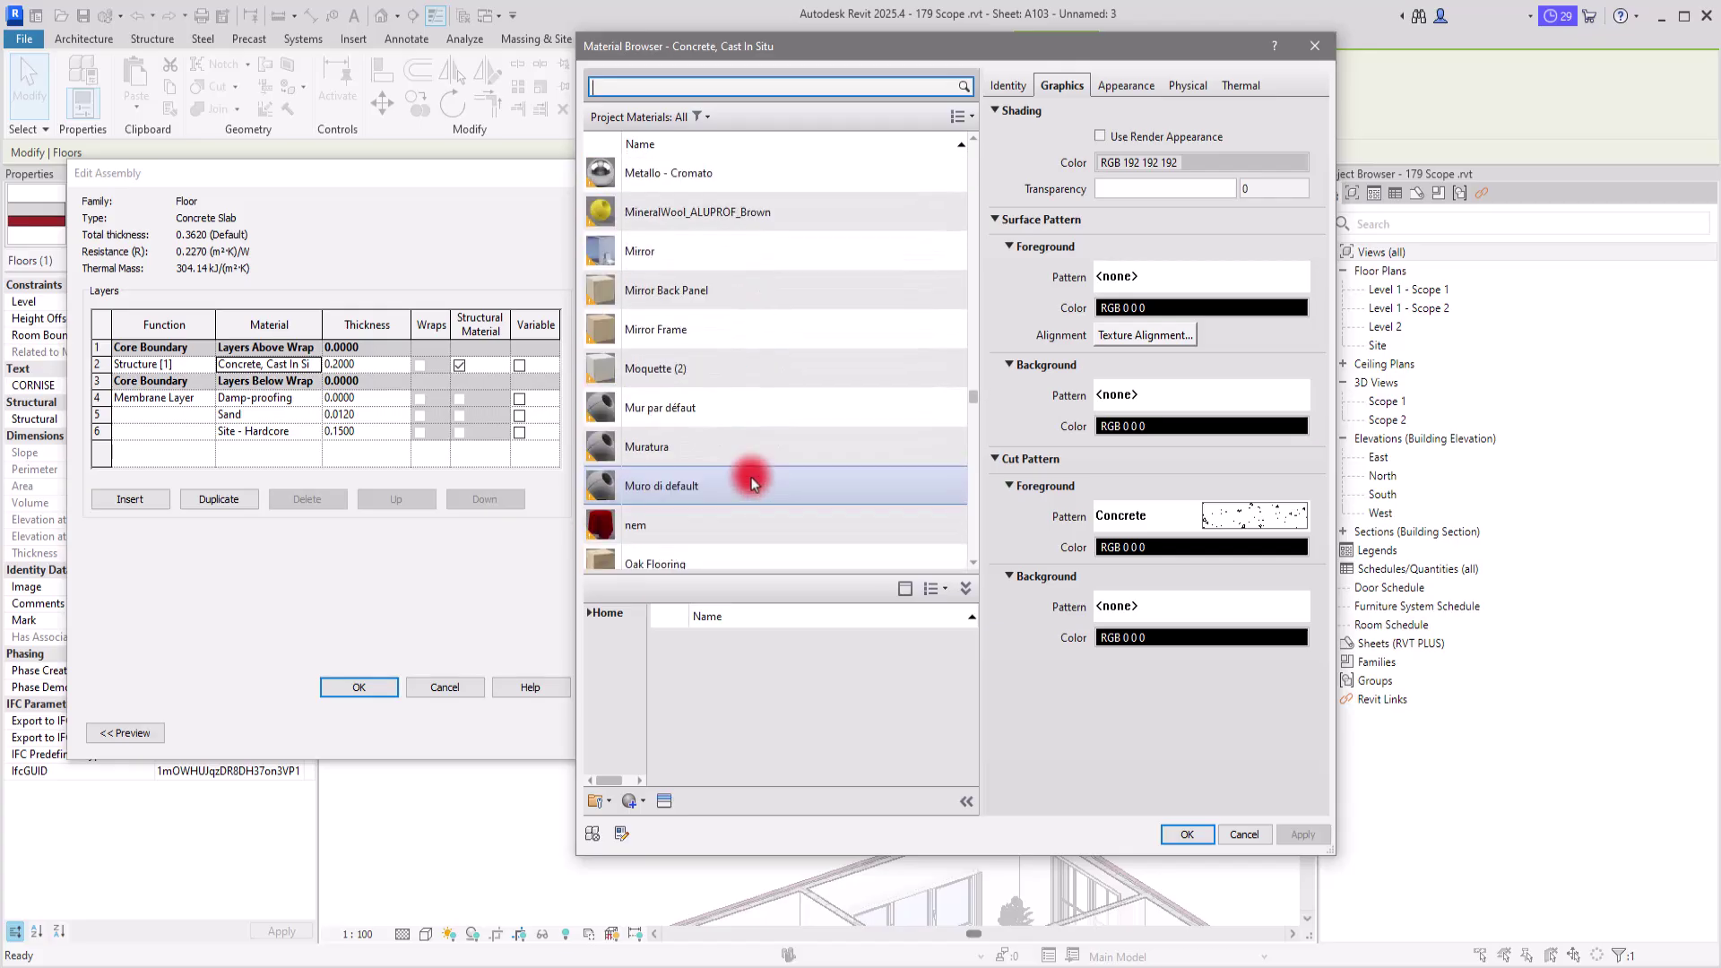
scroll(750, 484, down, 8)
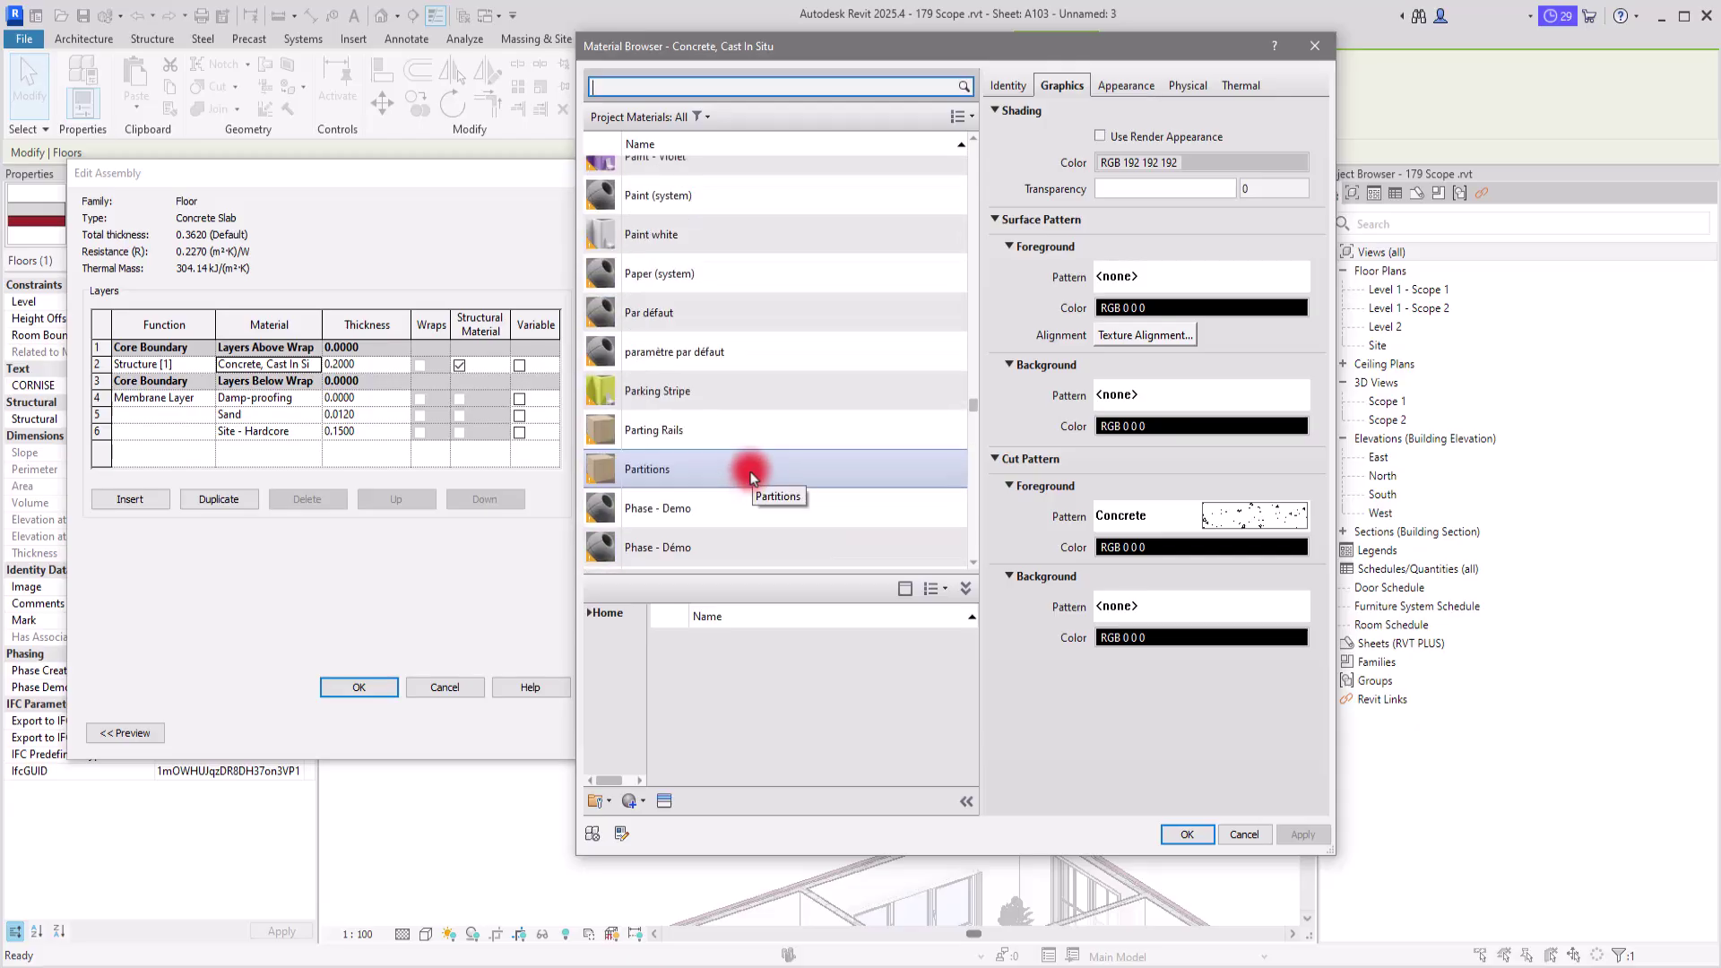
scroll(748, 479, up, 20)
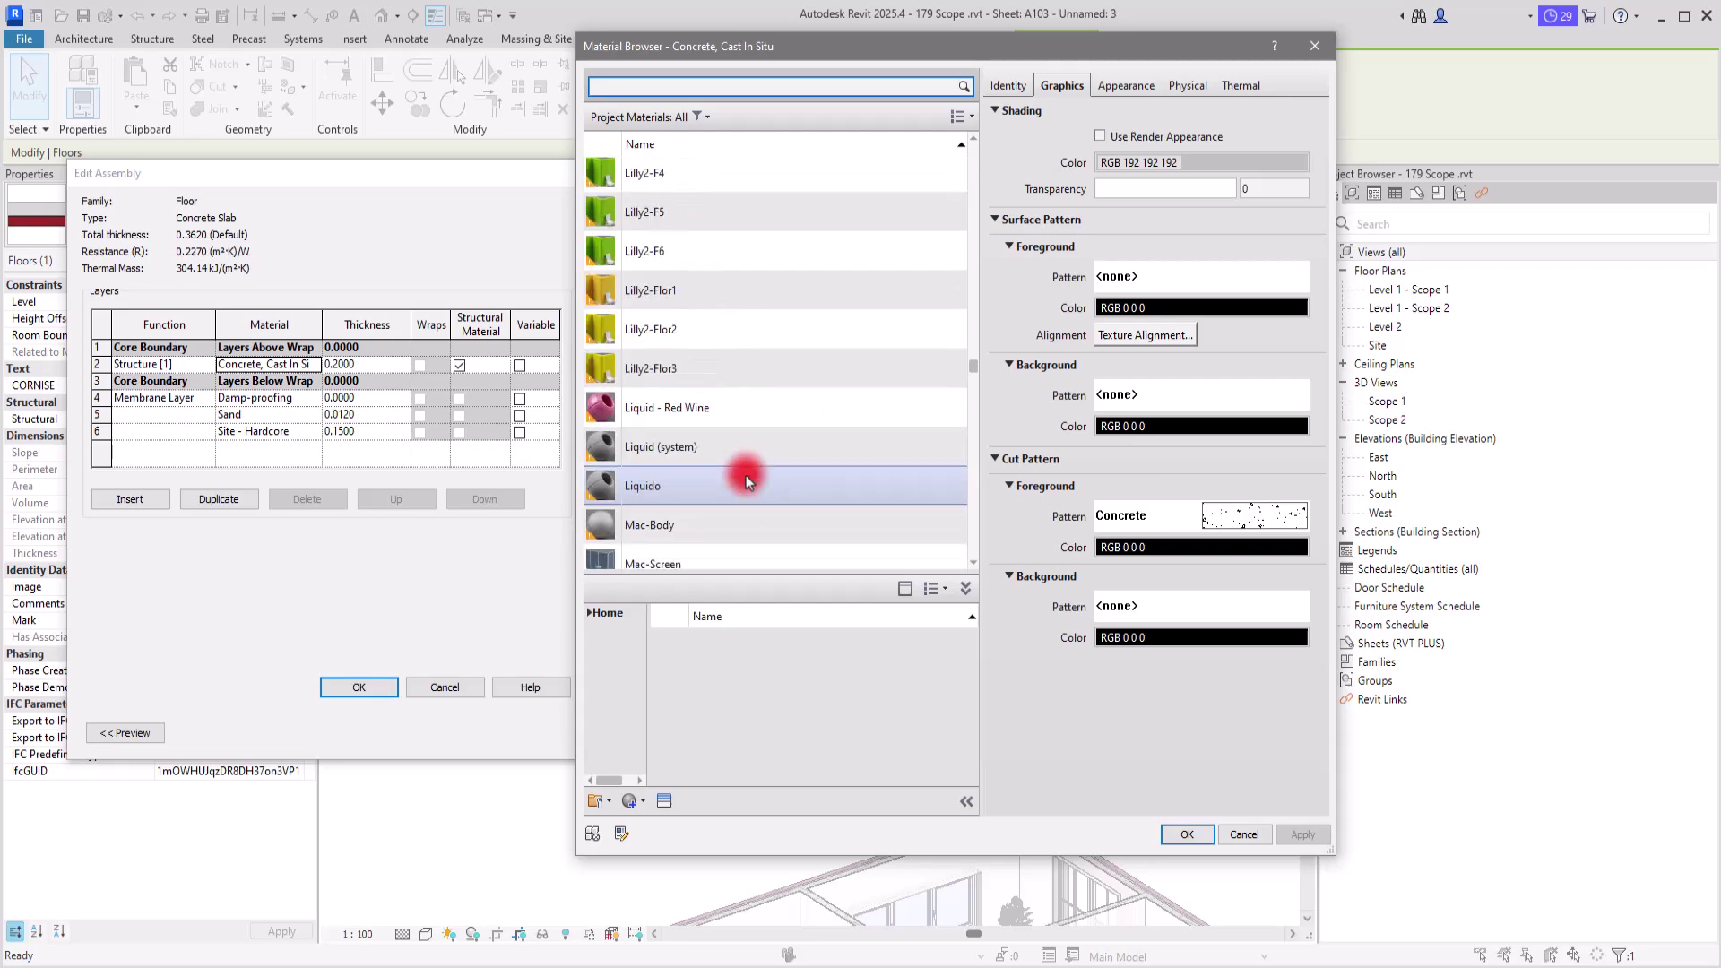
scroll(745, 479, up, 20)
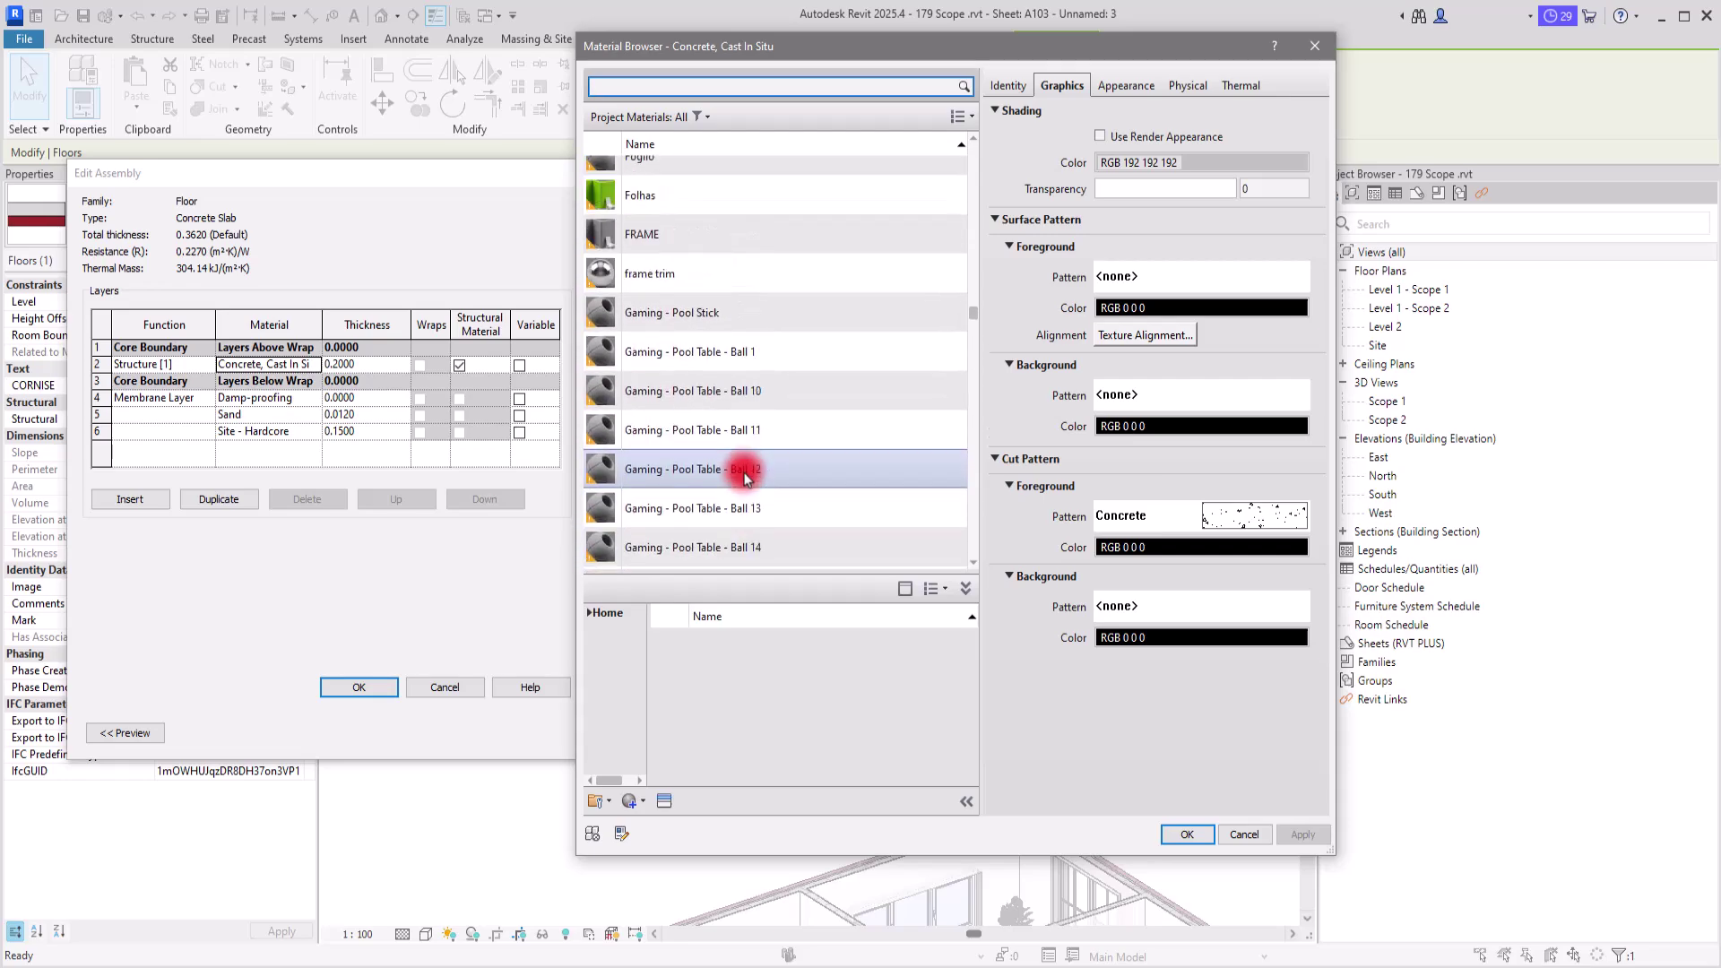
scroll(745, 471, up, 5)
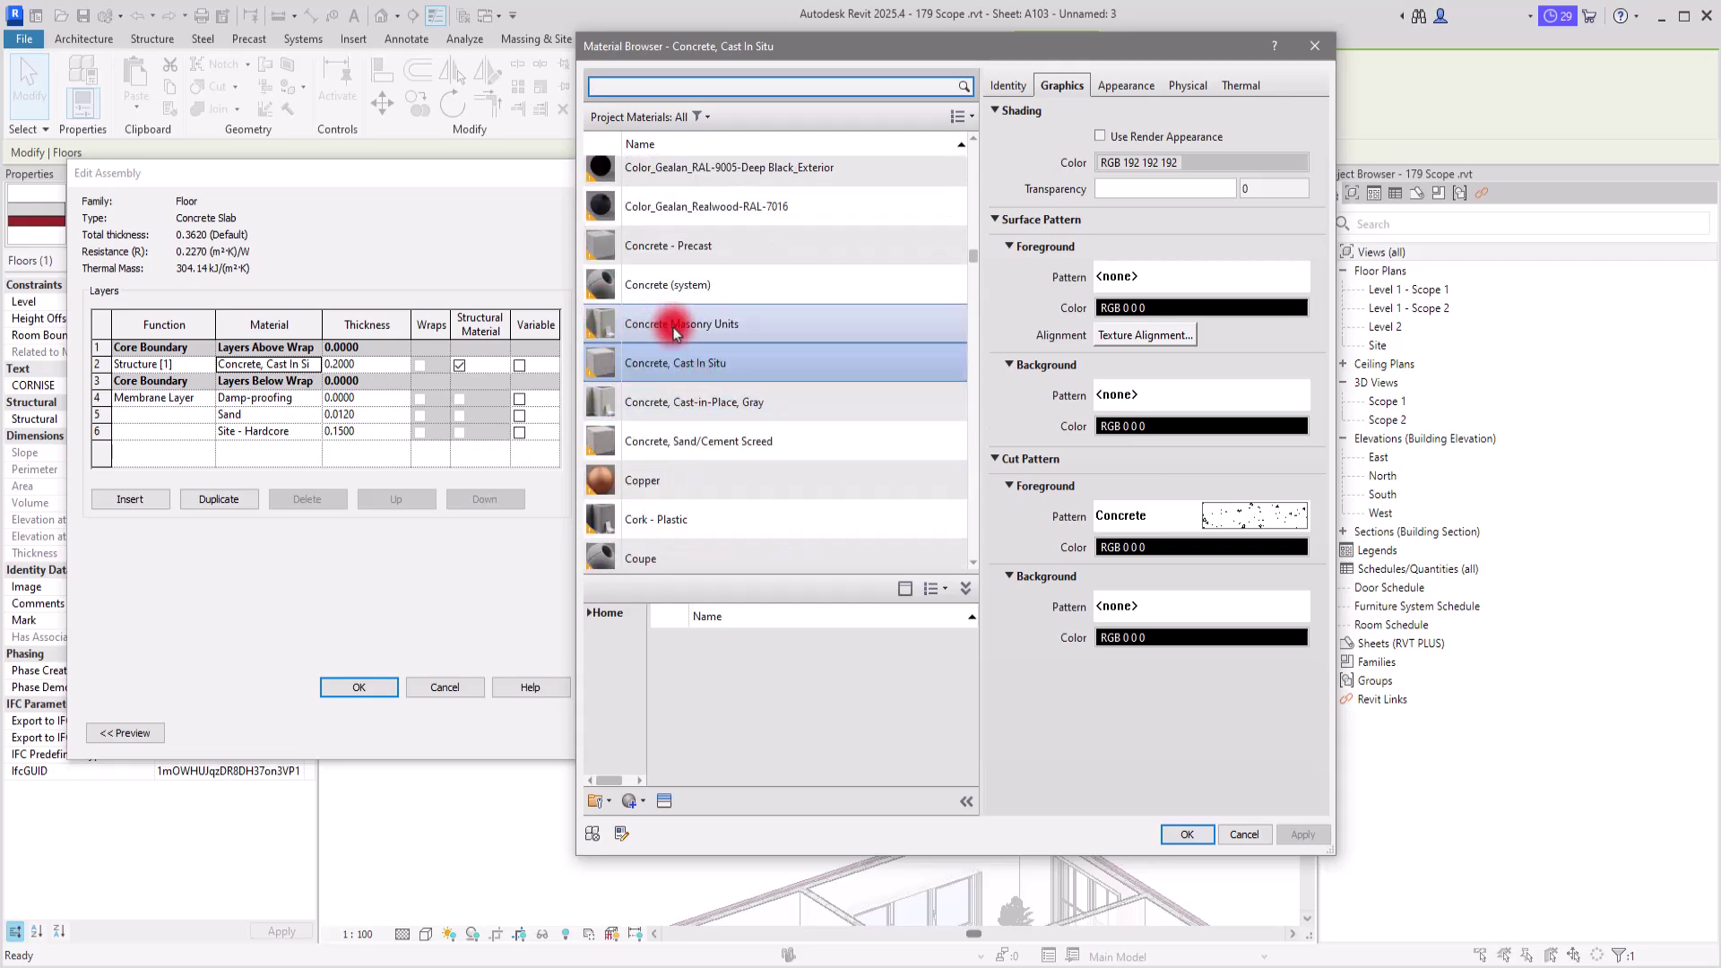
click(1187, 834)
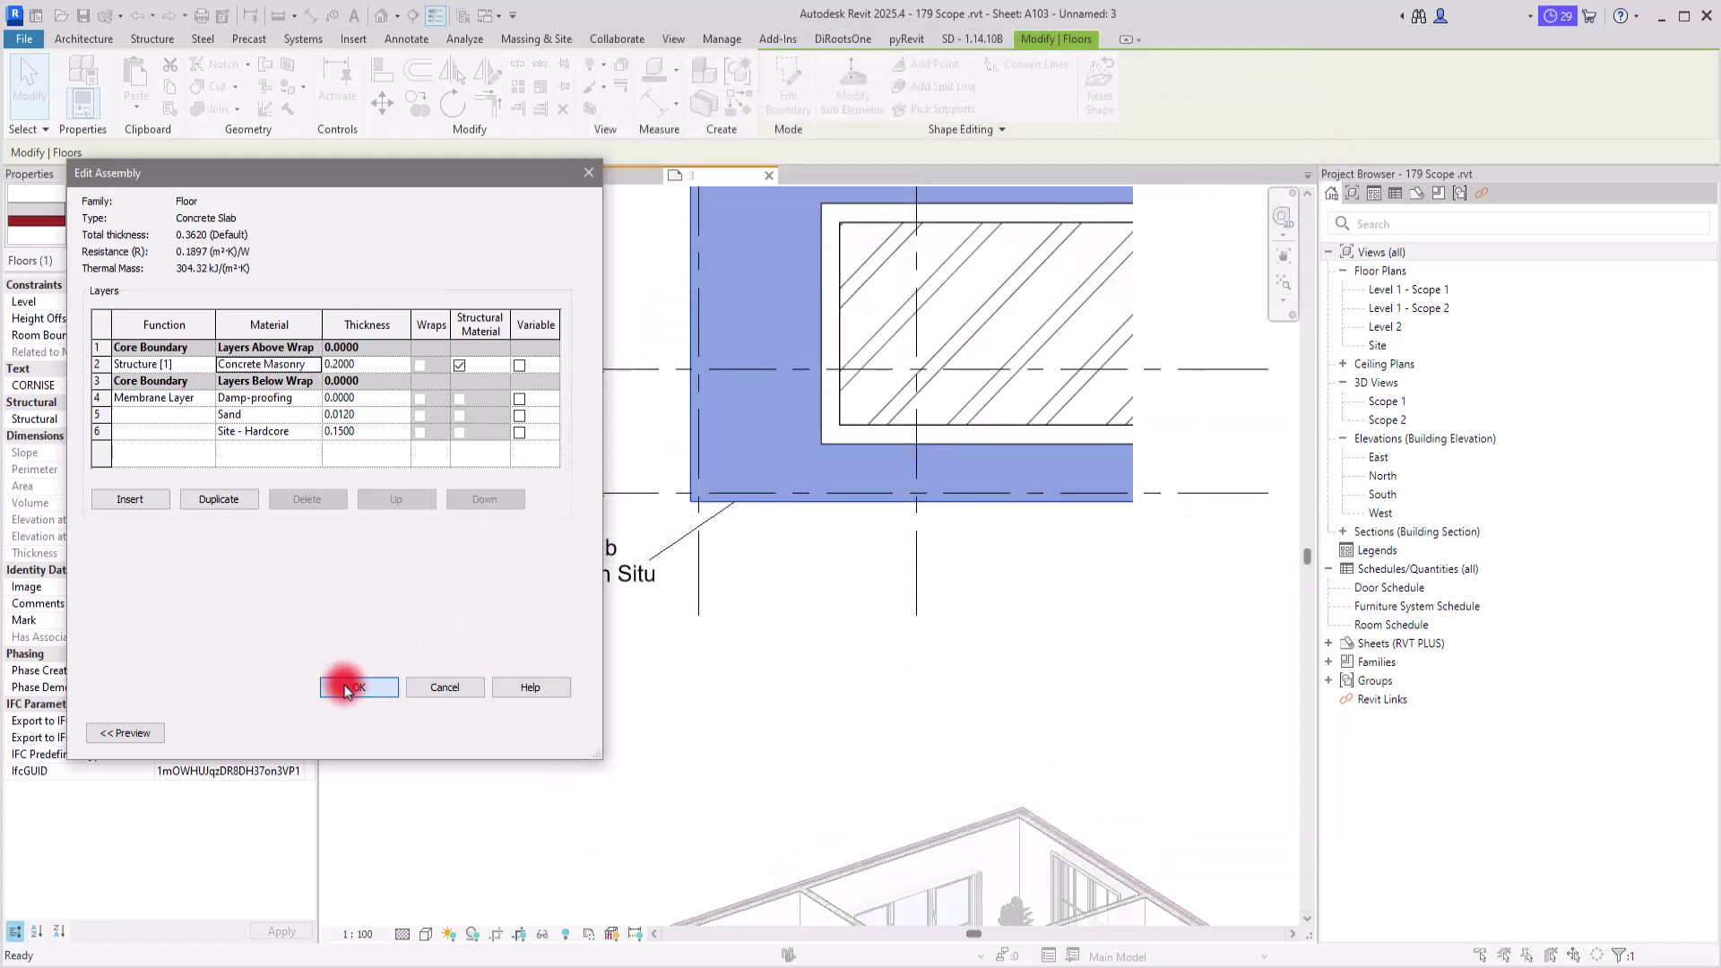
click(346, 688)
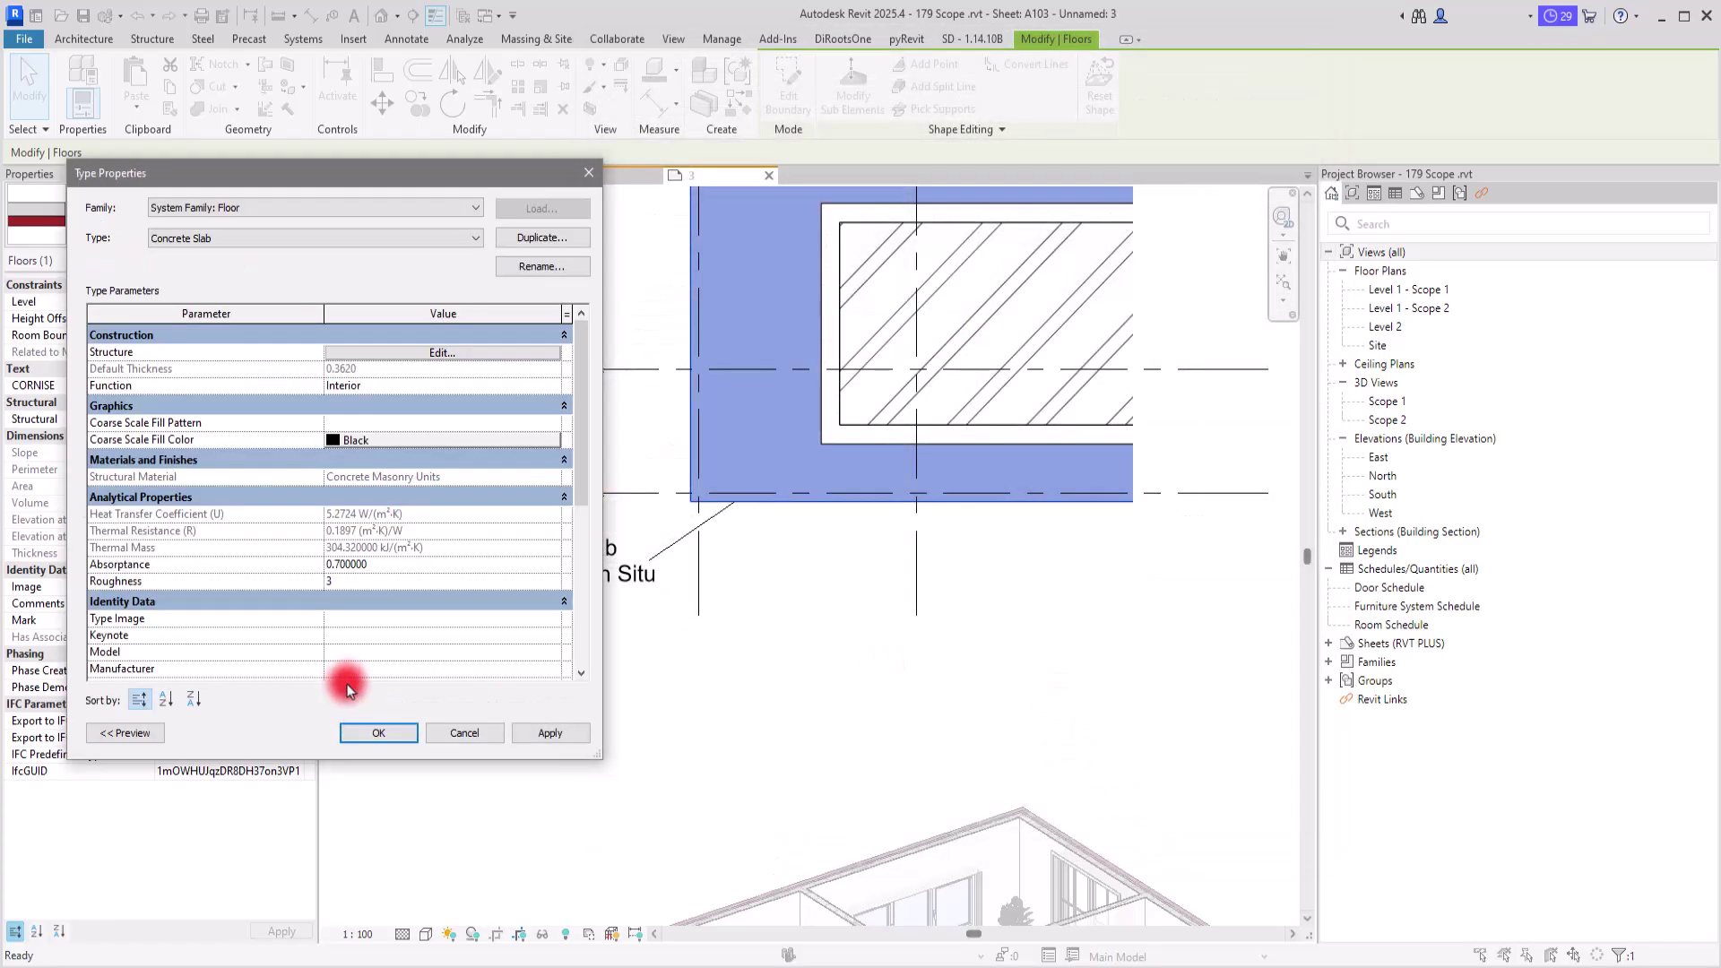
click(641, 693)
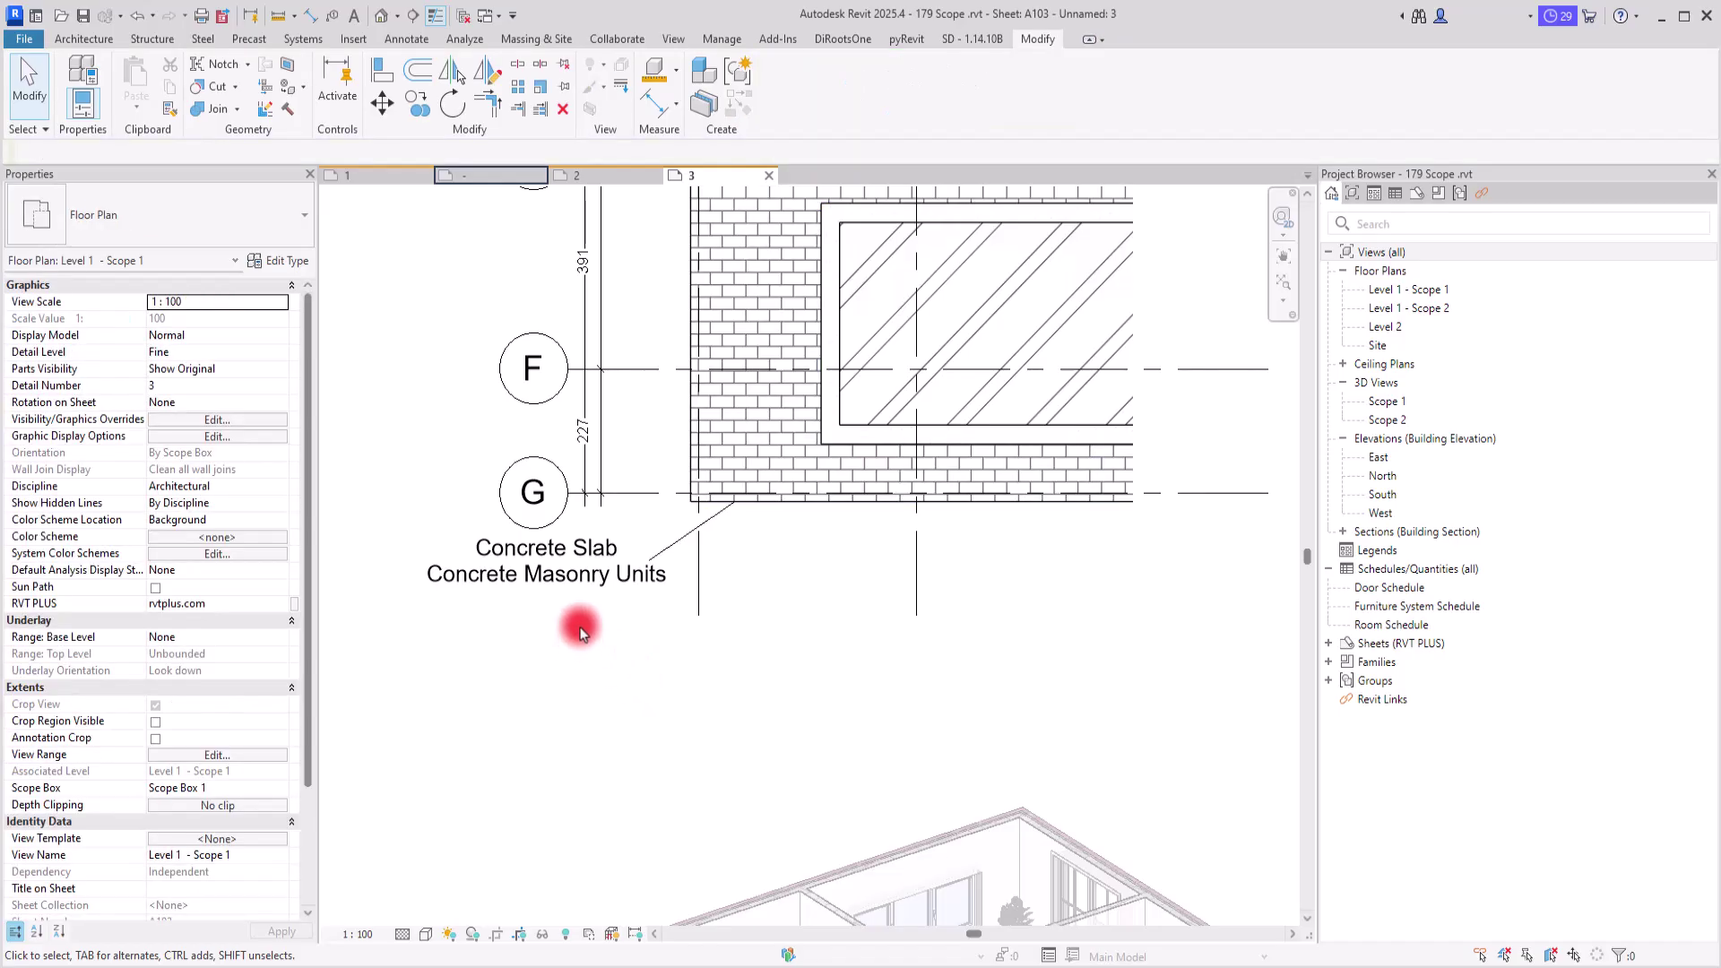
Add Default Thickness to the floor tag label with the suffix mm, and set a line break after Structural Material
click(594, 551)
click(498, 180)
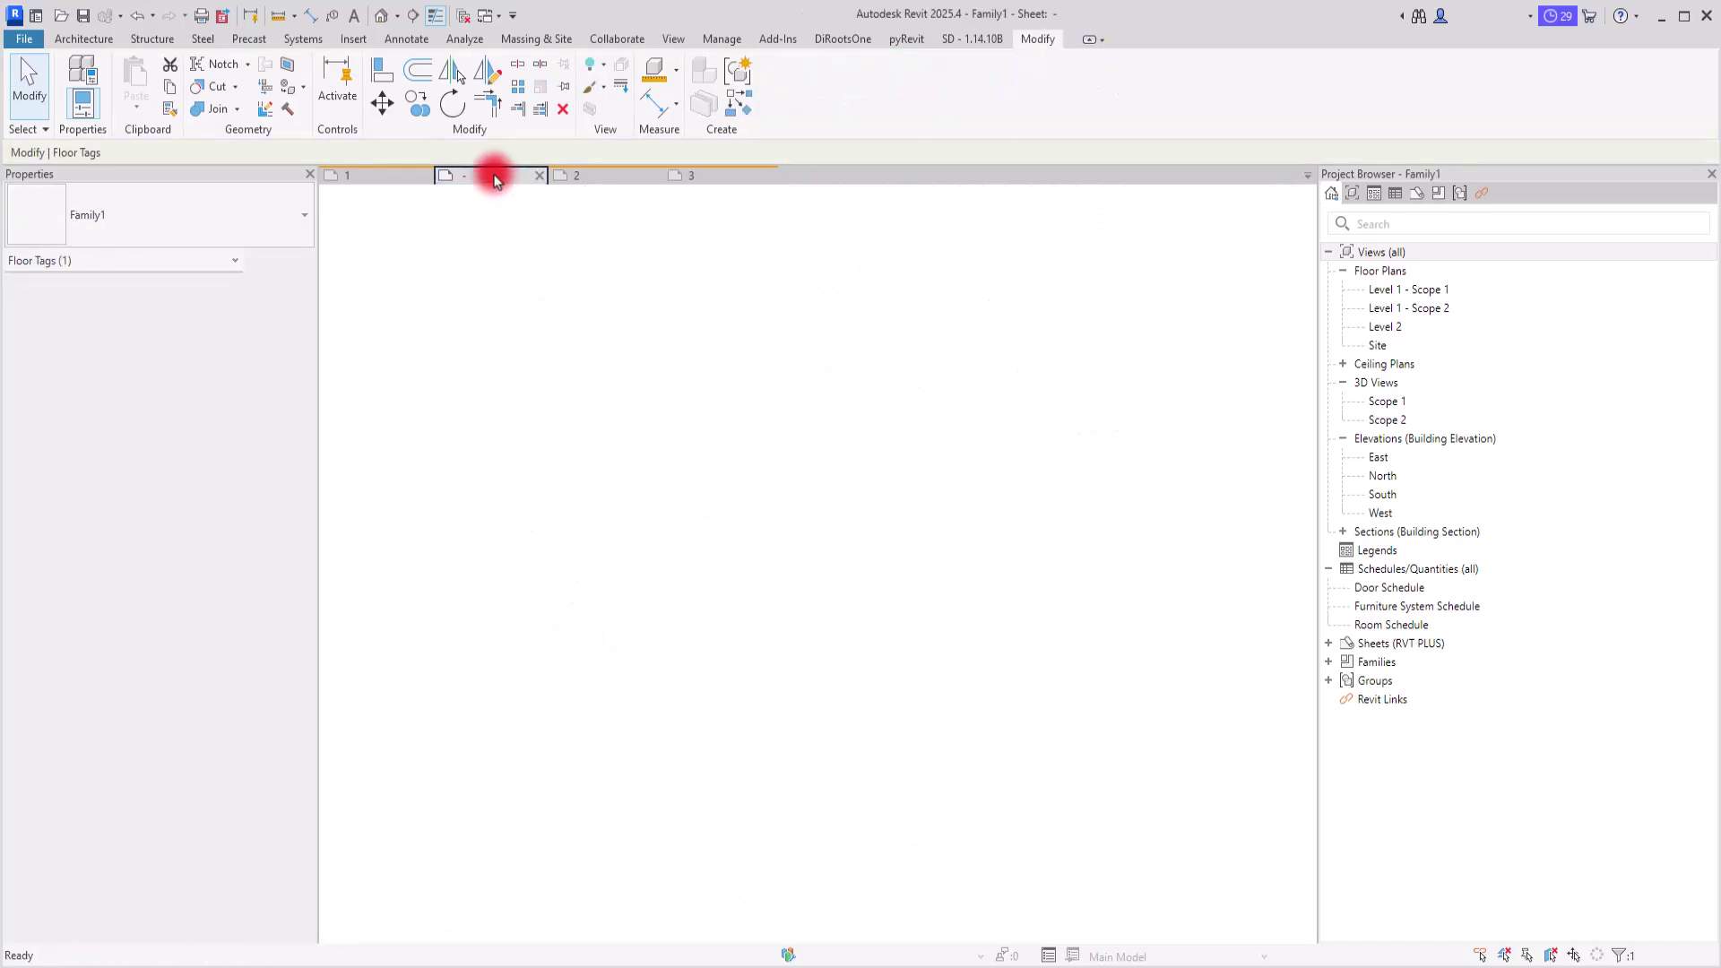
click(821, 581)
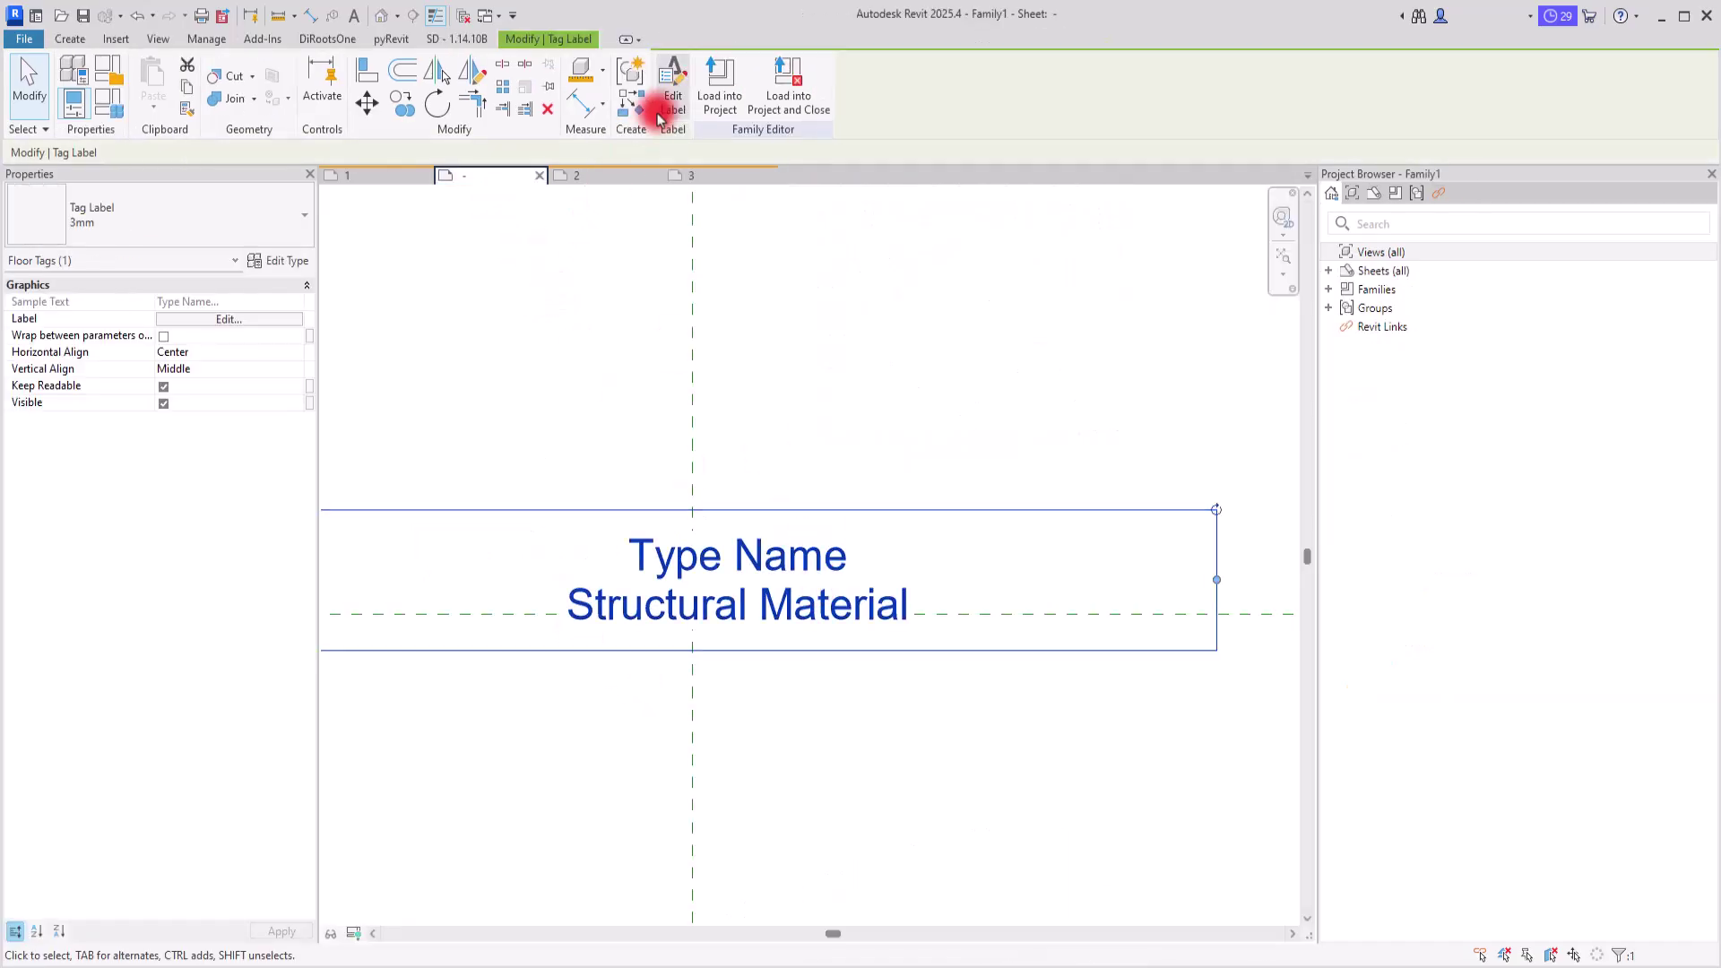
click(671, 82)
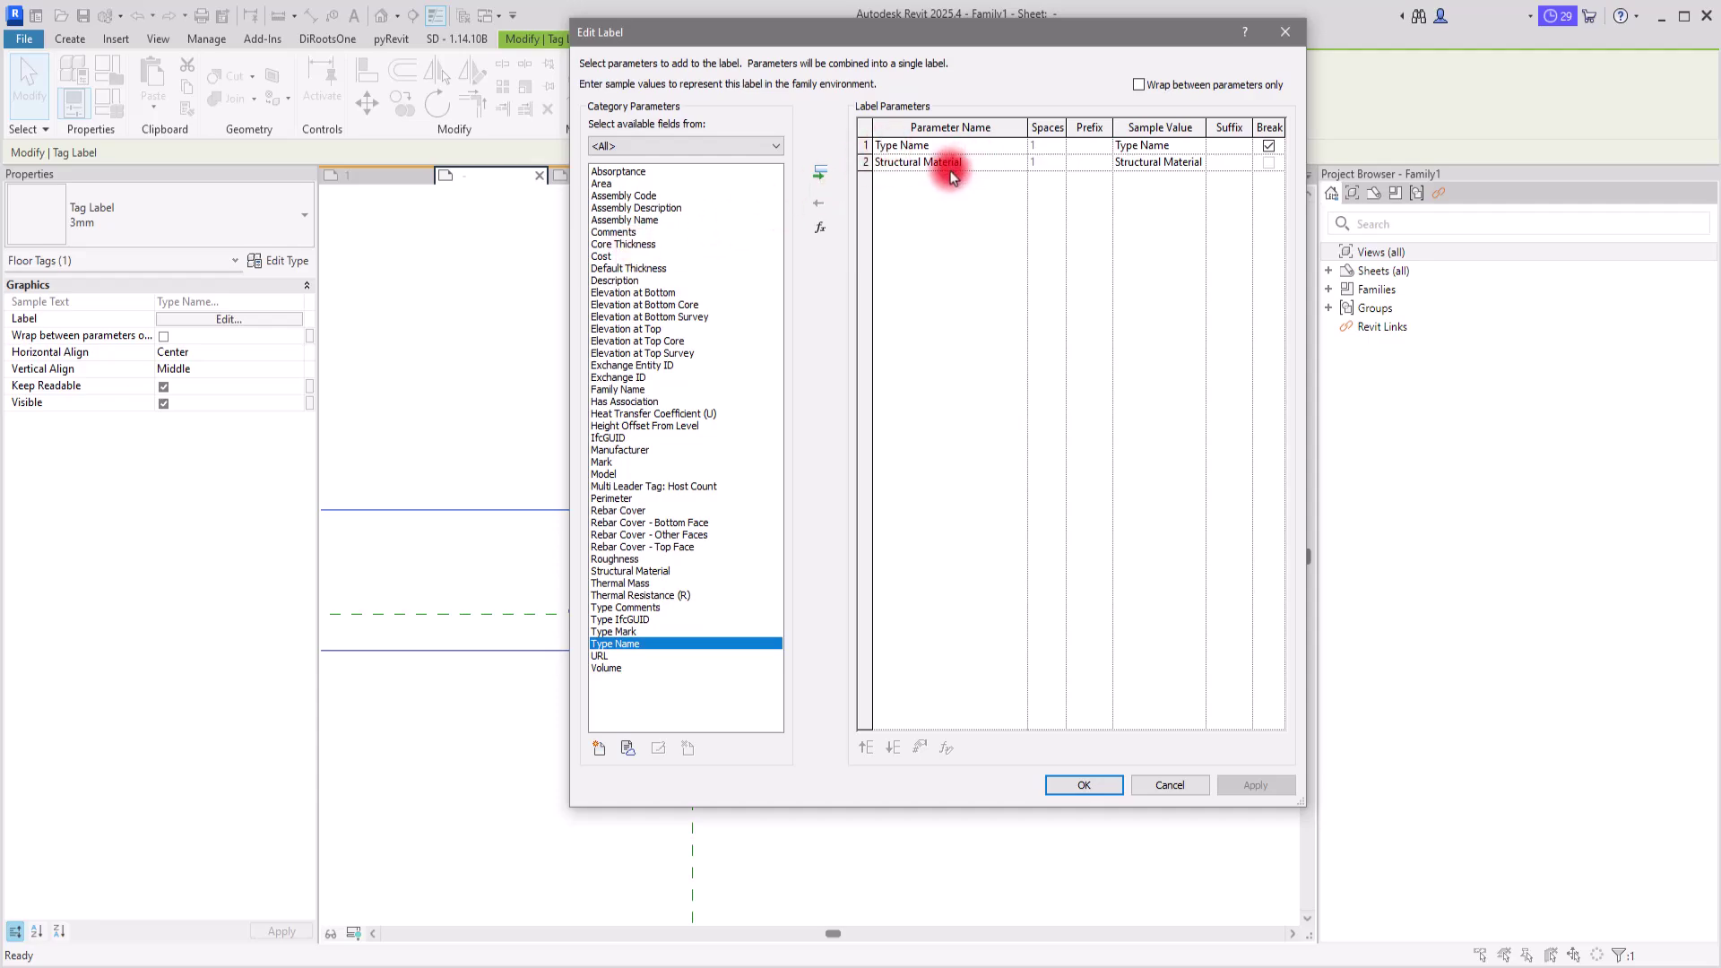
click(608, 268)
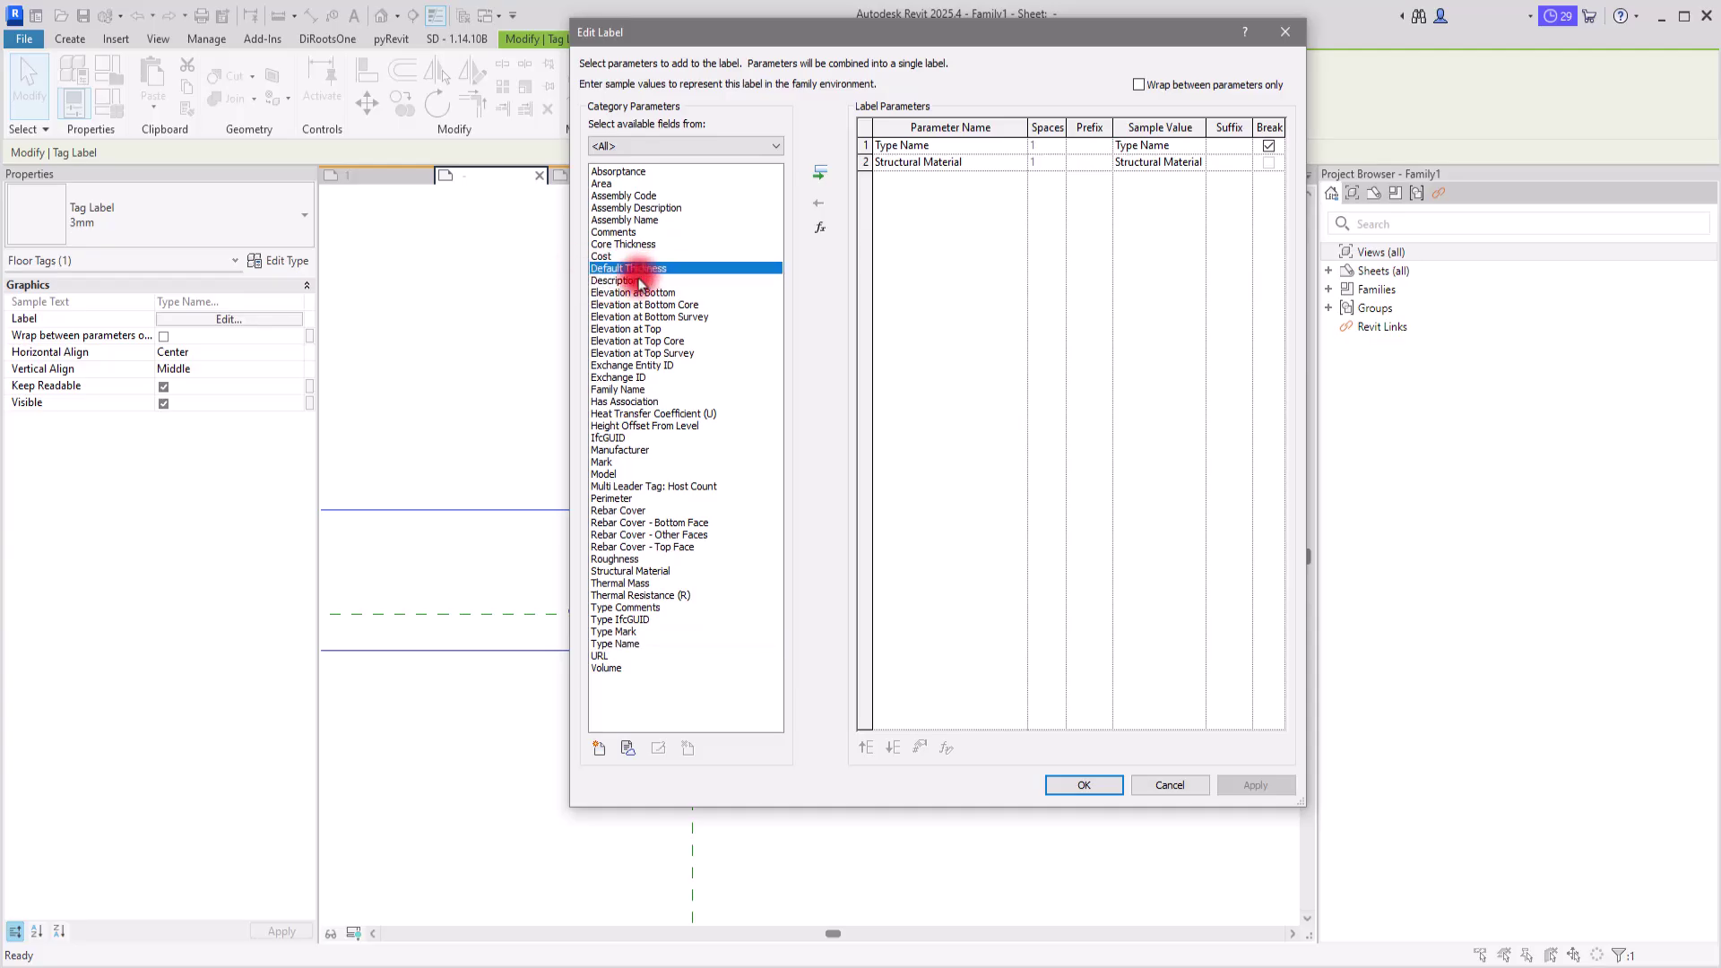
click(819, 173)
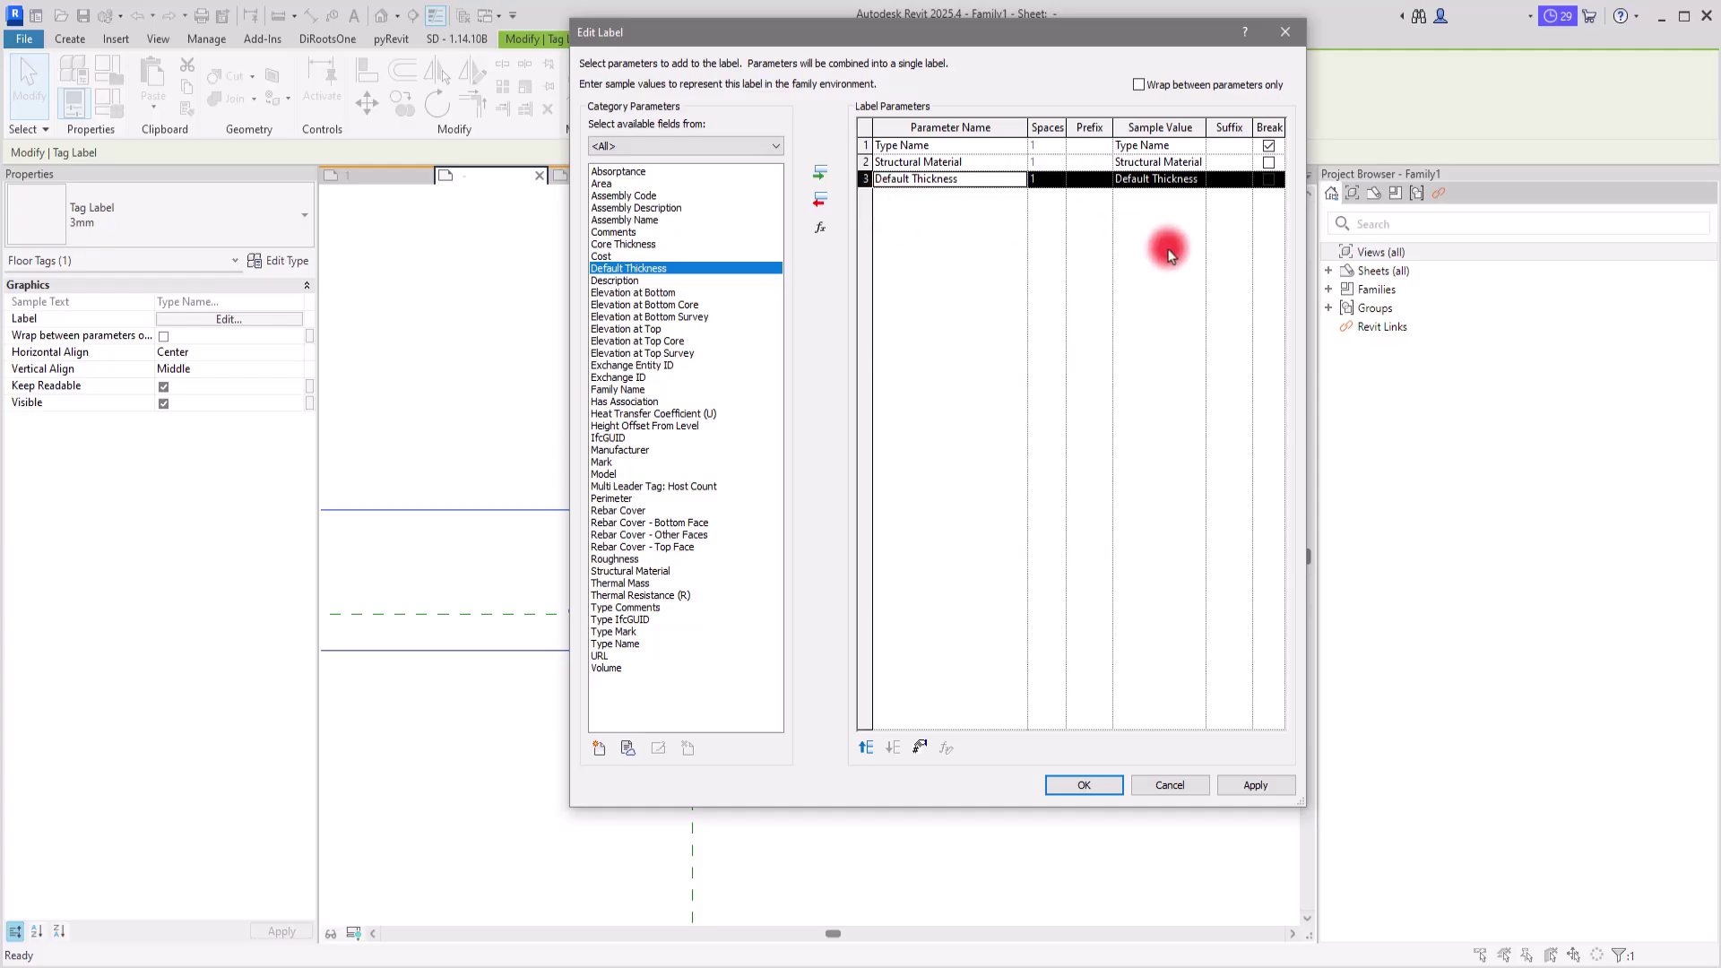
click(1268, 162)
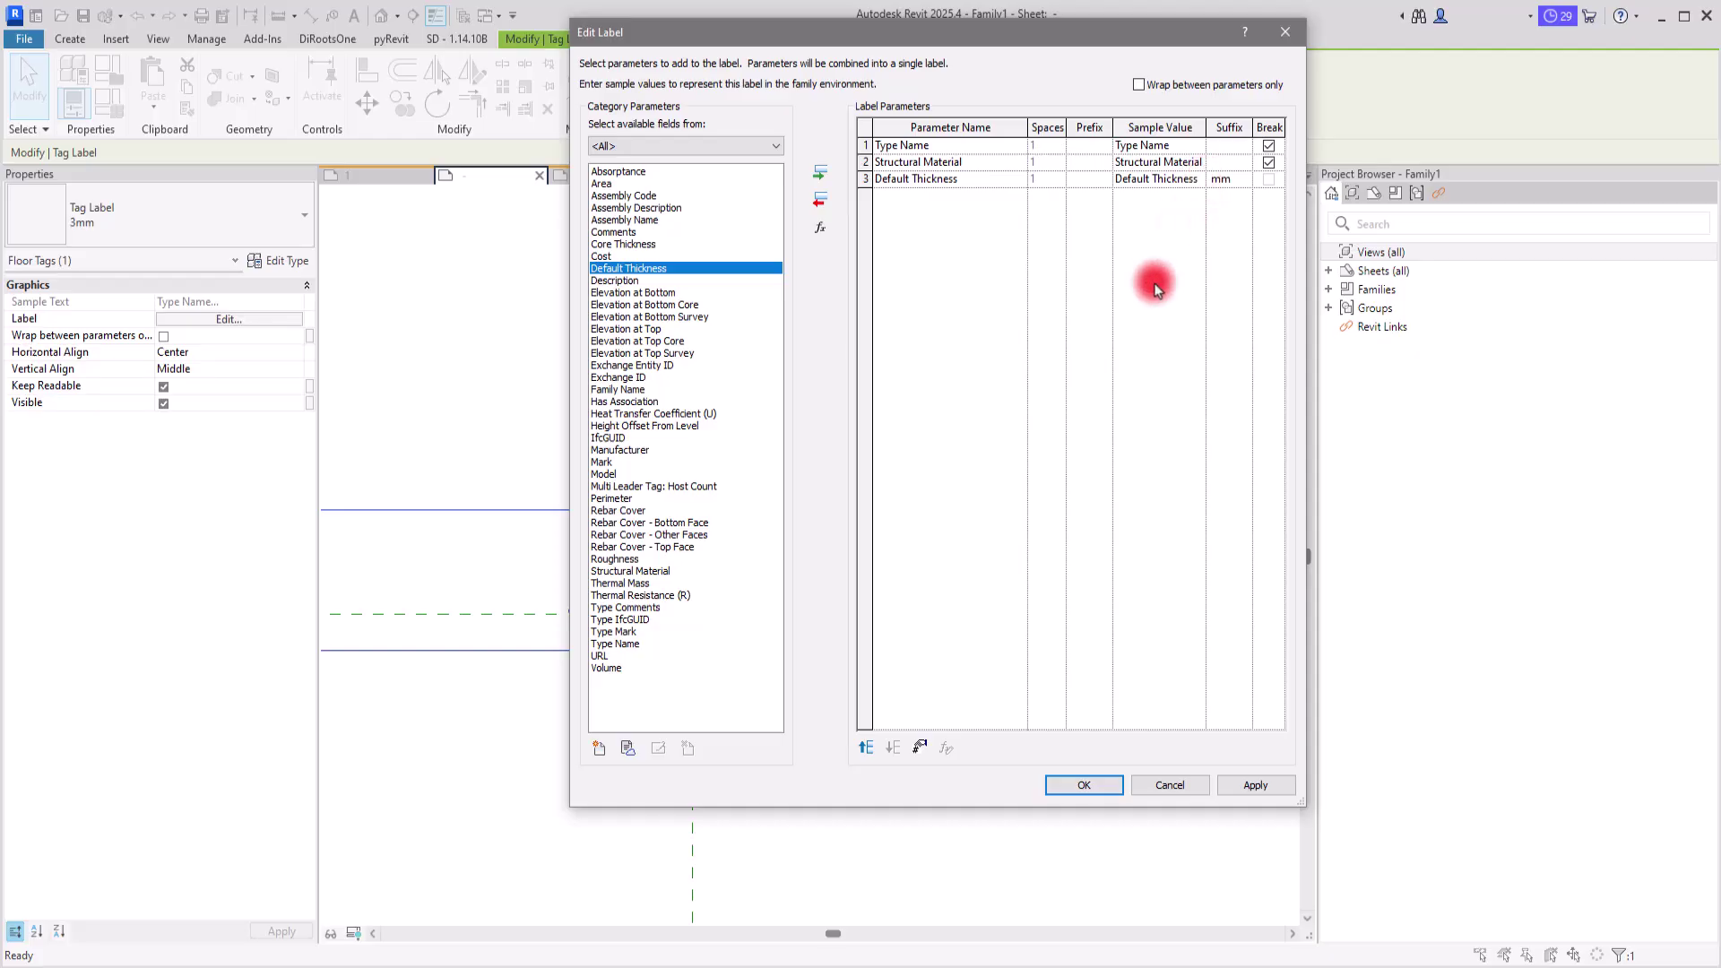
click(1068, 784)
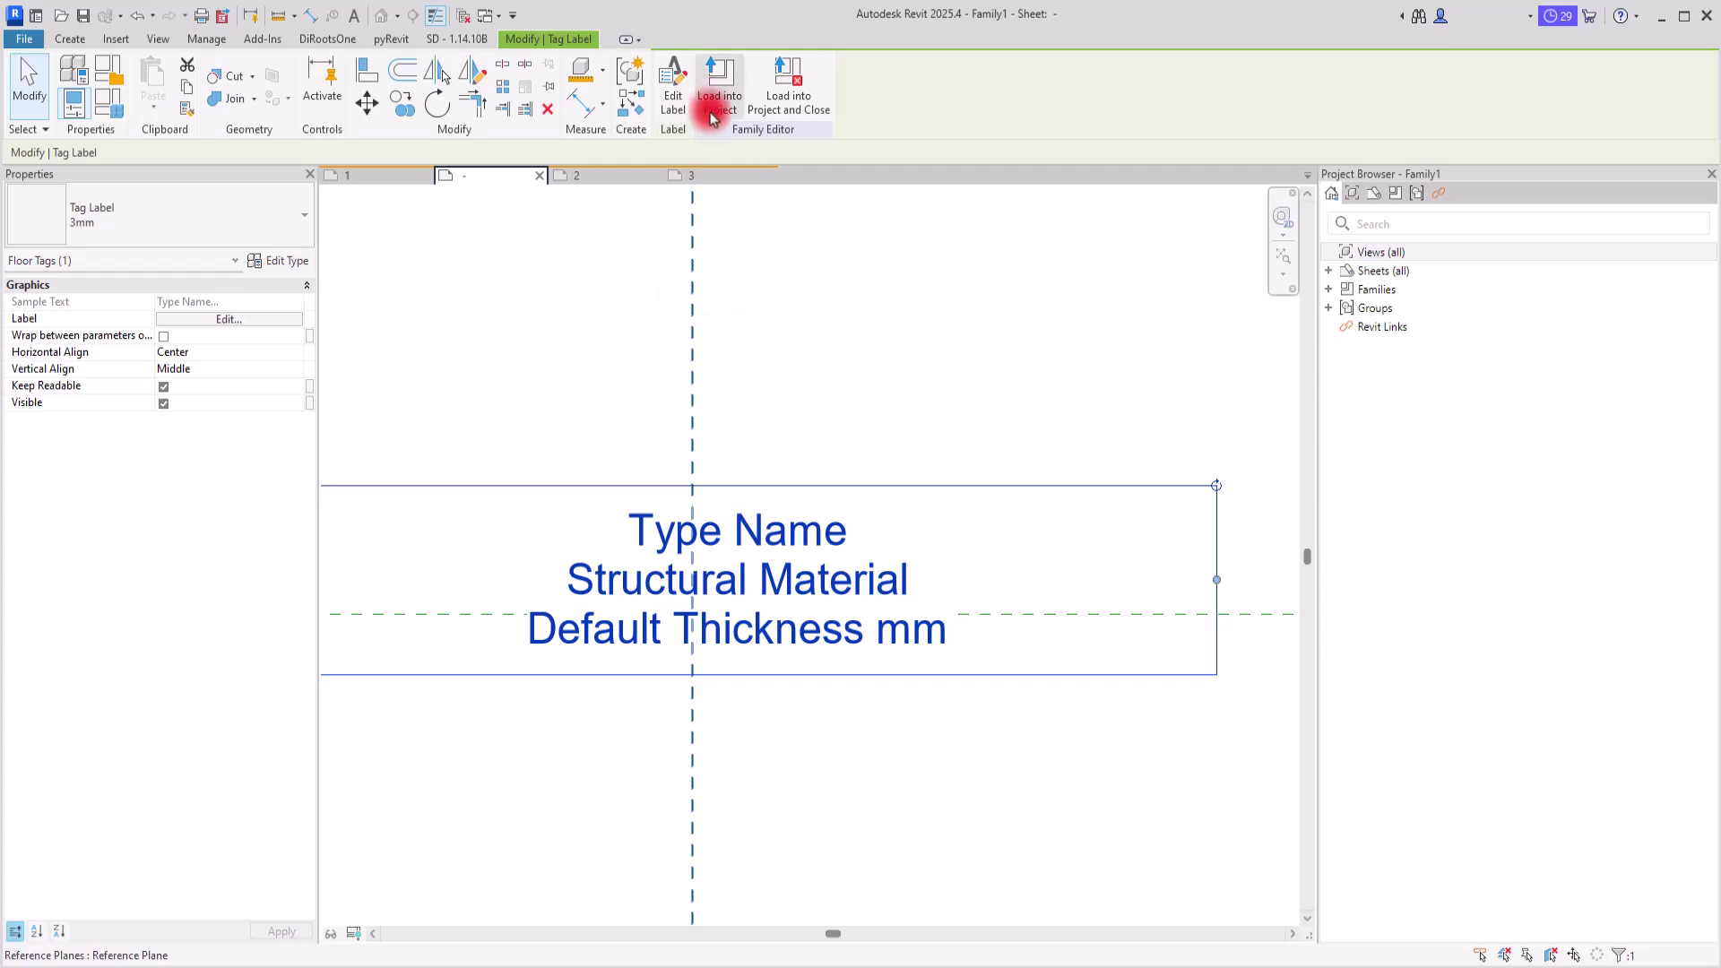
Load the three-line floor tag into the project and check the default thickness in the Concrete Slab type properties
click(720, 81)
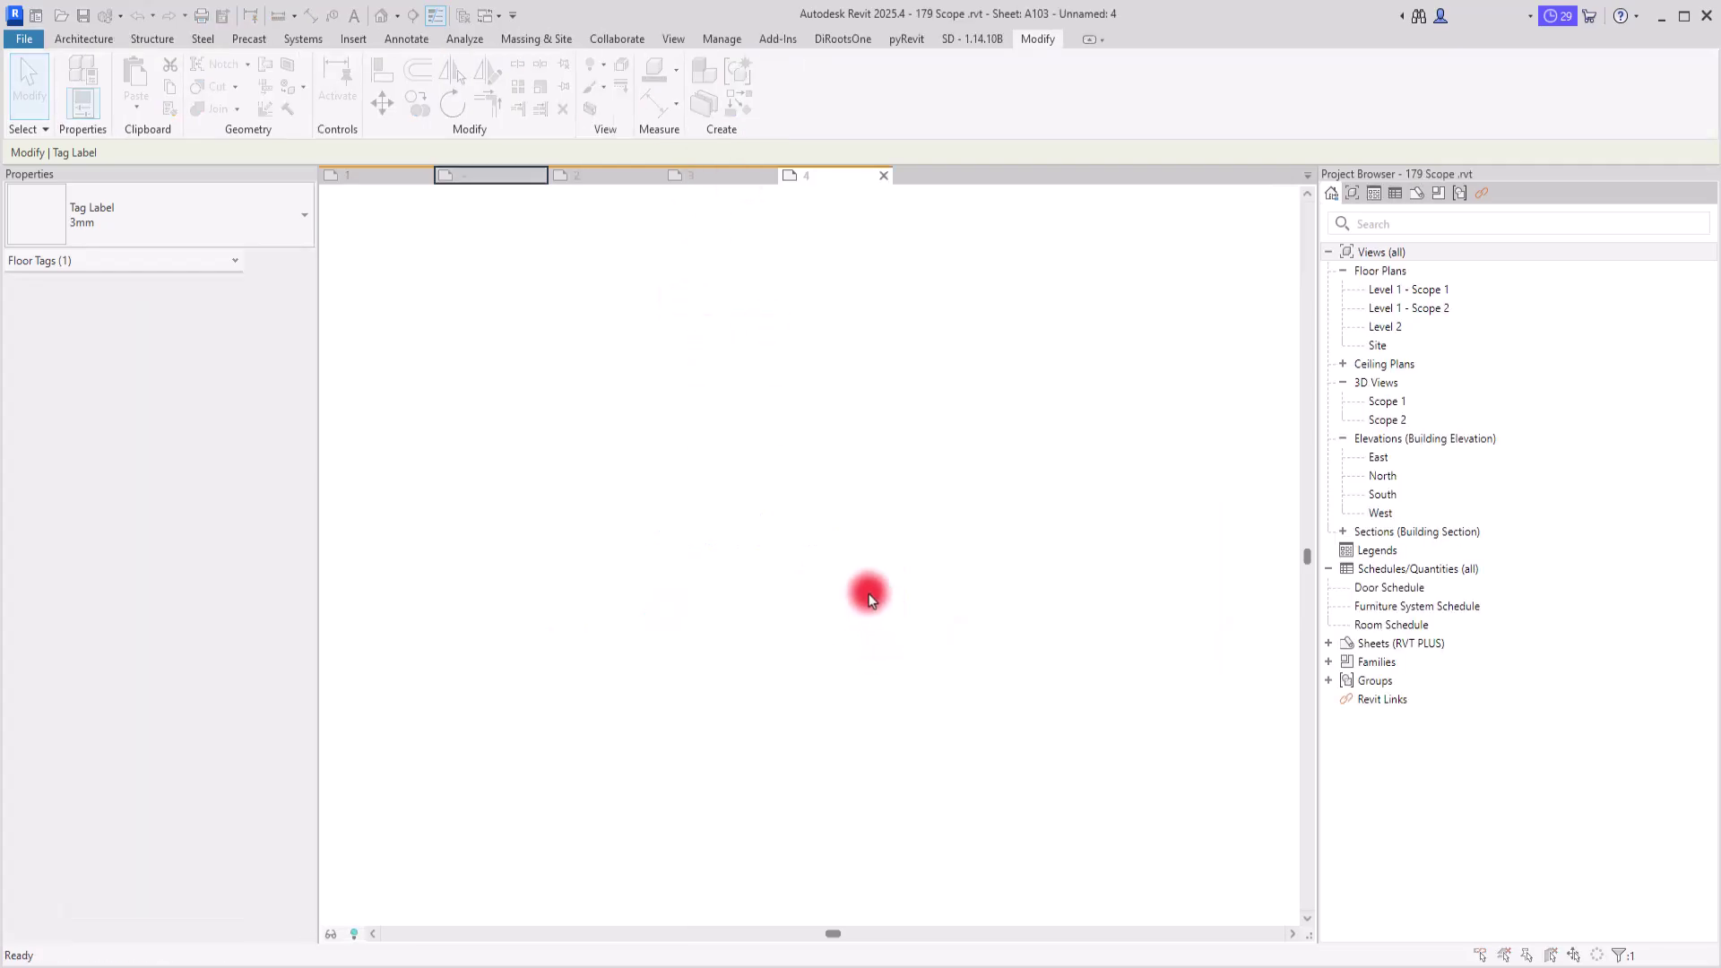
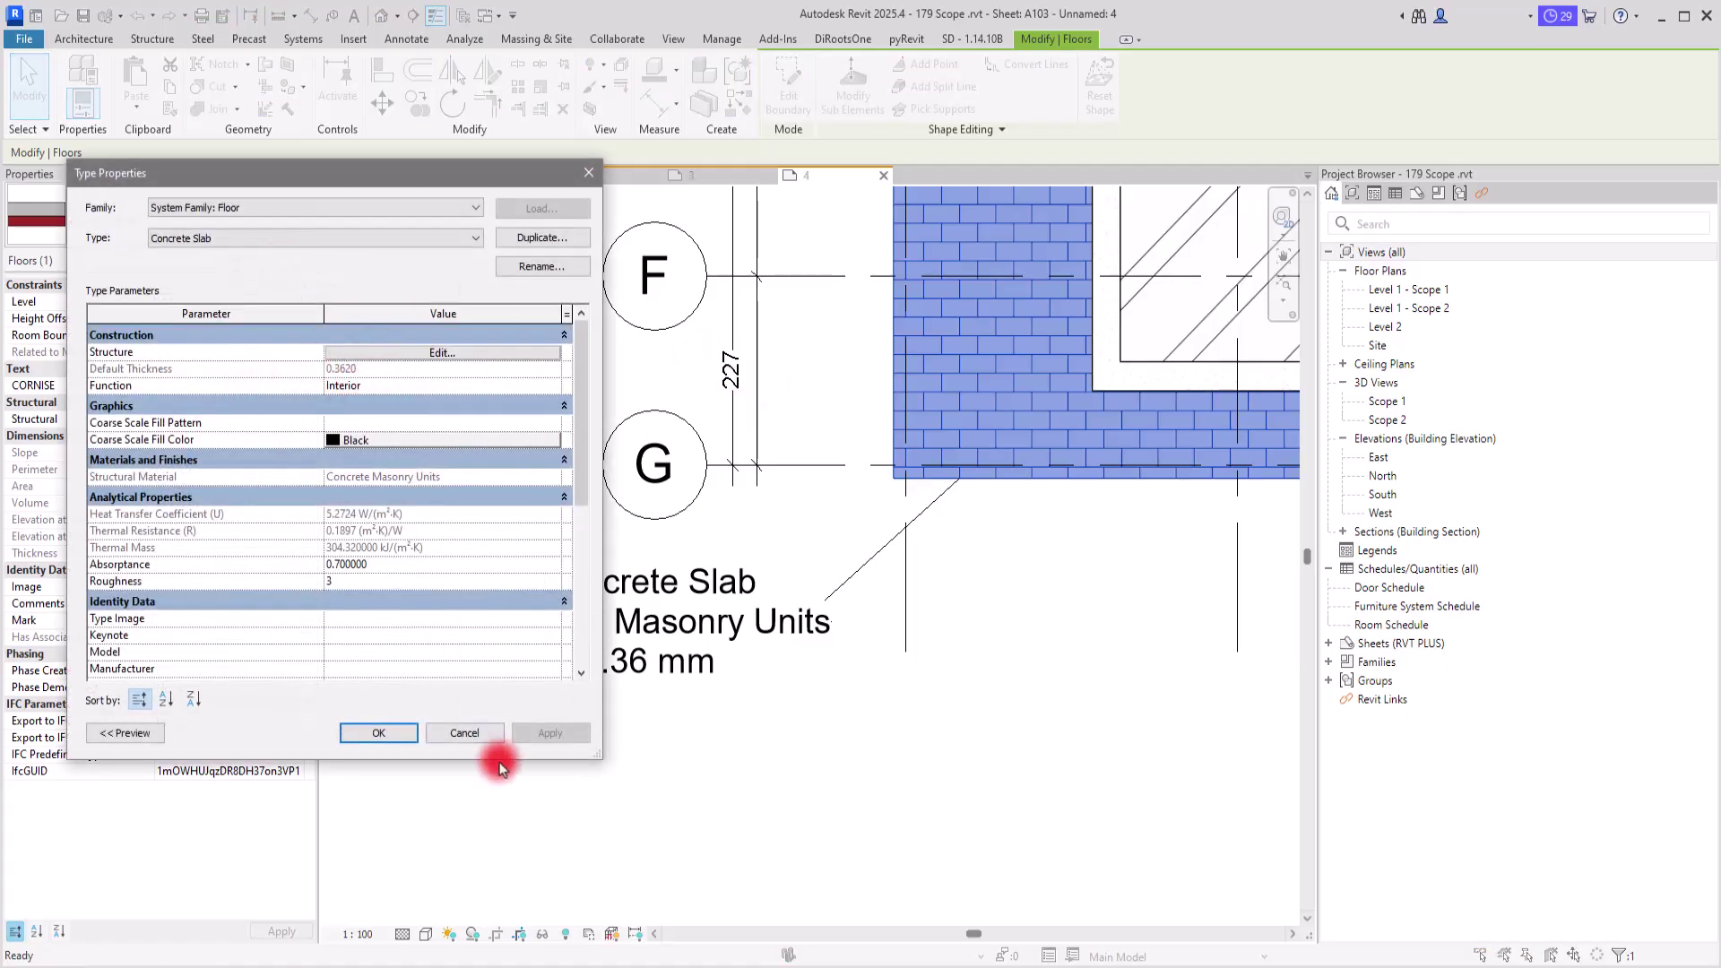
click(464, 732)
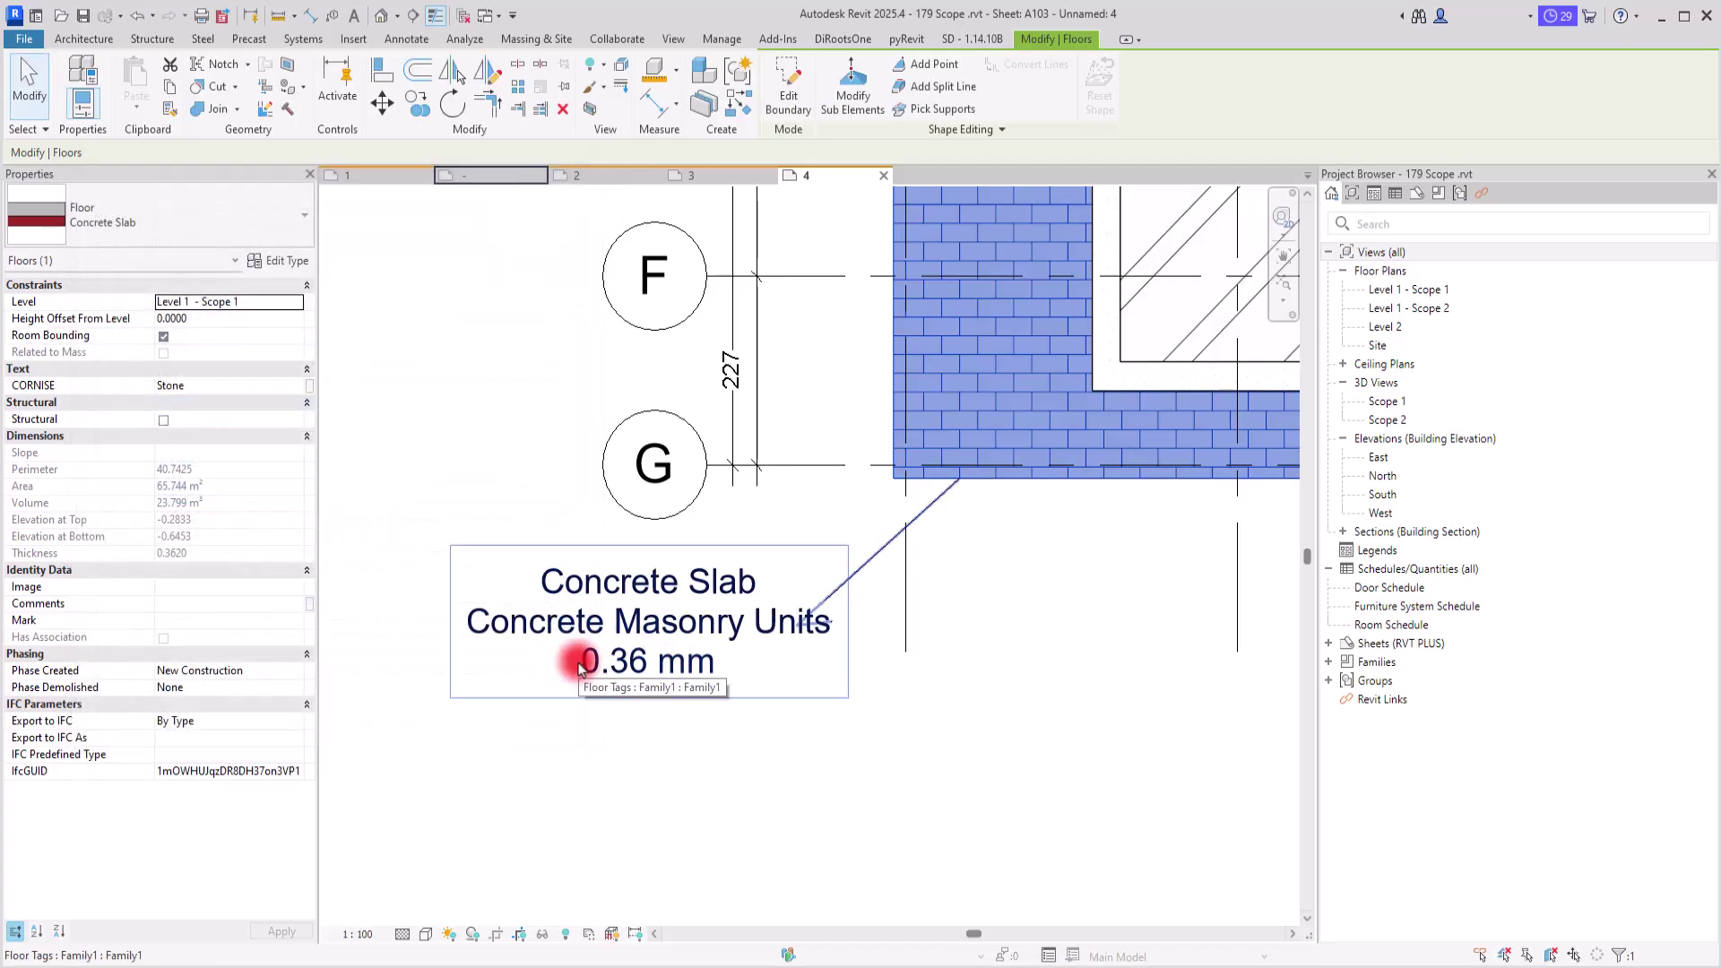
In the tag label, override the project units for Default Thickness with Millimeters format rounded to 0 decimal places
click(491, 174)
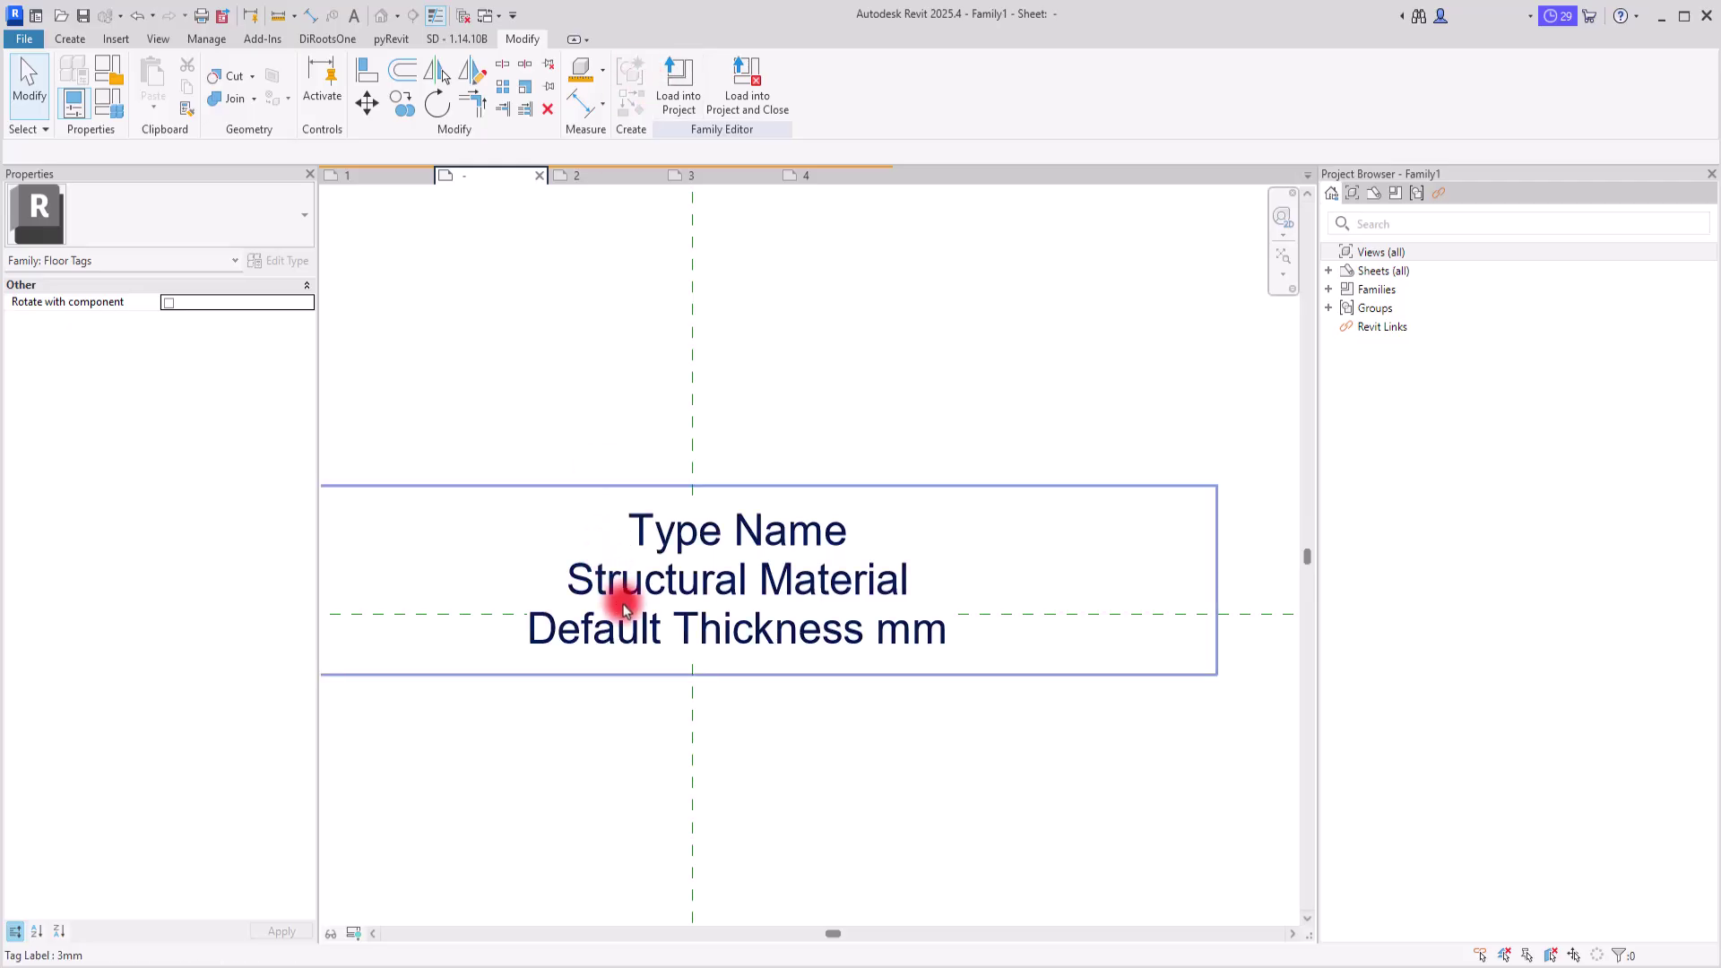
click(615, 583)
click(675, 85)
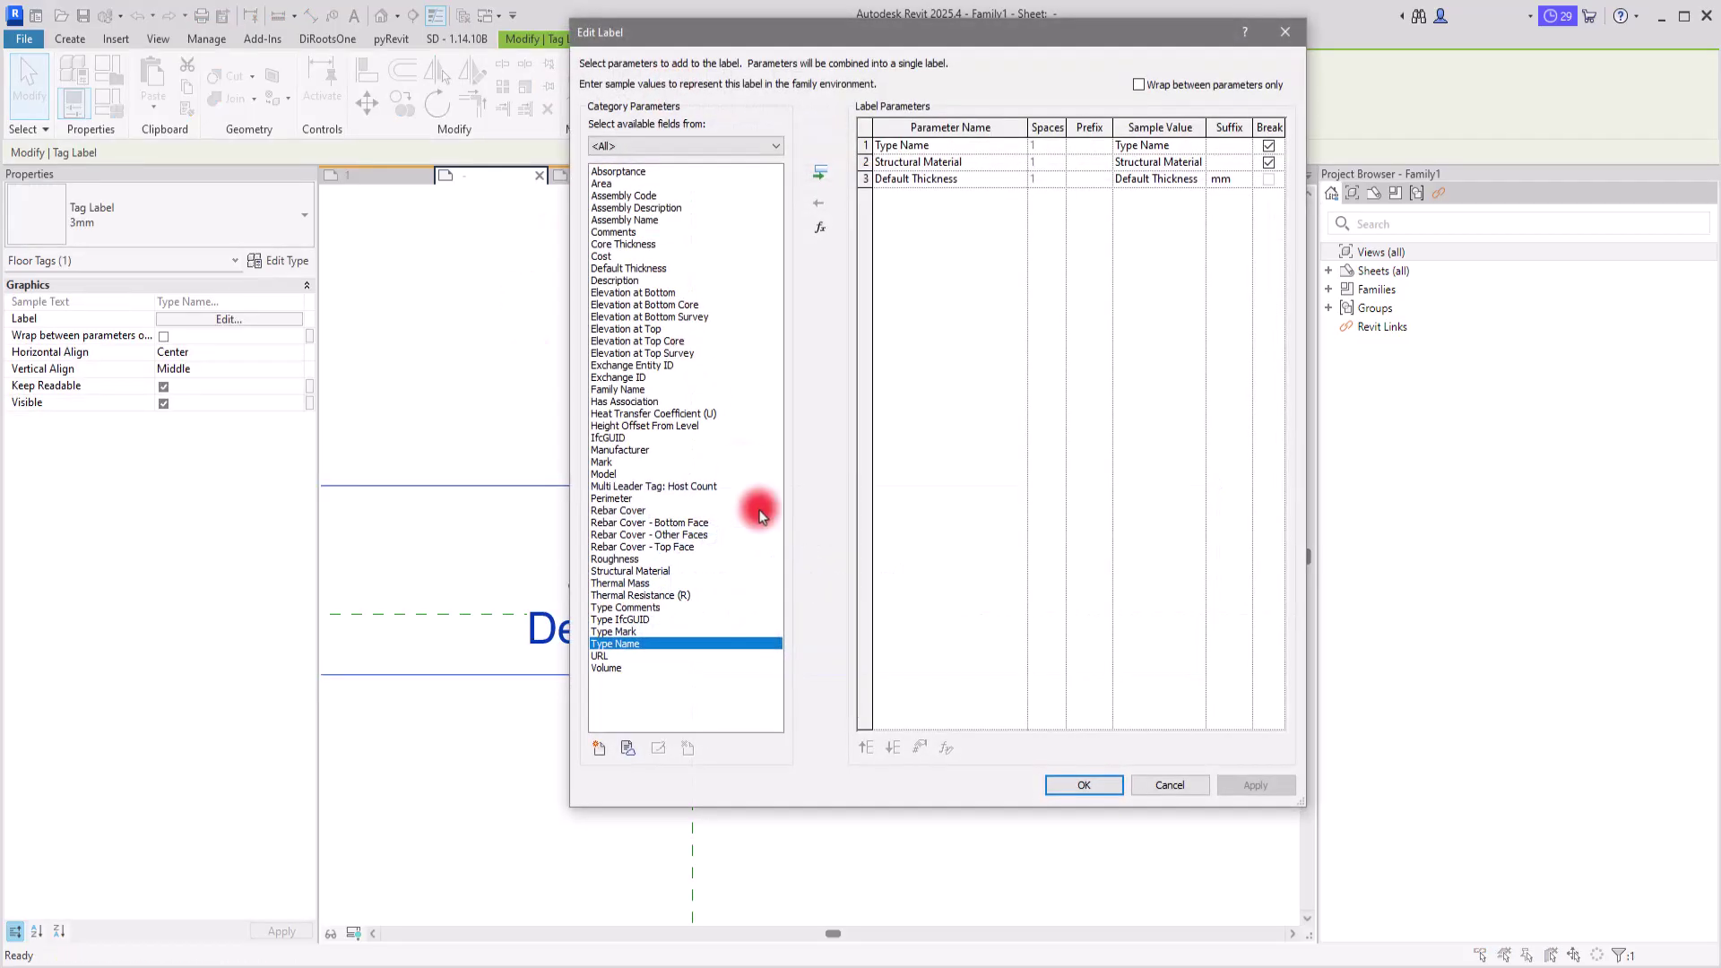
click(865, 179)
click(919, 747)
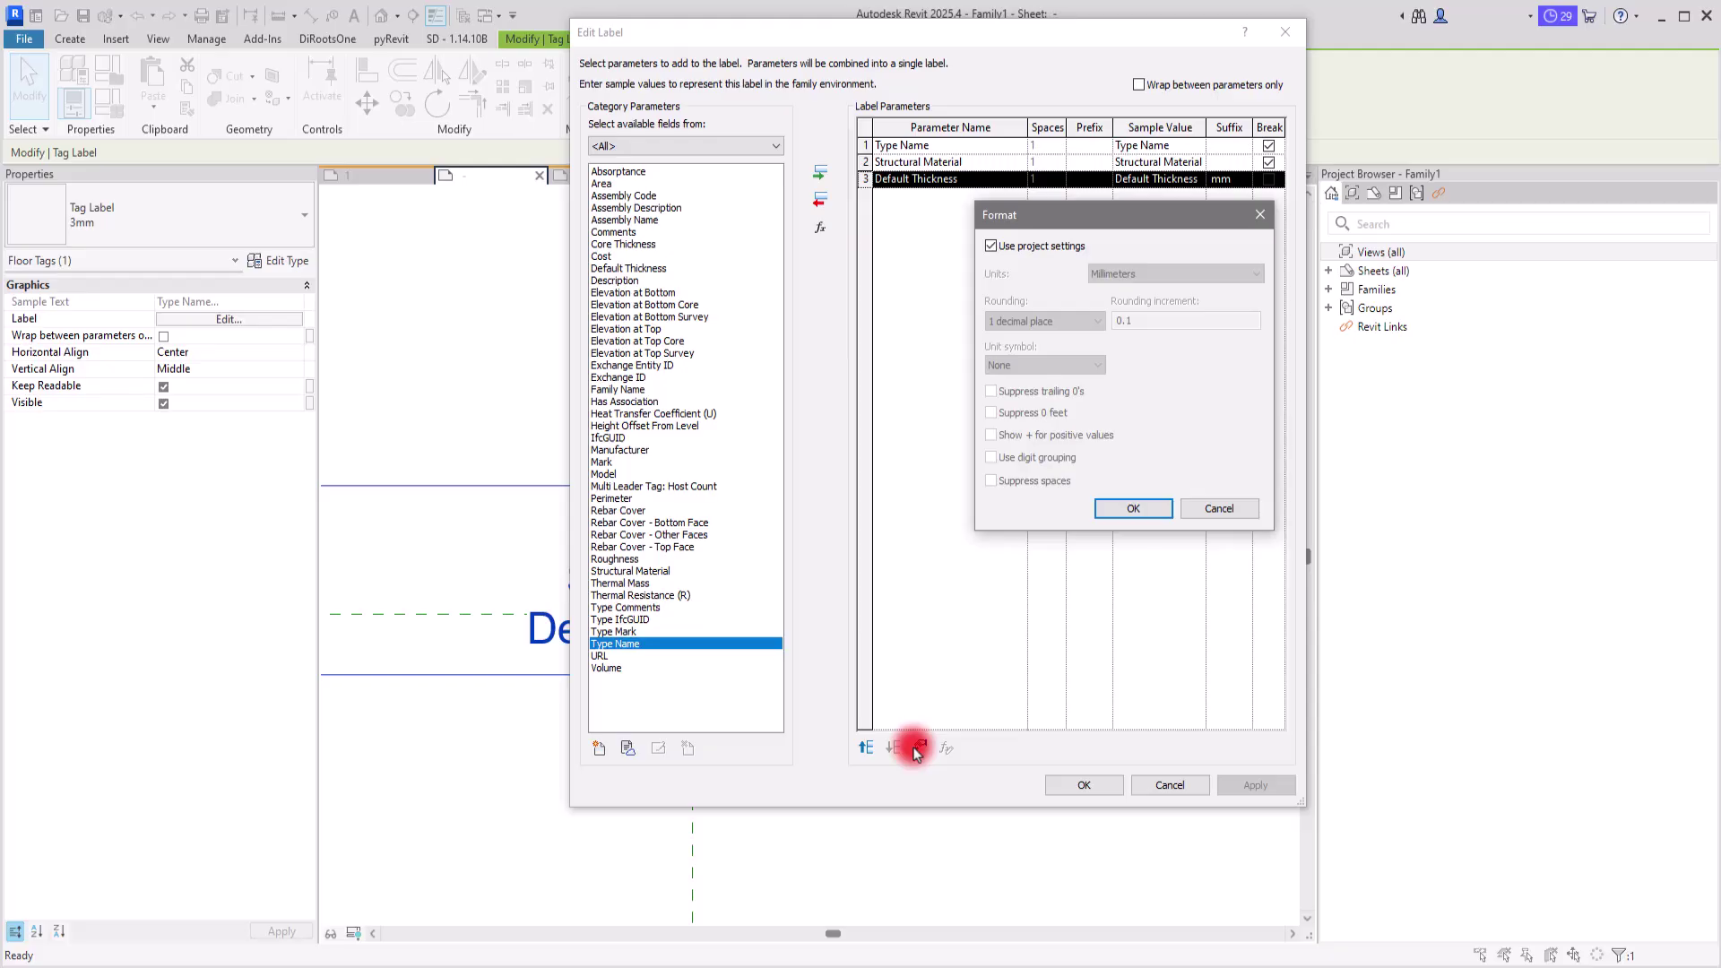
click(993, 251)
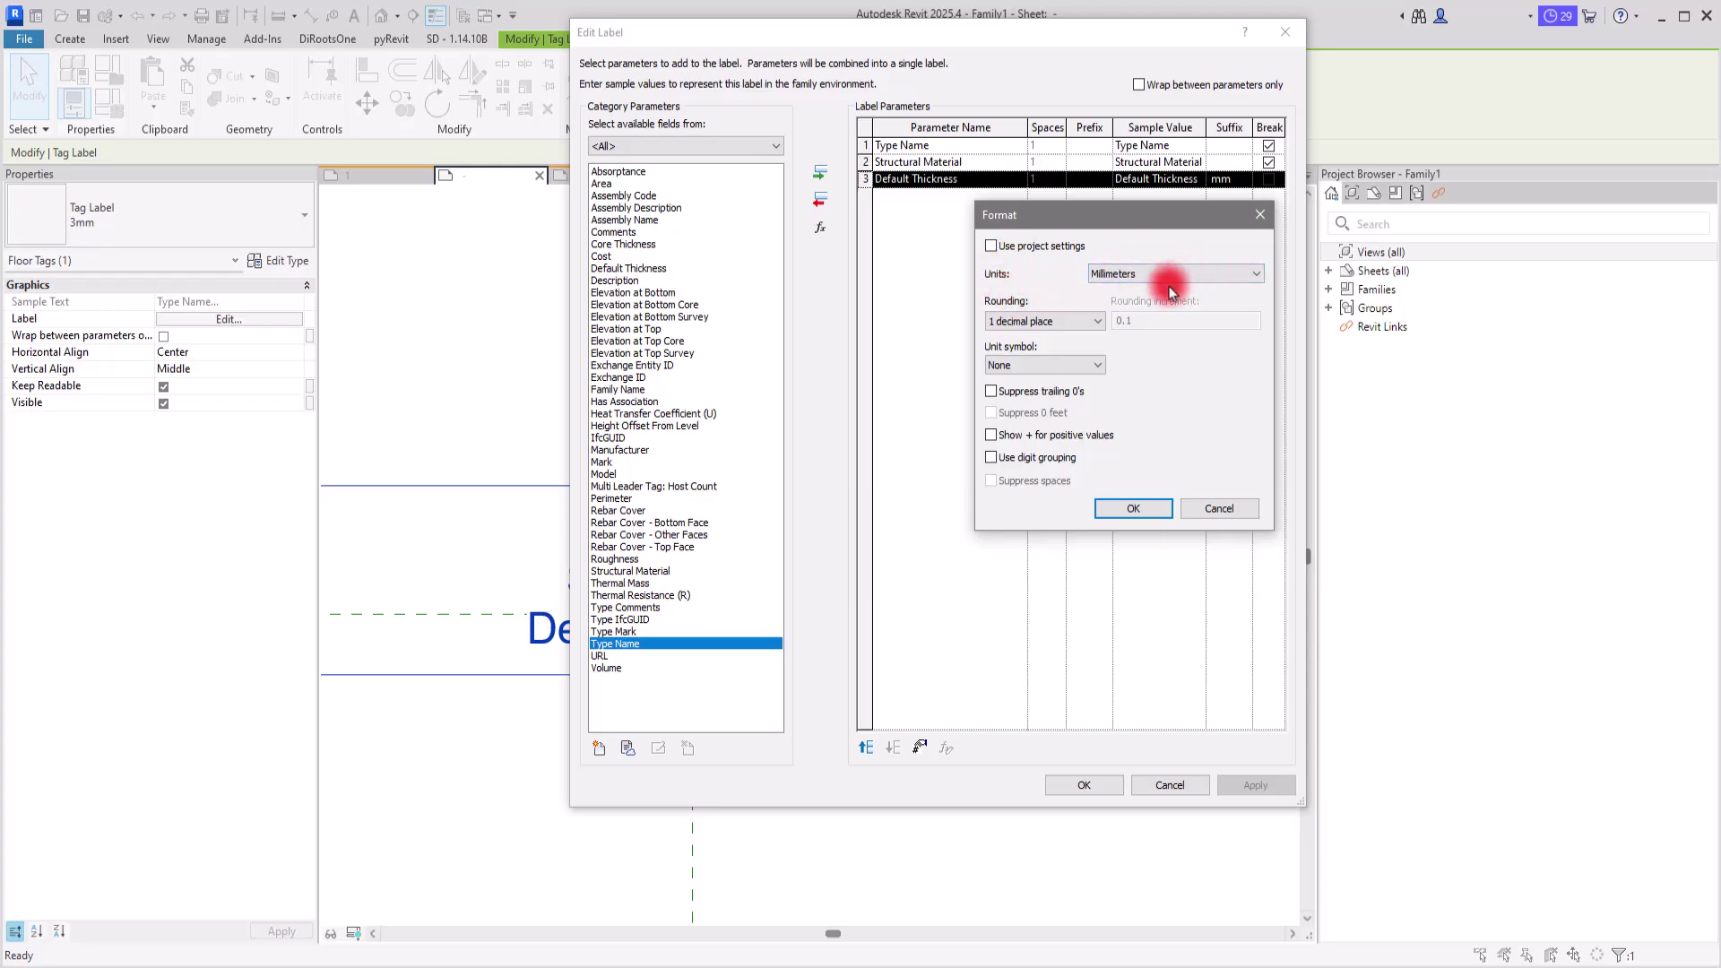
click(1074, 326)
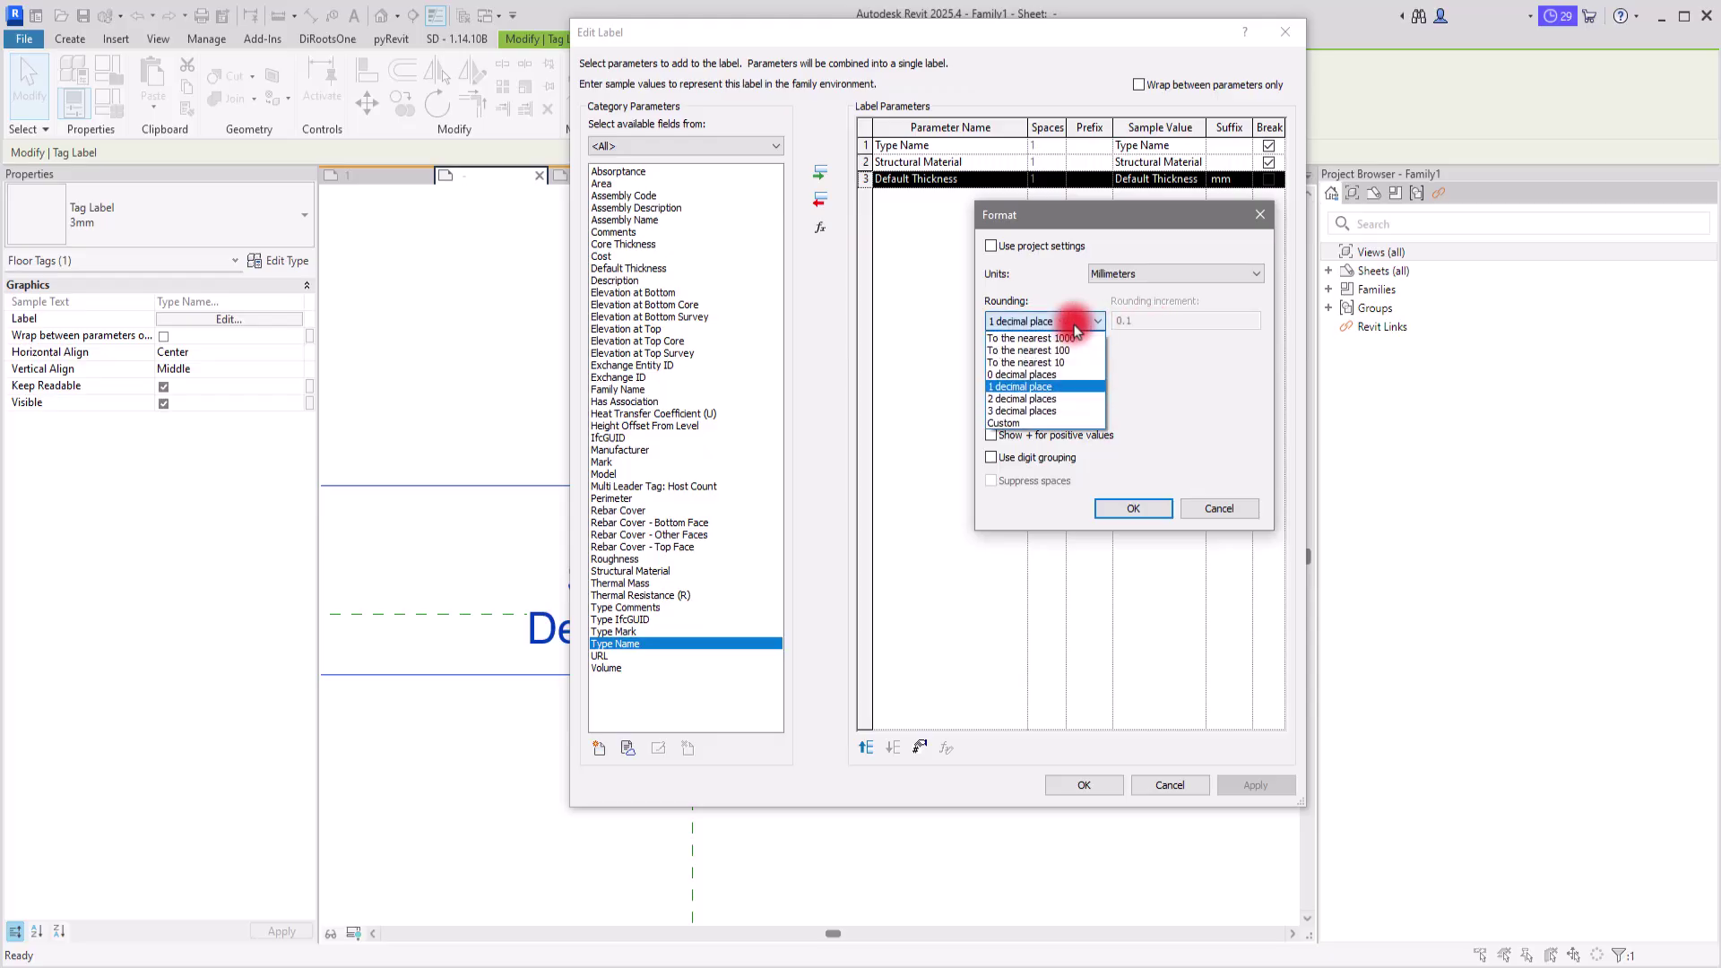
click(1018, 376)
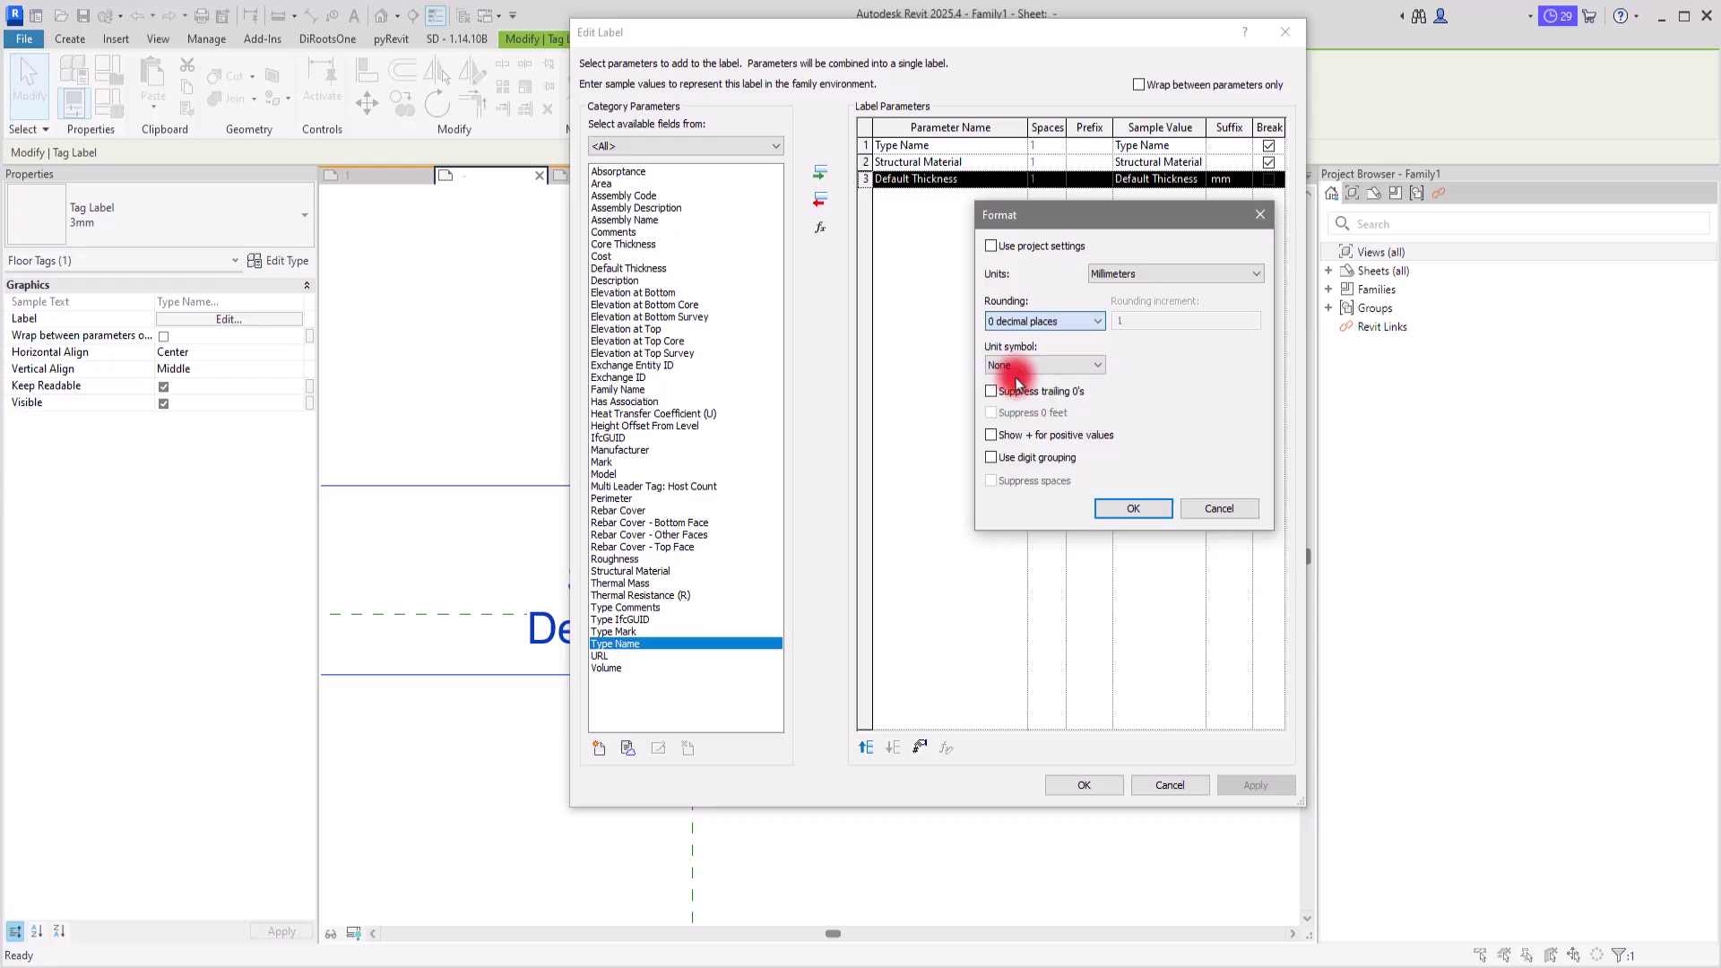
click(1157, 510)
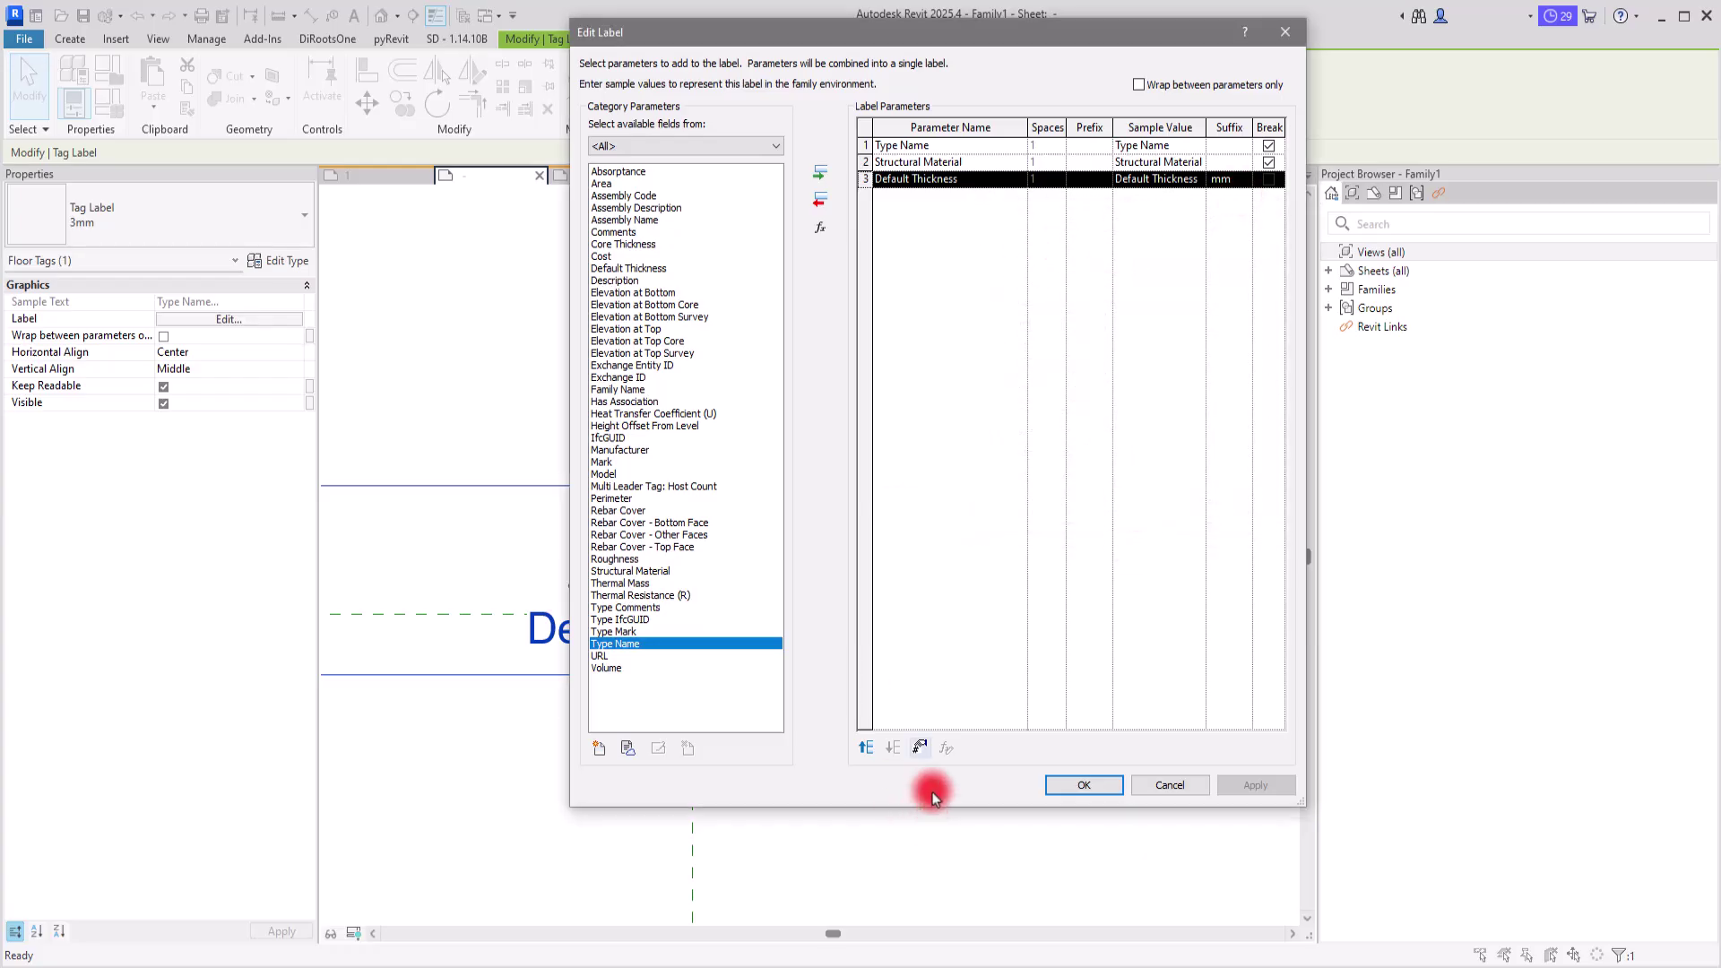
Check the unit symbol options in the Default Thickness format settings
click(916, 748)
click(1035, 365)
click(998, 394)
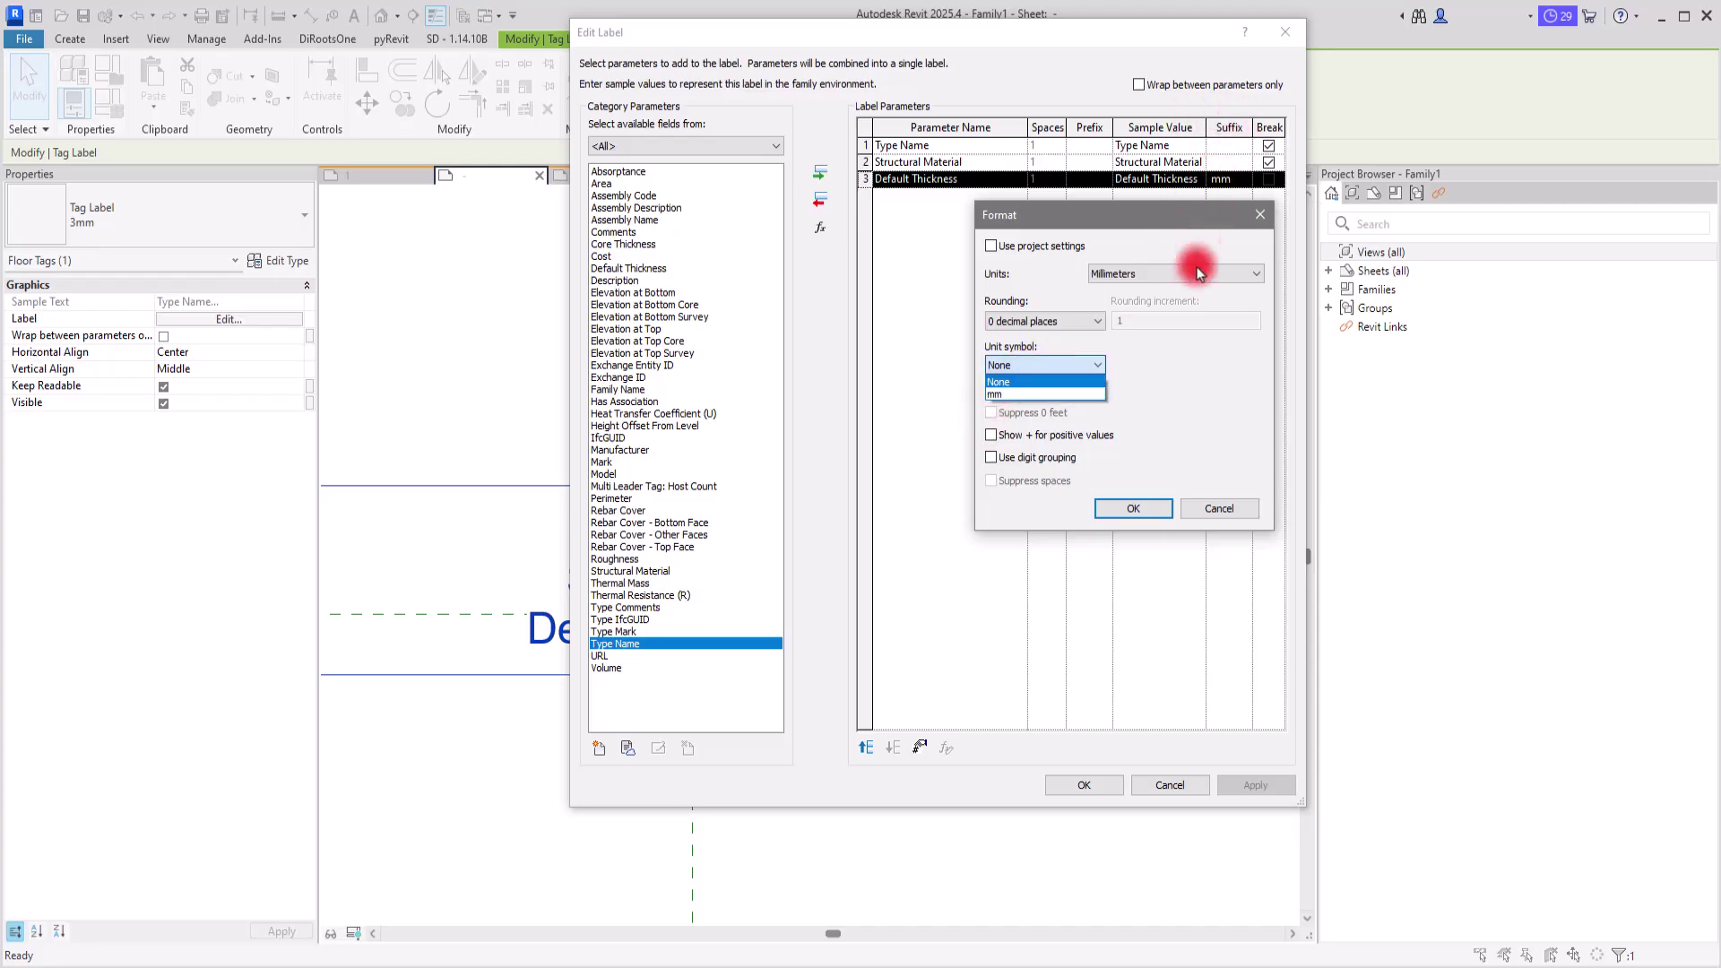
click(1126, 492)
click(1133, 508)
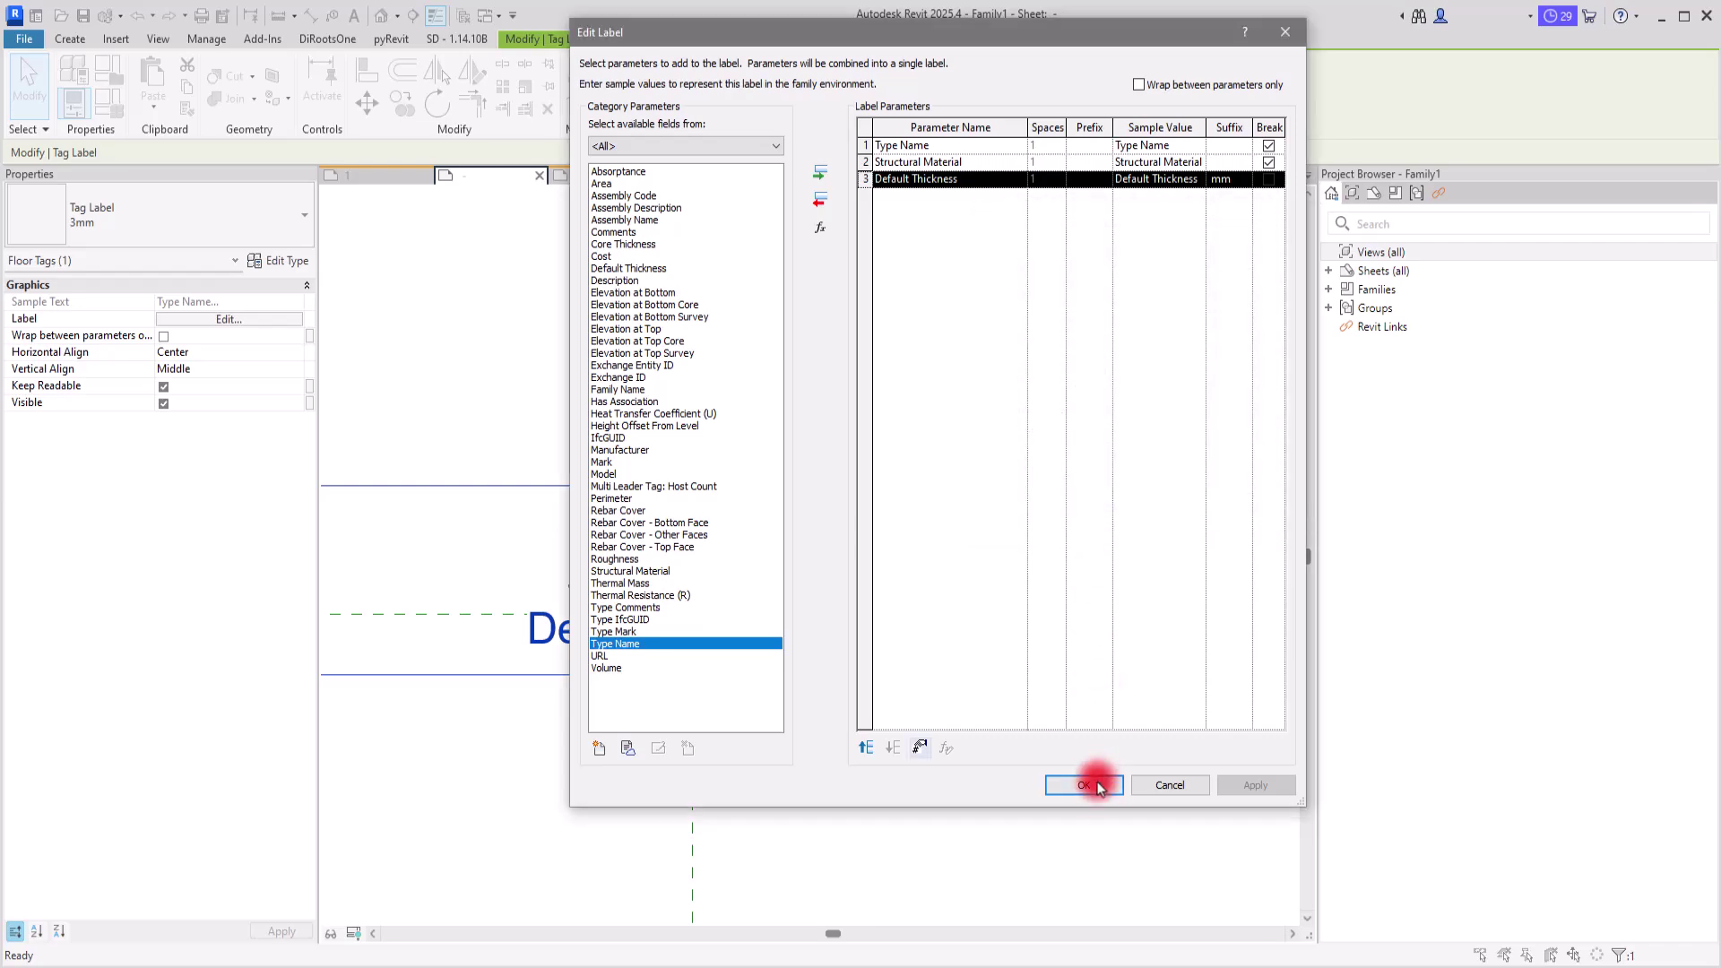
Apply the label edits, load the tag into the project overwriting the existing version, and inspect the slab tag below grid G
click(1085, 786)
click(690, 78)
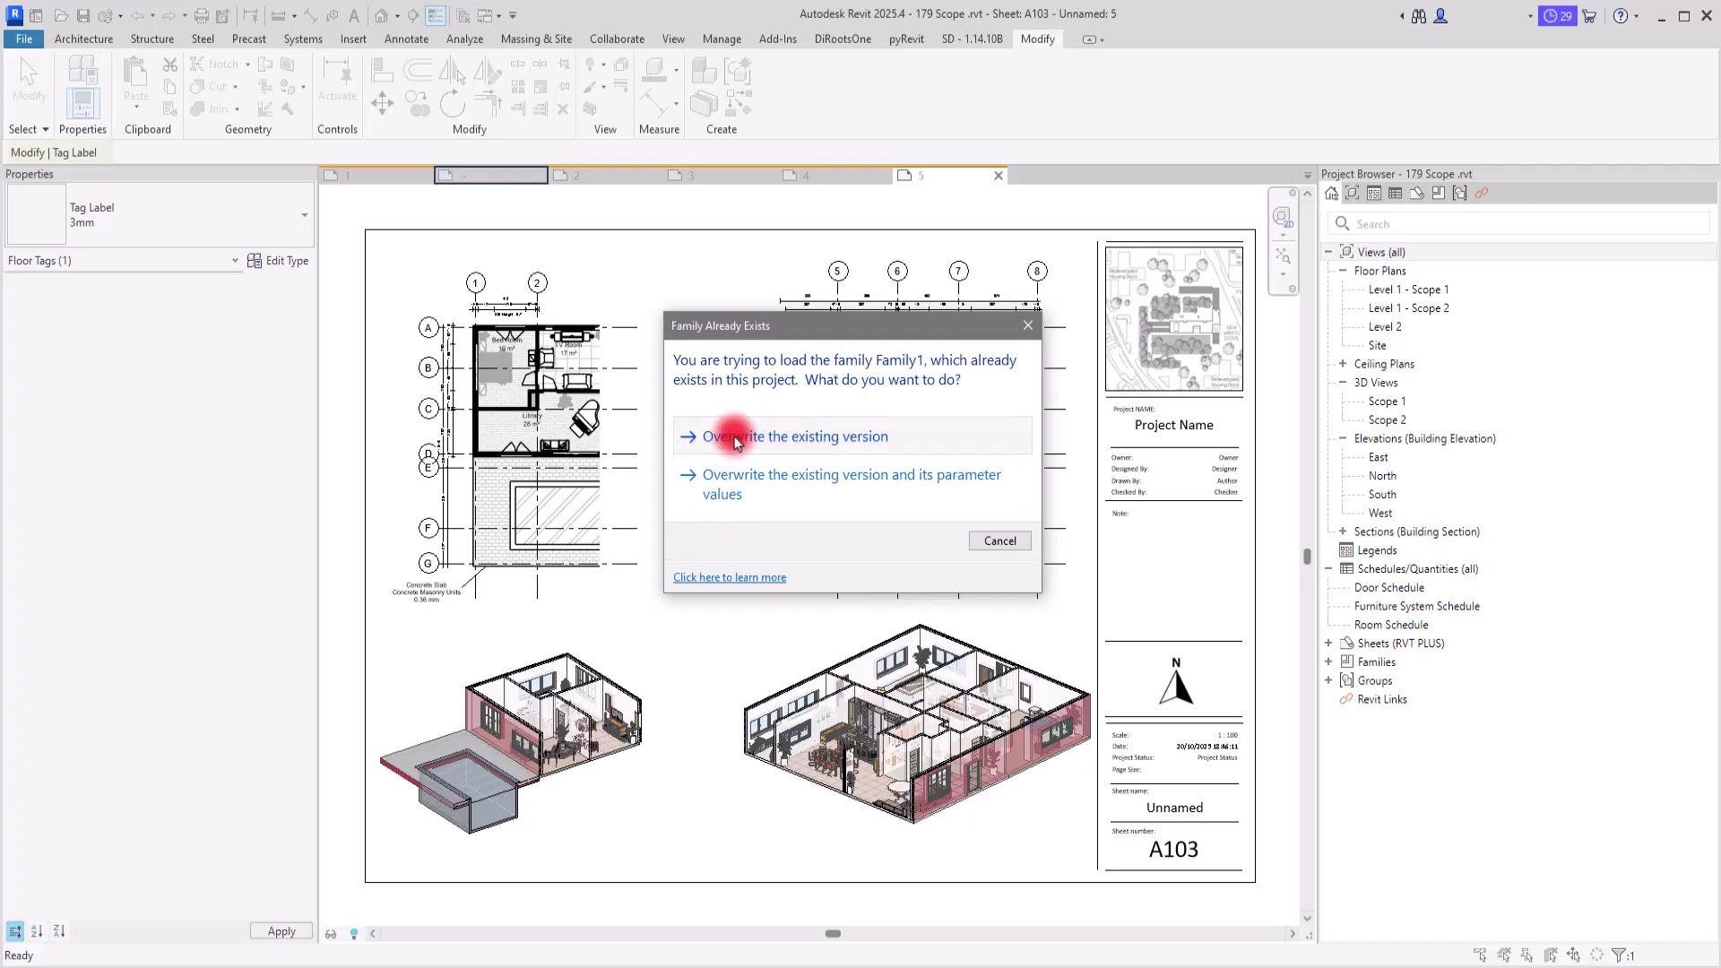
click(735, 439)
scroll(376, 590, up, 5)
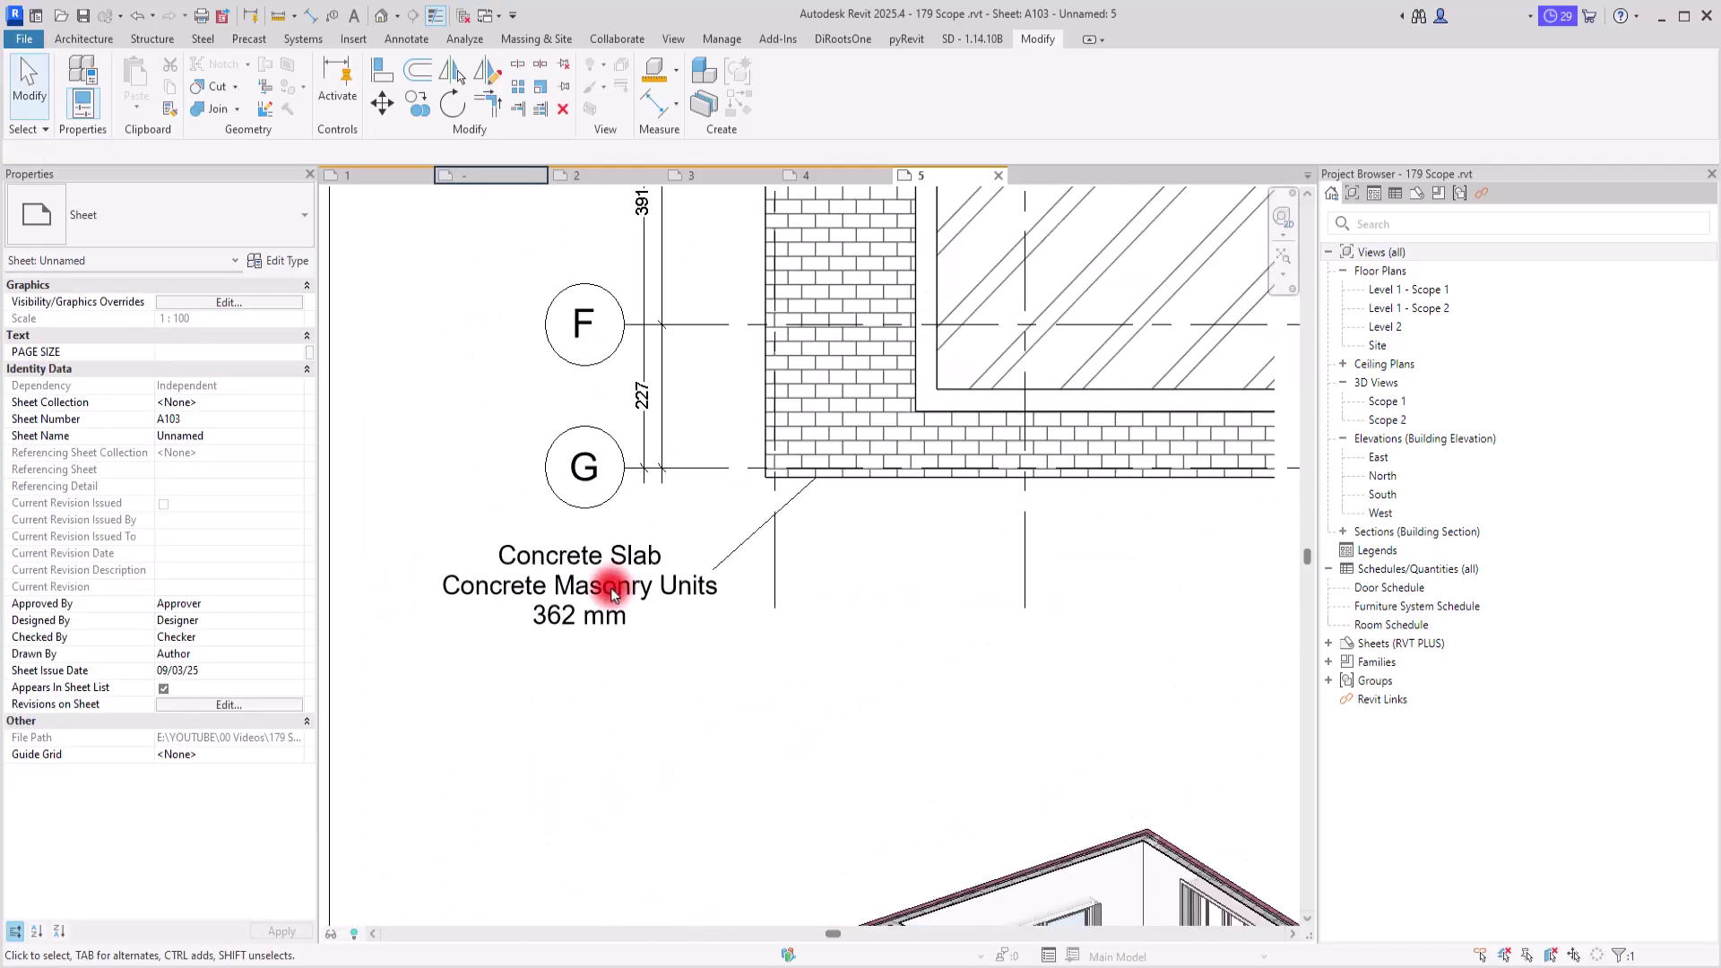
click(599, 680)
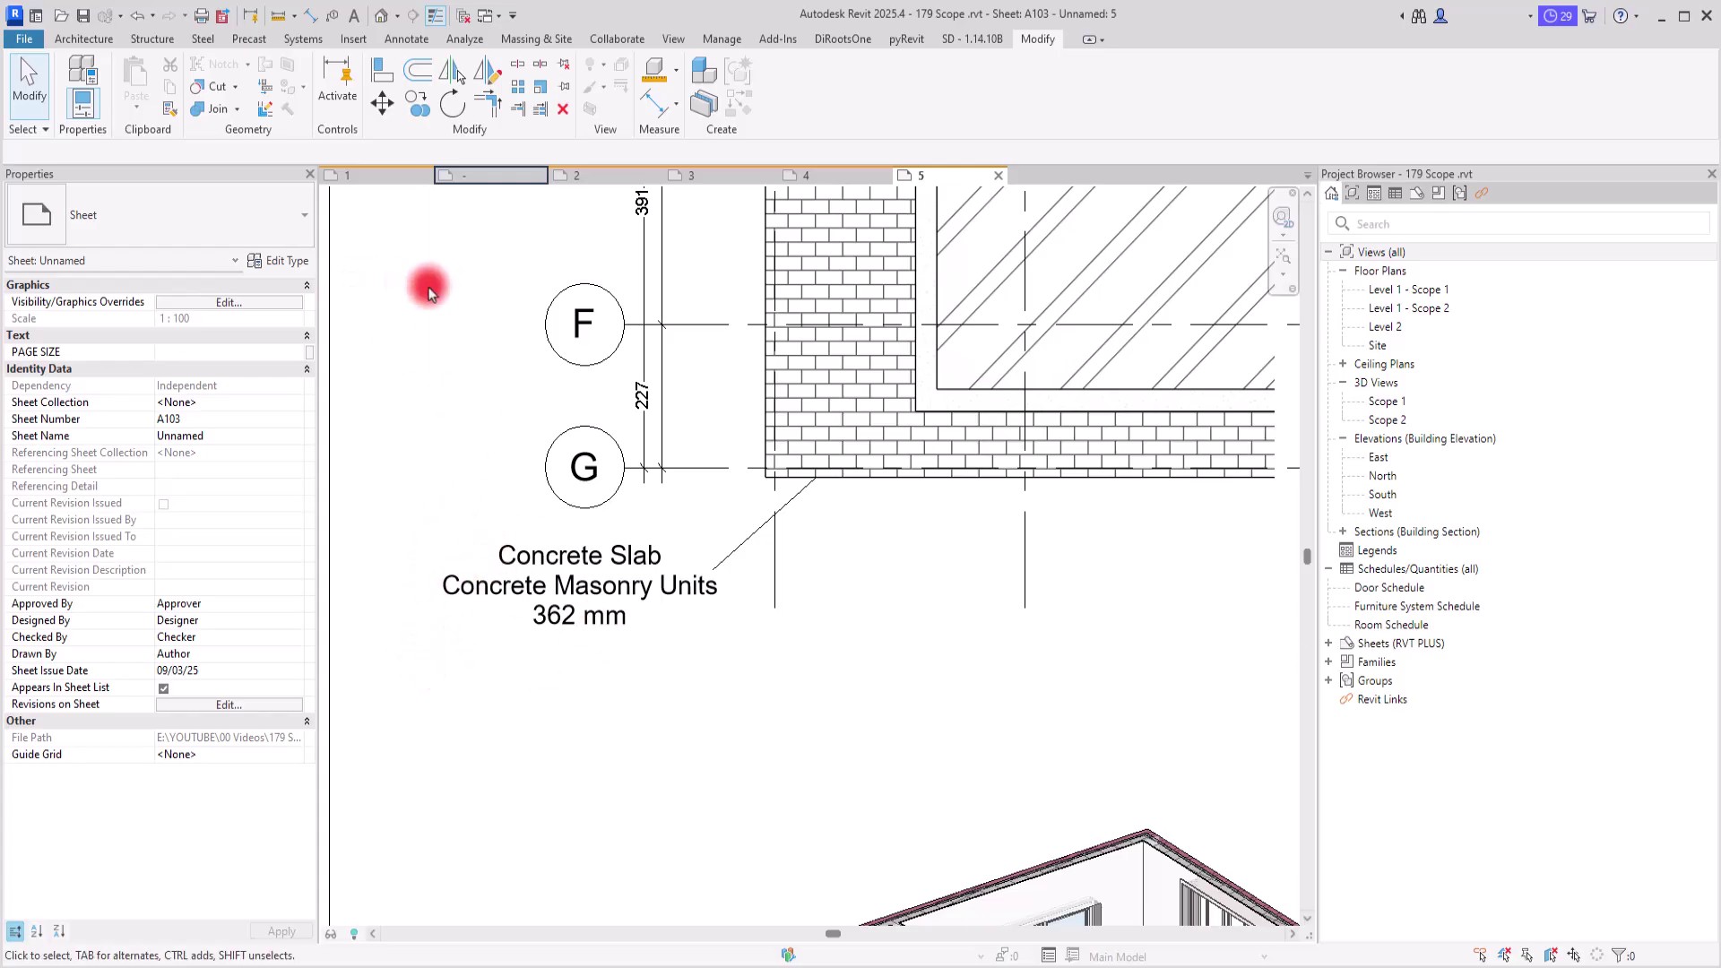
Set the tag label's horizontal alignment to Left and move the label so its text starts near the vertical reference plane
click(492, 175)
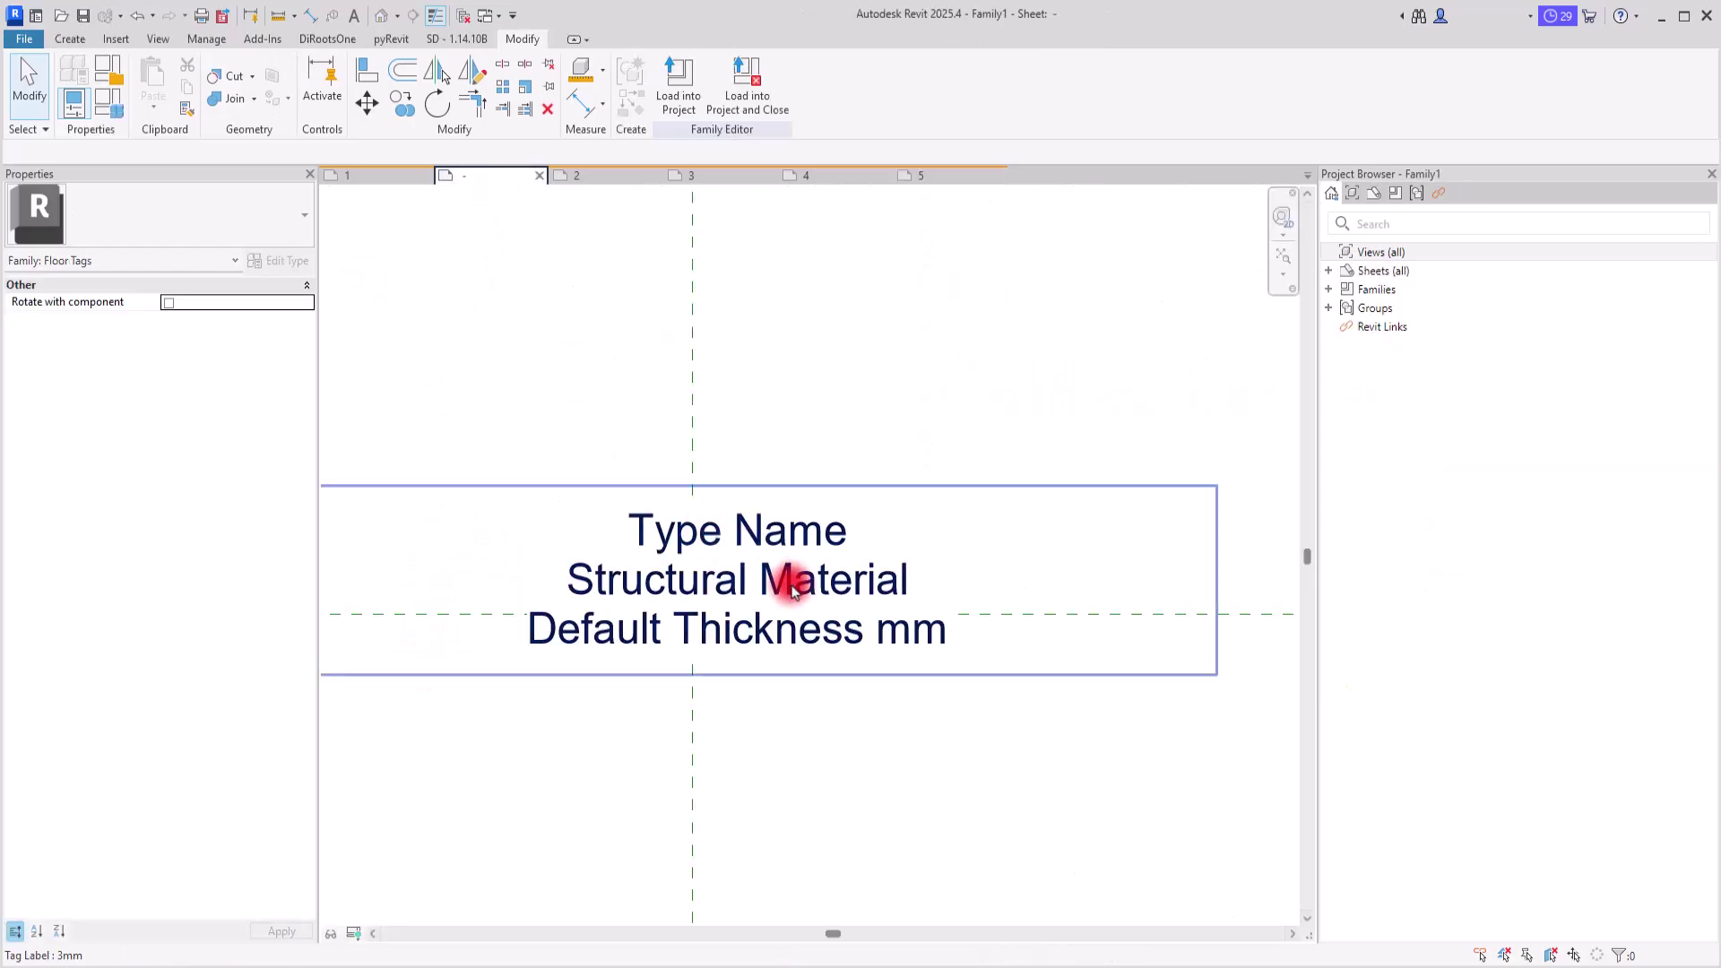
click(792, 584)
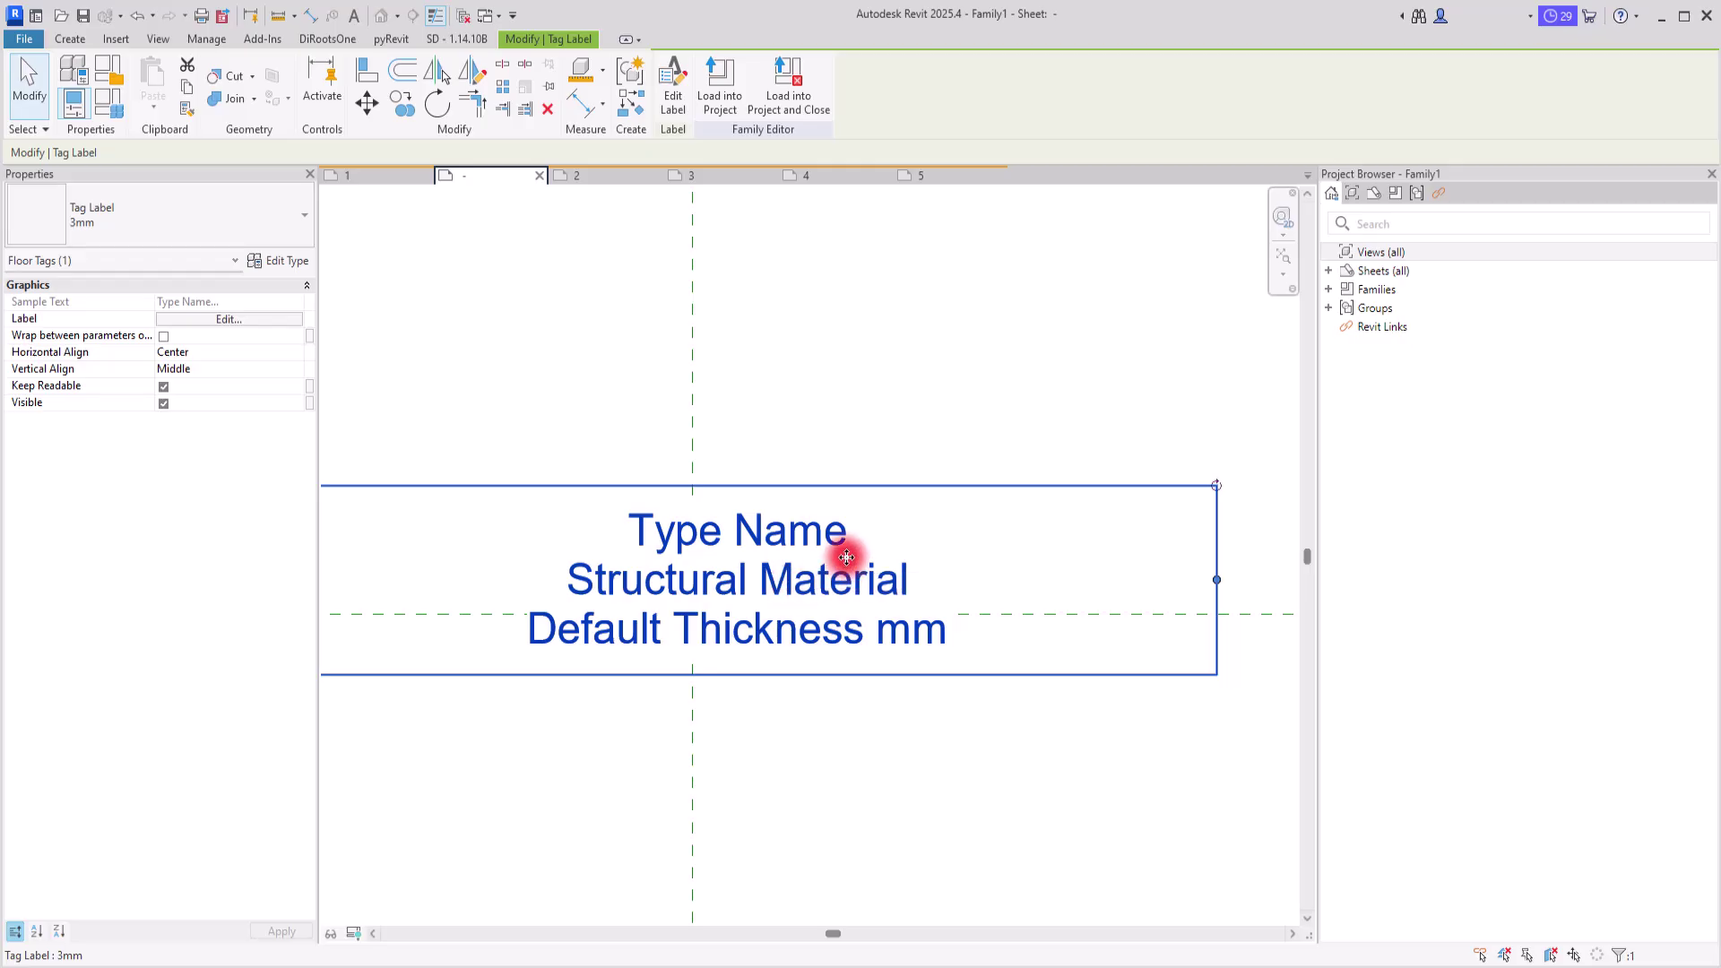
scroll(869, 512, down, 2)
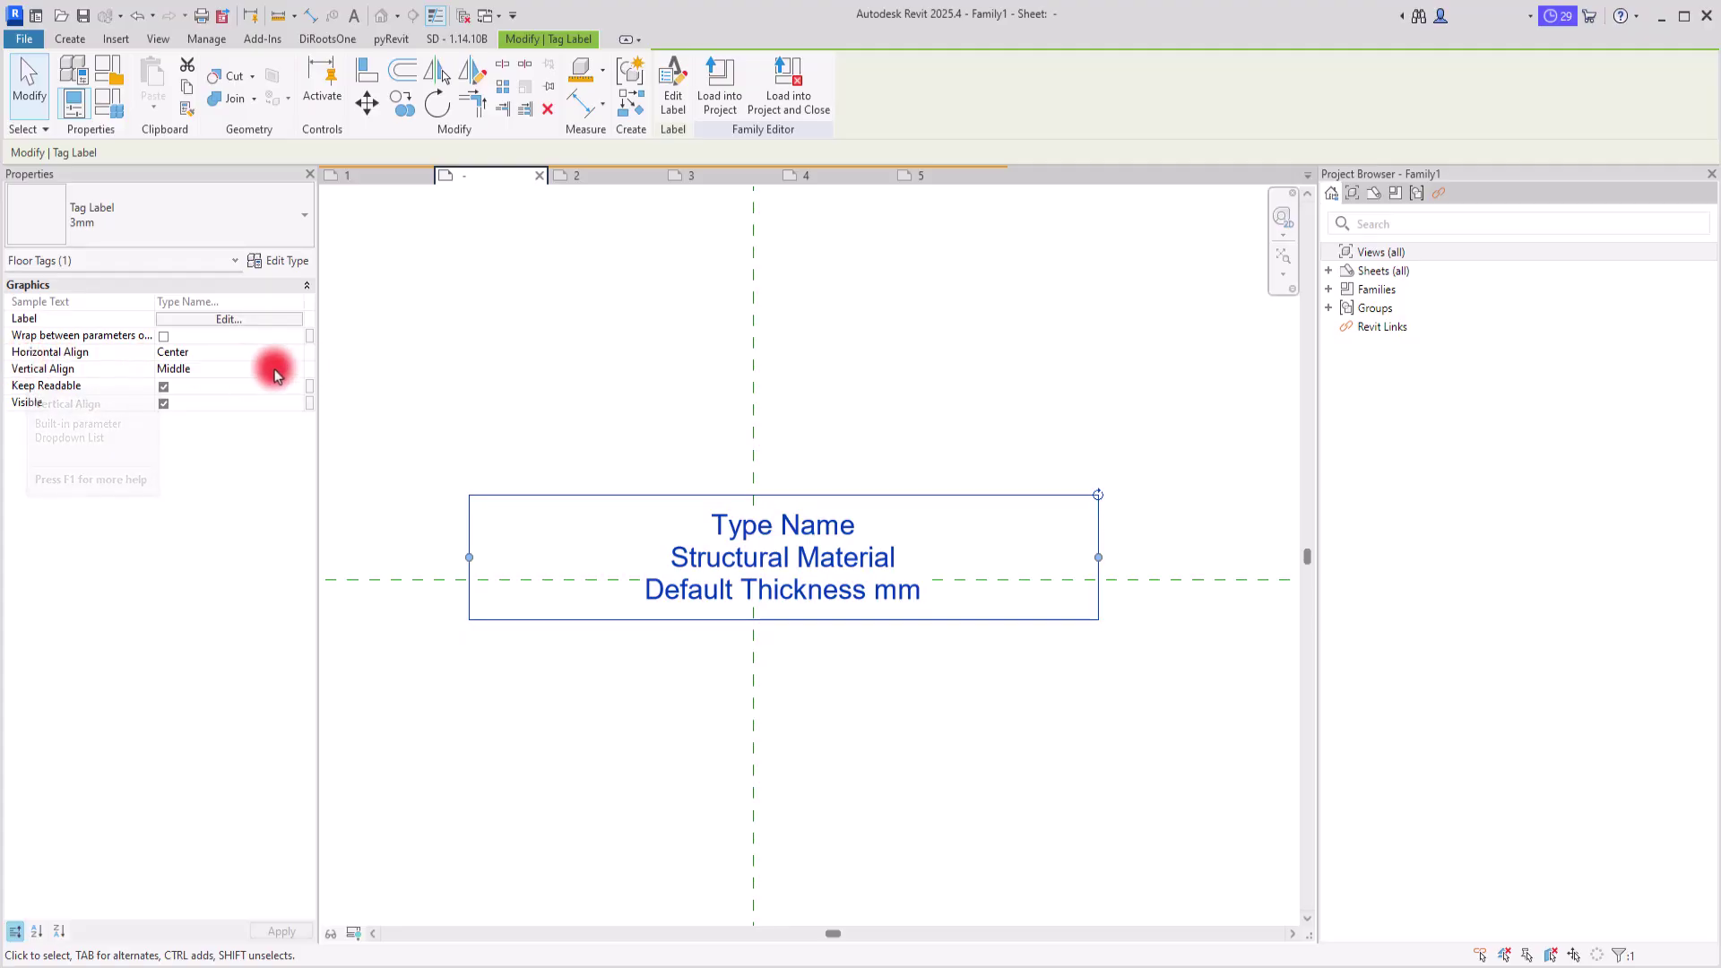
click(296, 351)
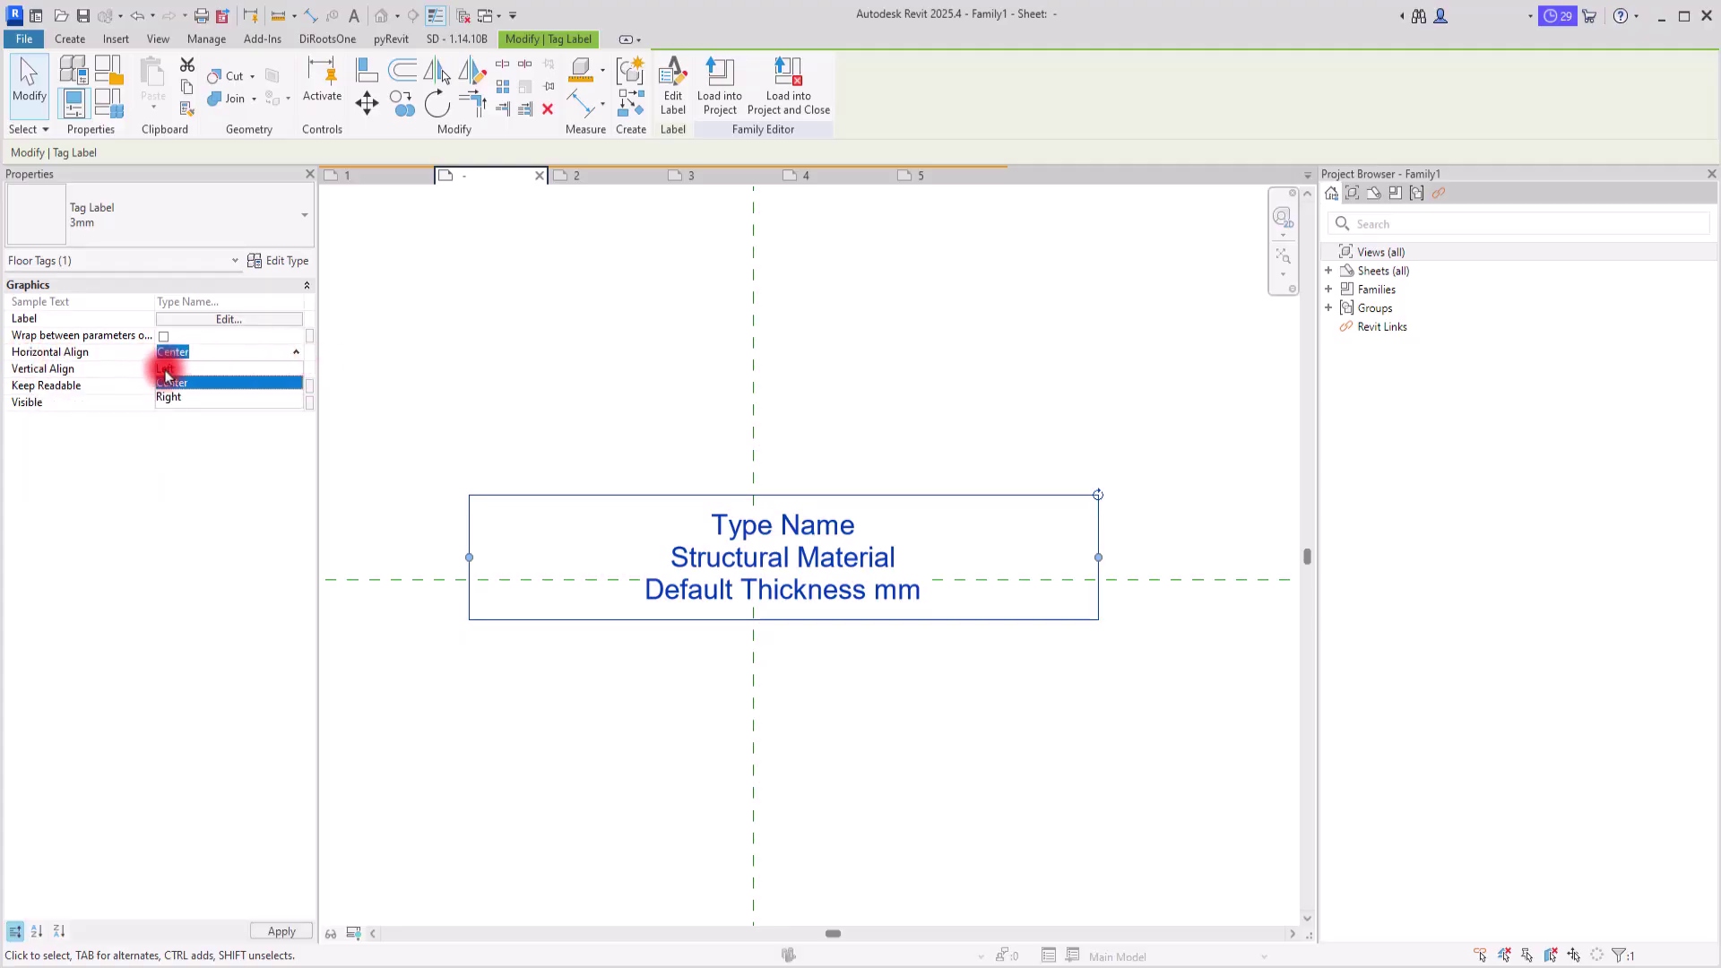
click(277, 368)
click(649, 443)
click(526, 549)
drag(584, 534, 730, 535)
click(619, 447)
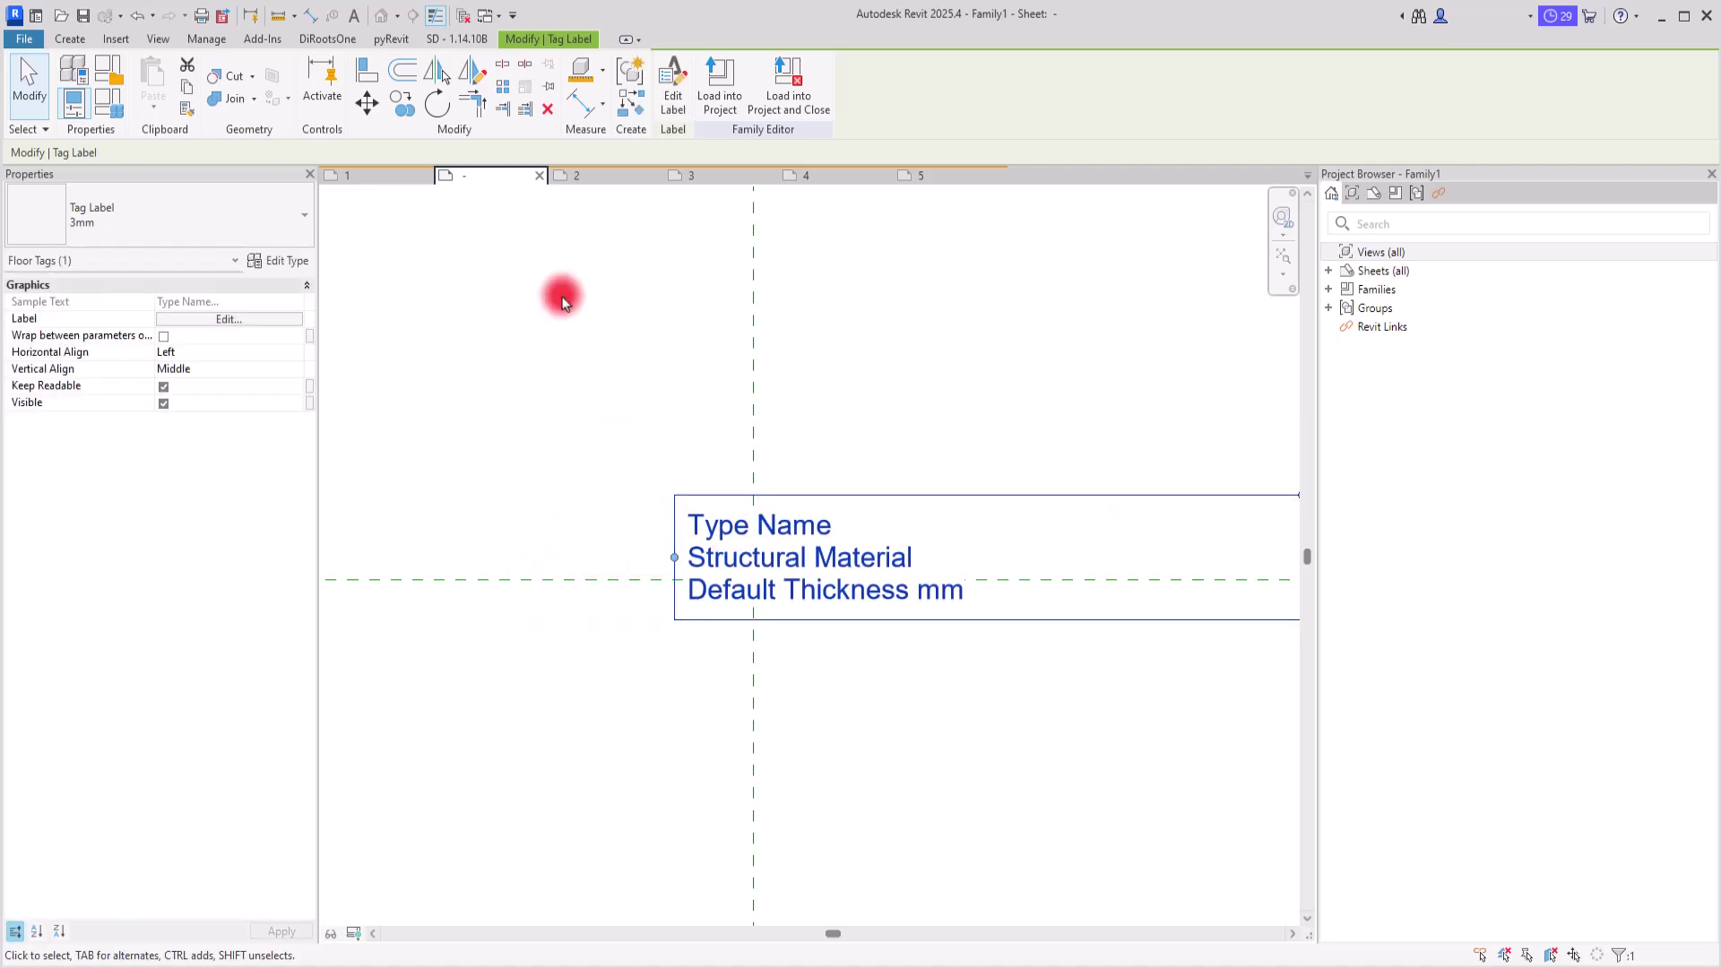
Load the left-aligned floor tag into the project, overwriting the existing version
click(724, 84)
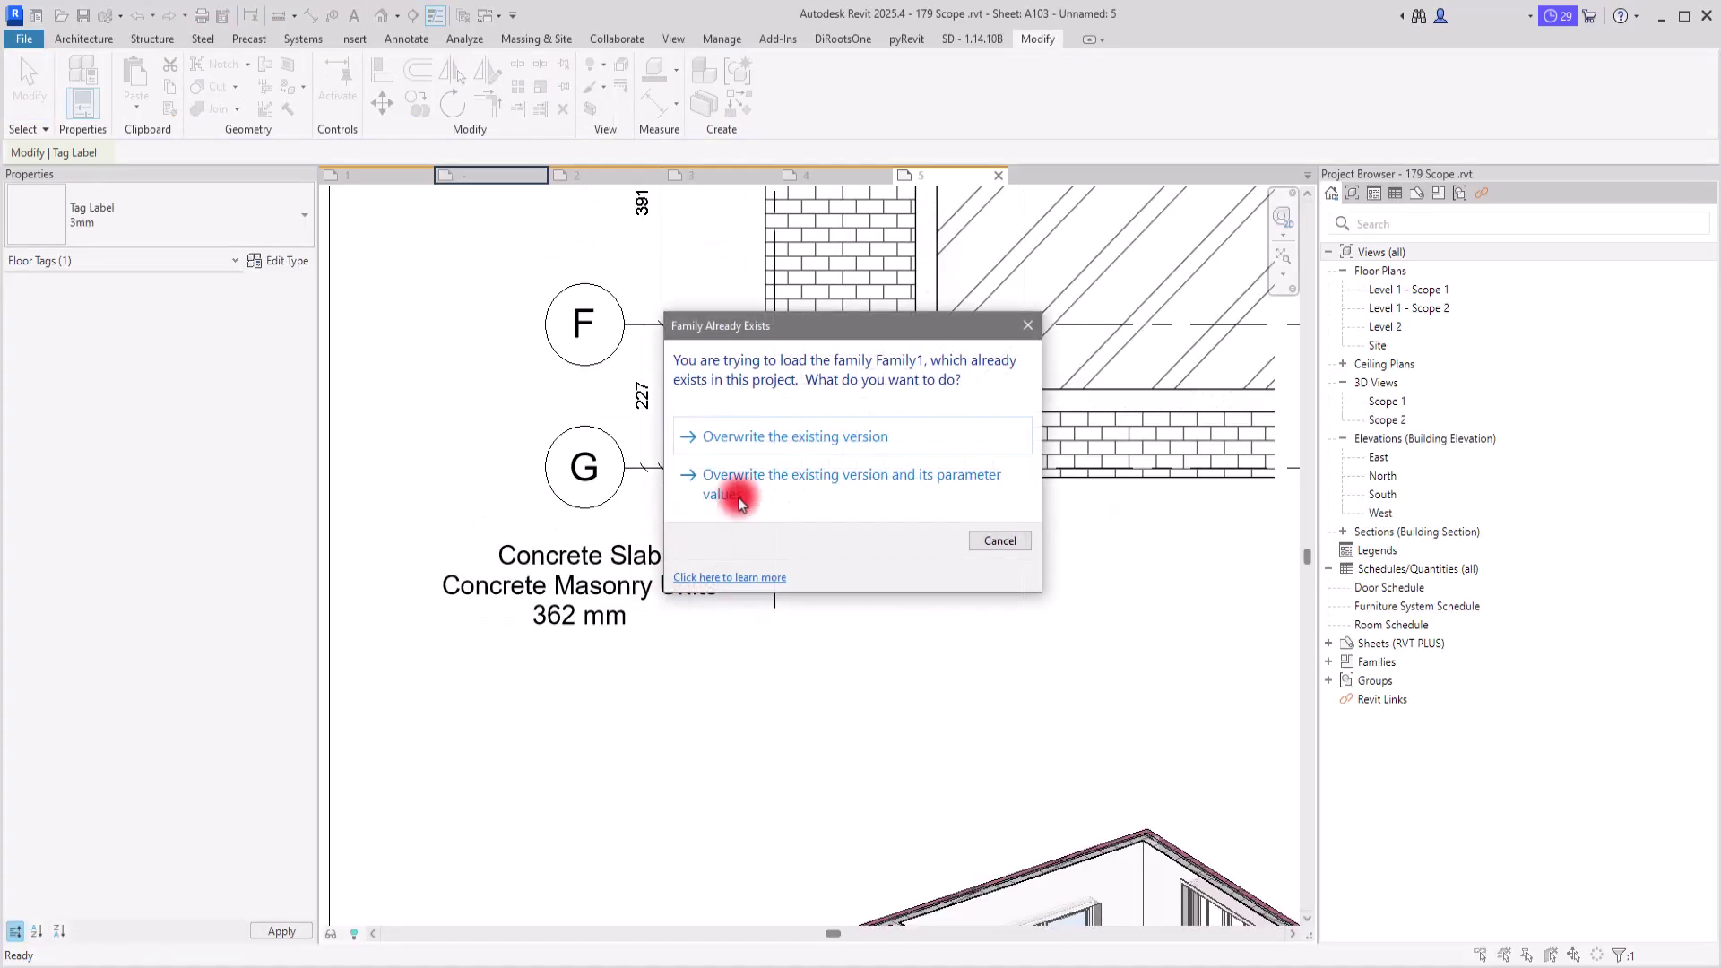
click(765, 438)
click(695, 690)
Activate the floor plan viewport, level the slab tag's leader elbow with the material line, and shift the tag text left of it
click(544, 587)
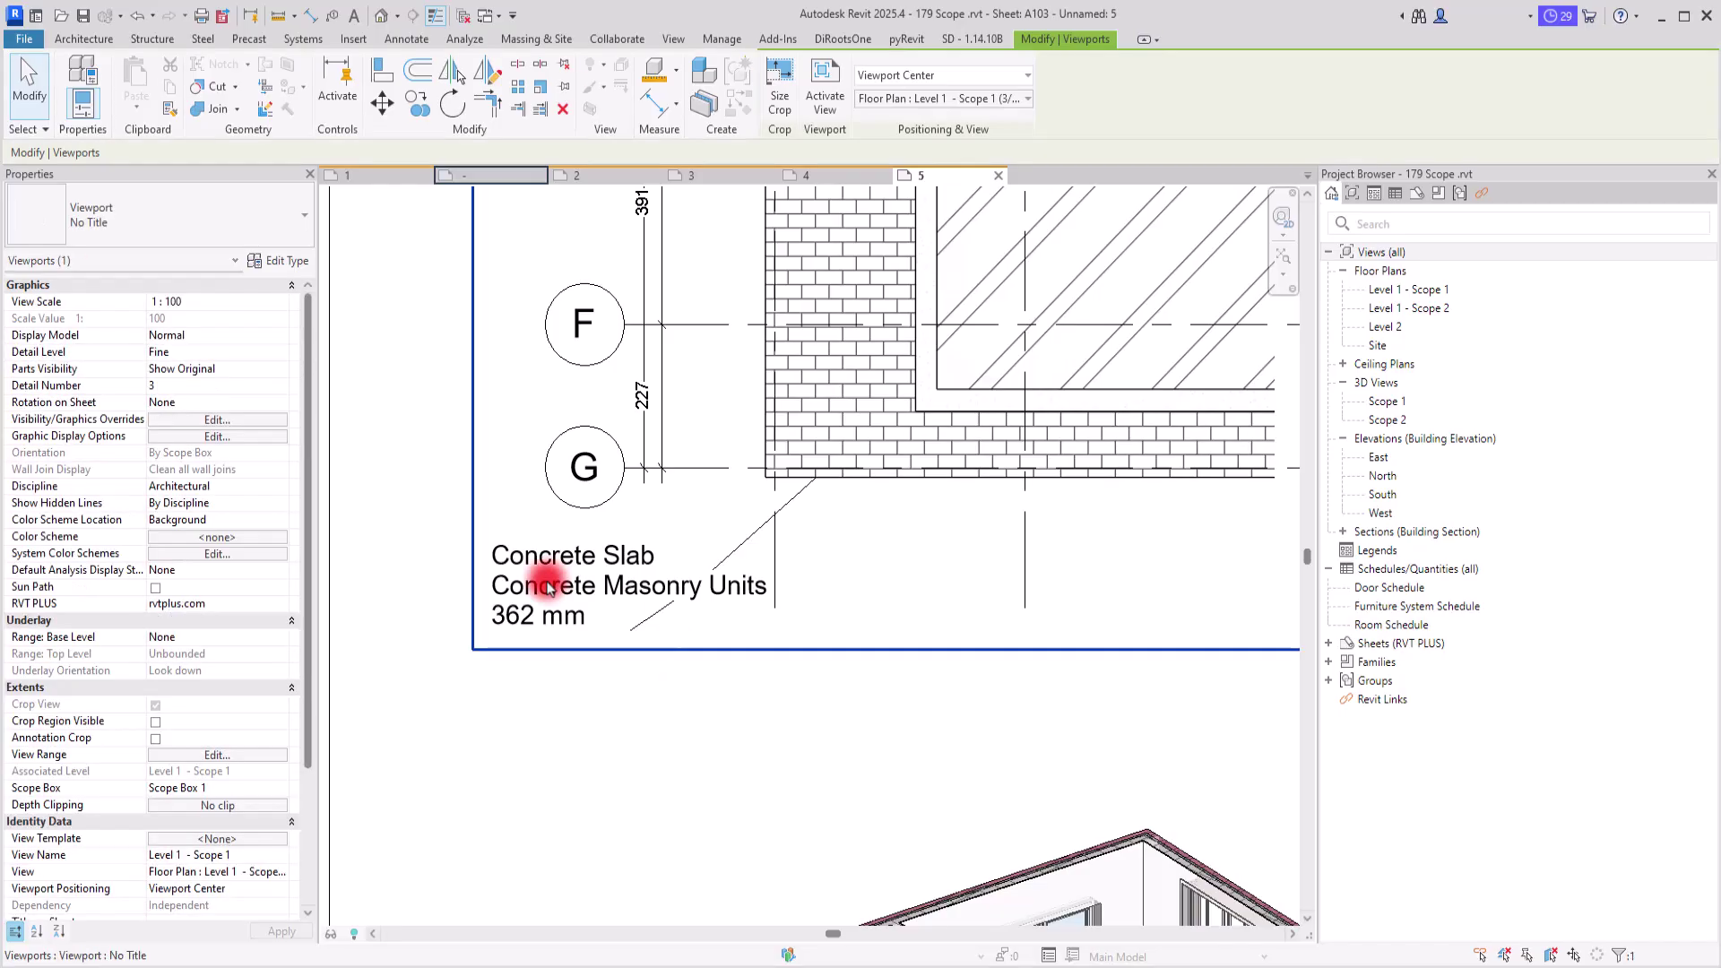
click(544, 587)
drag(635, 627, 749, 586)
click(788, 583)
click(672, 576)
Set the floor tag type's leader arrowhead to Arrow 30 Degree
click(248, 307)
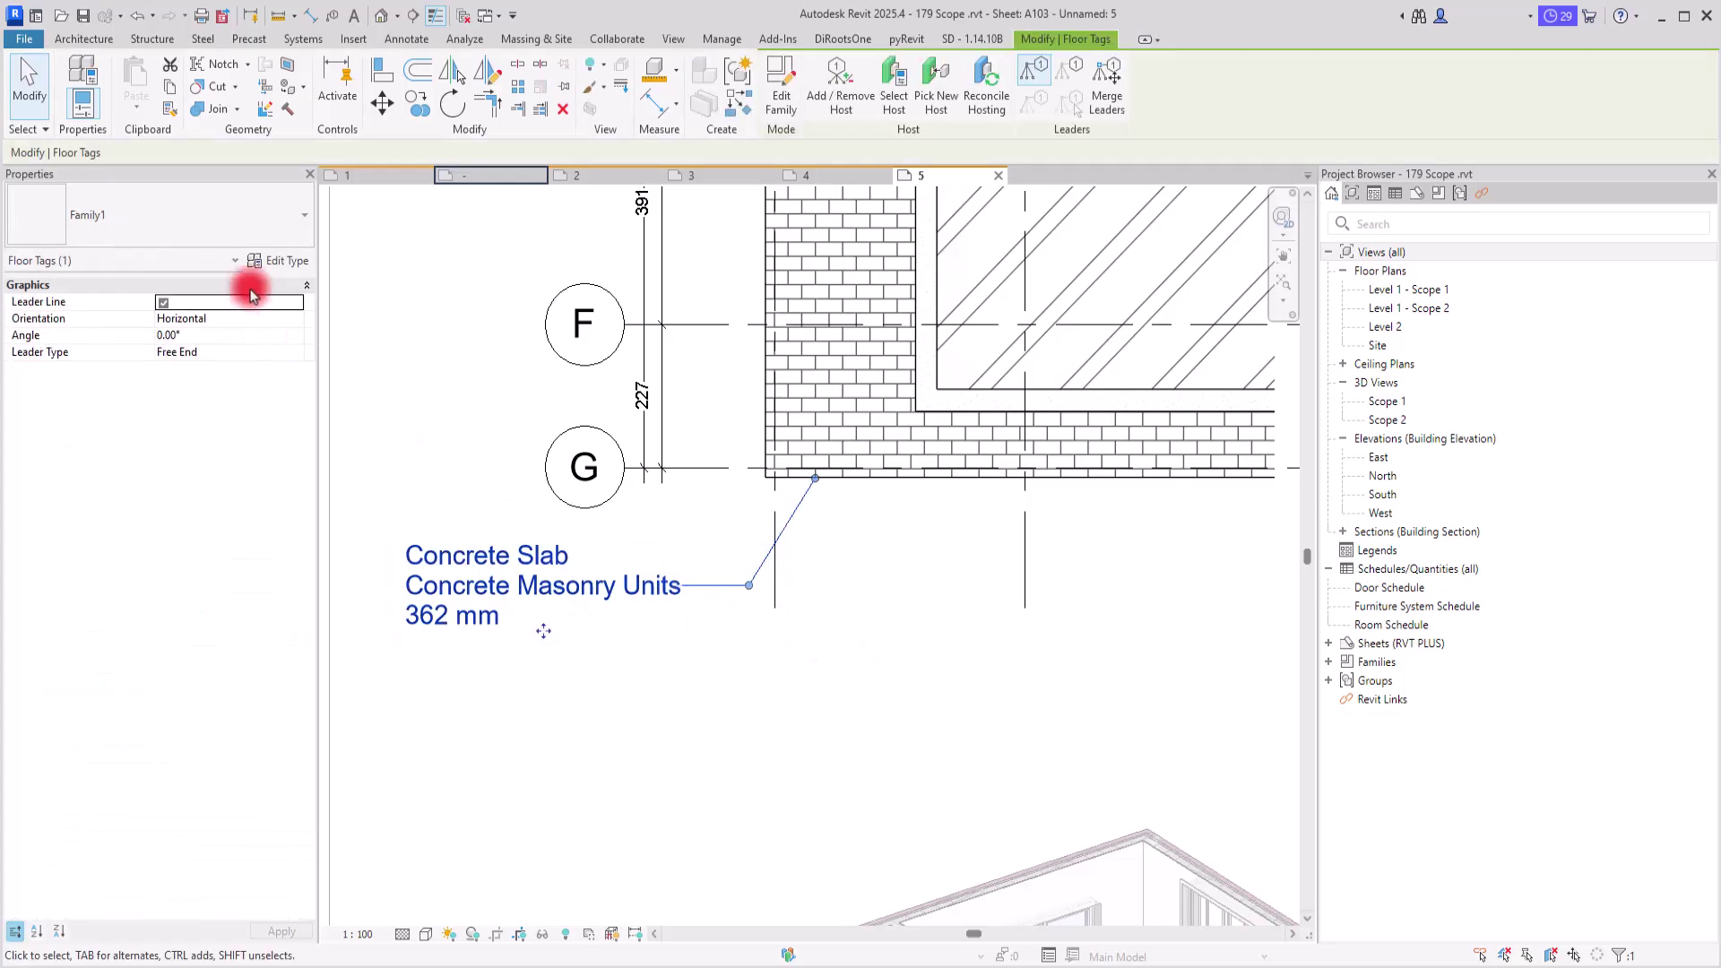
click(262, 260)
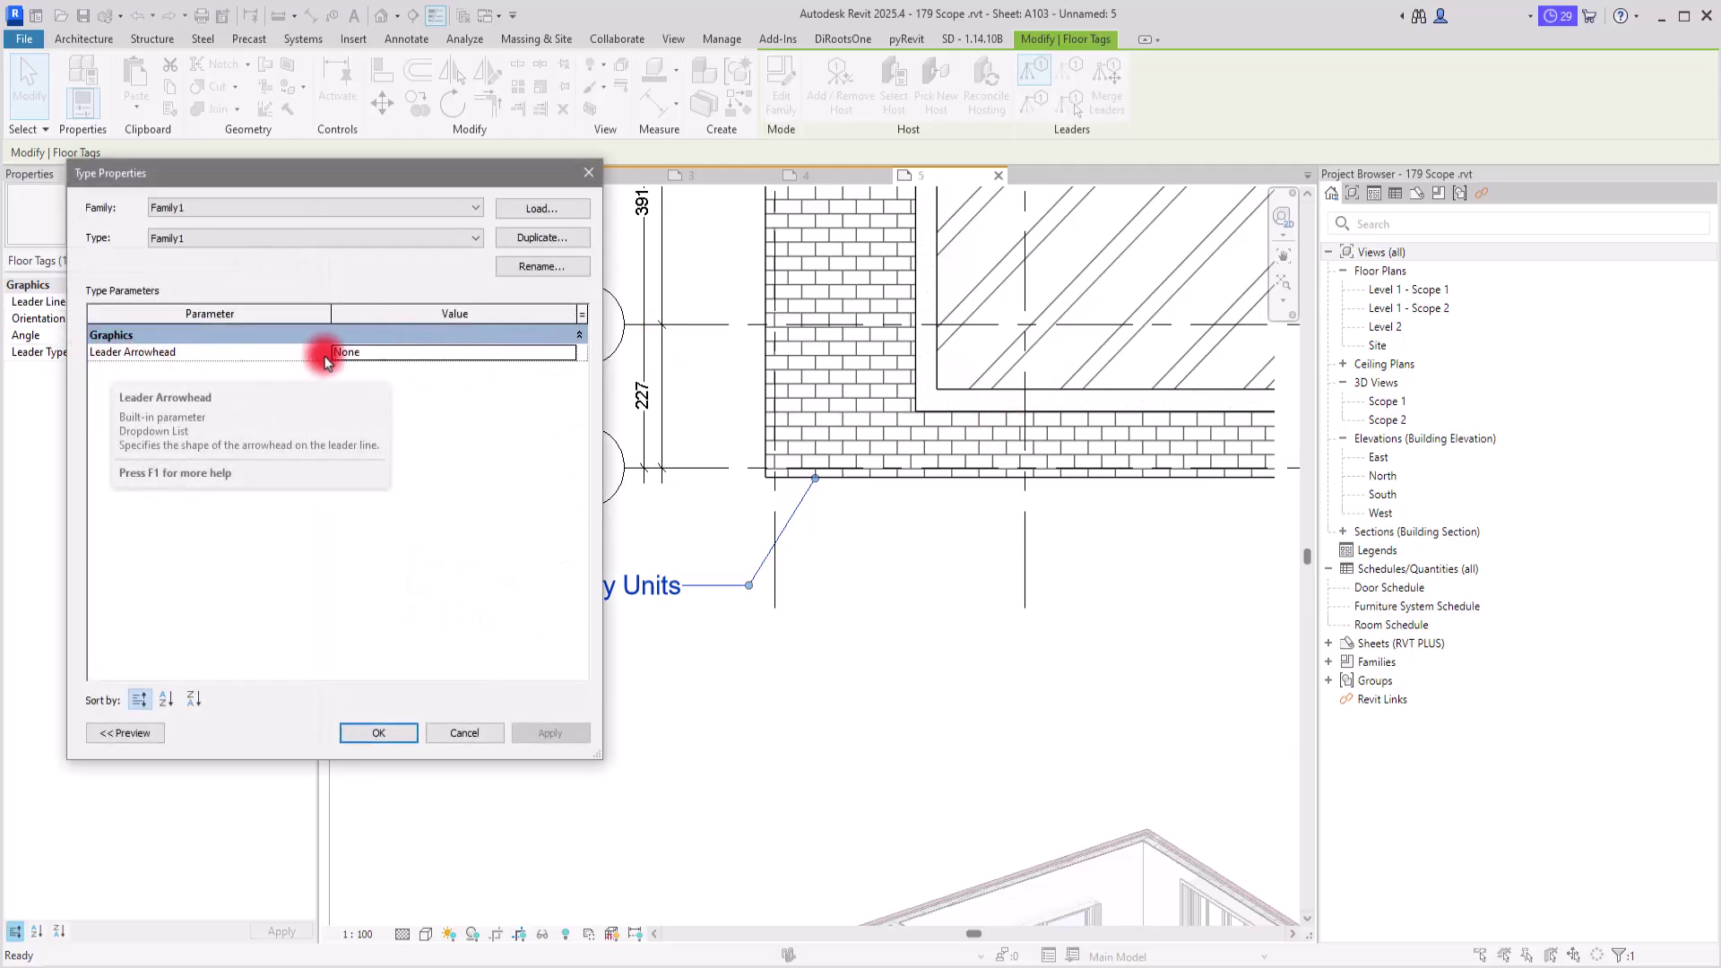
click(571, 359)
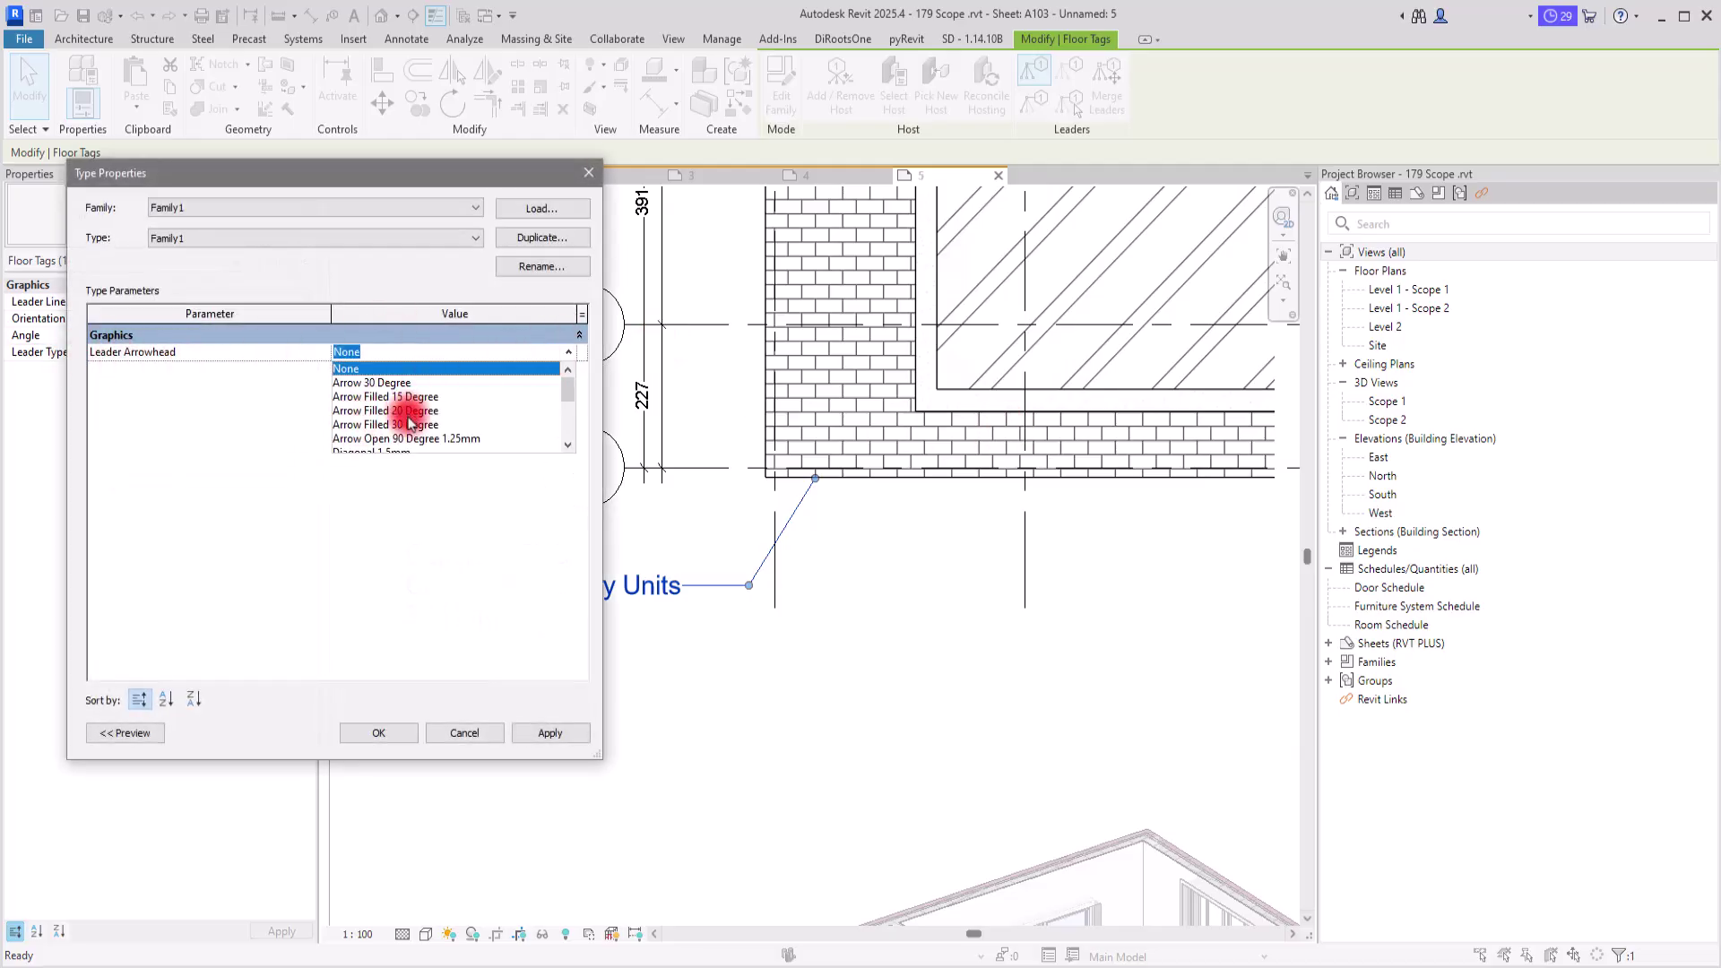
scroll(395, 425, down, 3)
scroll(394, 439, up, 3)
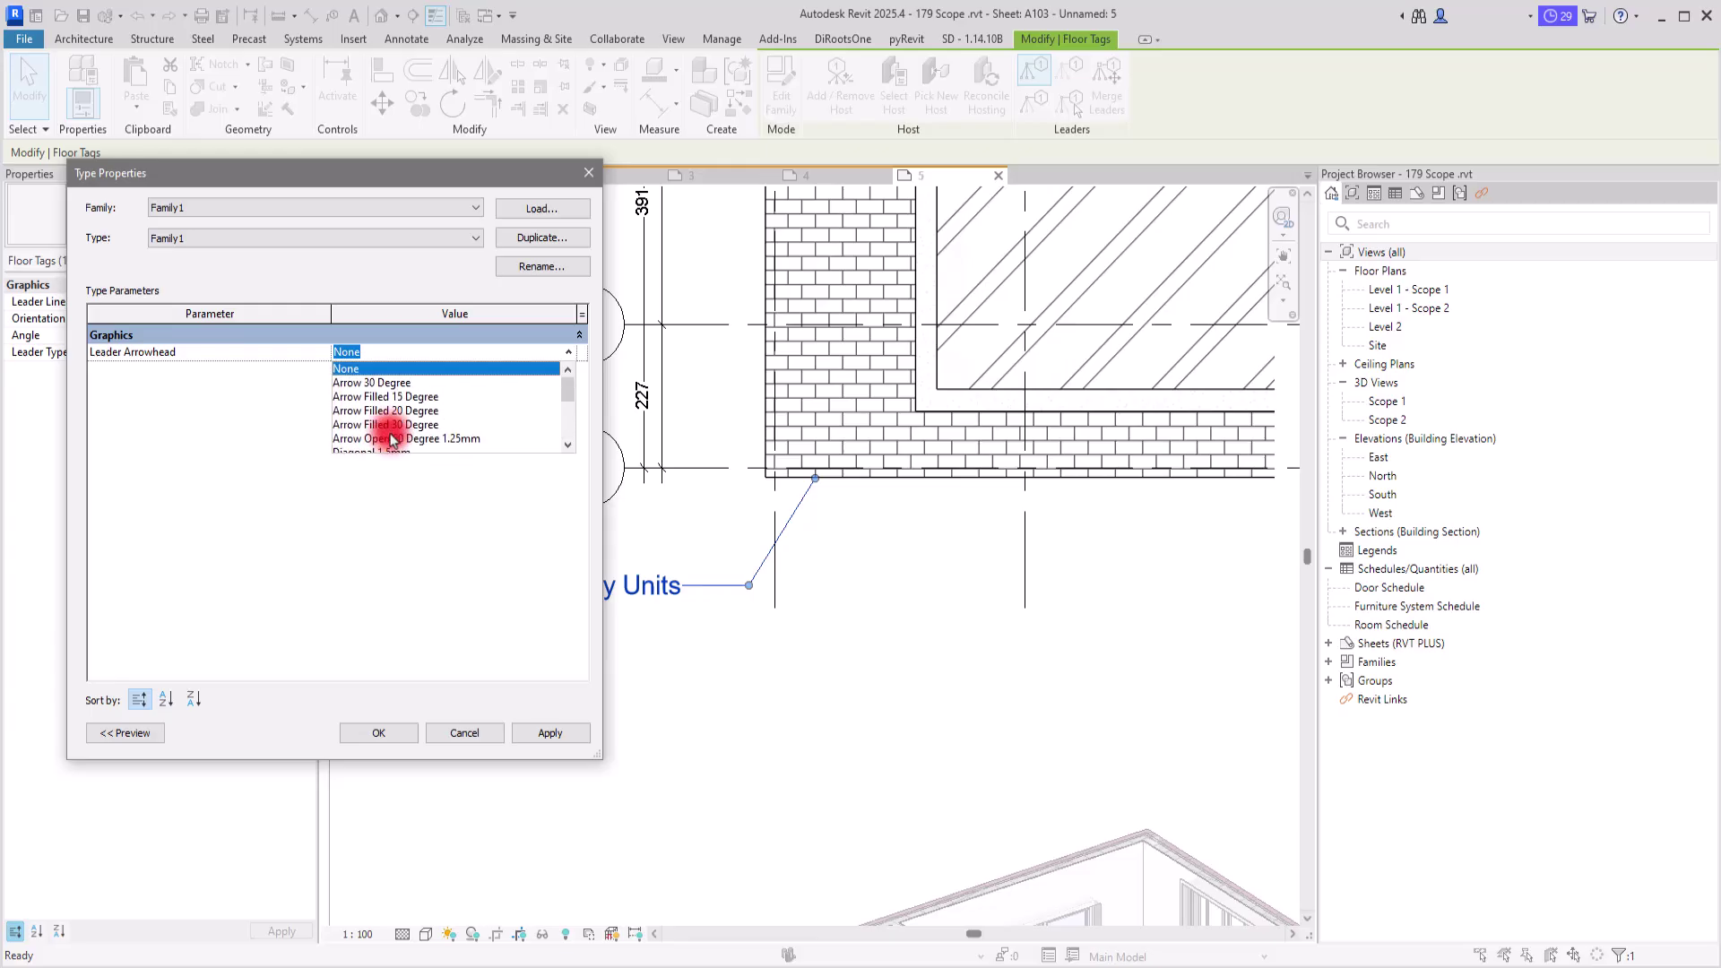
click(372, 382)
click(384, 735)
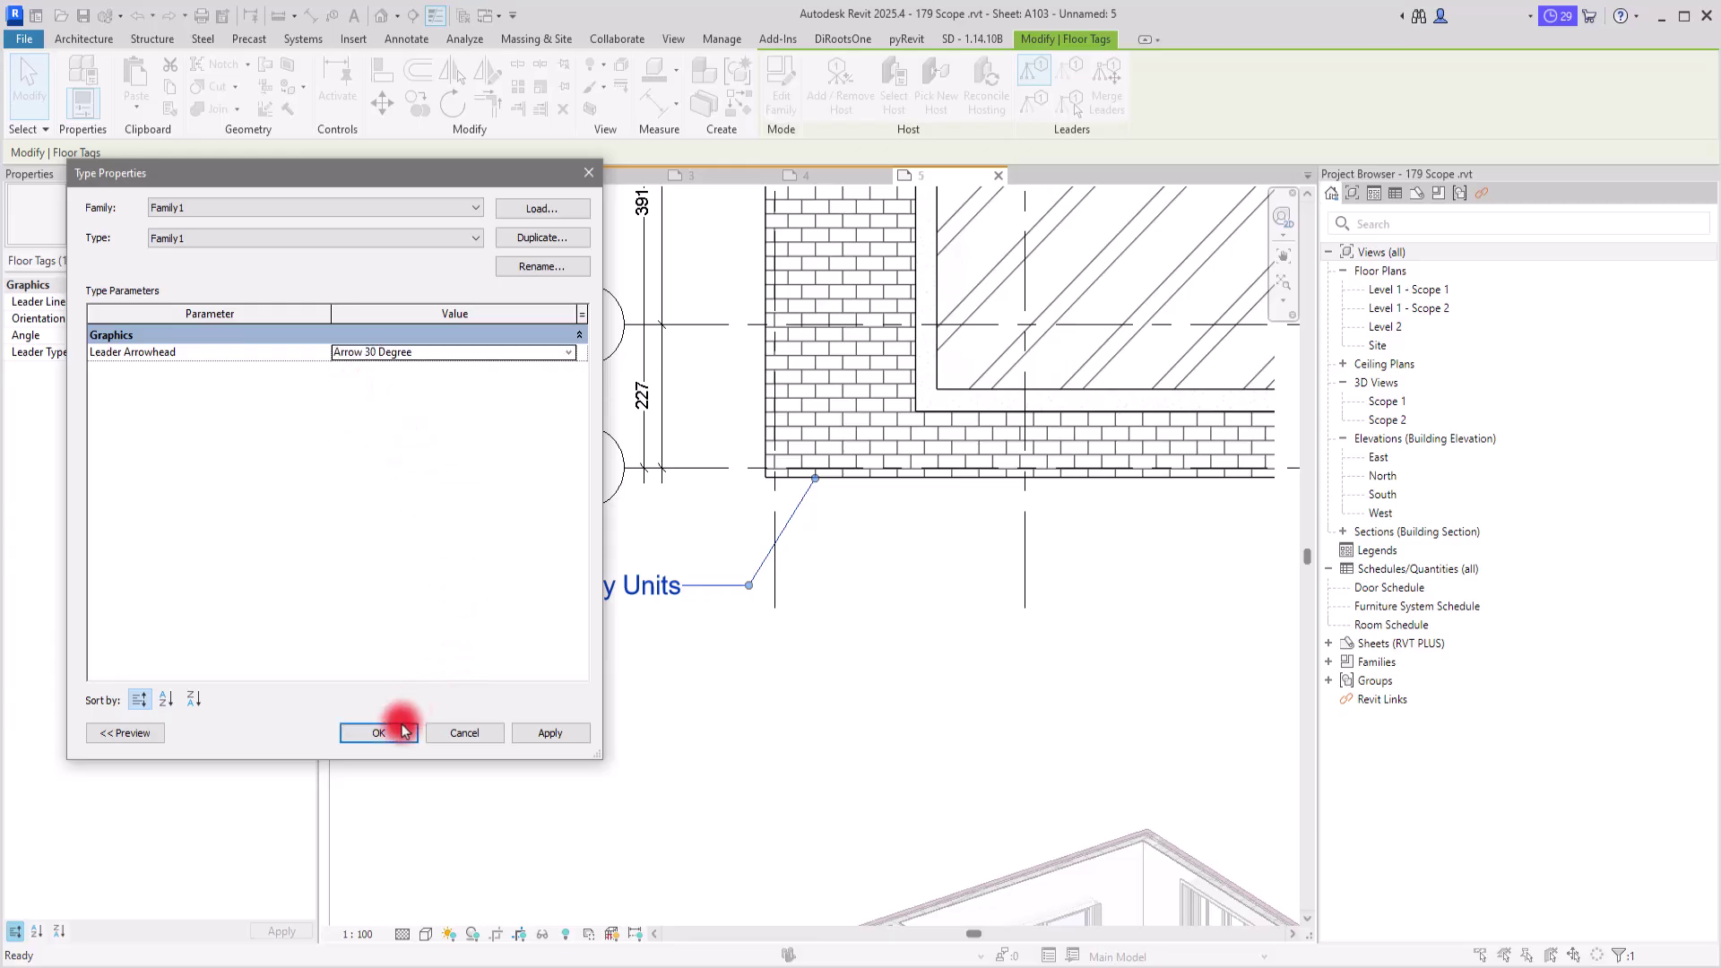
click(948, 626)
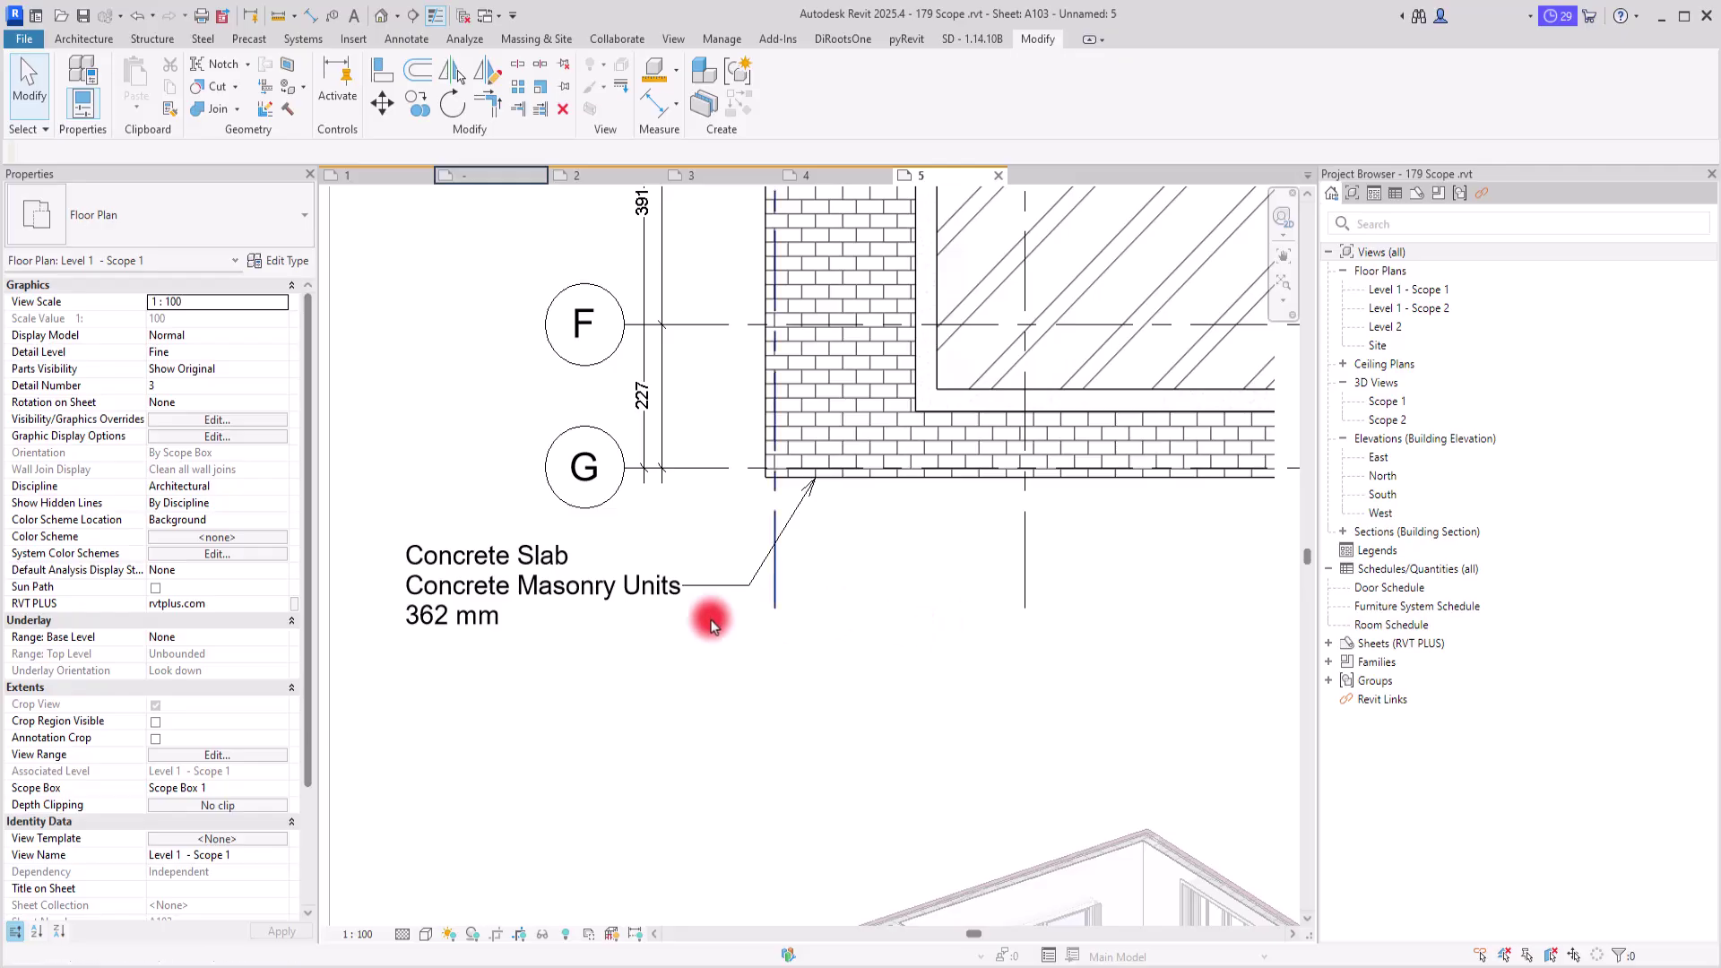
Open the placed slab tag's family for editing and review its family category settings without changing them
scroll(634, 595, down, 5)
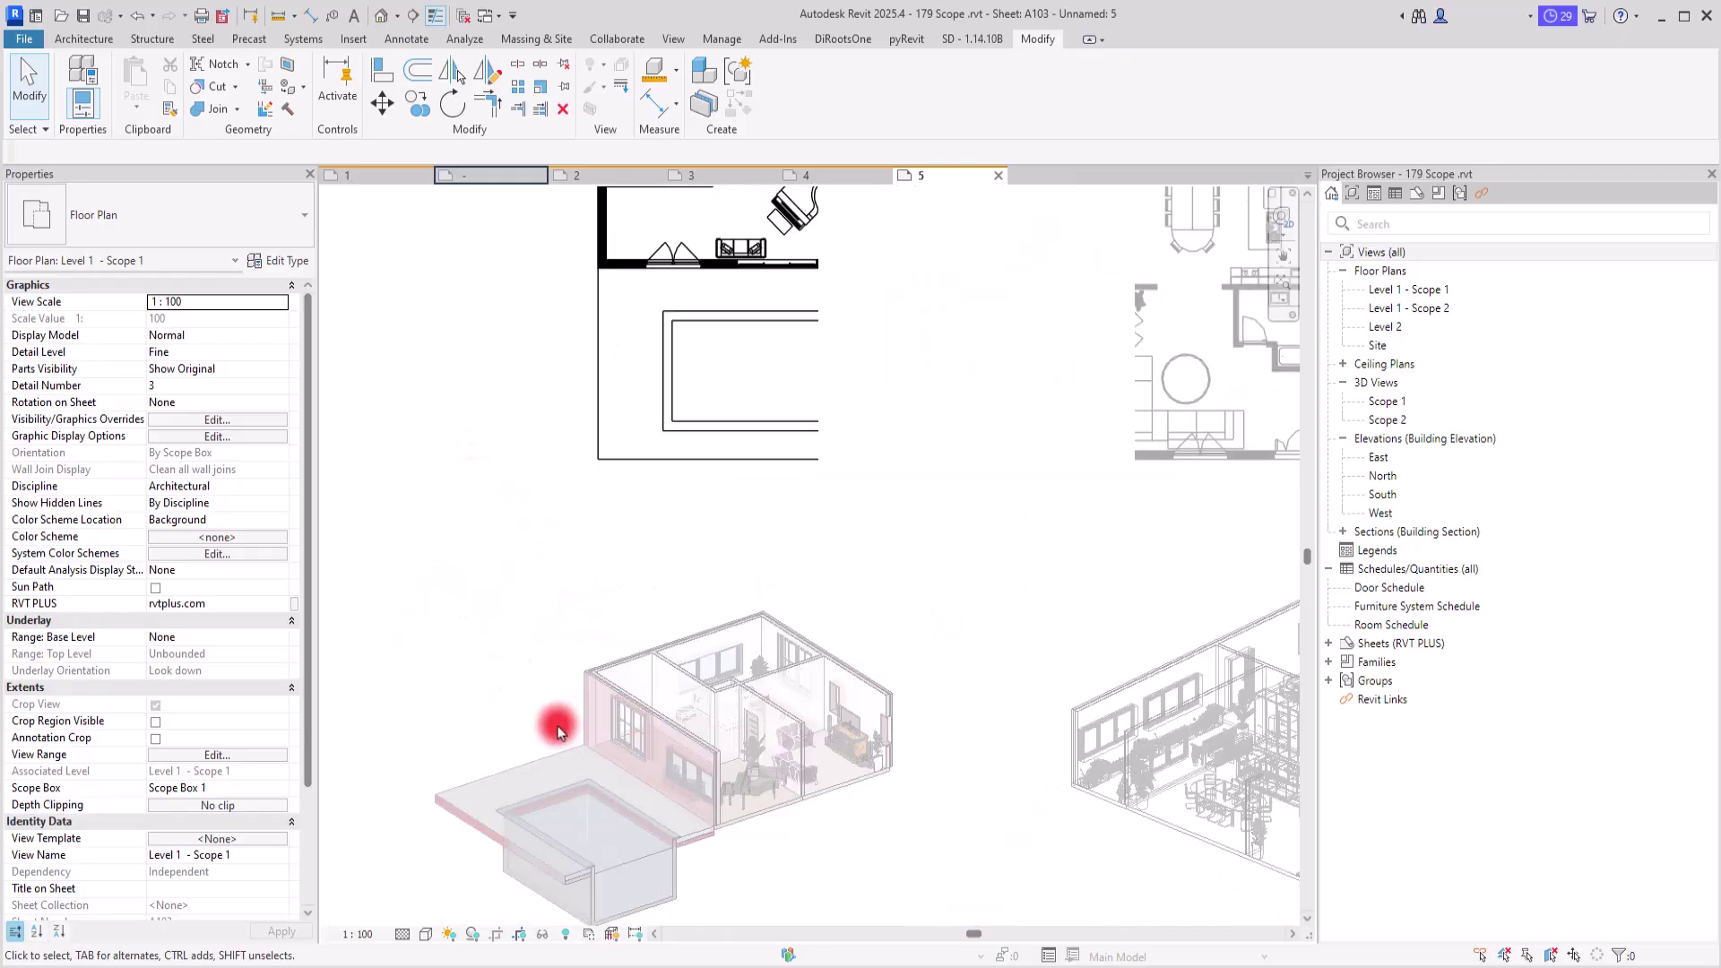
scroll(550, 723, down, 2)
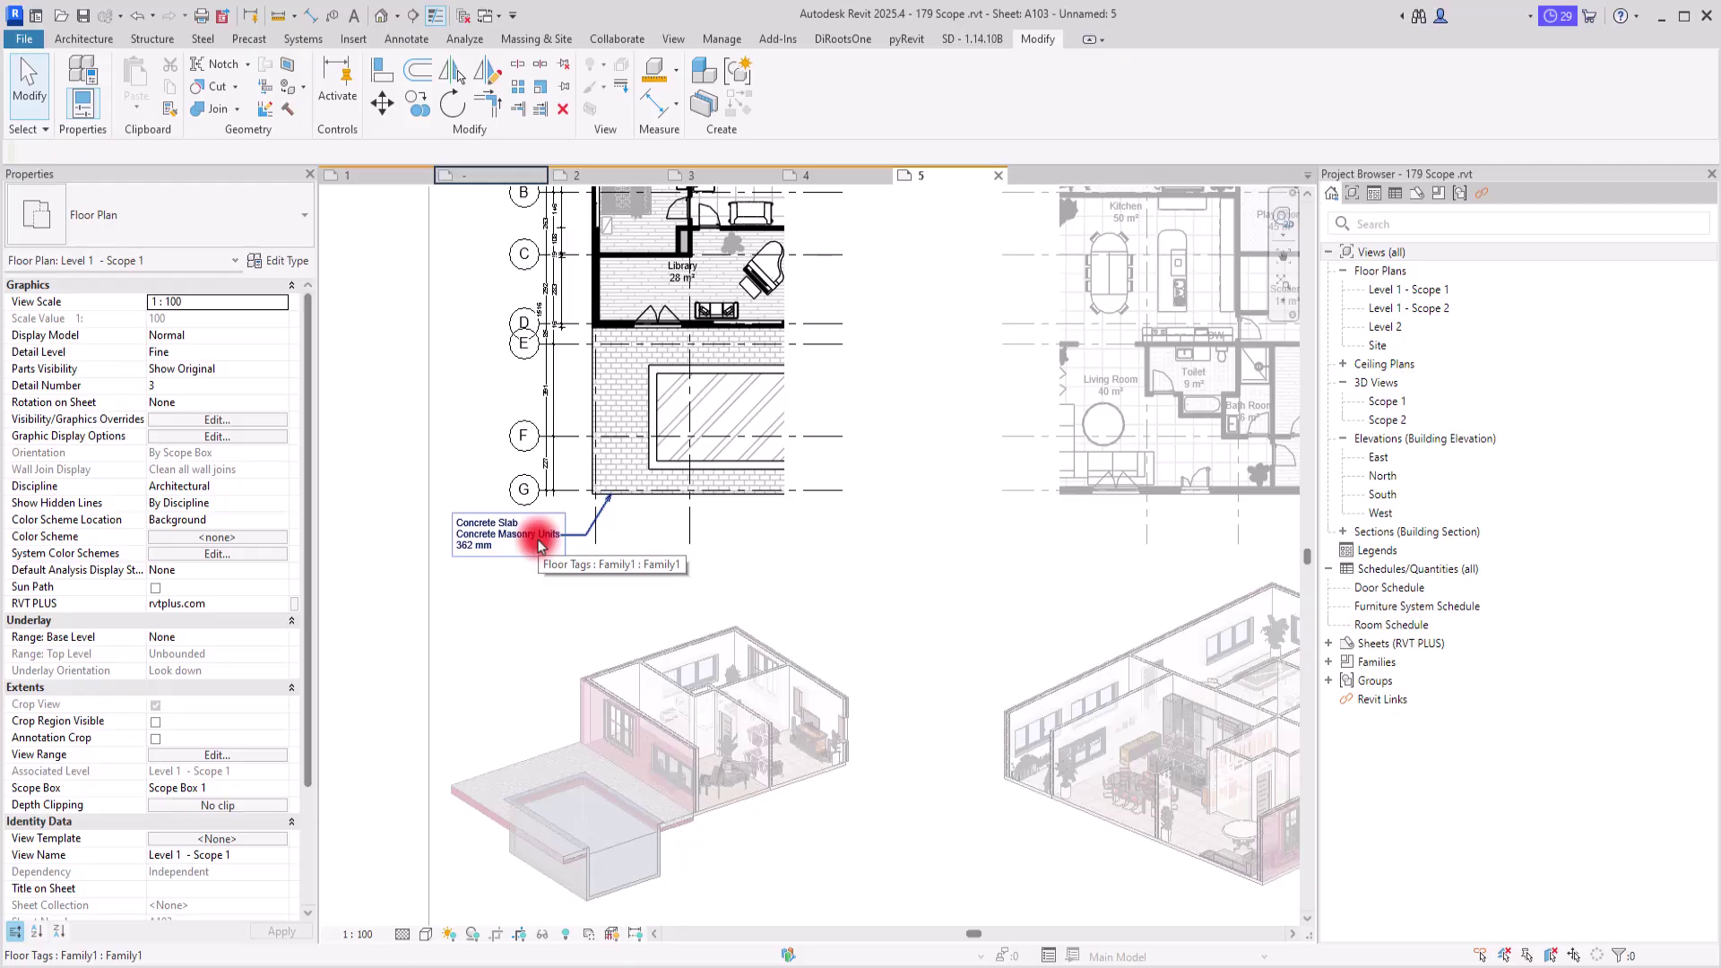
scroll(481, 525, up, 2)
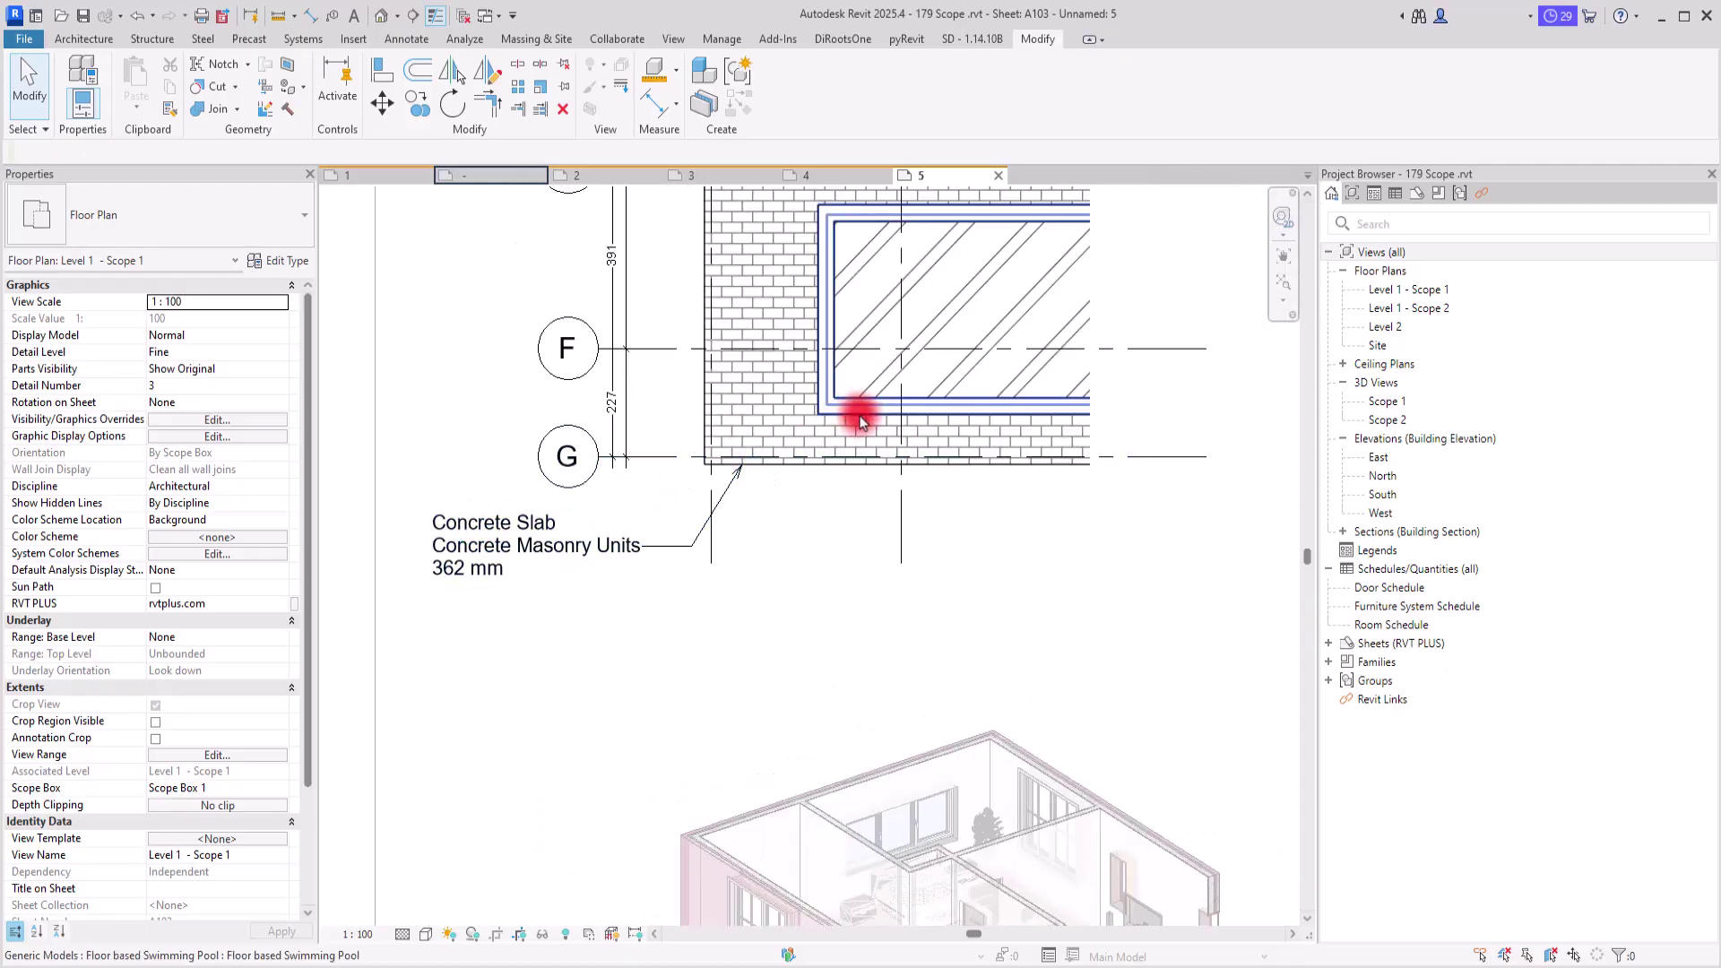
click(766, 445)
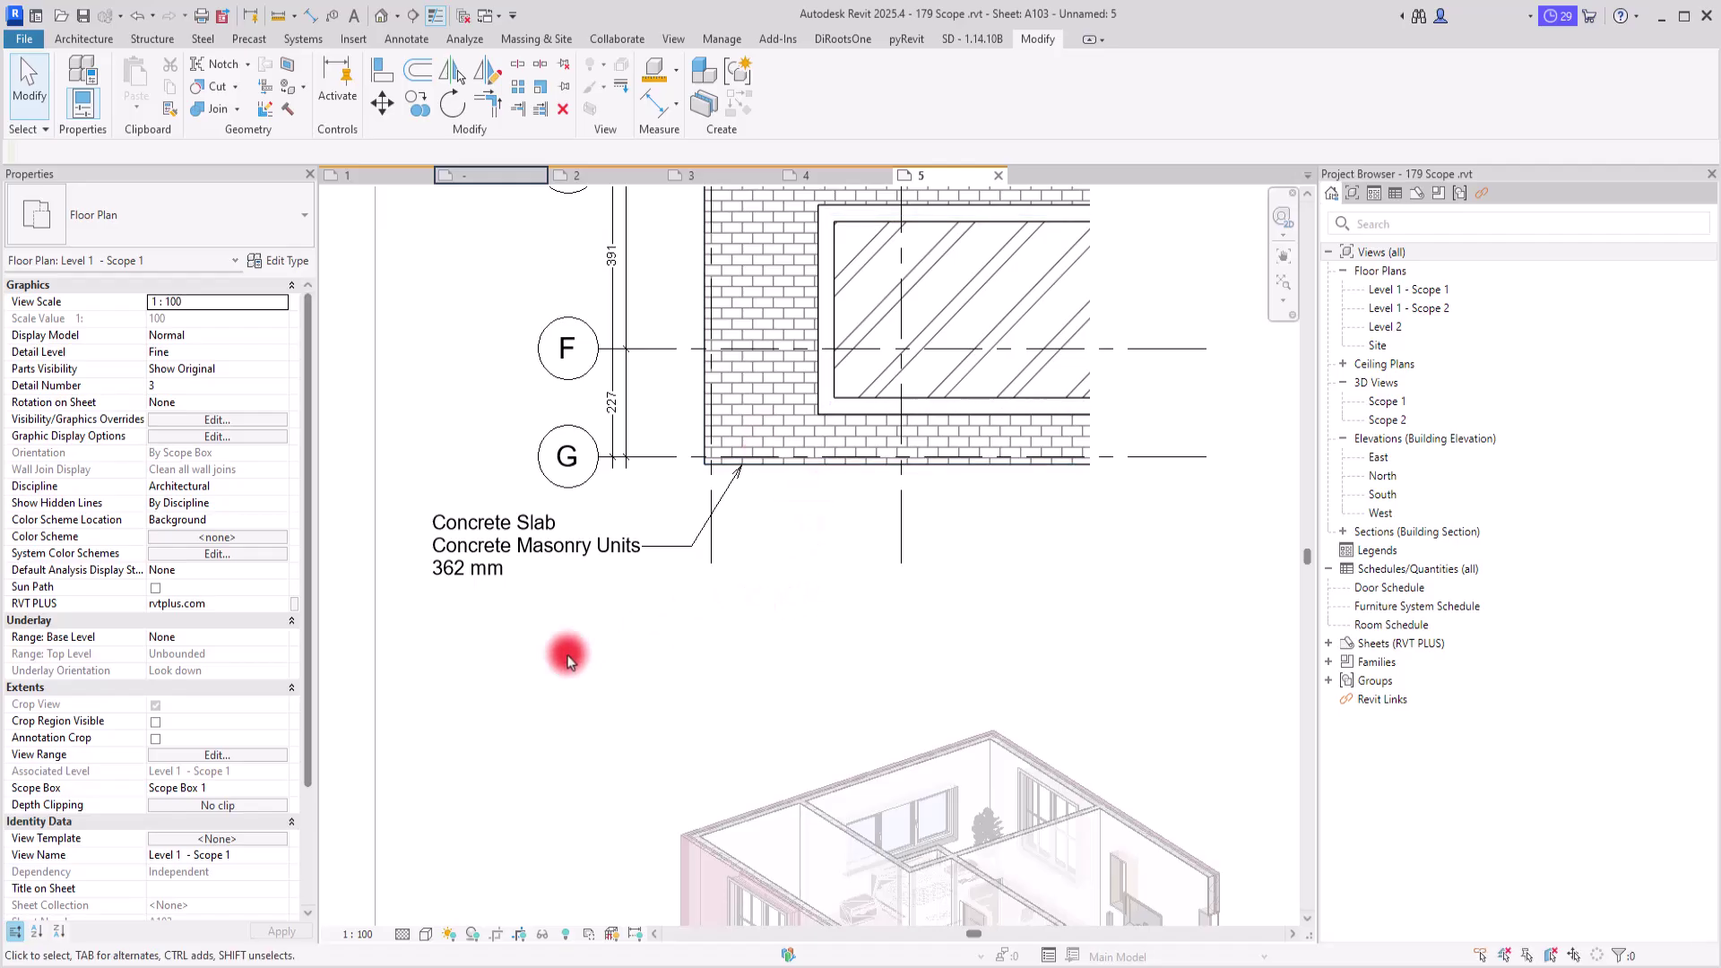
double_click(460, 544)
click(106, 67)
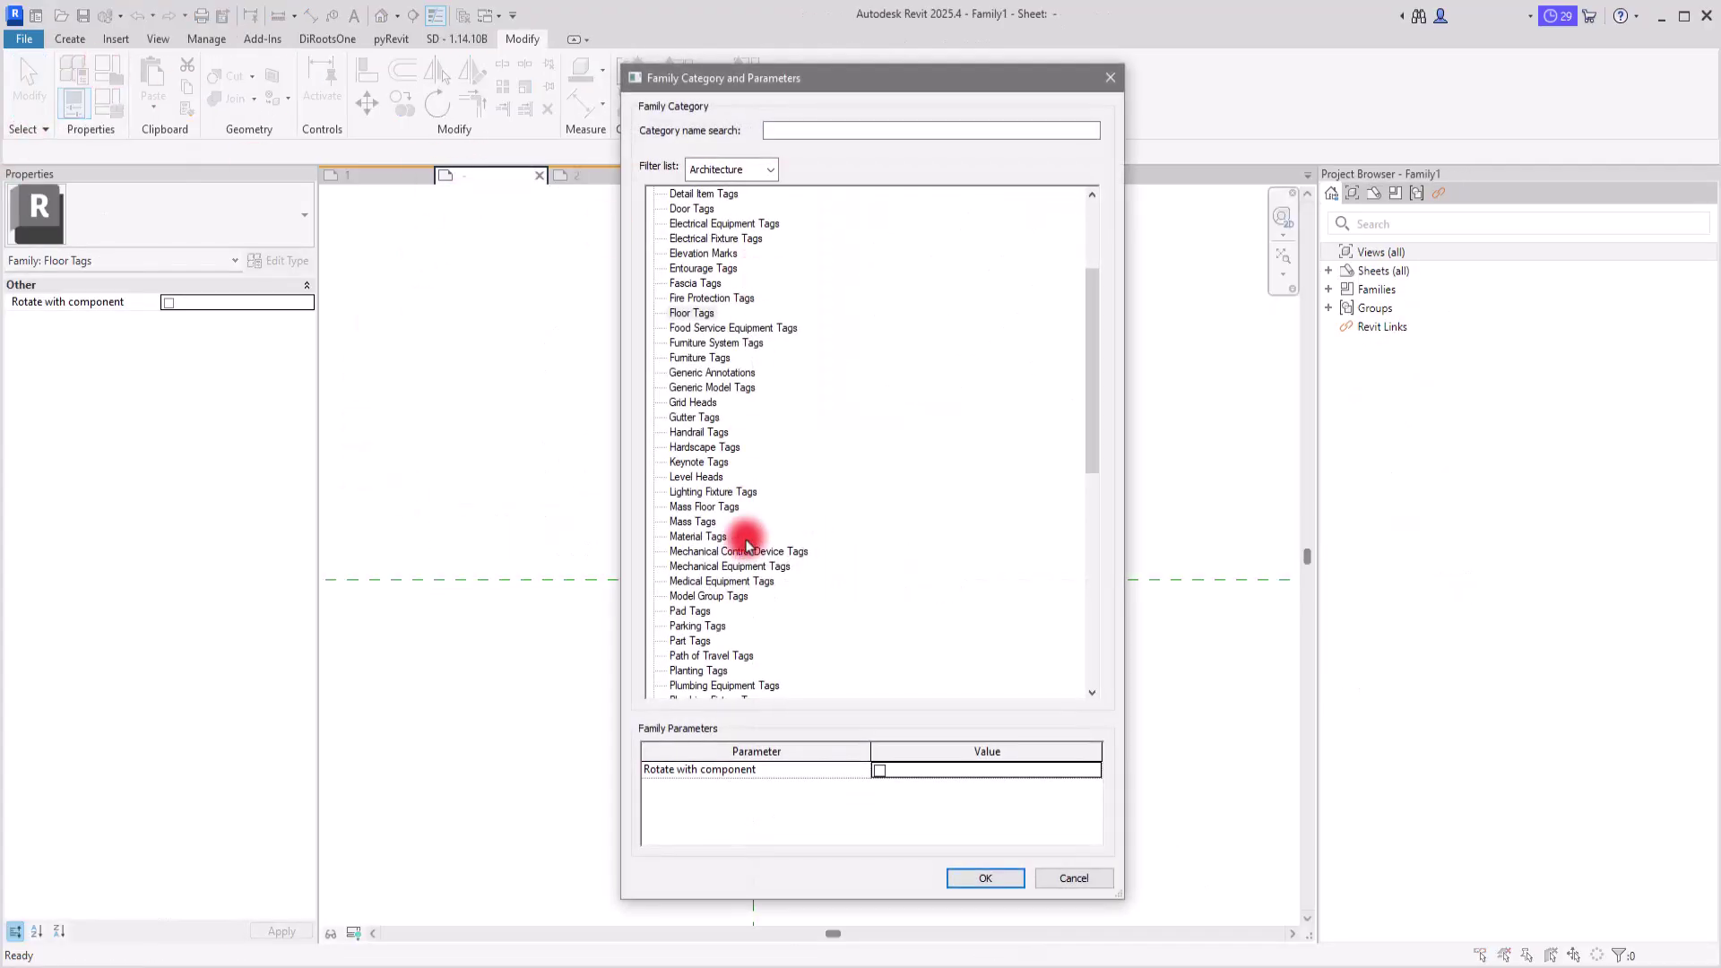
click(1074, 878)
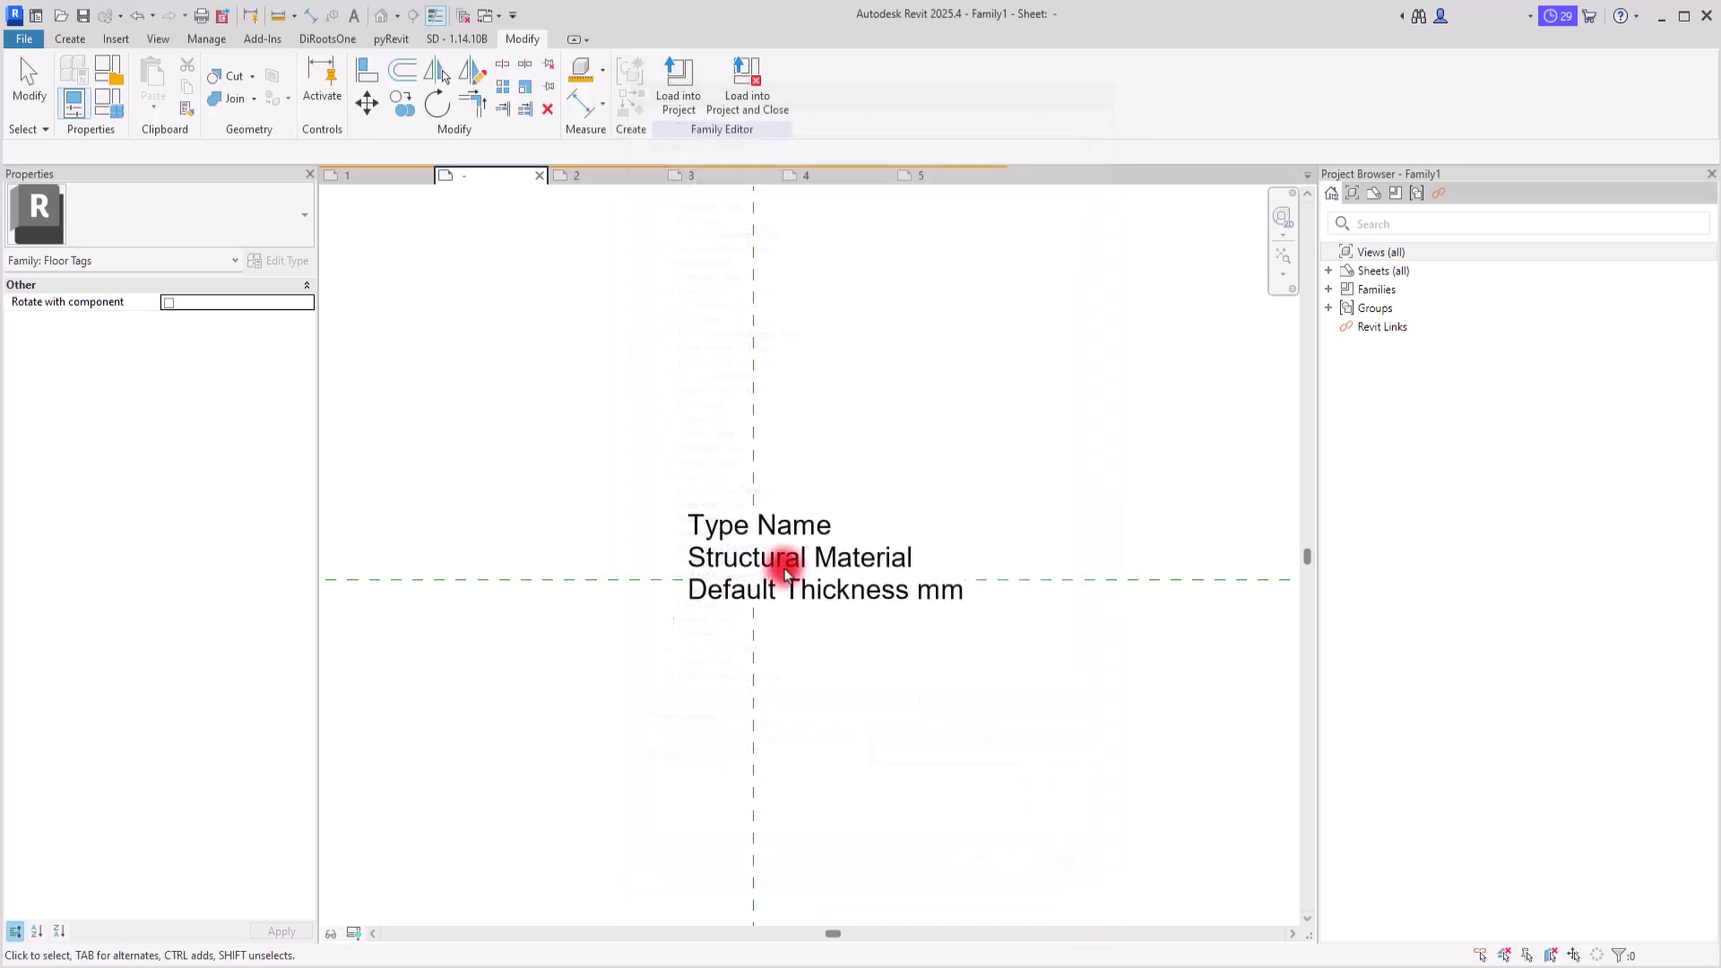
Open the tag label's parameter settings and select Type Name among the available category parameters
click(819, 542)
click(670, 136)
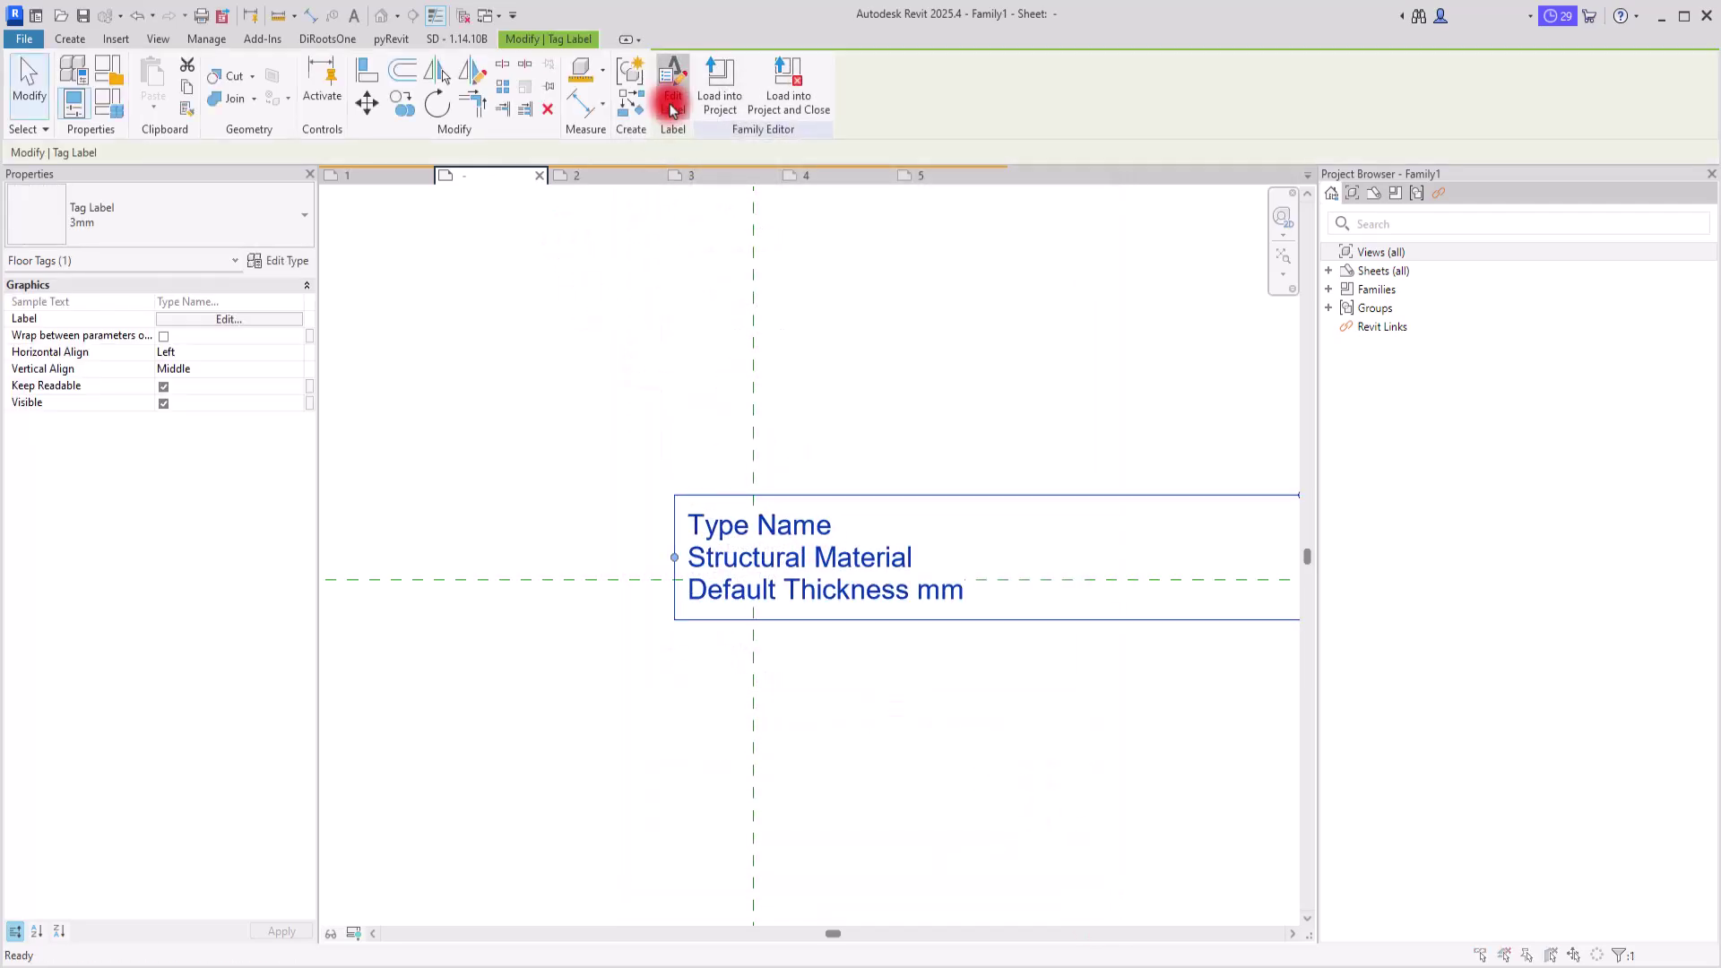
click(654, 647)
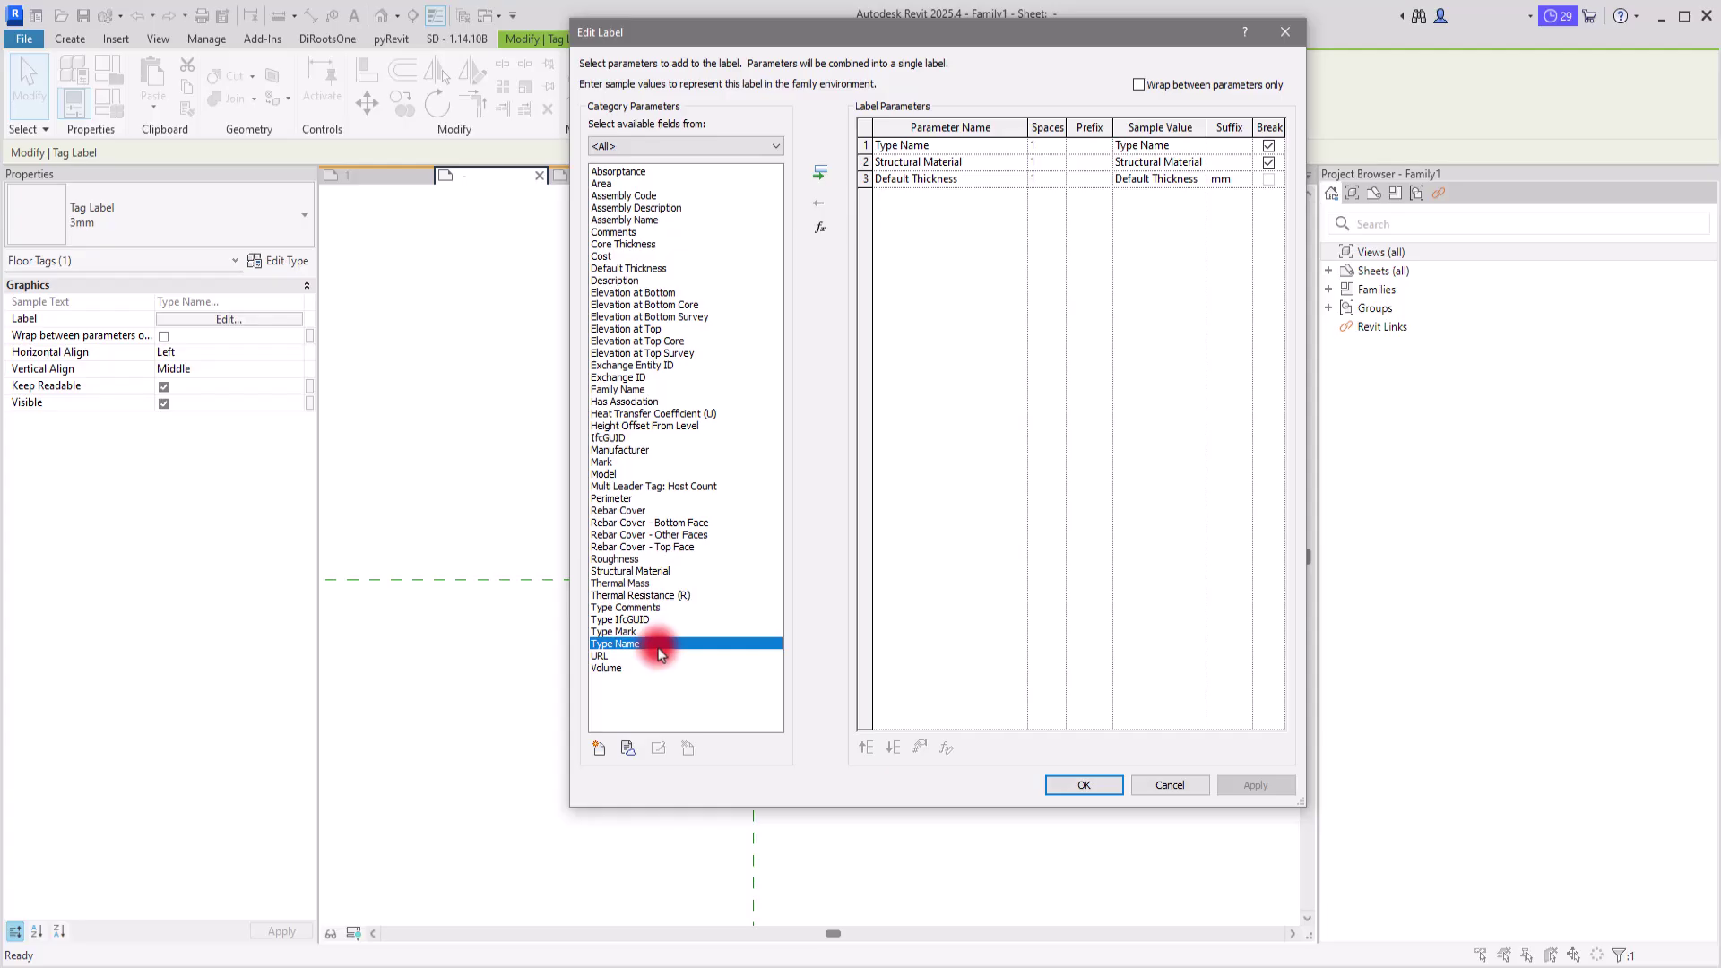